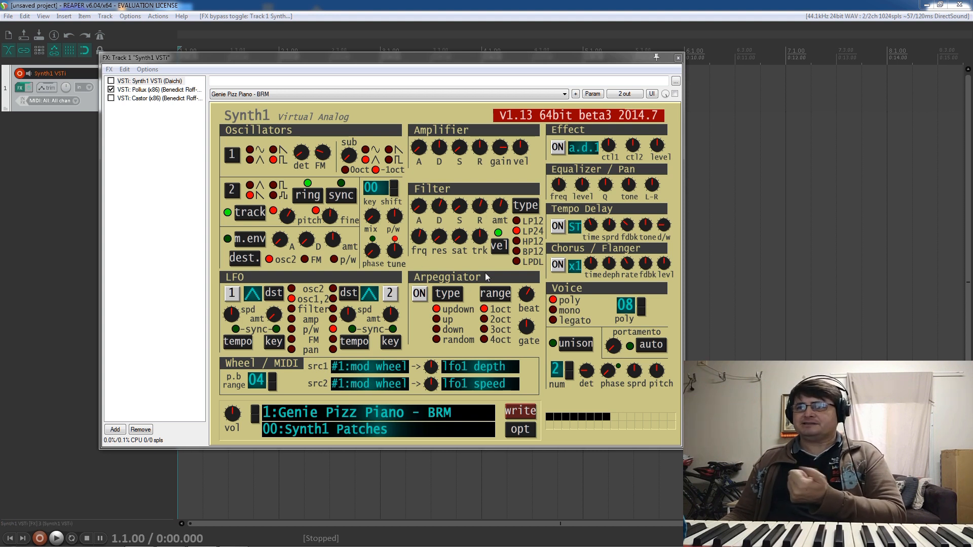
# Step: Remove Synth1 and Castor from the track's effects chain, keeping only Pollux, and reposition the Pollux window
pyautogui.click(436, 241)
pyautogui.moveTo(436, 240); pyautogui.dragTo(457, 268)
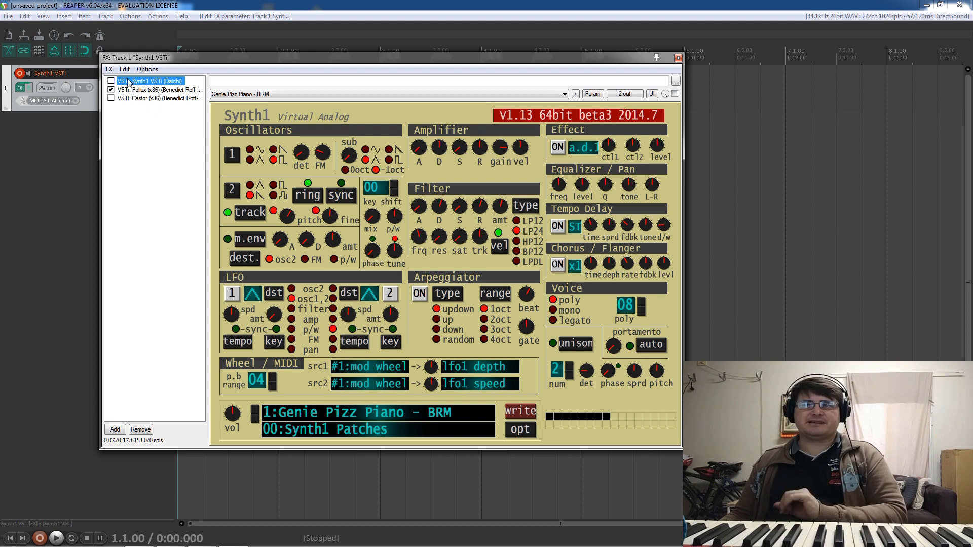
pyautogui.click(140, 430)
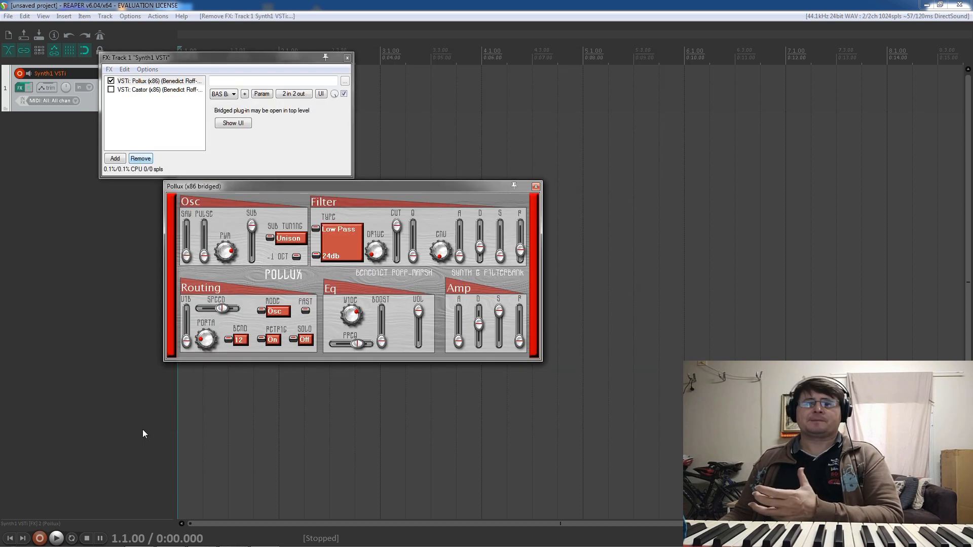
pyautogui.click(148, 90)
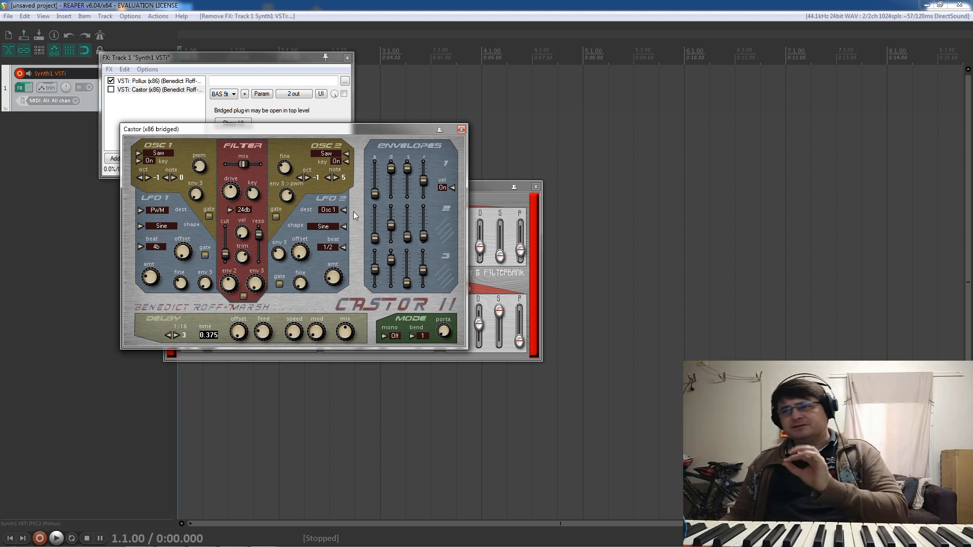
pyautogui.click(462, 128)
pyautogui.click(141, 158)
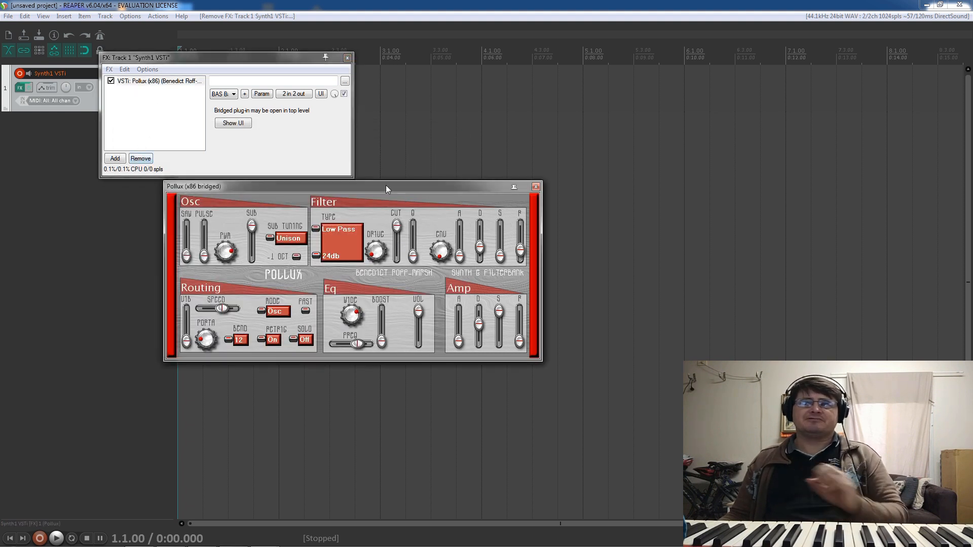
pyautogui.moveTo(385, 186); pyautogui.dragTo(472, 252)
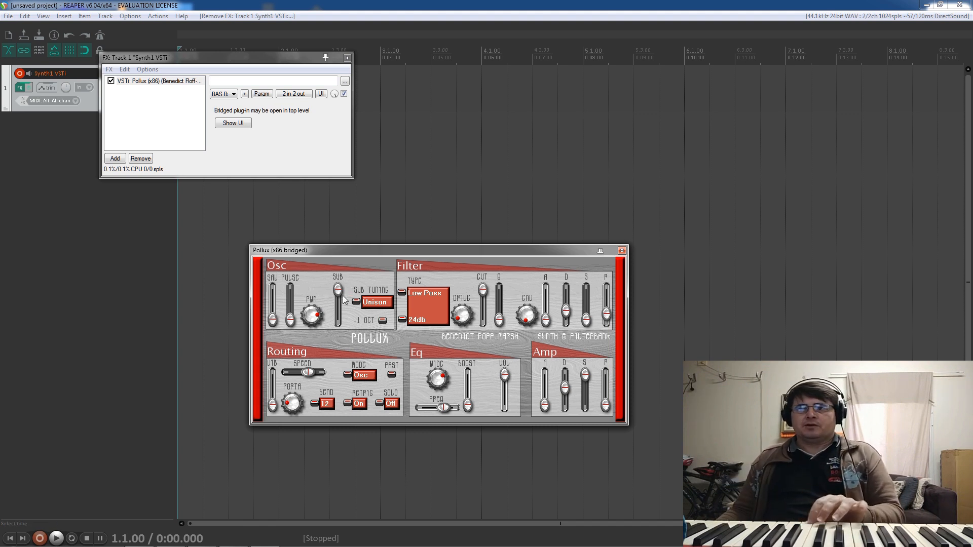
# Step: Bring Pollux's Sub oscillator level down to zero and raise the Saw level to maximum
pyautogui.moveTo(341, 346); pyautogui.dragTo(337, 432)
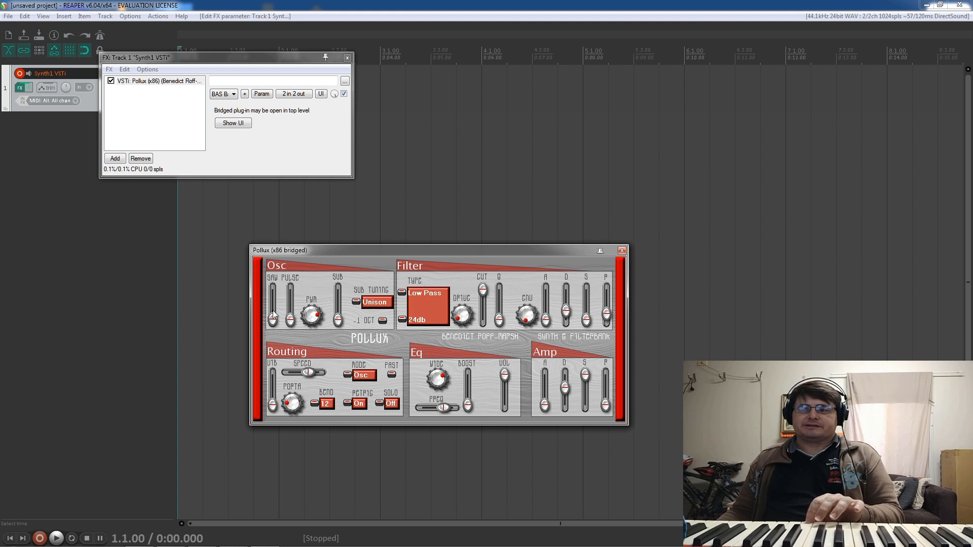
pyautogui.moveTo(276, 296); pyautogui.dragTo(286, 201)
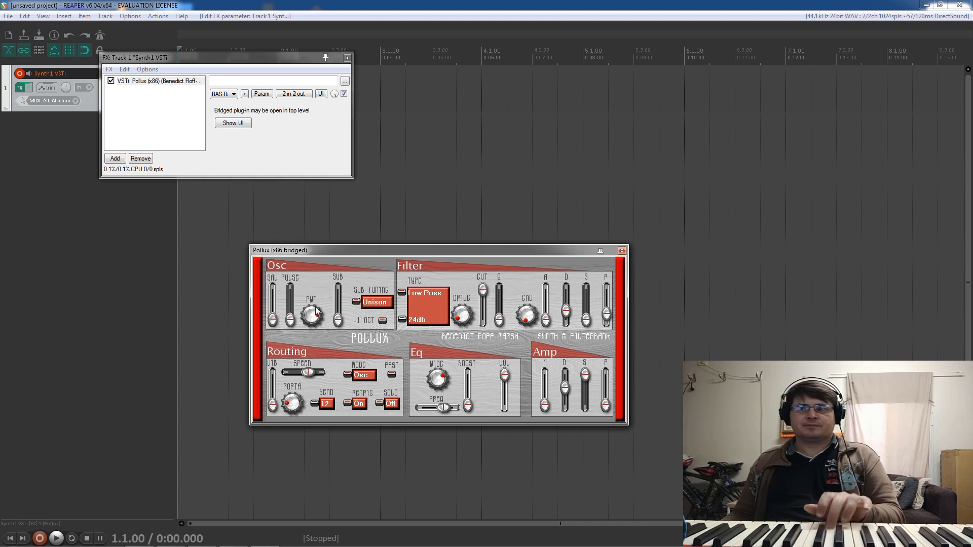
pyautogui.moveTo(273, 319); pyautogui.dragTo(299, 200)
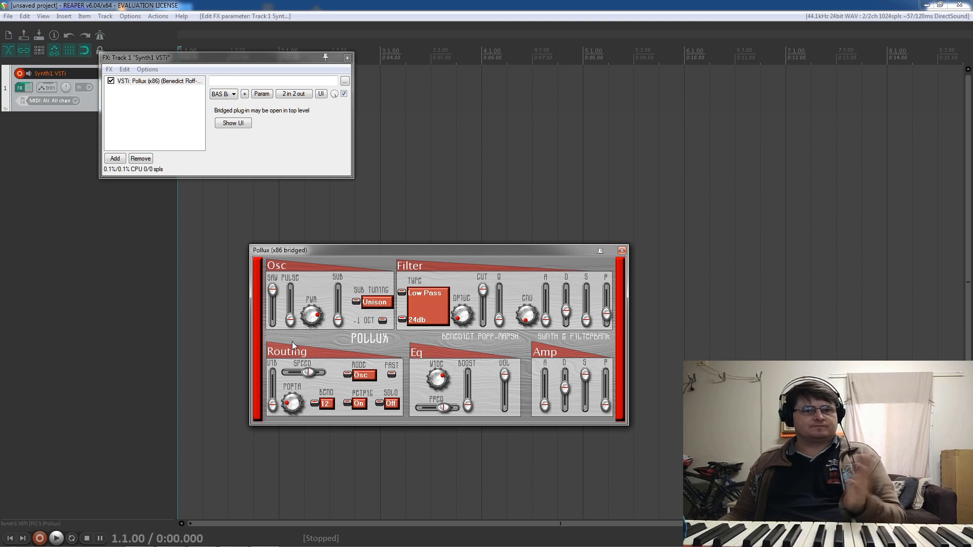
# Step: Swap the Saw wave for the Pulse wave at full level and turn the PWM amount down
pyautogui.moveTo(275, 292); pyautogui.dragTo(314, 230)
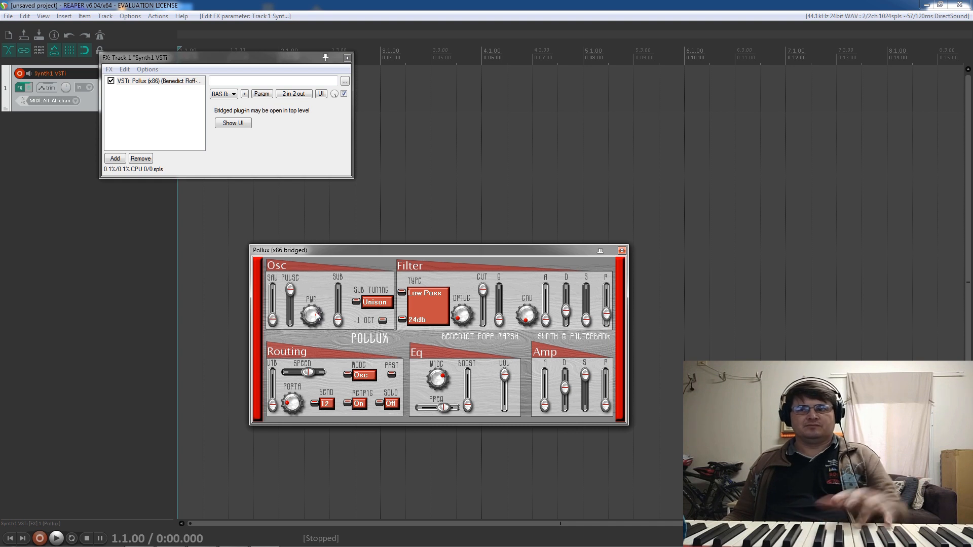
pyautogui.moveTo(292, 290); pyautogui.dragTo(306, 424)
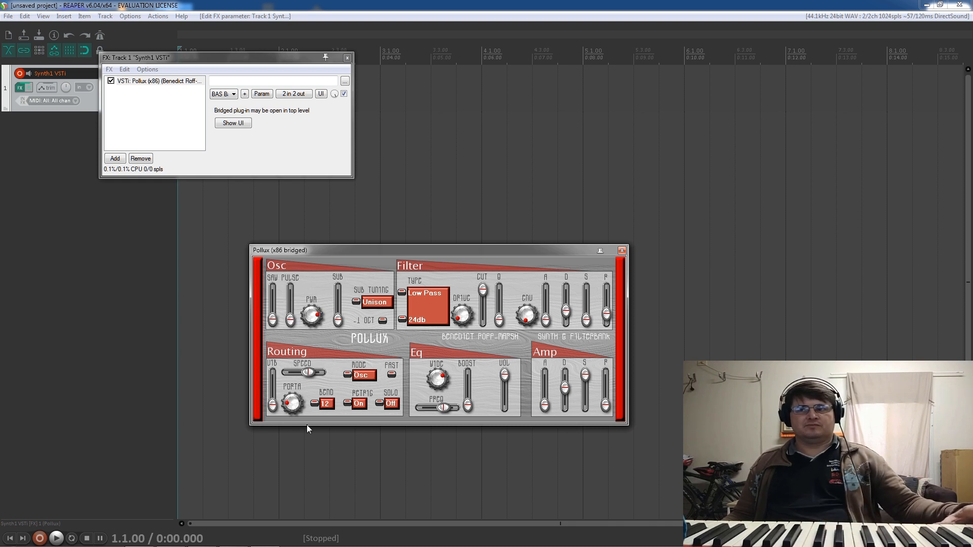
pyautogui.moveTo(272, 319); pyautogui.dragTo(293, 391)
pyautogui.moveTo(288, 326); pyautogui.dragTo(308, 214)
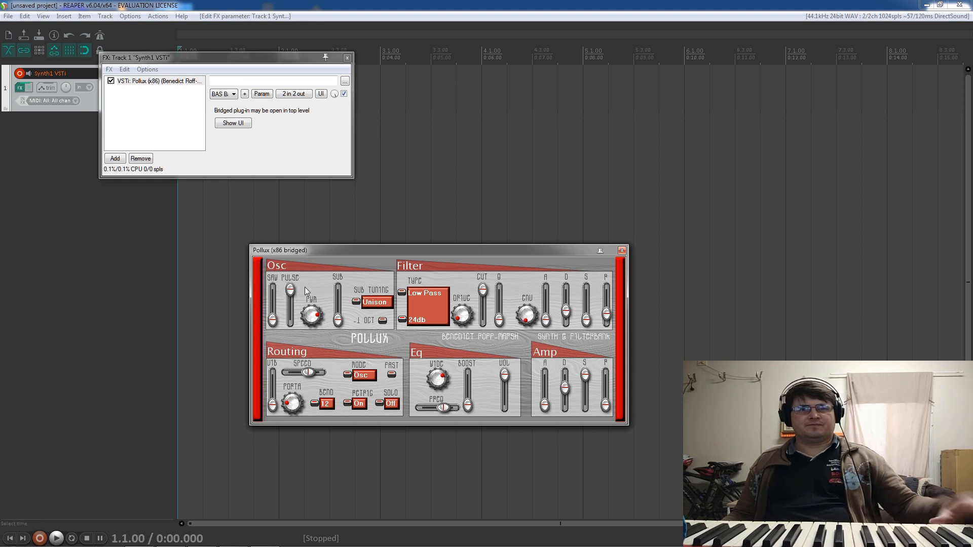
pyautogui.moveTo(311, 313); pyautogui.dragTo(311, 336)
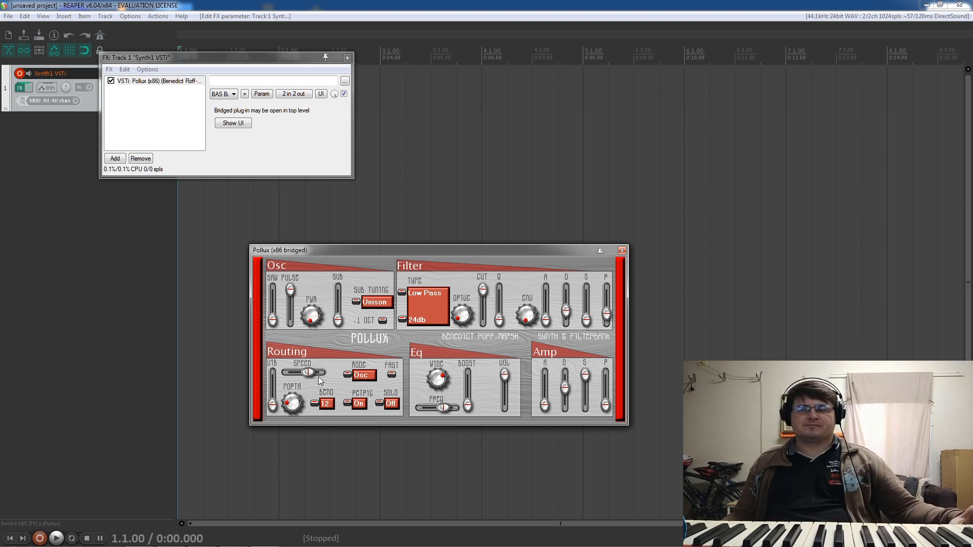
pyautogui.moveTo(318, 376); pyautogui.dragTo(318, 409)
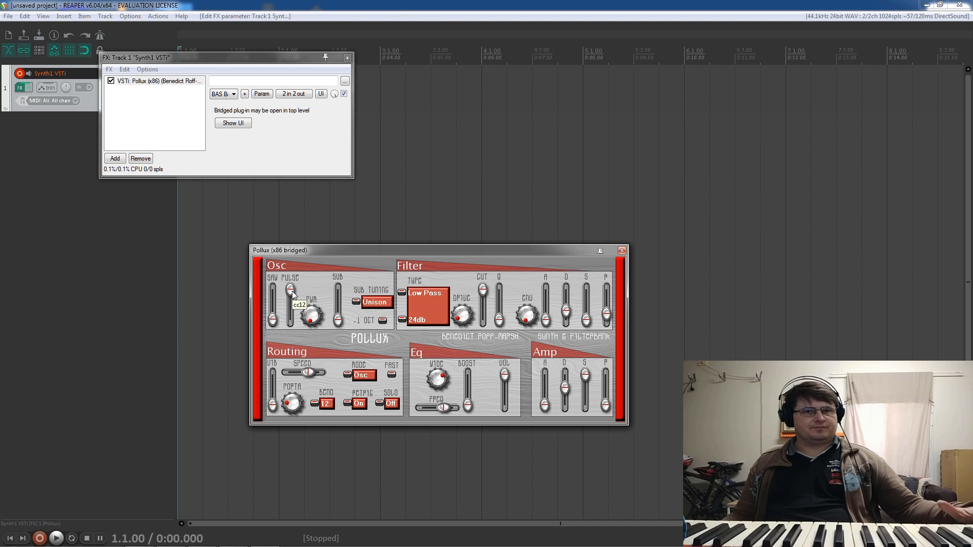
# Step: Compare the Saw and Pulse waves with PWM adjusted, ending with Saw at full level and Pulse at zero
pyautogui.moveTo(272, 319); pyautogui.dragTo(285, 380)
pyautogui.moveTo(291, 290); pyautogui.dragTo(284, 352)
pyautogui.moveTo(274, 318); pyautogui.dragTo(312, 230)
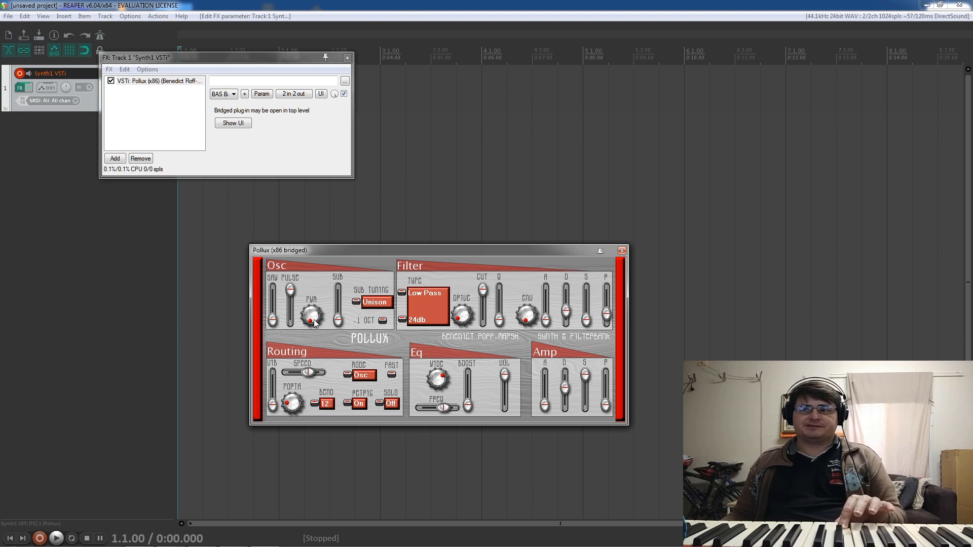
pyautogui.moveTo(314, 319); pyautogui.dragTo(311, 266)
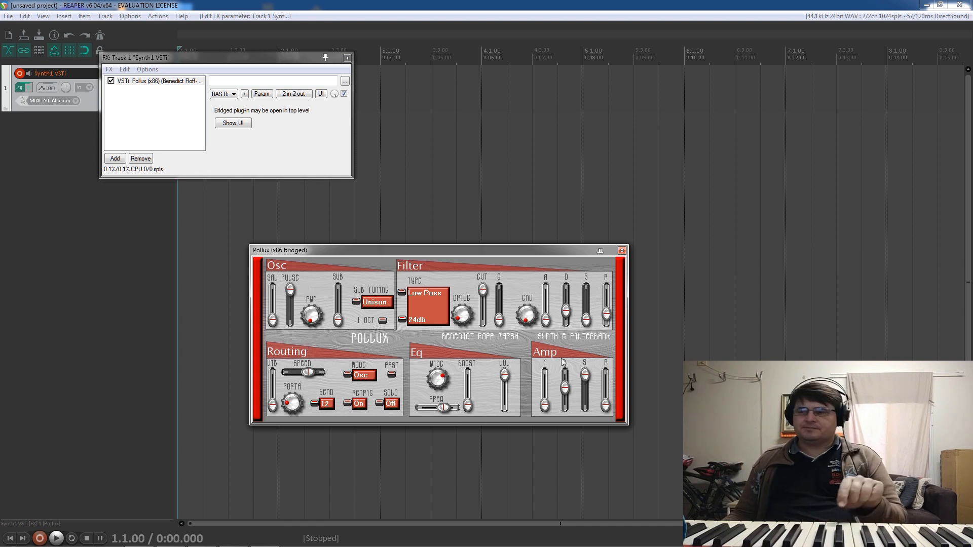
pyautogui.moveTo(275, 304); pyautogui.dragTo(290, 319)
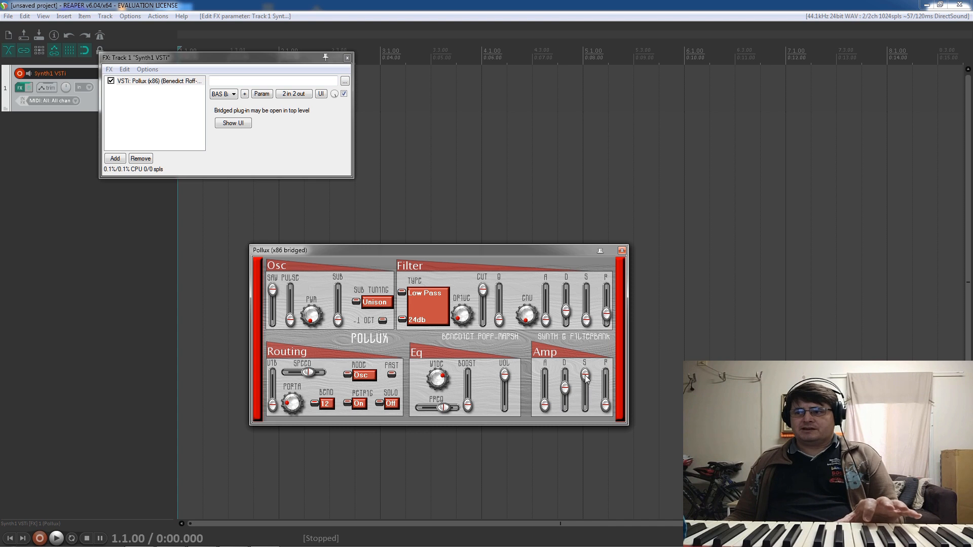
# Step: Drop the amp envelope's sustain to zero, shorten its decay slightly, and bring Saw back to full level
pyautogui.click(587, 408)
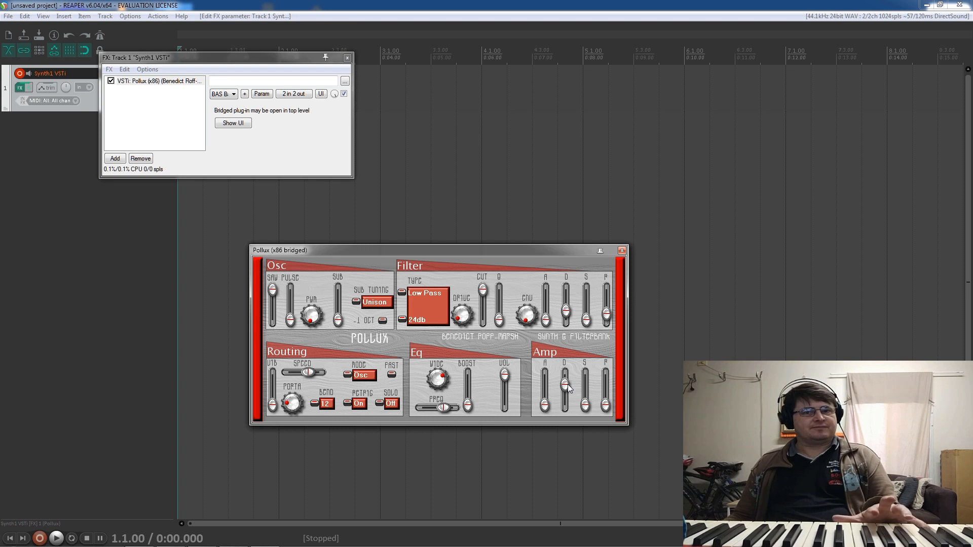
pyautogui.moveTo(564, 384); pyautogui.dragTo(564, 409)
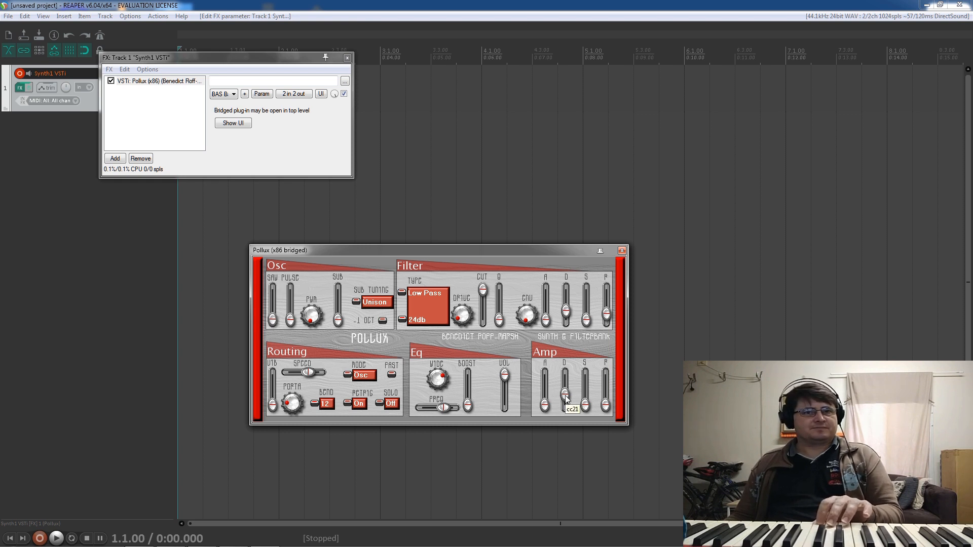
pyautogui.moveTo(273, 320); pyautogui.dragTo(290, 187)
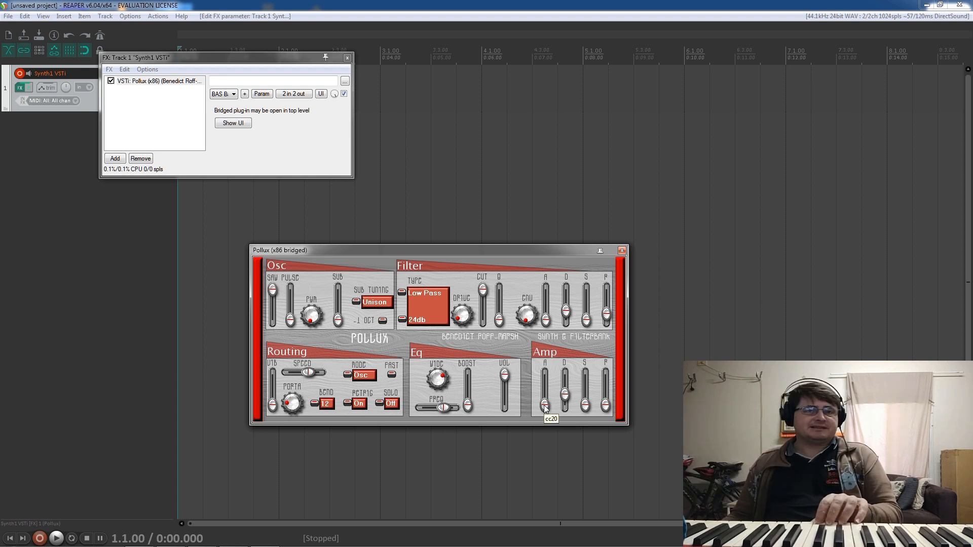
# Step: Try longer attack times on the amp envelope with Saw at full level, and return the attack to minimum
pyautogui.moveTo(544, 405); pyautogui.dragTo(551, 390)
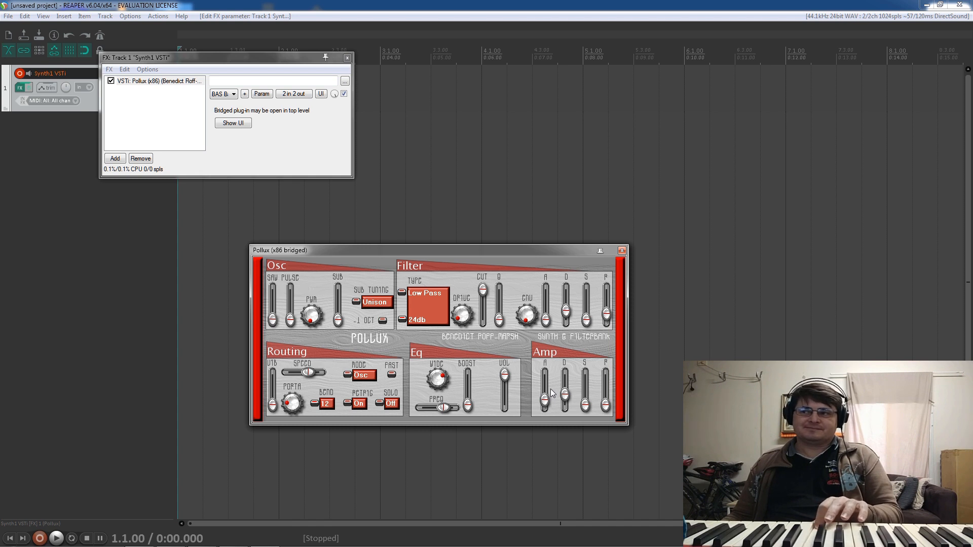
pyautogui.moveTo(272, 318); pyautogui.dragTo(280, 237)
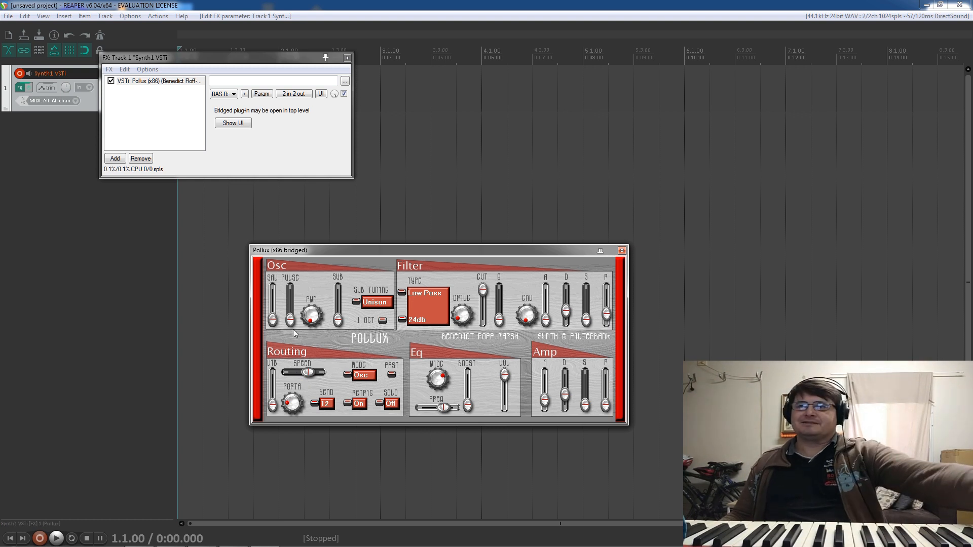
pyautogui.moveTo(272, 321); pyautogui.dragTo(287, 210)
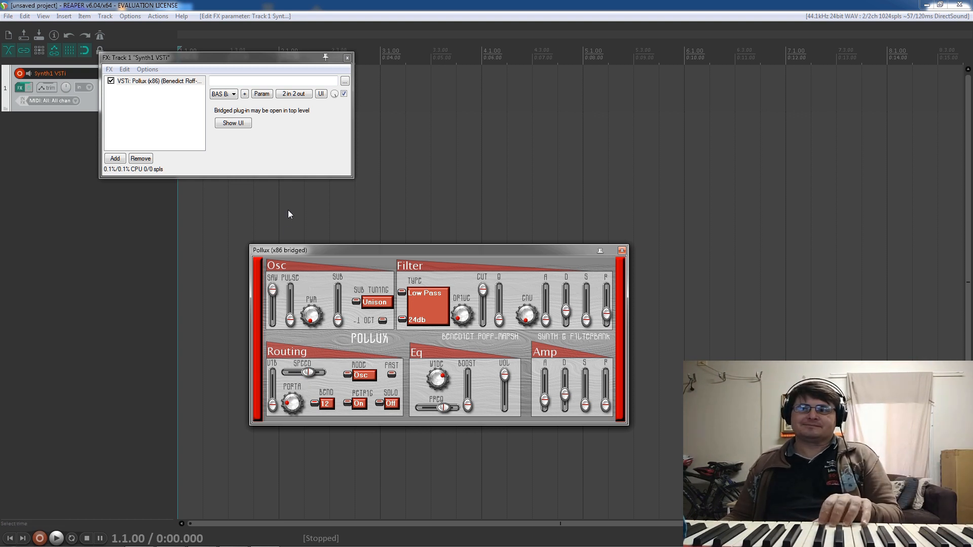
pyautogui.moveTo(544, 402); pyautogui.dragTo(556, 386)
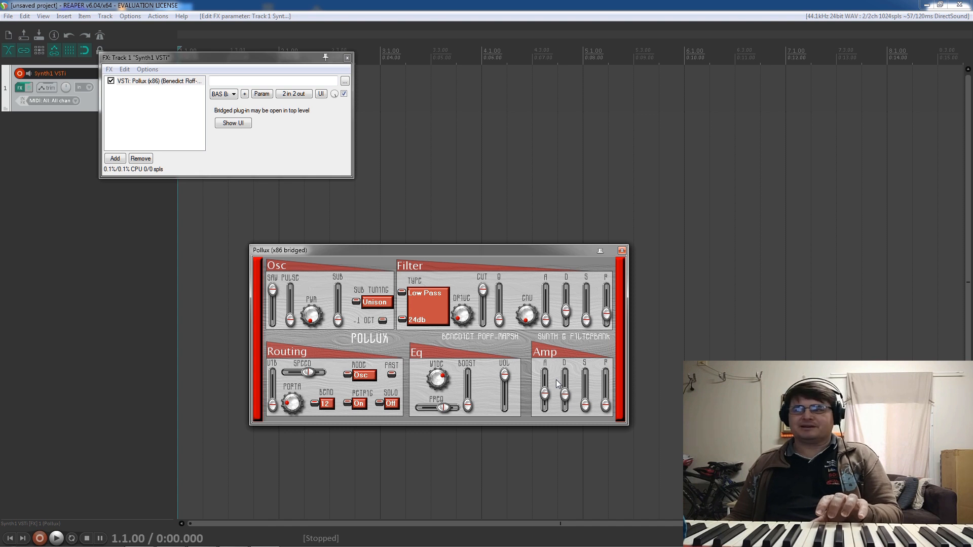
pyautogui.moveTo(545, 393); pyautogui.dragTo(558, 469)
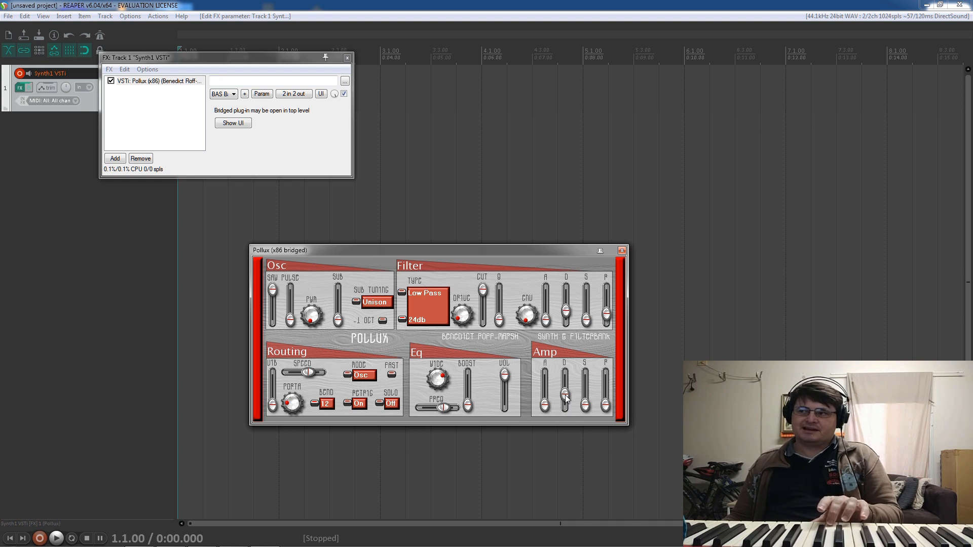
# Step: Lengthen the amp envelope's decay and try several release settings, finishing with a short release
pyautogui.moveTo(566, 399); pyautogui.dragTo(569, 372)
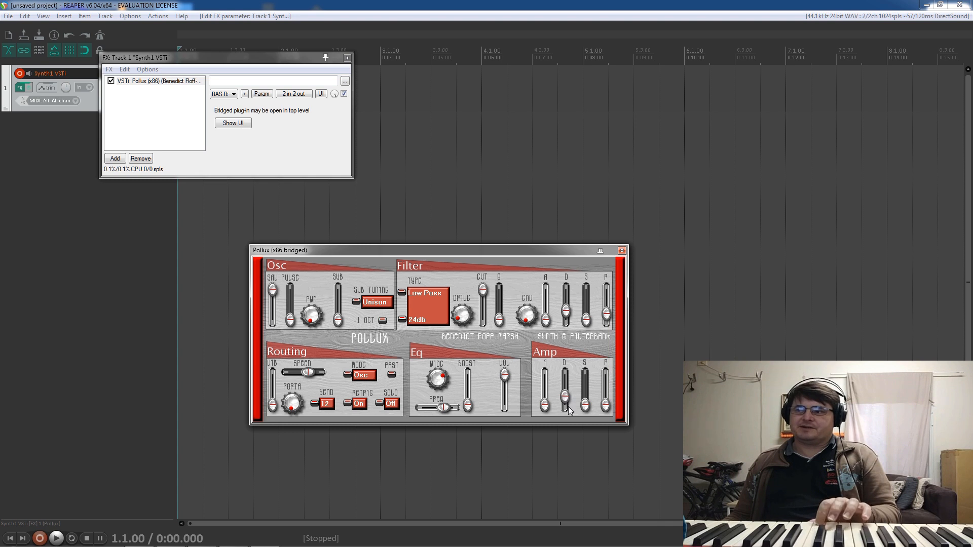
pyautogui.moveTo(569, 411); pyautogui.dragTo(573, 316)
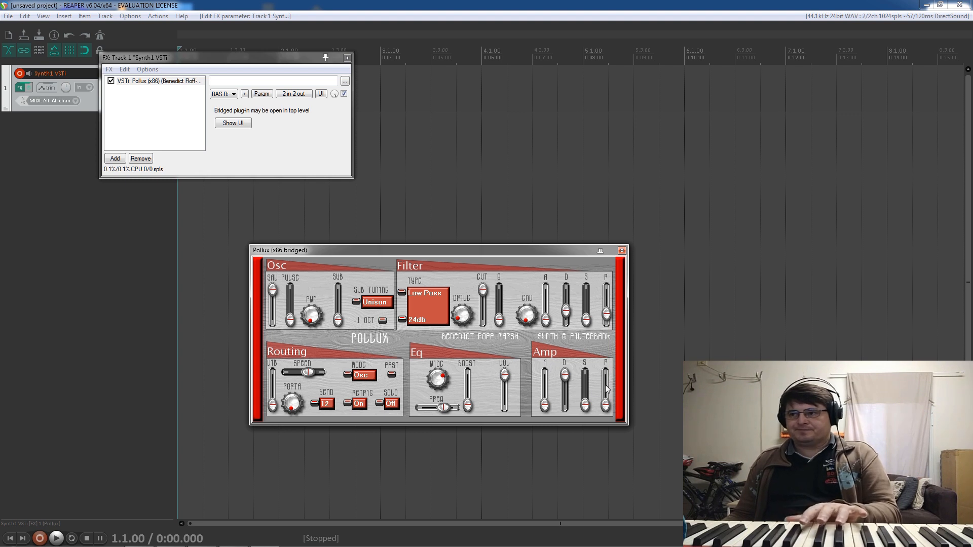
pyautogui.moveTo(605, 397); pyautogui.dragTo(605, 384)
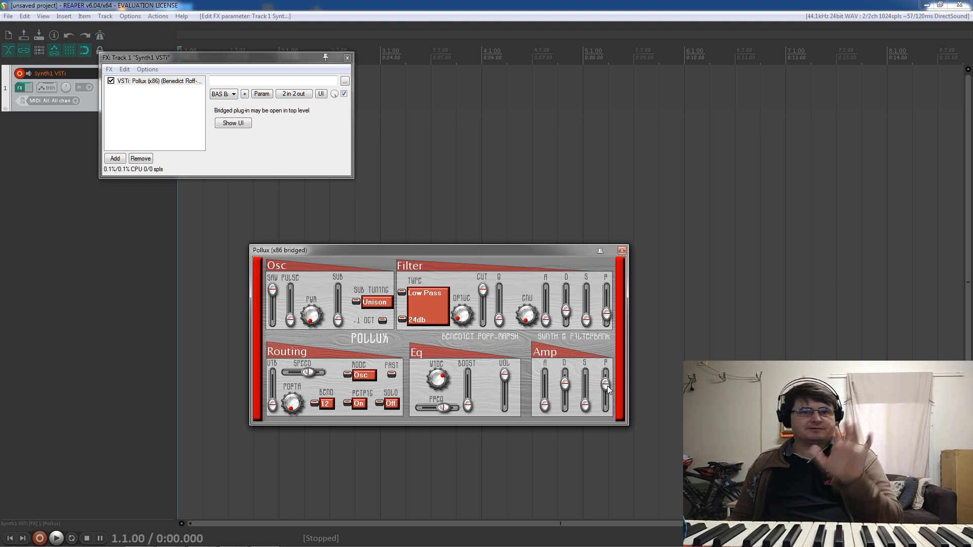
pyautogui.moveTo(606, 385); pyautogui.dragTo(615, 476)
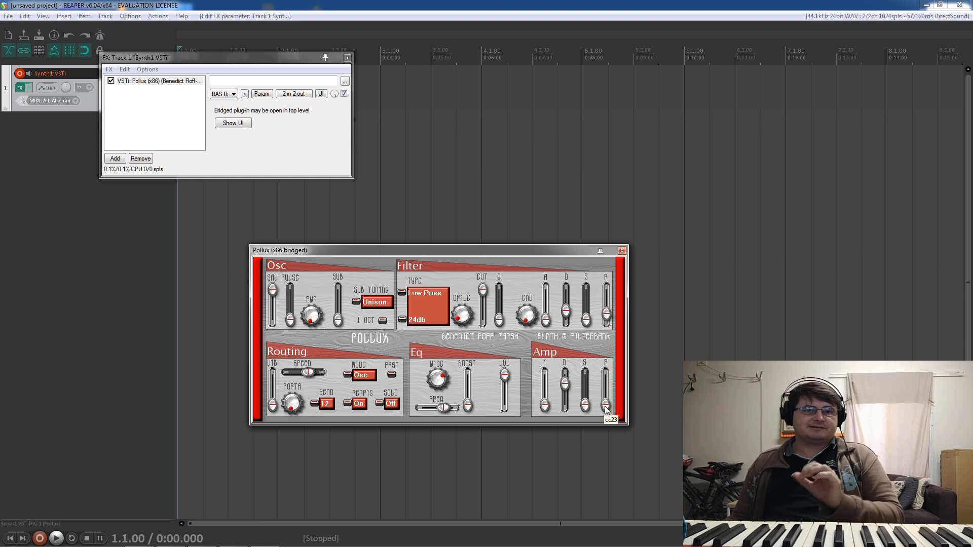
pyautogui.moveTo(606, 409); pyautogui.dragTo(615, 340)
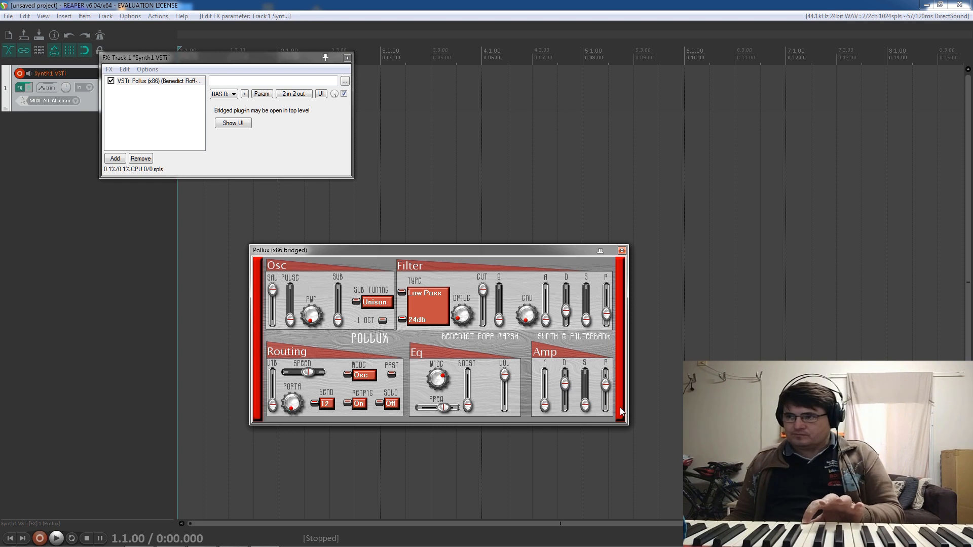
pyautogui.moveTo(607, 403); pyautogui.dragTo(607, 447)
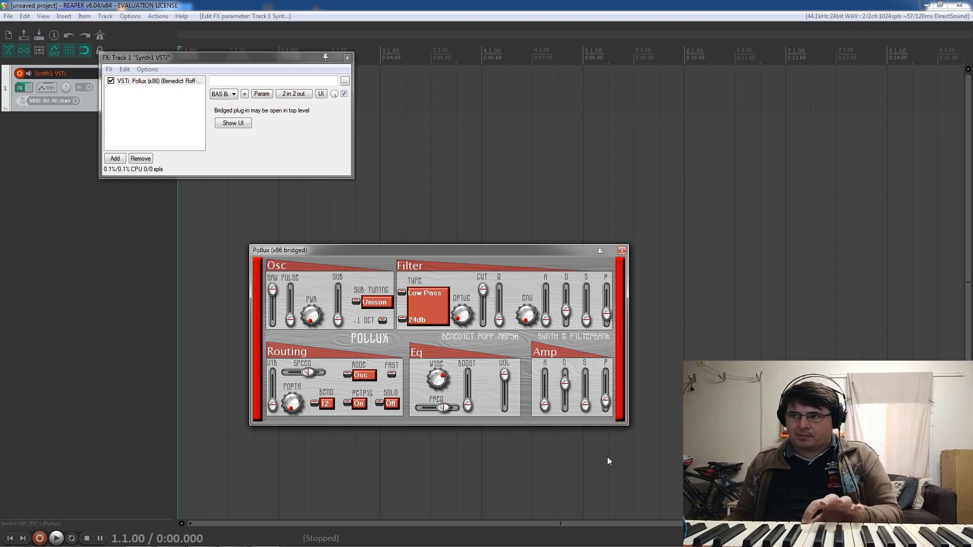
# Step: Lower the low-pass filter's cutoff partway and lengthen the amp envelope's release above mid-range
pyautogui.moveTo(483, 289); pyautogui.dragTo(487, 317)
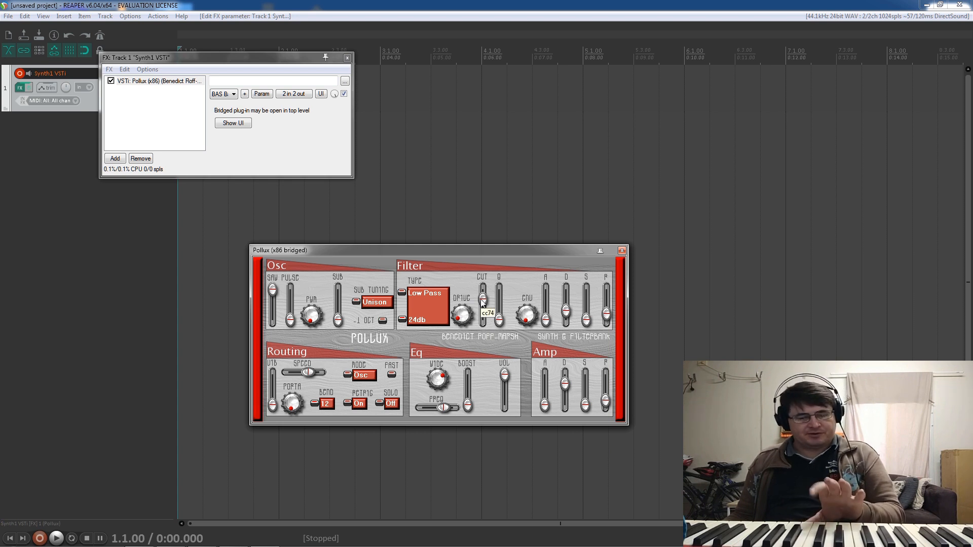
pyautogui.moveTo(569, 386); pyautogui.dragTo(573, 384)
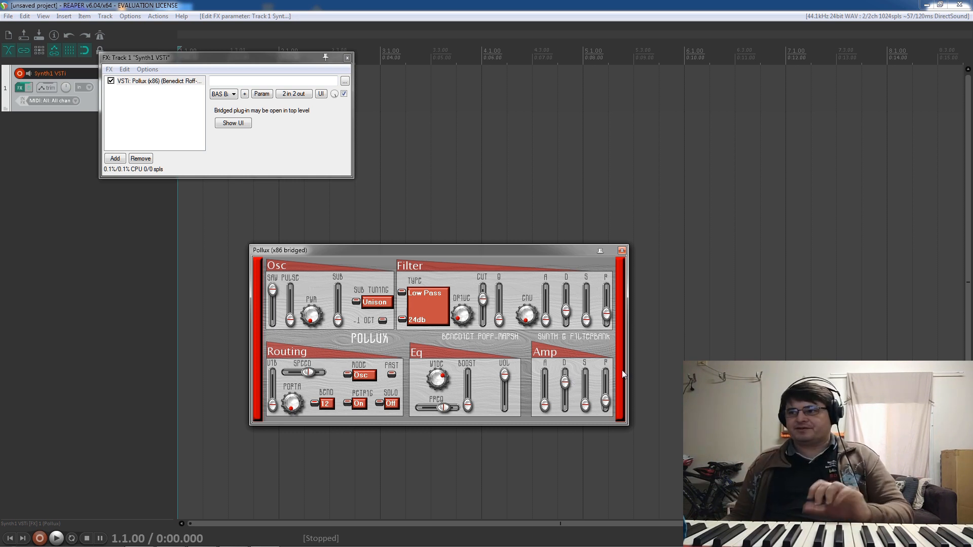
pyautogui.moveTo(604, 388)
pyautogui.mouseDown()
pyautogui.moveTo(605, 405)
pyautogui.moveTo(605, 385)
pyautogui.mouseUp()
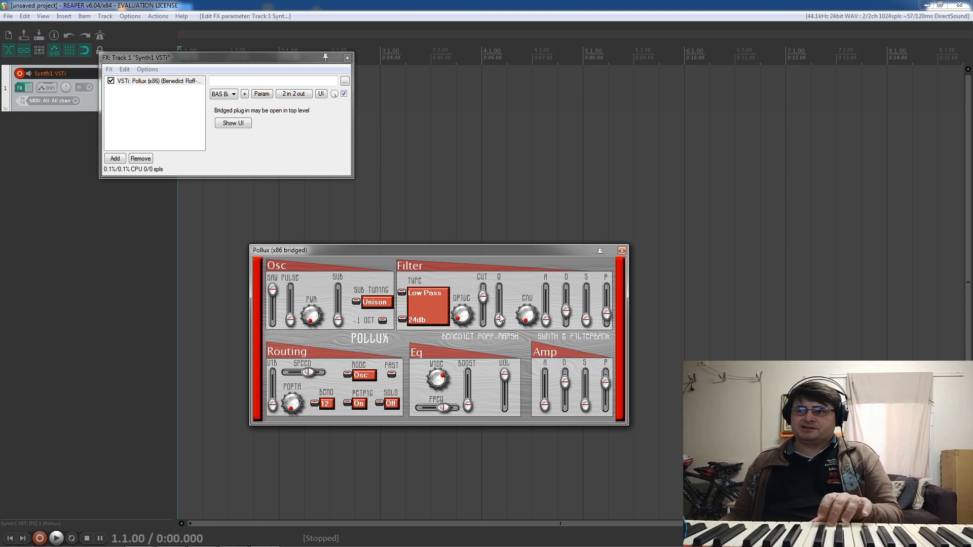
# Step: Raise the filter's Q slightly and add a small amount of vibrato in the Routing section
pyautogui.moveTo(499, 312); pyautogui.dragTo(495, 310)
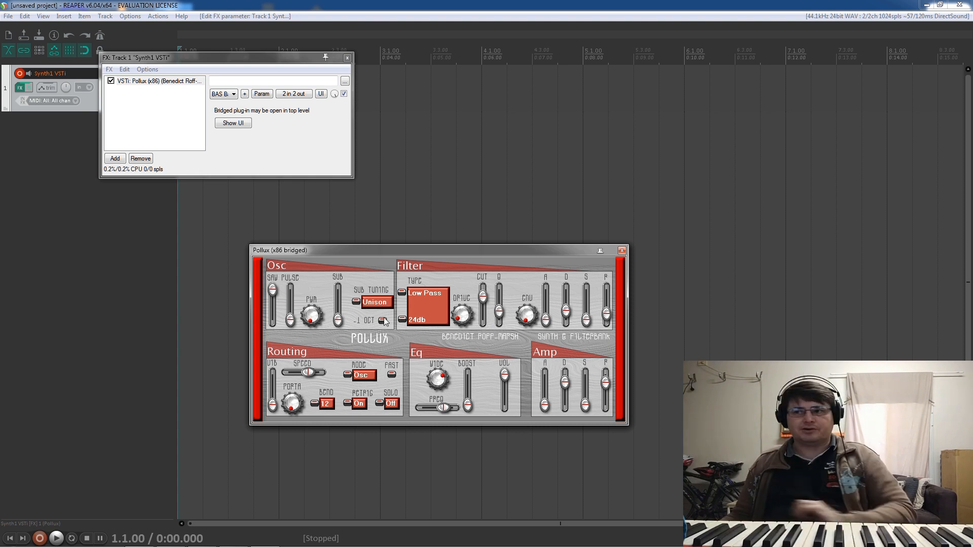
pyautogui.moveTo(293, 408); pyautogui.dragTo(273, 393)
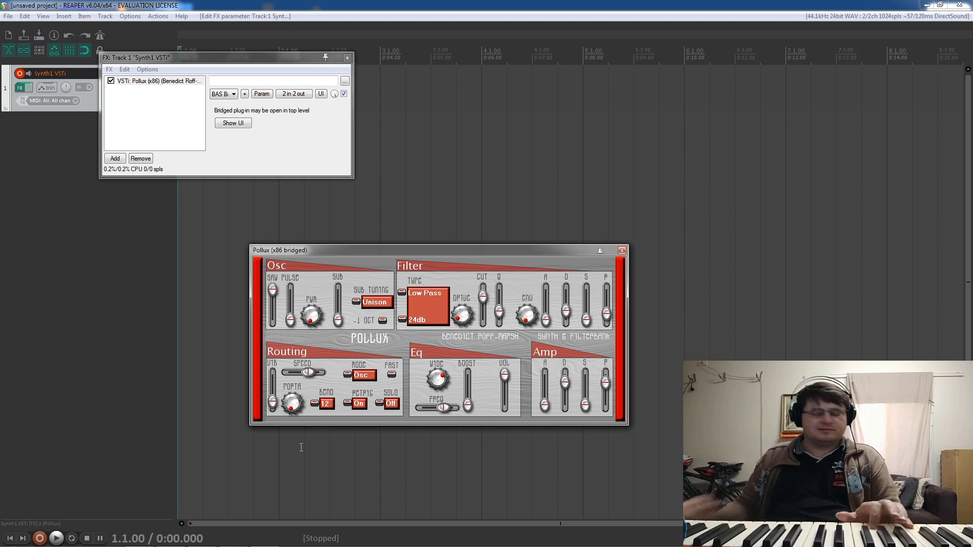
# Step: Lower the filter cutoff slightly and replace the Saw oscillator with a full-level Pulse wave whose PWM sits around halfway
pyautogui.moveTo(485, 306); pyautogui.dragTo(483, 306)
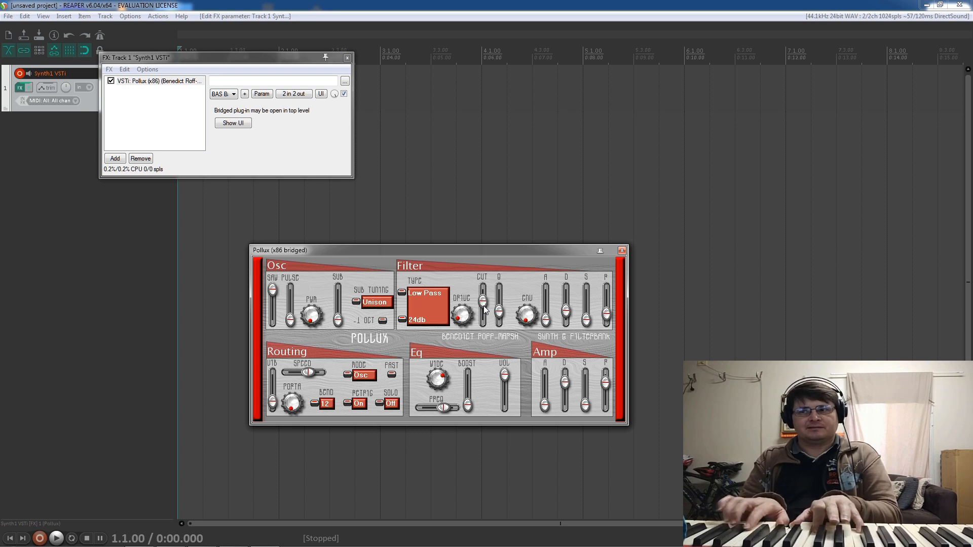
pyautogui.moveTo(273, 290); pyautogui.dragTo(308, 234)
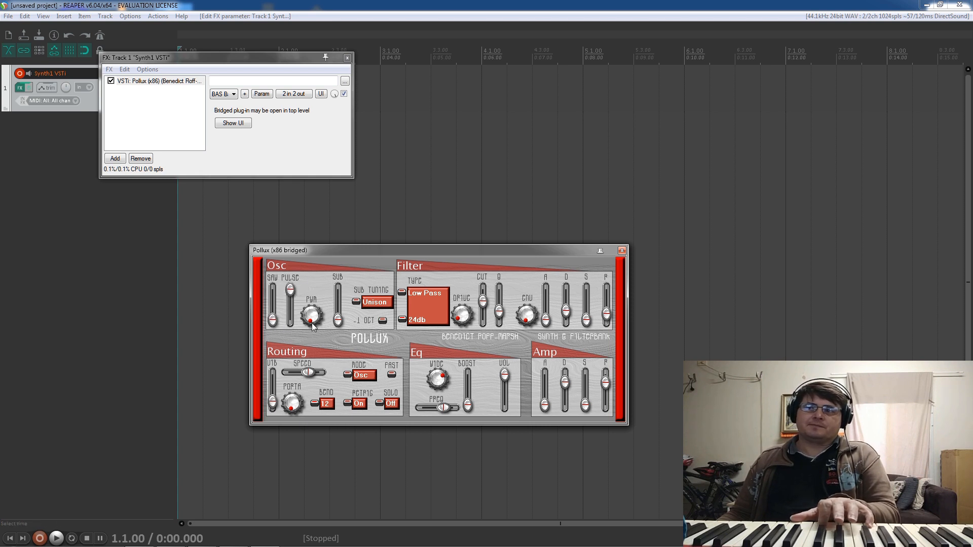
pyautogui.moveTo(312, 325); pyautogui.dragTo(314, 275)
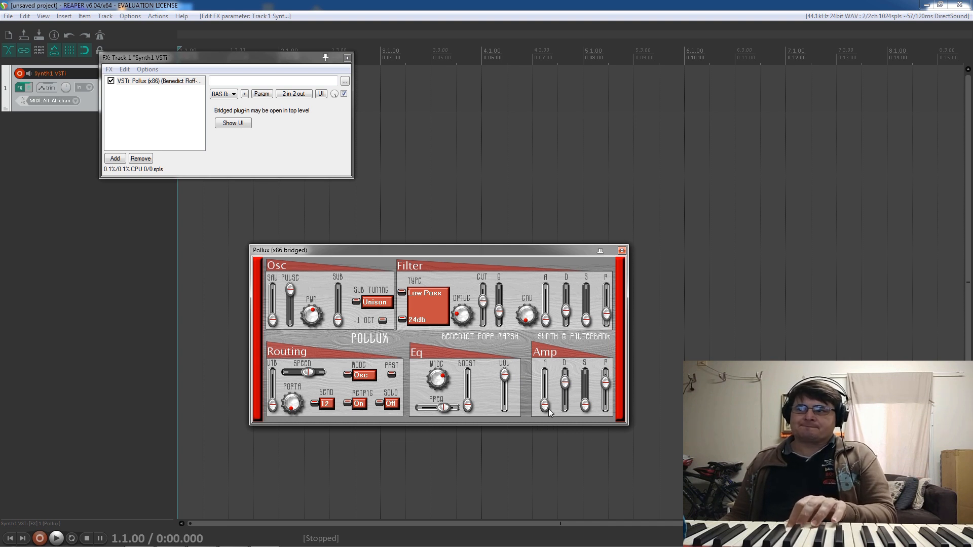
# Step: Lengthen the amp envelope's attack to around mid-range and shorten its release to just below the middle
pyautogui.moveTo(553, 370); pyautogui.dragTo(555, 333)
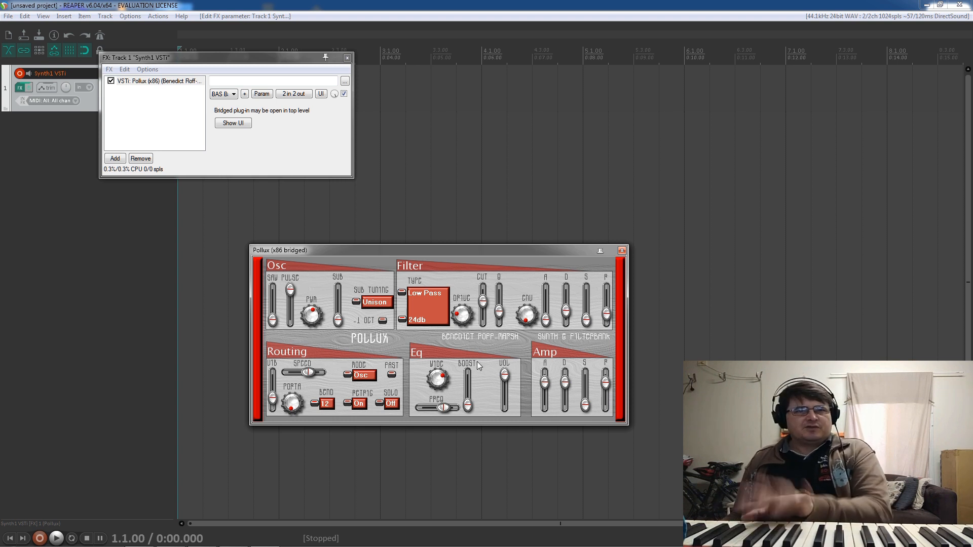
pyautogui.moveTo(545, 383); pyautogui.dragTo(554, 335)
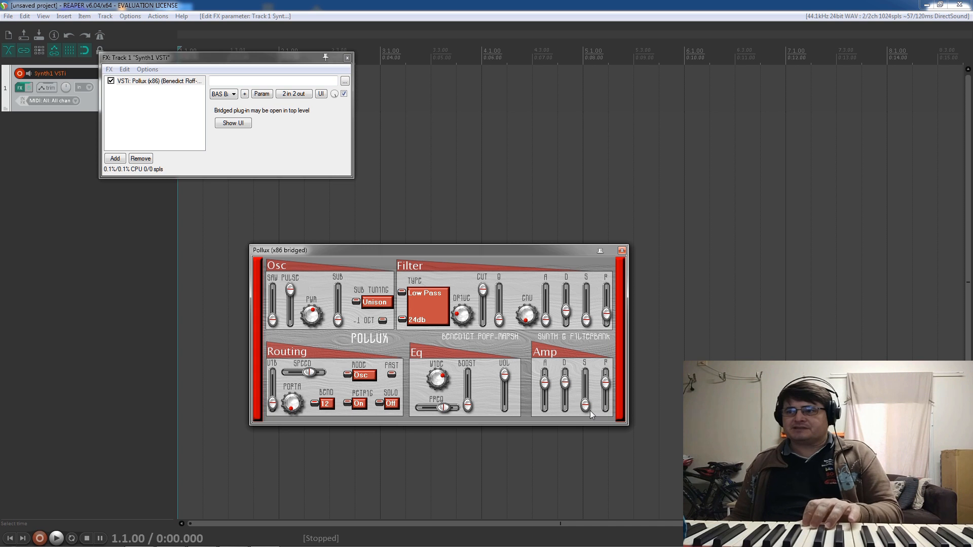
pyautogui.moveTo(547, 385); pyautogui.dragTo(547, 410)
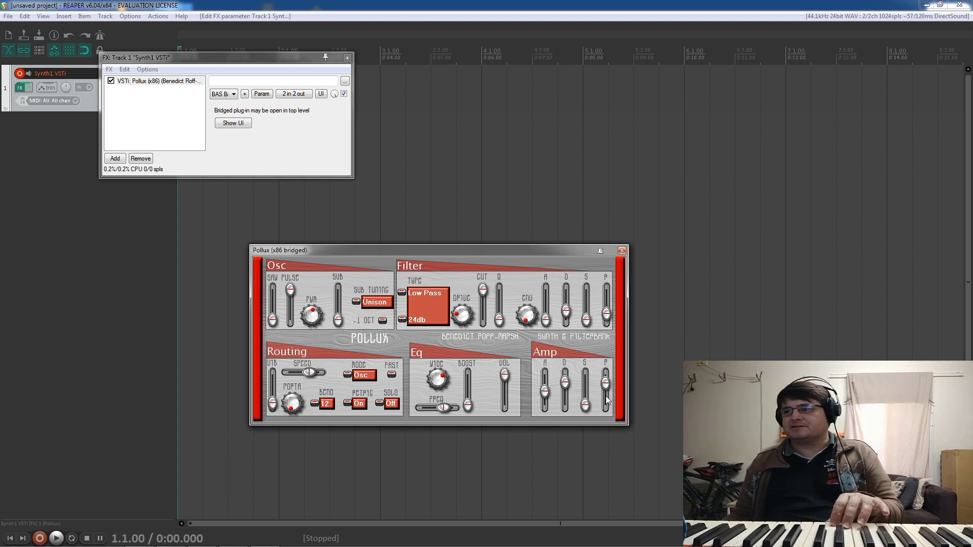
pyautogui.moveTo(606, 394); pyautogui.dragTo(603, 414)
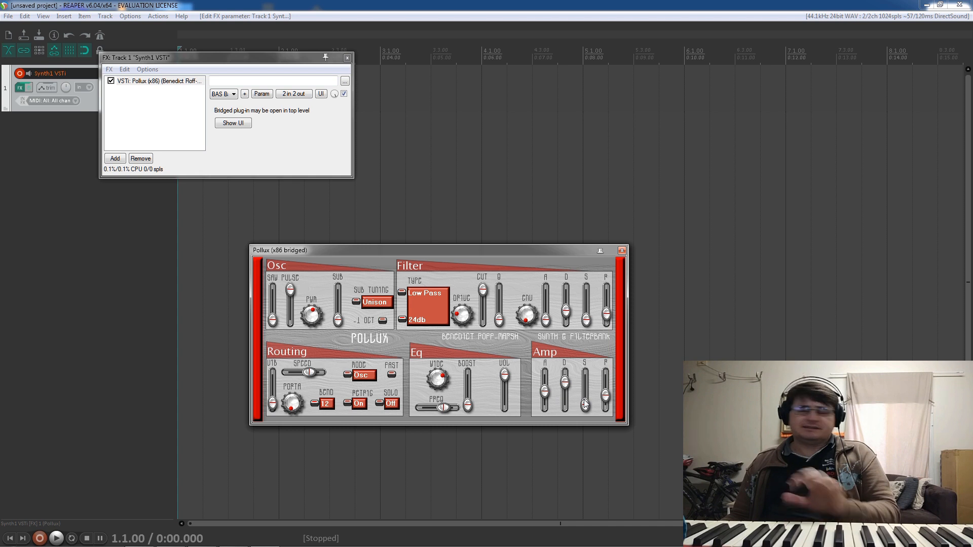
# Step: Raise the amp envelope's sustain to full and try slightly different attack and release times around mid-range
pyautogui.moveTo(584, 404); pyautogui.dragTo(585, 375)
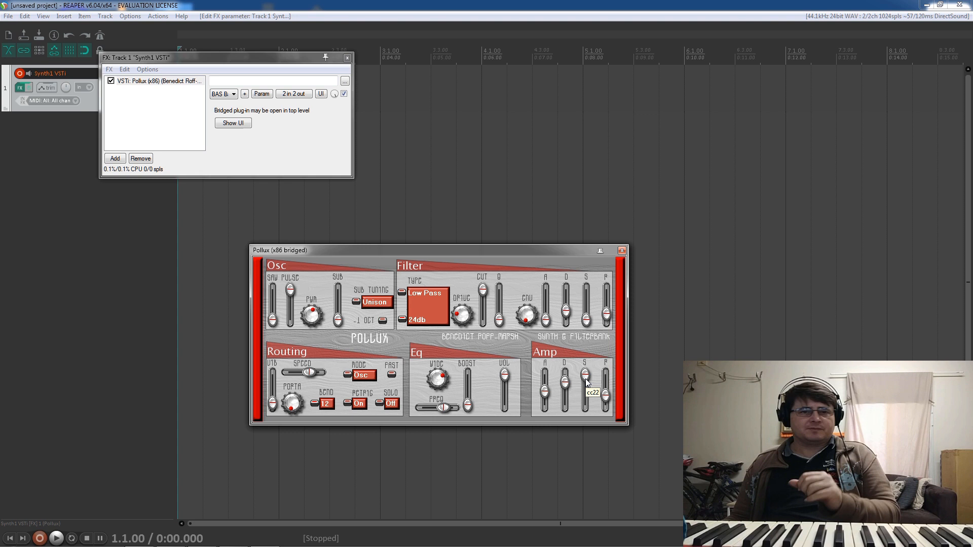
pyautogui.moveTo(545, 391); pyautogui.dragTo(545, 387)
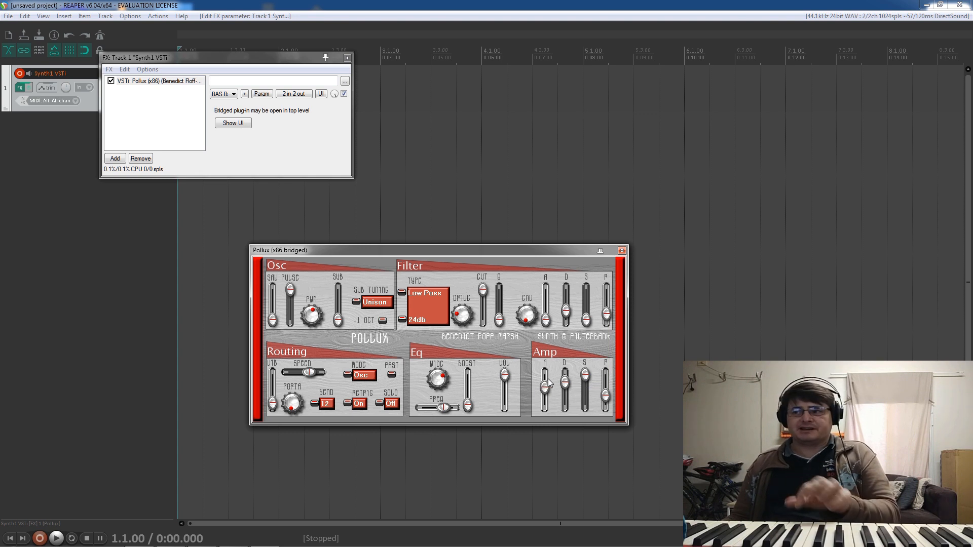
pyautogui.moveTo(604, 402); pyautogui.dragTo(611, 390)
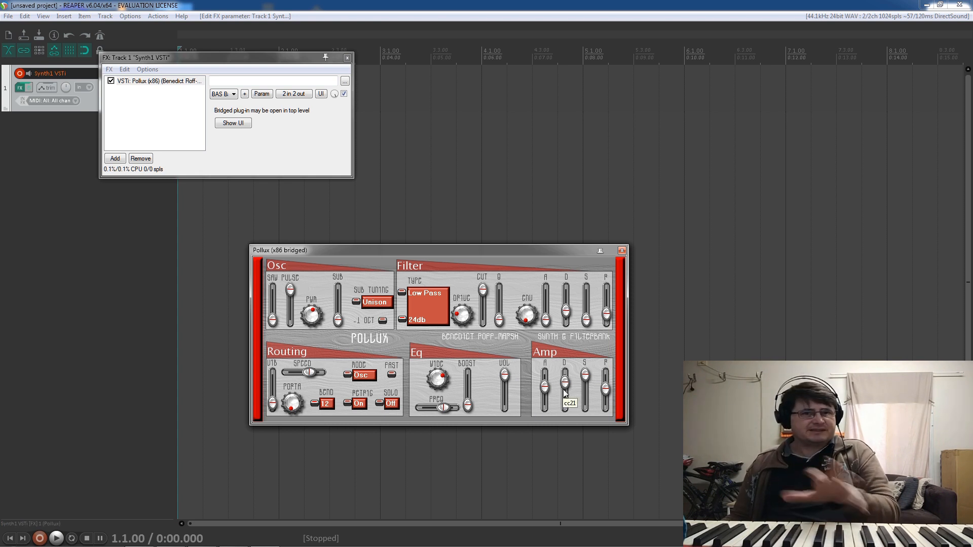
pyautogui.moveTo(606, 389); pyautogui.dragTo(610, 412)
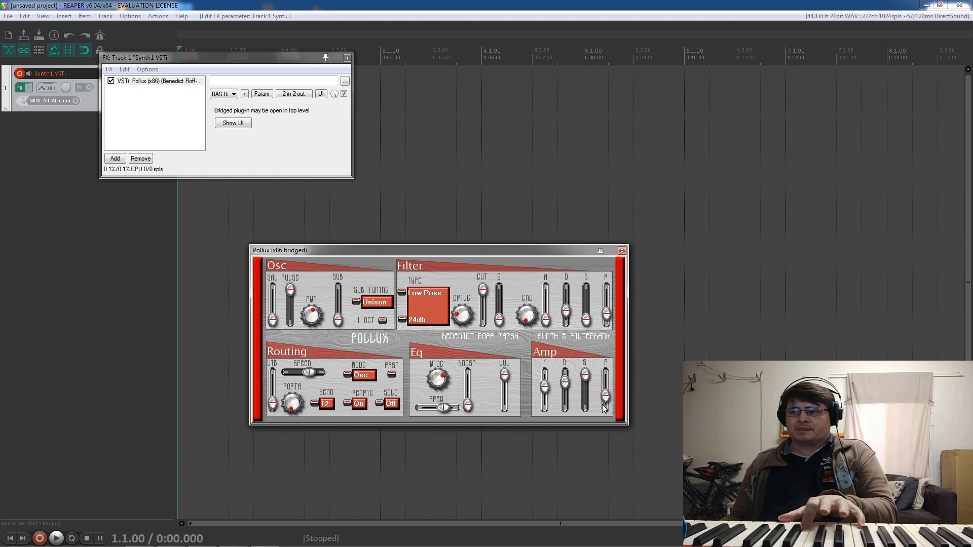
# Step: Compare minimum and full sustain on the amp envelope, finishing with full sustain, a near-minimum attack and a mid-range release
pyautogui.moveTo(585, 374); pyautogui.dragTo(588, 472)
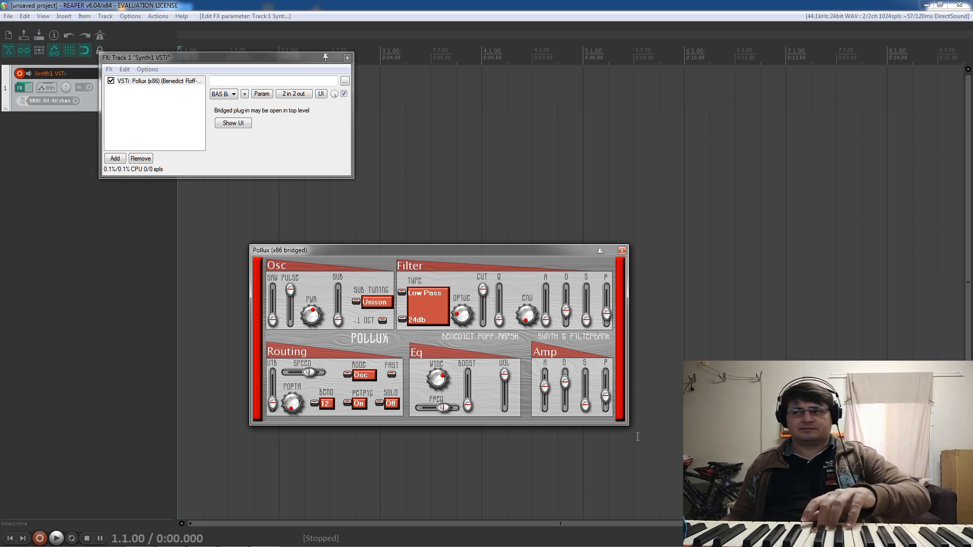
pyautogui.moveTo(606, 398); pyautogui.dragTo(606, 393)
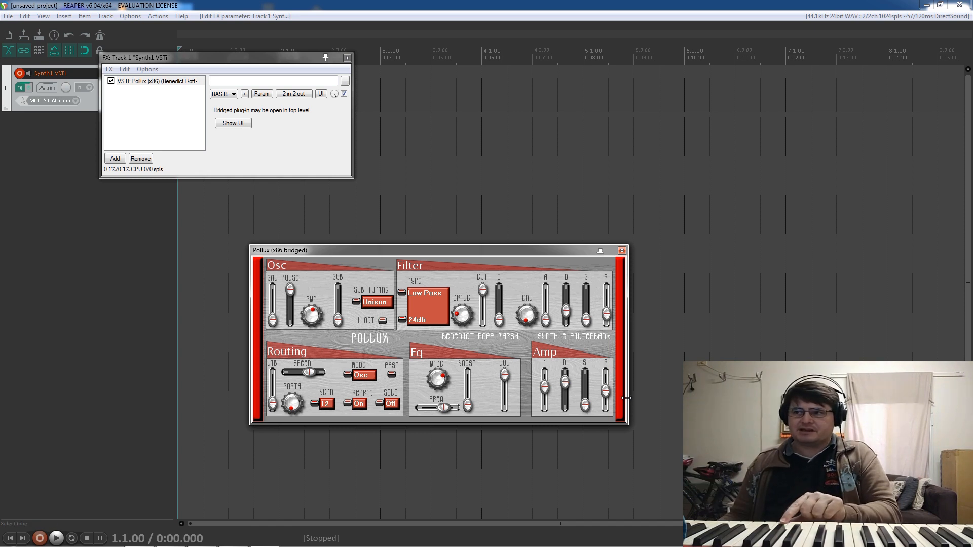
pyautogui.moveTo(544, 386); pyautogui.dragTo(551, 485)
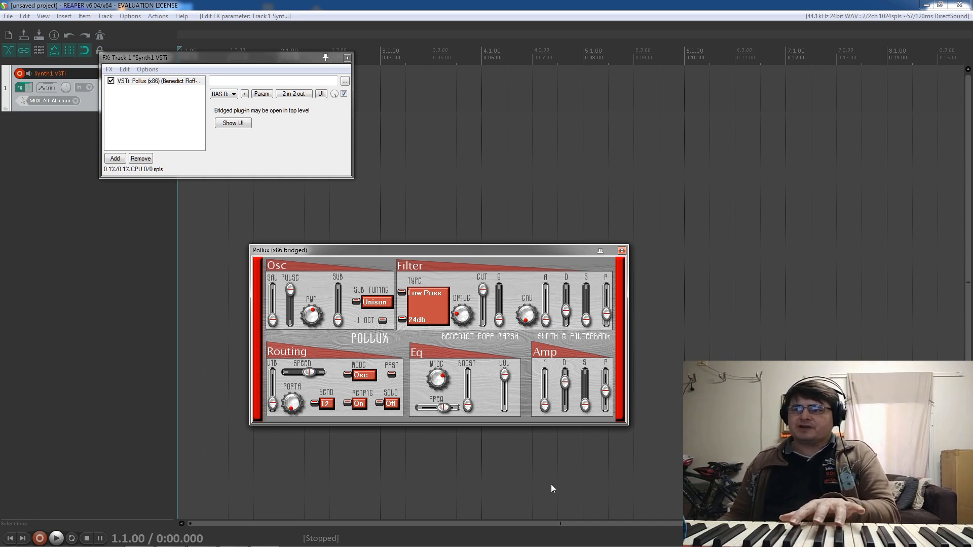
pyautogui.moveTo(583, 406); pyautogui.dragTo(596, 270)
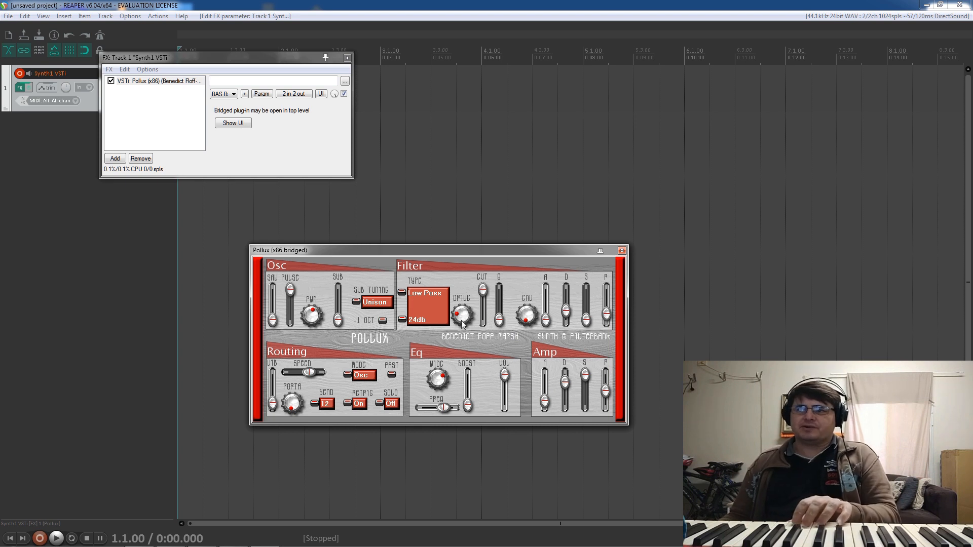
# Step: Swap the Pulse wave for a full-level Saw and lower the low-pass filter's cutoff partway
pyautogui.moveTo(290, 290); pyautogui.dragTo(304, 431)
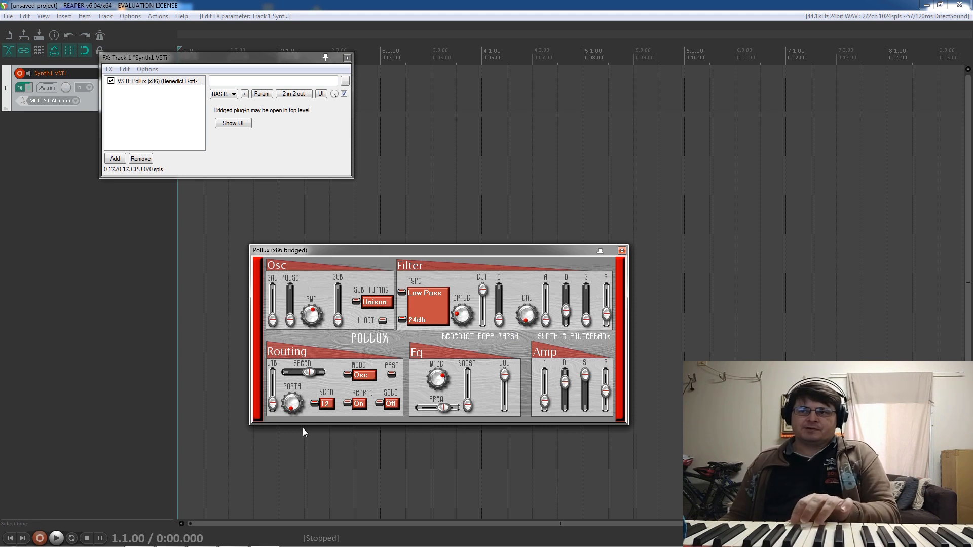
pyautogui.moveTo(273, 320); pyautogui.dragTo(284, 175)
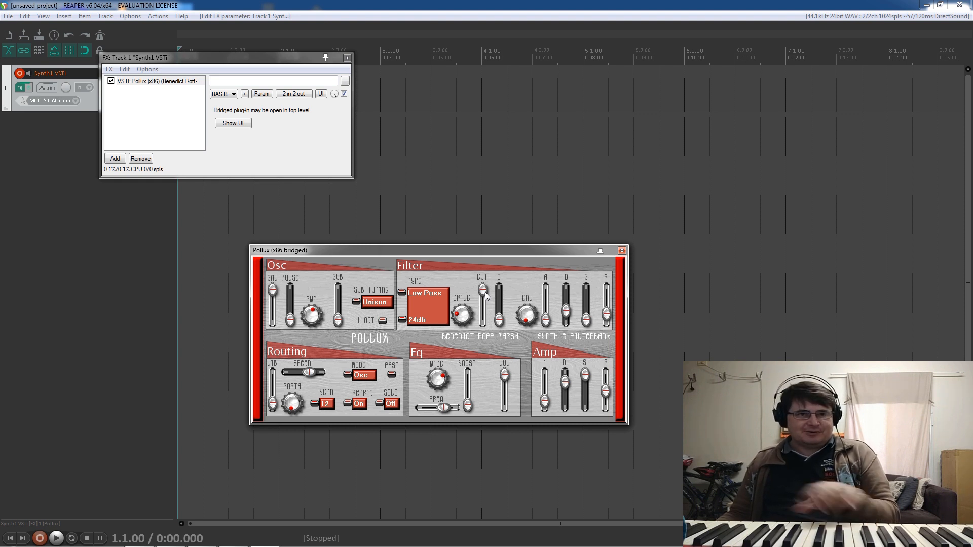
pyautogui.moveTo(485, 291); pyautogui.dragTo(493, 336)
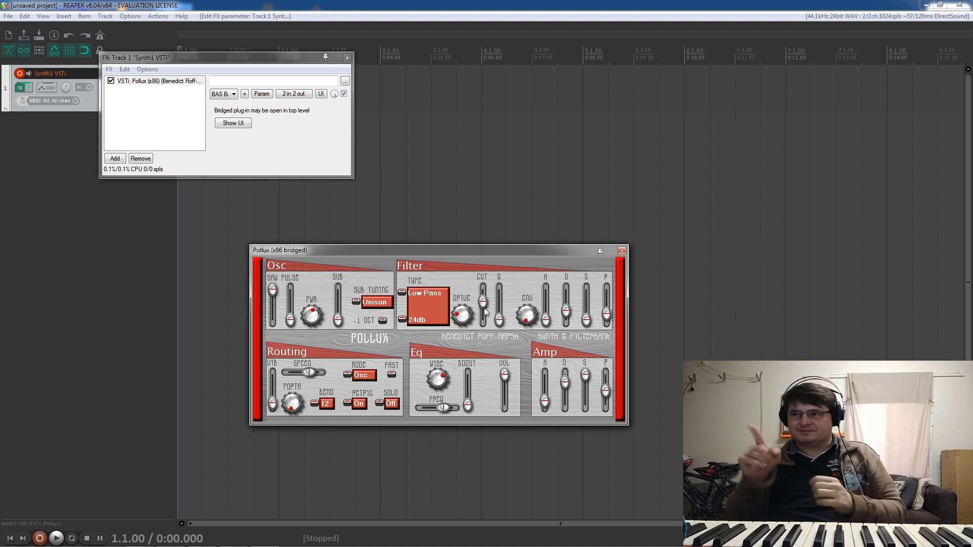
# Step: Try different low-pass cutoff positions at the 24db slope and compare them with cutoff sweeps at 12db
pyautogui.moveTo(482, 301); pyautogui.dragTo(485, 295)
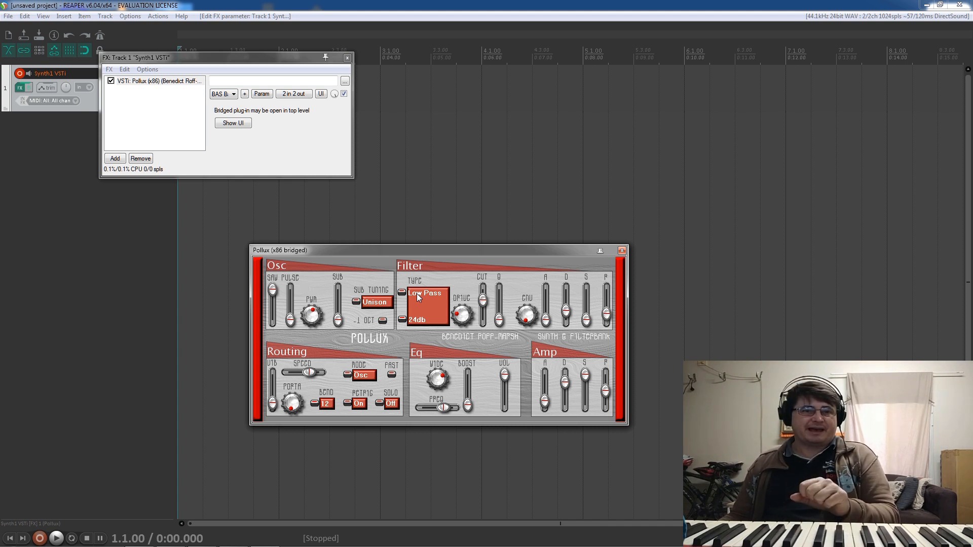
pyautogui.moveTo(483, 302)
pyautogui.mouseDown()
pyautogui.moveTo(491, 328)
pyautogui.moveTo(492, 259)
pyautogui.moveTo(485, 295)
pyautogui.mouseUp()
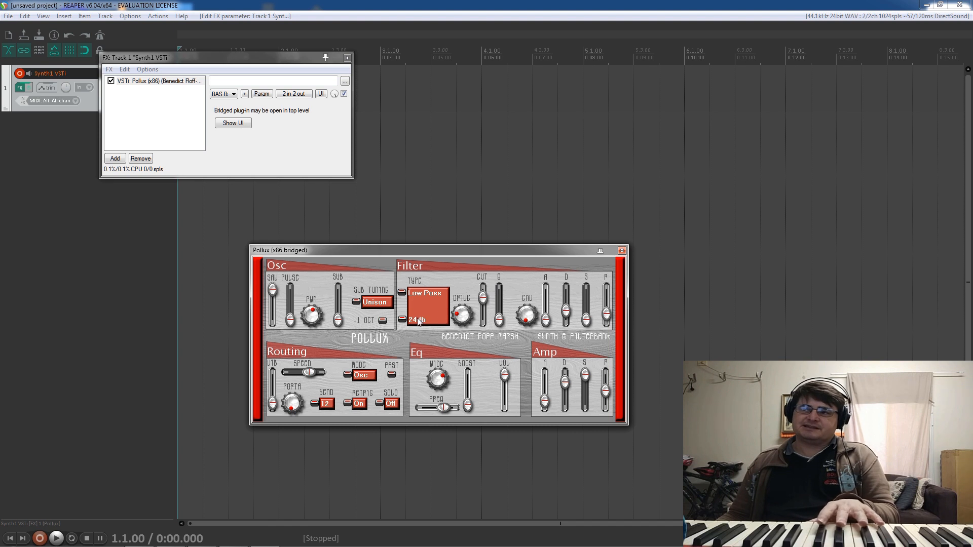
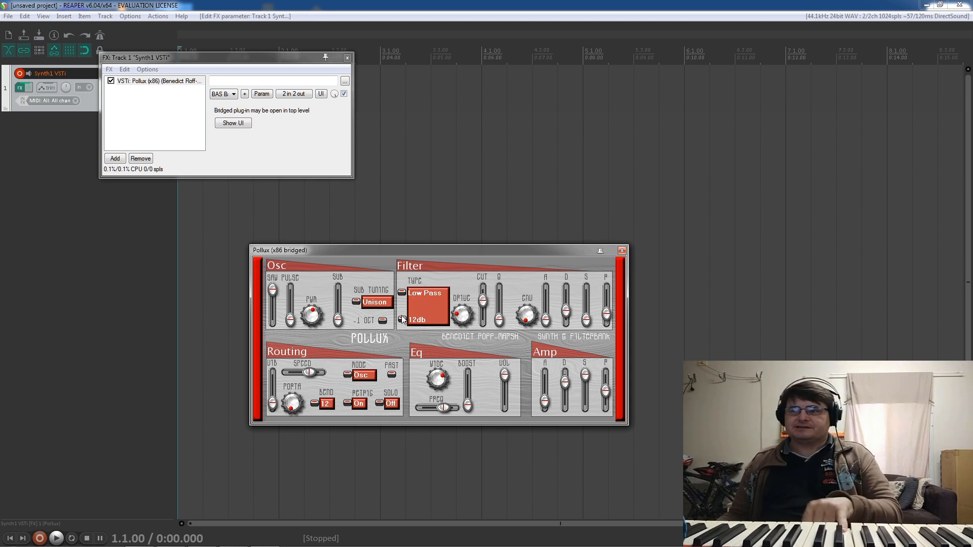
pyautogui.moveTo(488, 299); pyautogui.dragTo(491, 278)
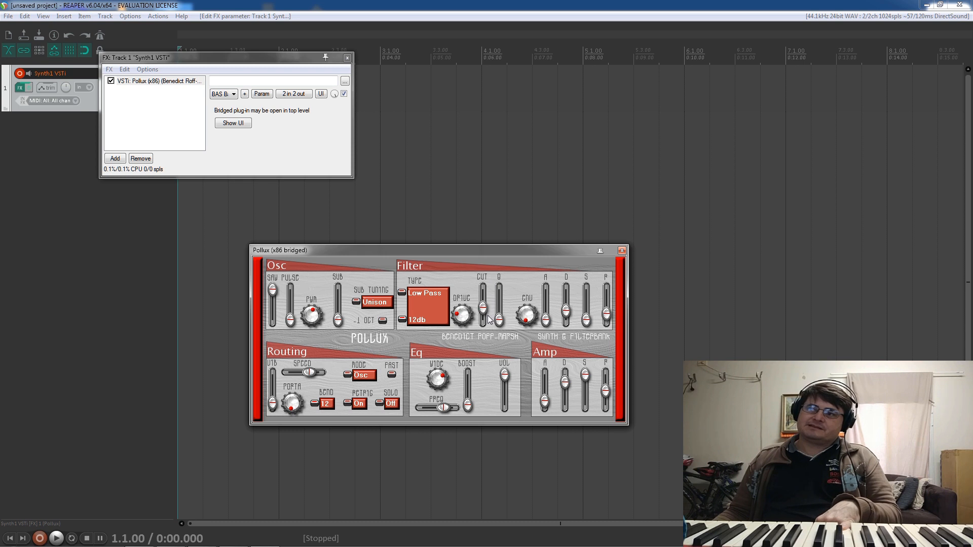
pyautogui.moveTo(486, 341); pyautogui.dragTo(486, 309)
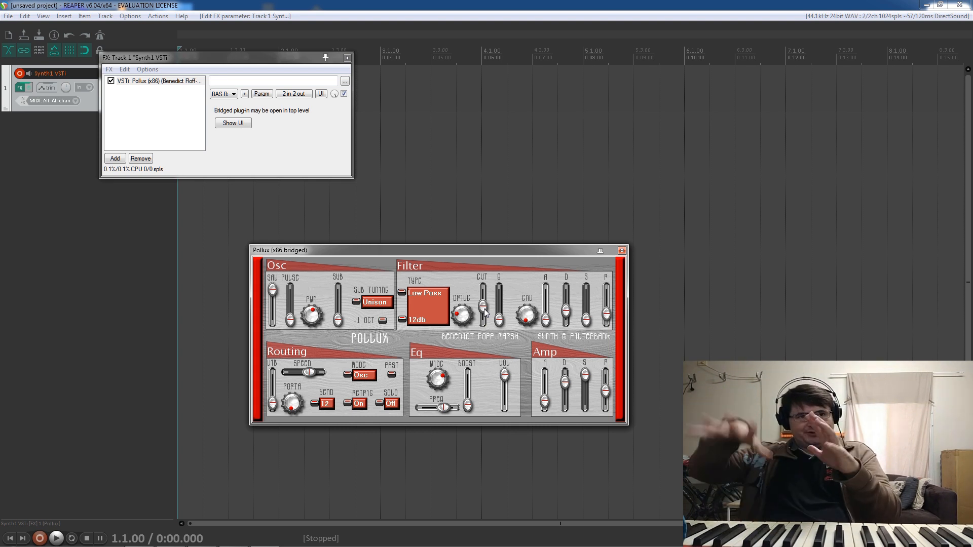
# Step: Switch the filter past Band Pass to Hi Pass at 12db, and sweep the cutoff and Q, returning Q to minimum
pyautogui.click(401, 293)
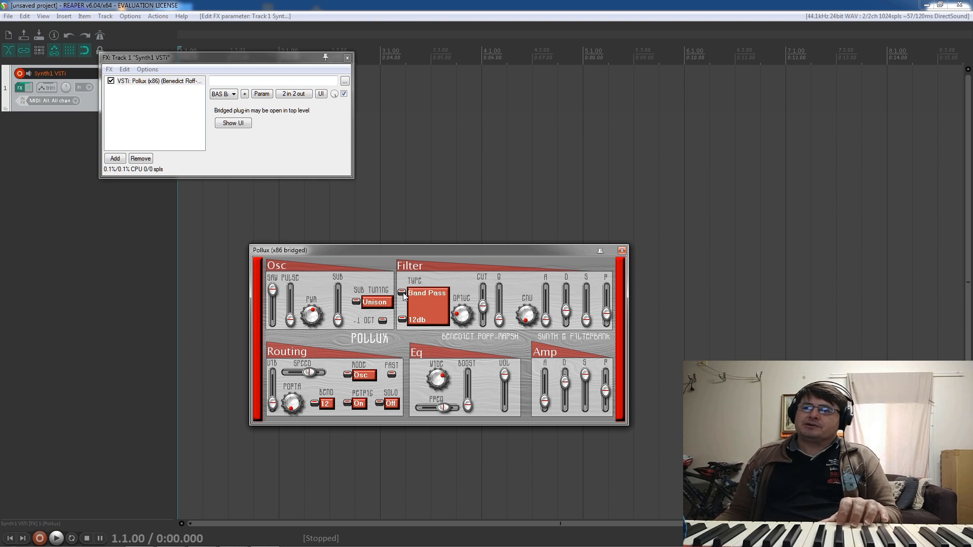
pyautogui.click(401, 293)
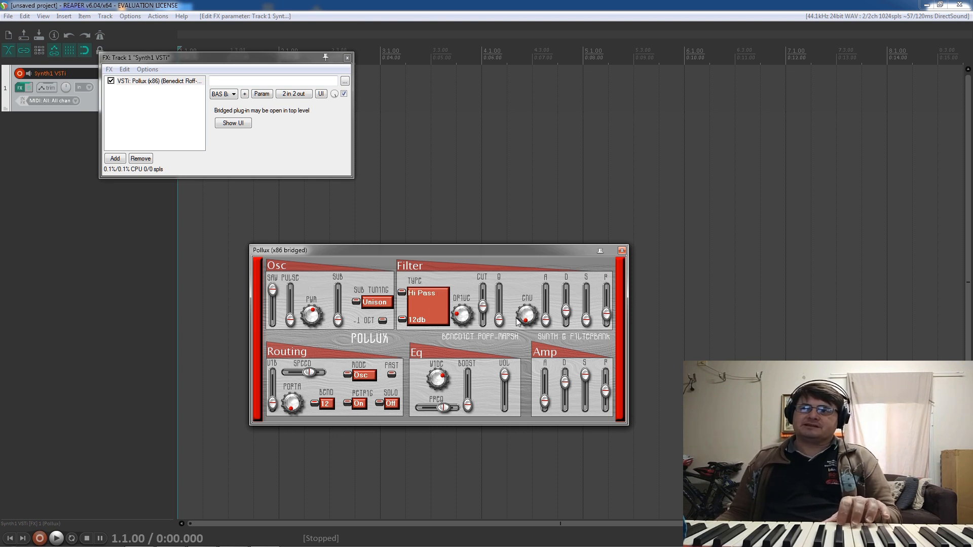
pyautogui.moveTo(483, 306); pyautogui.dragTo(483, 320)
pyautogui.moveTo(483, 403); pyautogui.dragTo(496, 326)
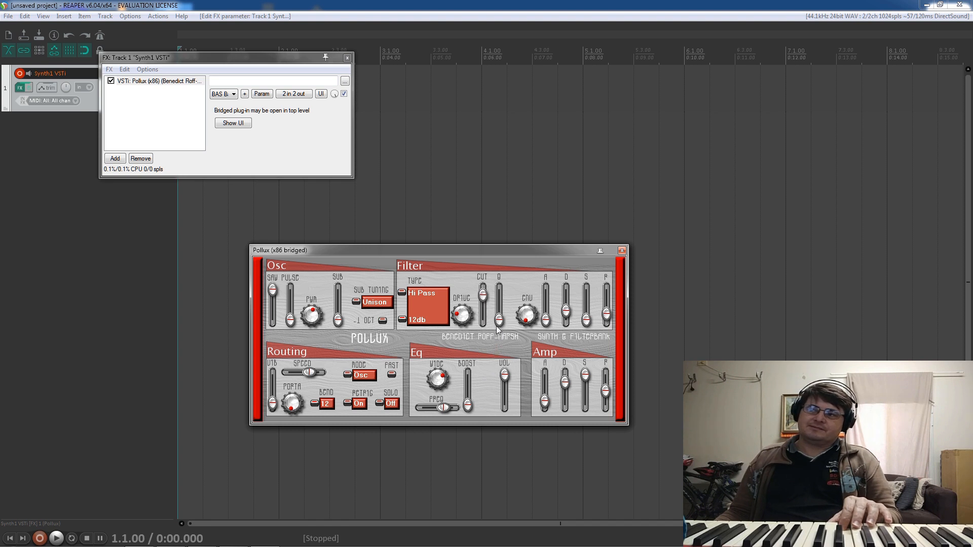
pyautogui.moveTo(501, 293); pyautogui.dragTo(499, 351)
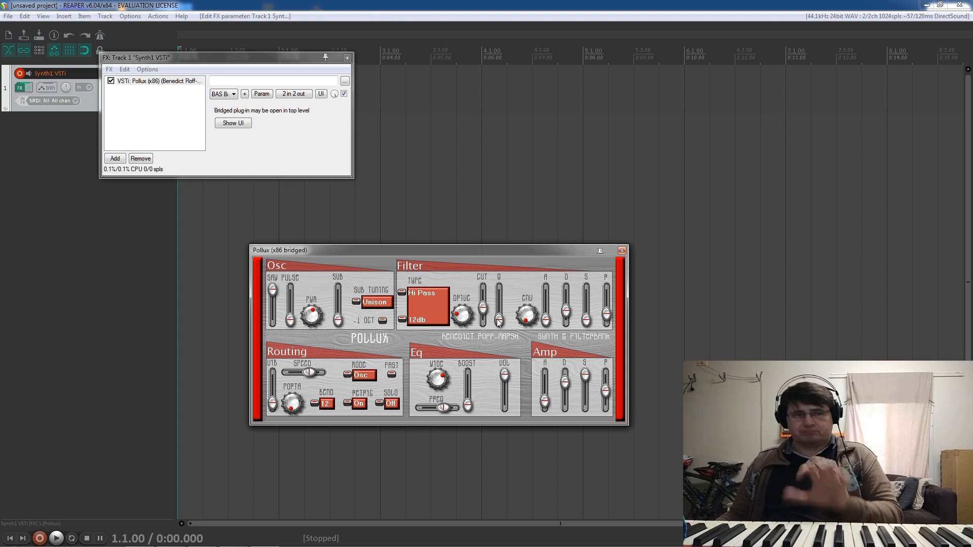
# Step: Audition Band Pass at the 12db and 24db slopes, and return the filter to Low Pass 24db with a mid-range cutoff
pyautogui.click(402, 292)
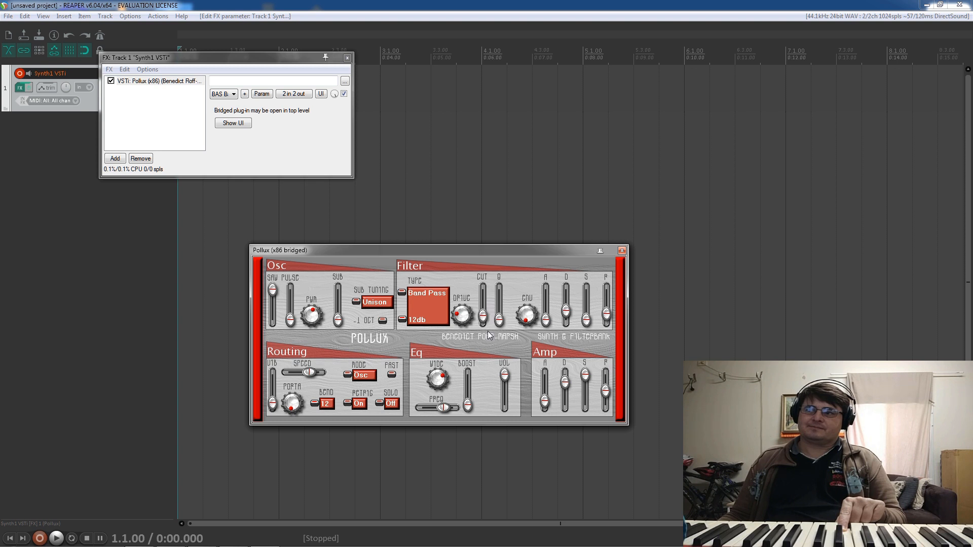
pyautogui.click(402, 320)
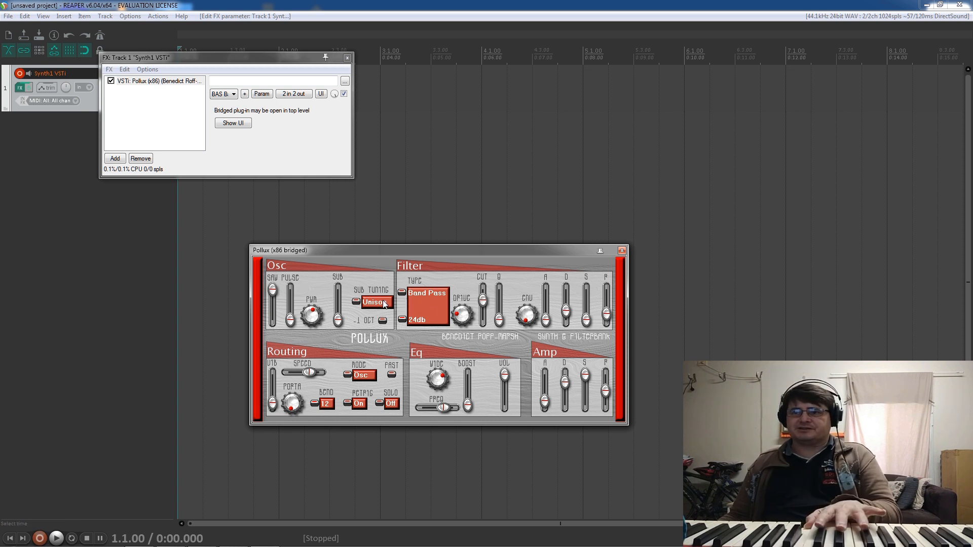
pyautogui.click(402, 293)
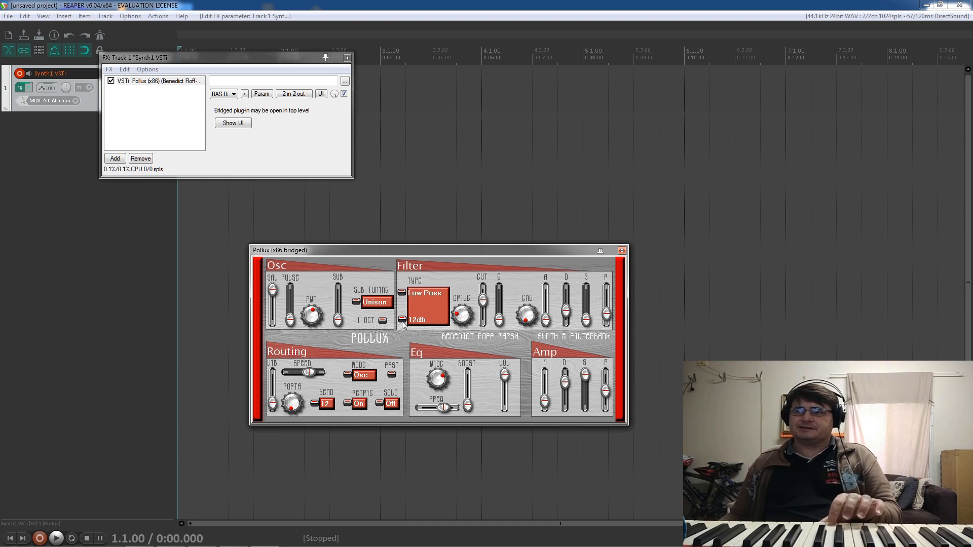
pyautogui.moveTo(483, 320); pyautogui.dragTo(476, 374)
pyautogui.moveTo(488, 291); pyautogui.dragTo(488, 306)
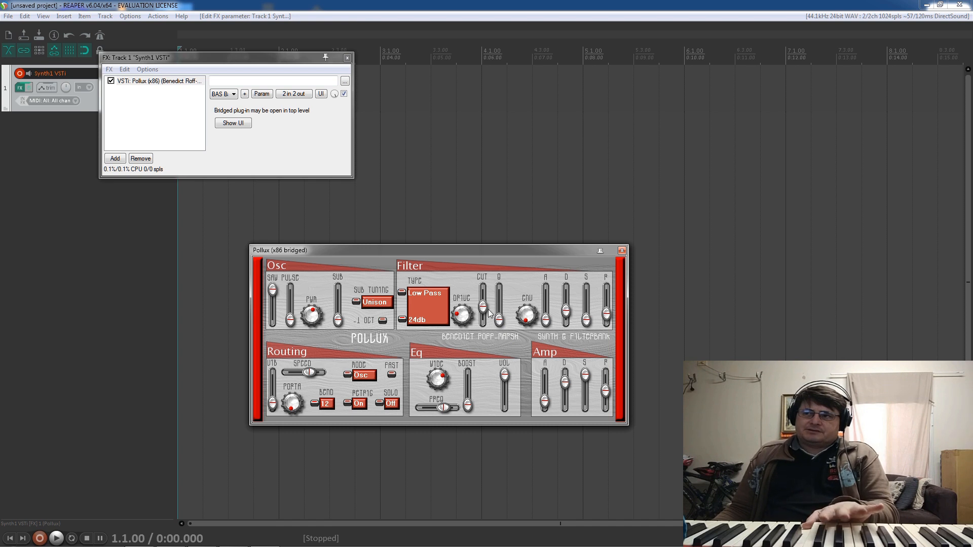
# Step: Sweep the low-pass filter's Q up to maximum and return it to minimum
pyautogui.moveTo(499, 318); pyautogui.dragTo(502, 311)
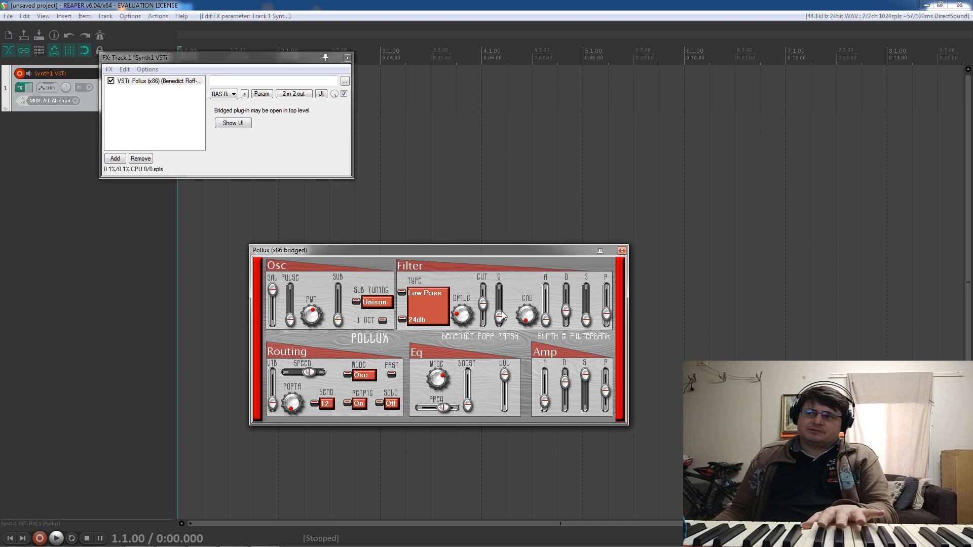
pyautogui.moveTo(503, 276); pyautogui.dragTo(502, 359)
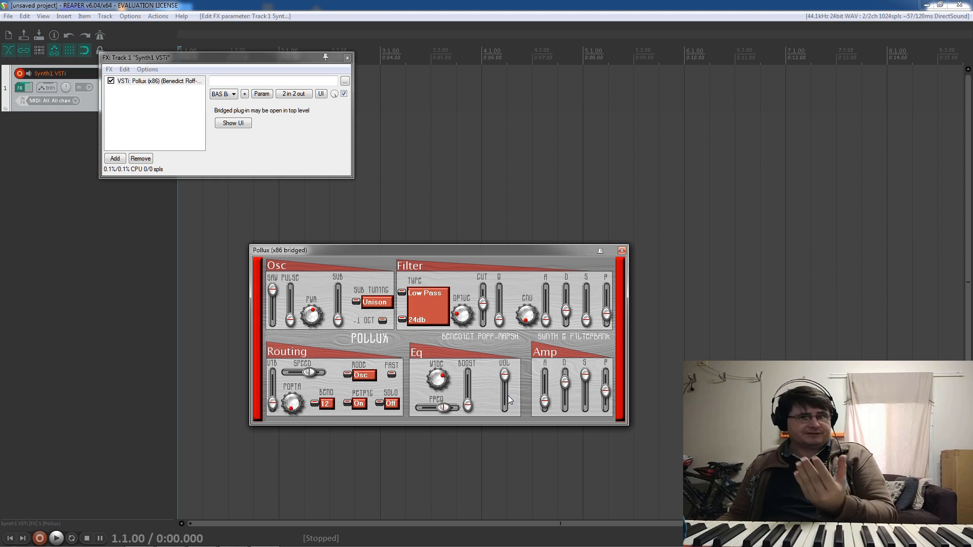
pyautogui.moveTo(500, 320); pyautogui.dragTo(545, 182)
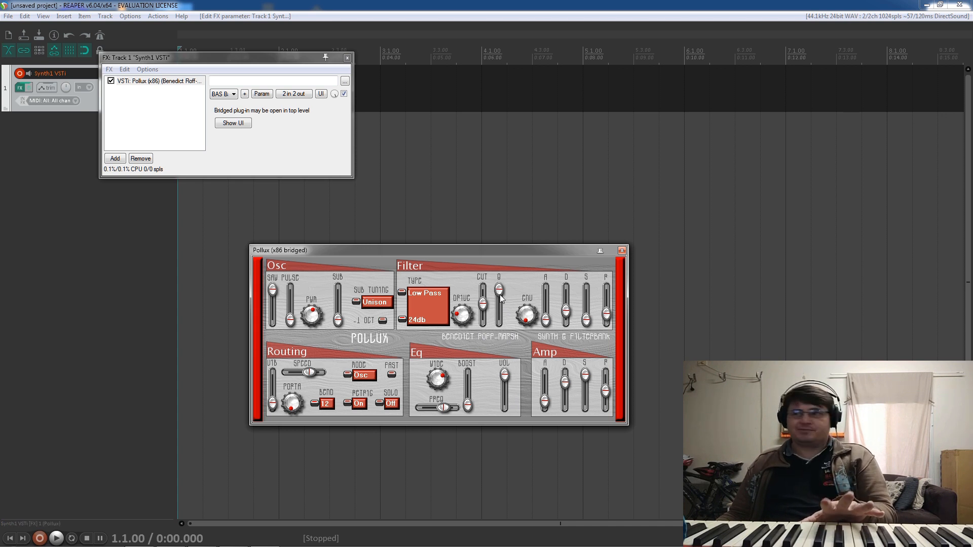
pyautogui.moveTo(500, 294); pyautogui.dragTo(500, 336)
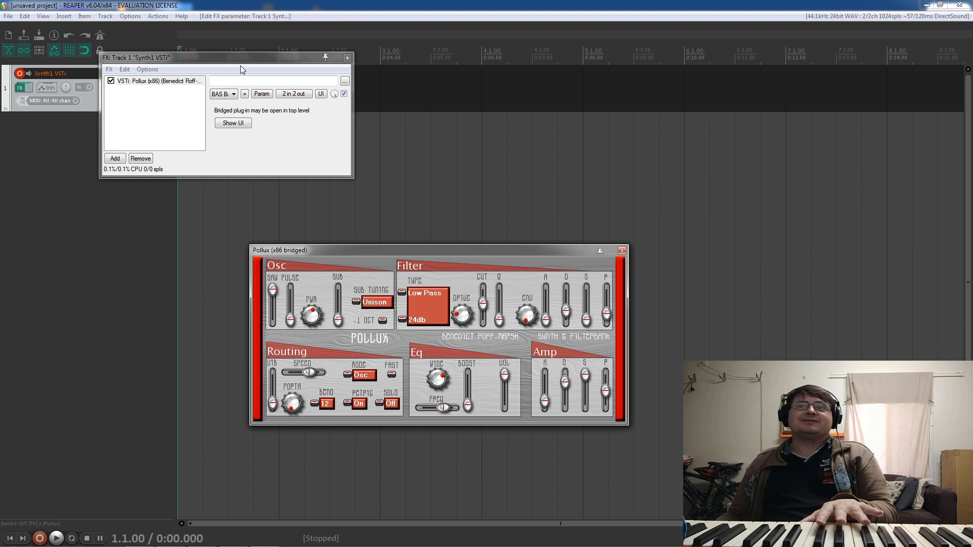
# Step: Move the effects window above the synth, run the transport briefly, and raise the low-pass filter's Q to a high setting
pyautogui.moveTo(217, 60); pyautogui.dragTo(392, 111)
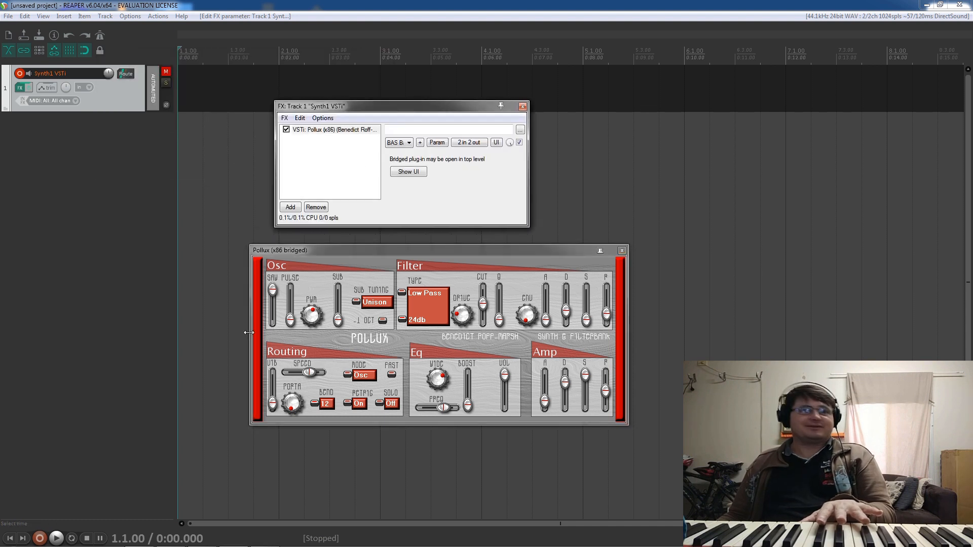
pyautogui.click(39, 539)
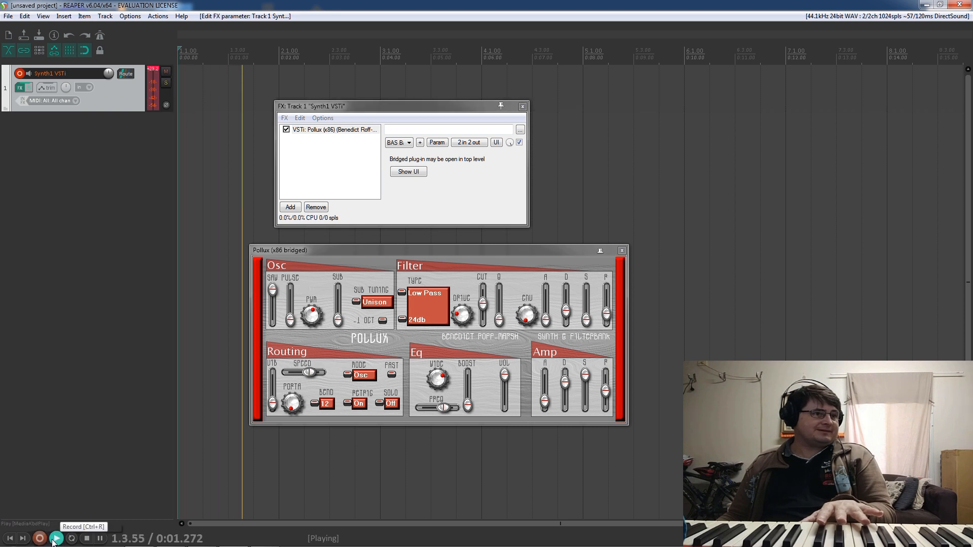
pyautogui.click(87, 539)
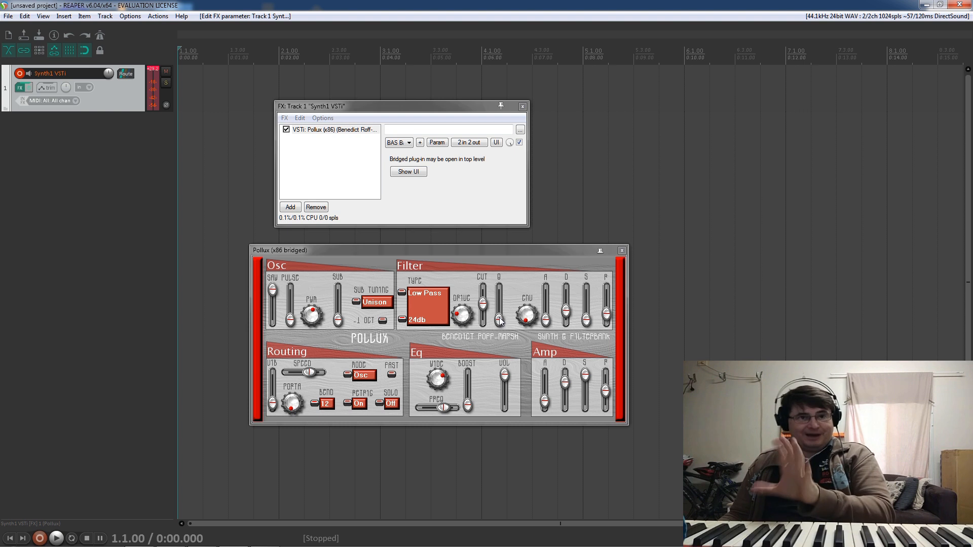
pyautogui.moveTo(500, 318)
pyautogui.mouseDown()
pyautogui.moveTo(491, 282)
pyautogui.moveTo(502, 290)
pyautogui.moveTo(485, 301)
pyautogui.moveTo(489, 308)
pyautogui.mouseUp()
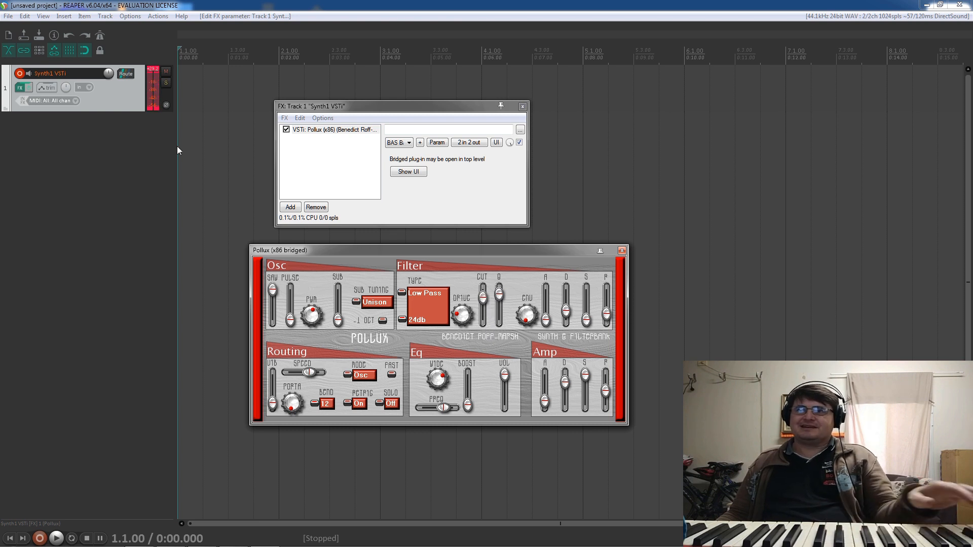
# Step: Add the Cockos ReaComp compressor after Pollux on the track and enable its output limiting
pyautogui.click(290, 208)
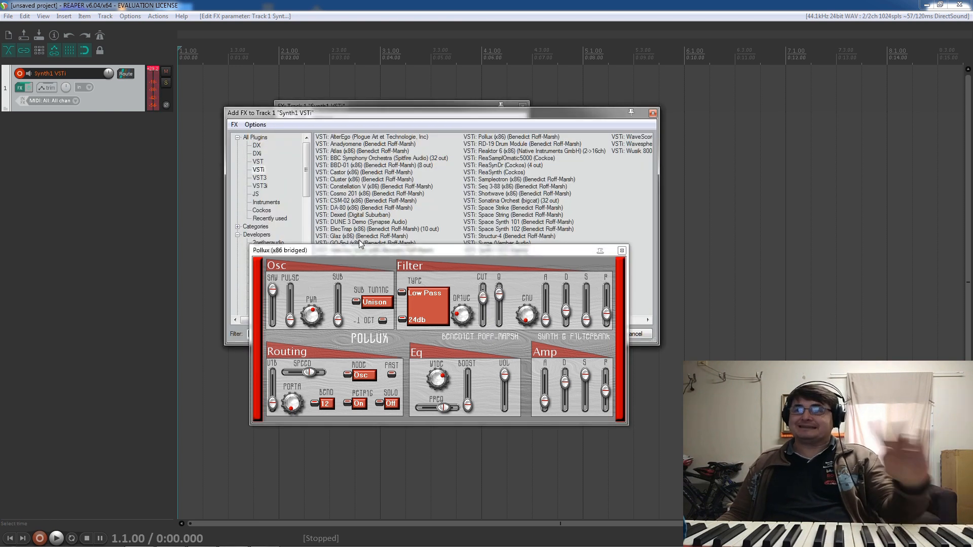
pyautogui.moveTo(500, 248); pyautogui.dragTo(509, 338)
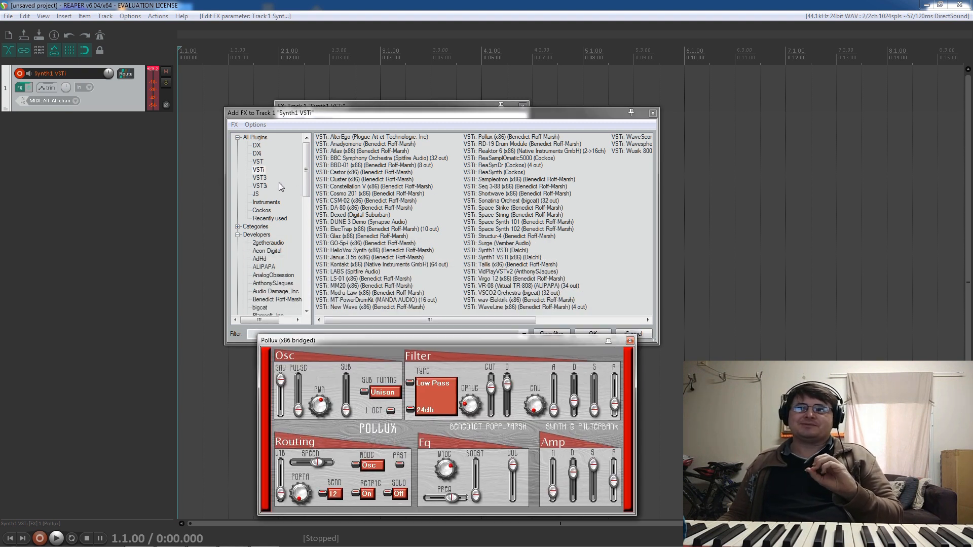
pyautogui.click(267, 209)
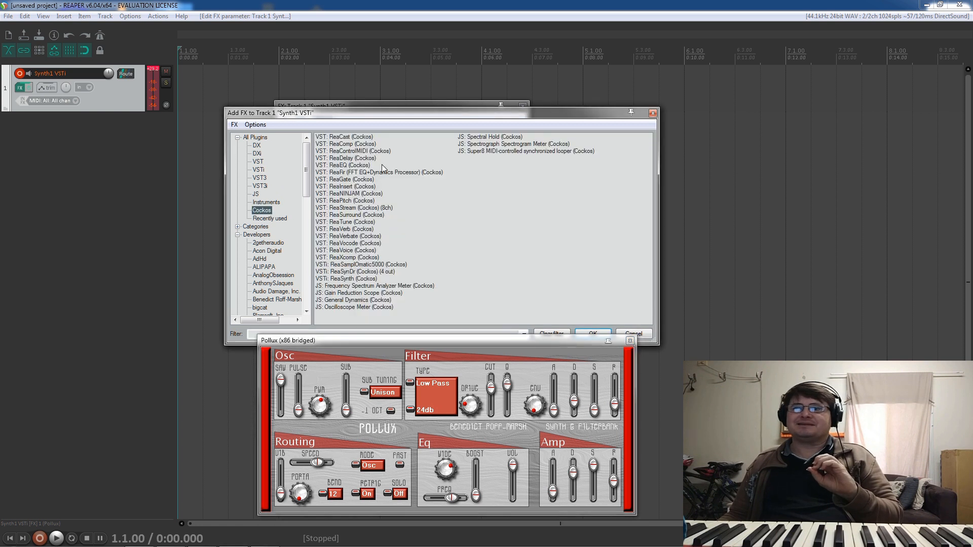
pyautogui.click(350, 144)
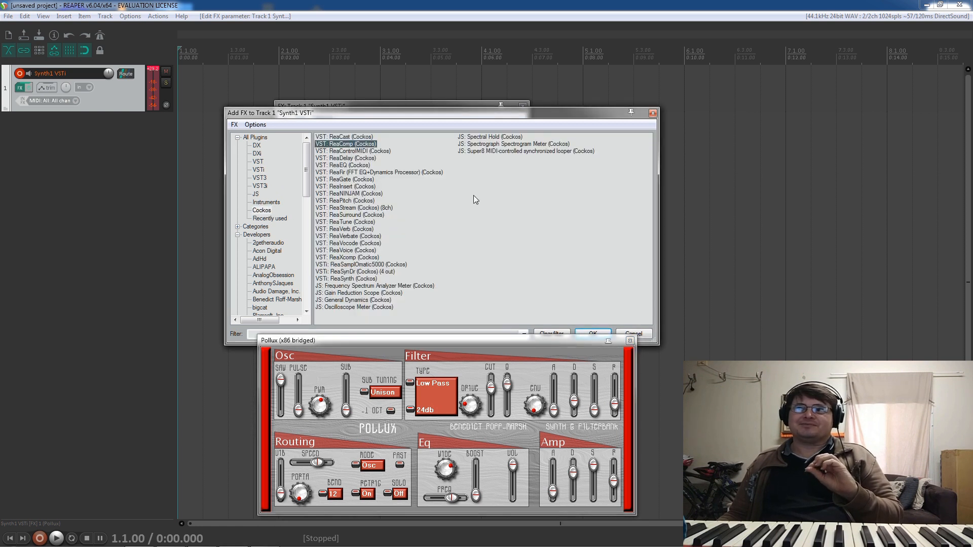
pyautogui.click(587, 332)
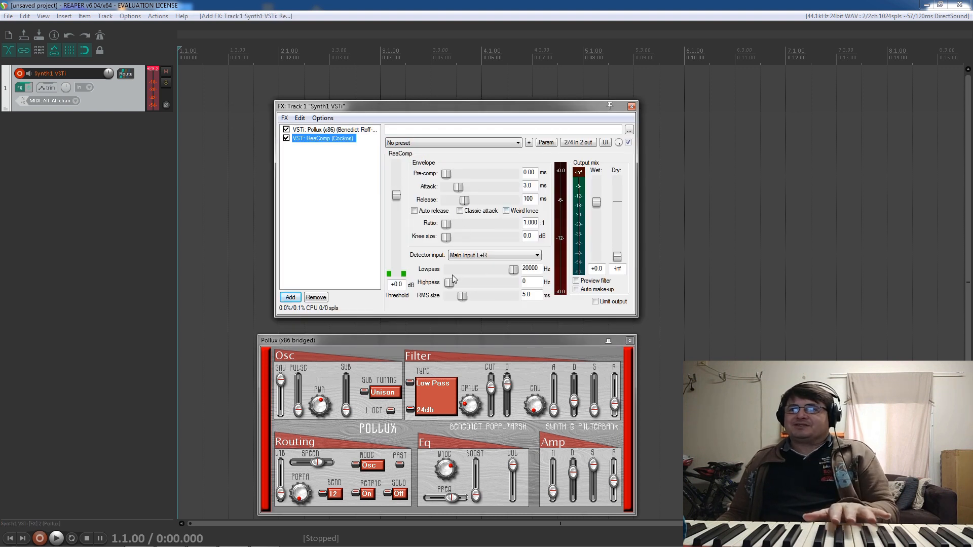
pyautogui.click(595, 302)
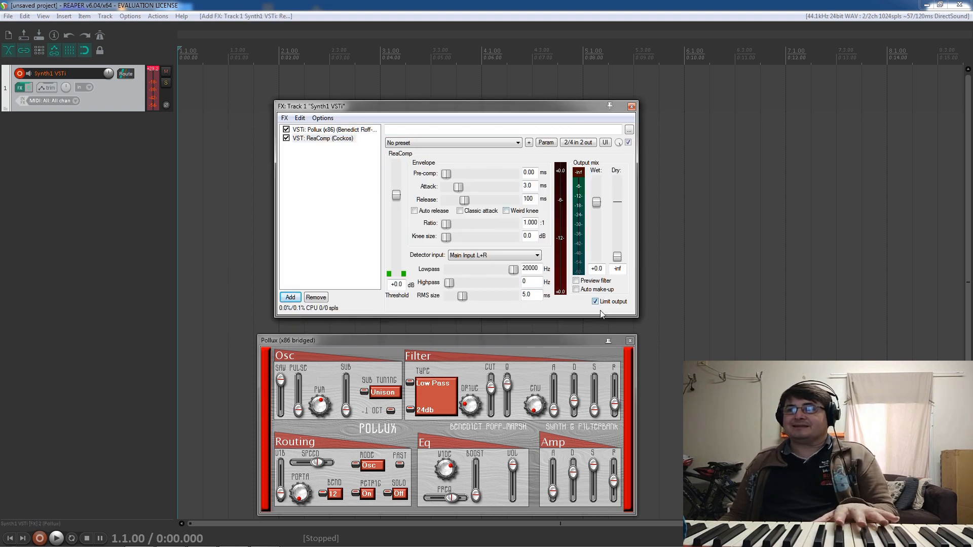
# Step: Arrange the Pollux and effects windows so the synth controls stay accessible, and reset the track's peak meter
pyautogui.click(334, 130)
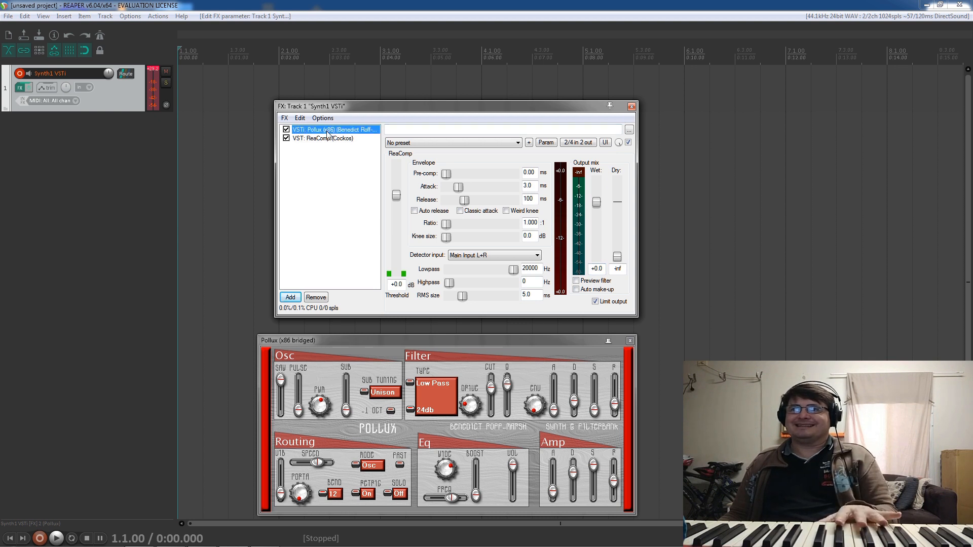
pyautogui.moveTo(373, 343); pyautogui.dragTo(299, 240)
pyautogui.click(317, 139)
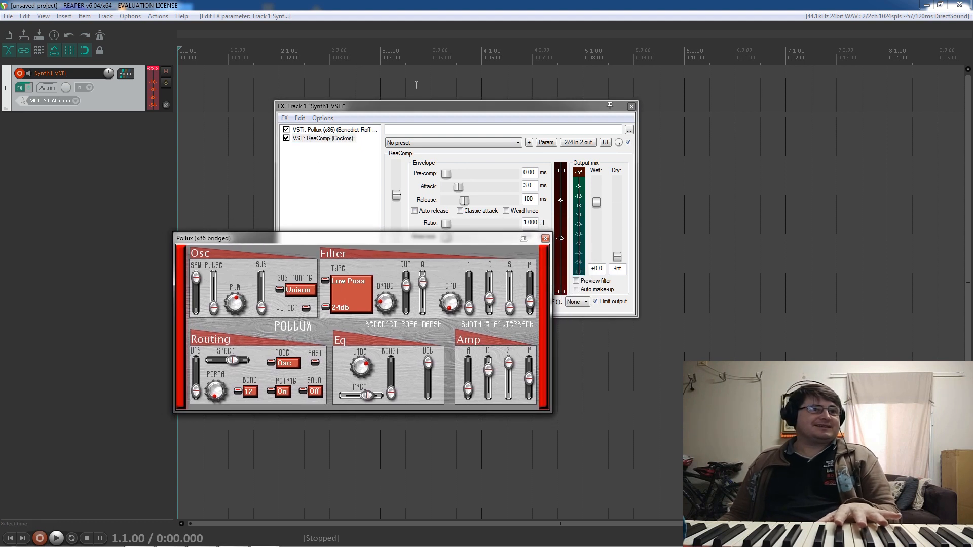
pyautogui.moveTo(410, 111); pyautogui.dragTo(492, 112)
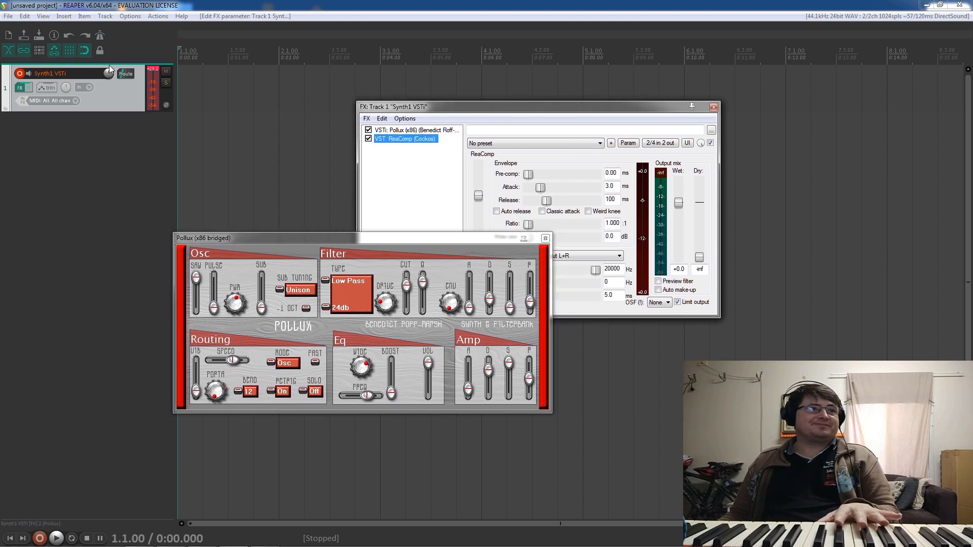
pyautogui.click(152, 69)
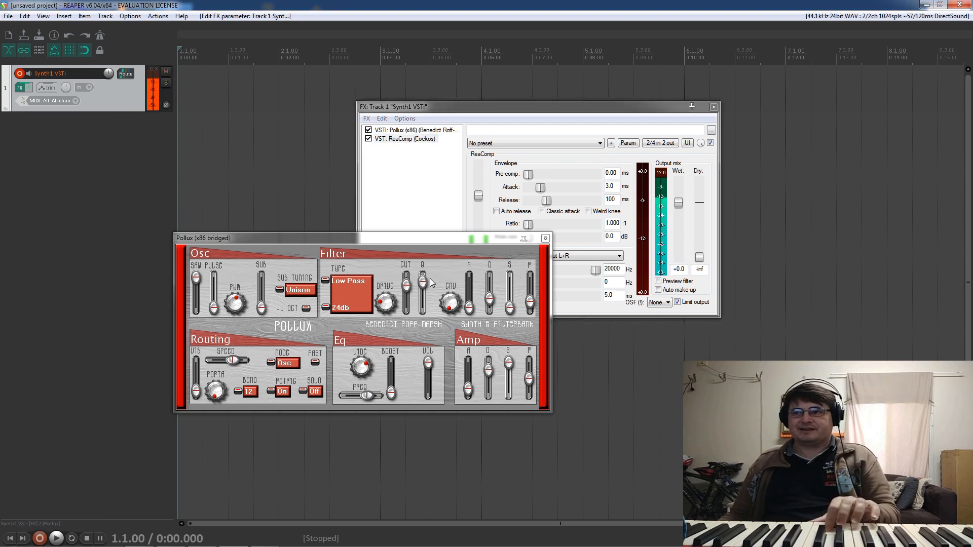
# Step: Audition low-pass cutoff positions with high Q, and return Q to minimum
pyautogui.moveTo(413, 269); pyautogui.dragTo(415, 298)
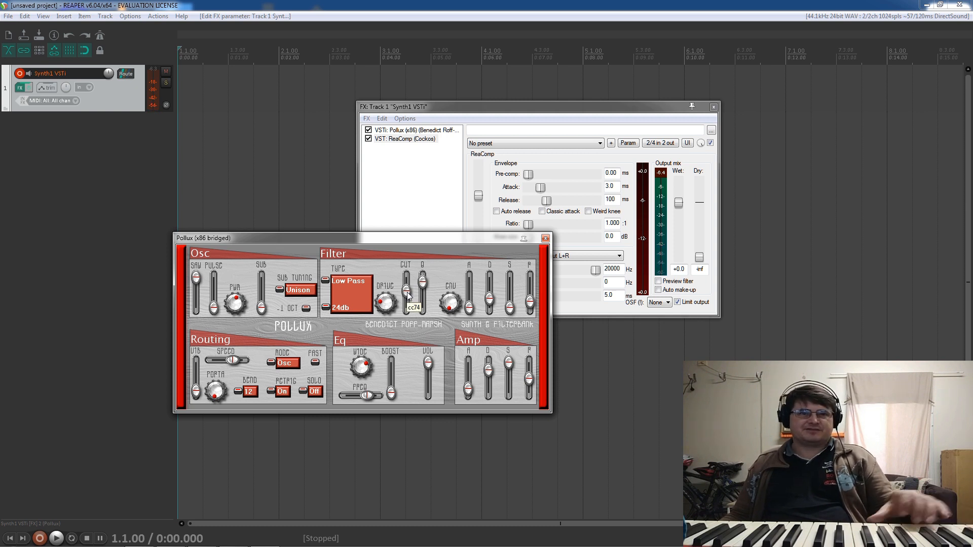
pyautogui.moveTo(408, 294); pyautogui.dragTo(413, 286)
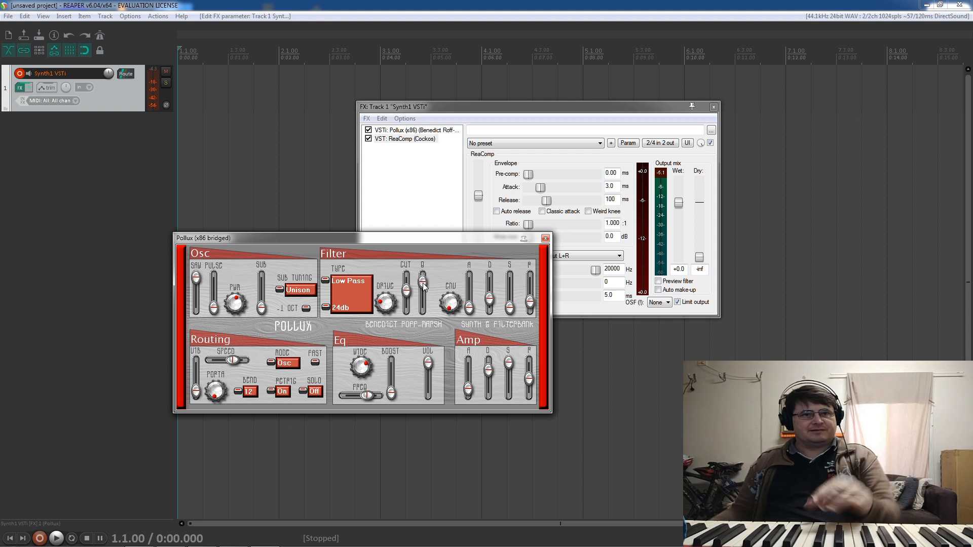
pyautogui.click(425, 309)
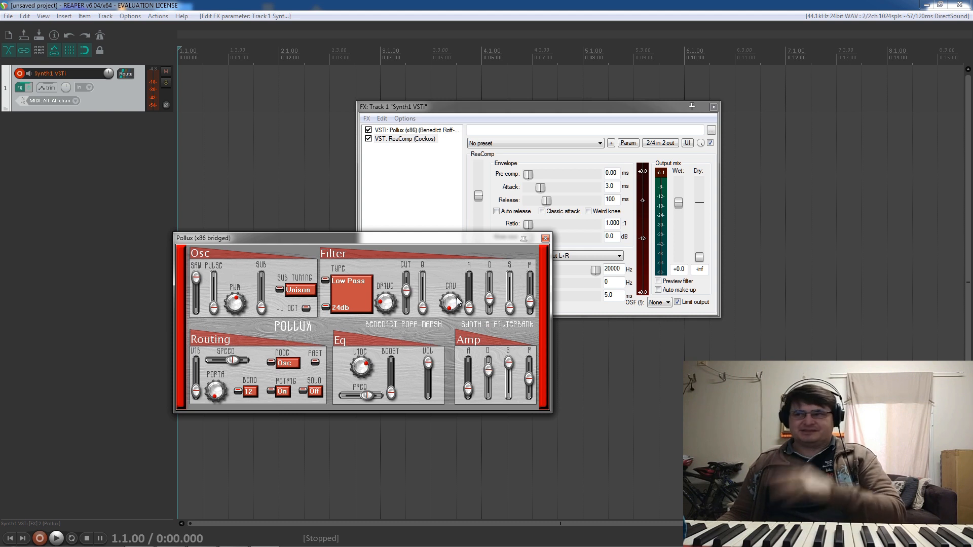
# Step: Turn up the filter envelope amount with its sustain at maximum, and bring the low-pass cutoff down to minimum
pyautogui.moveTo(453, 305)
pyautogui.mouseDown()
pyautogui.moveTo(461, 253)
pyautogui.moveTo(467, 296)
pyautogui.mouseUp()
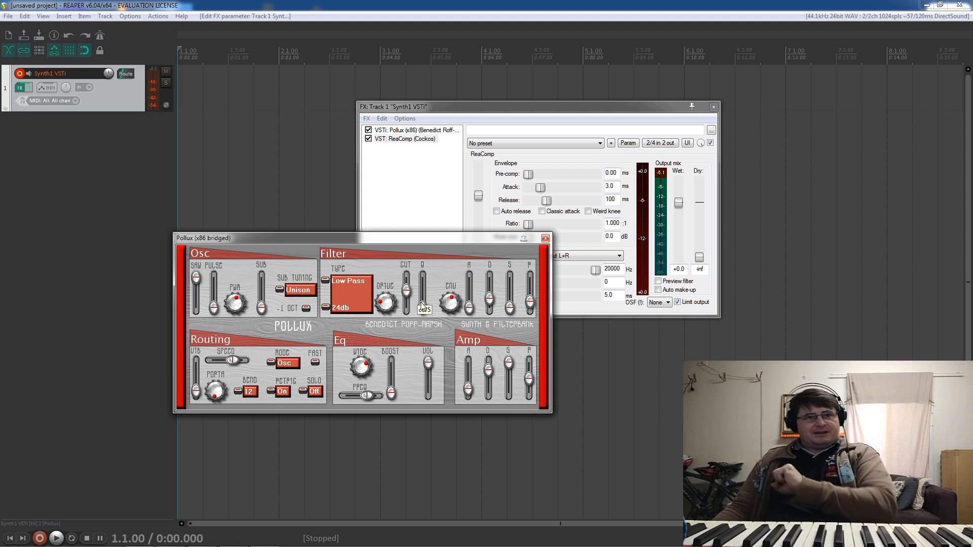
pyautogui.moveTo(409, 292); pyautogui.dragTo(414, 305)
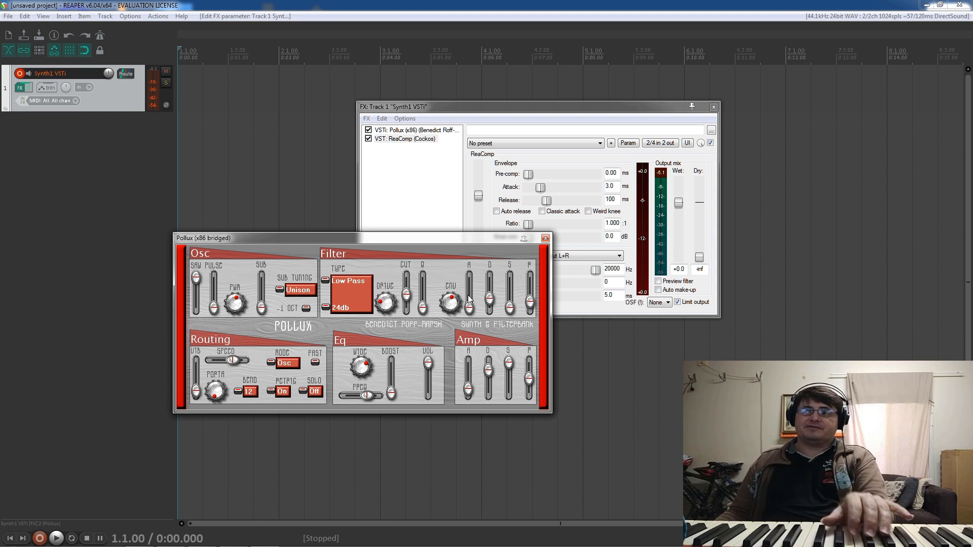
pyautogui.moveTo(510, 307); pyautogui.dragTo(509, 277)
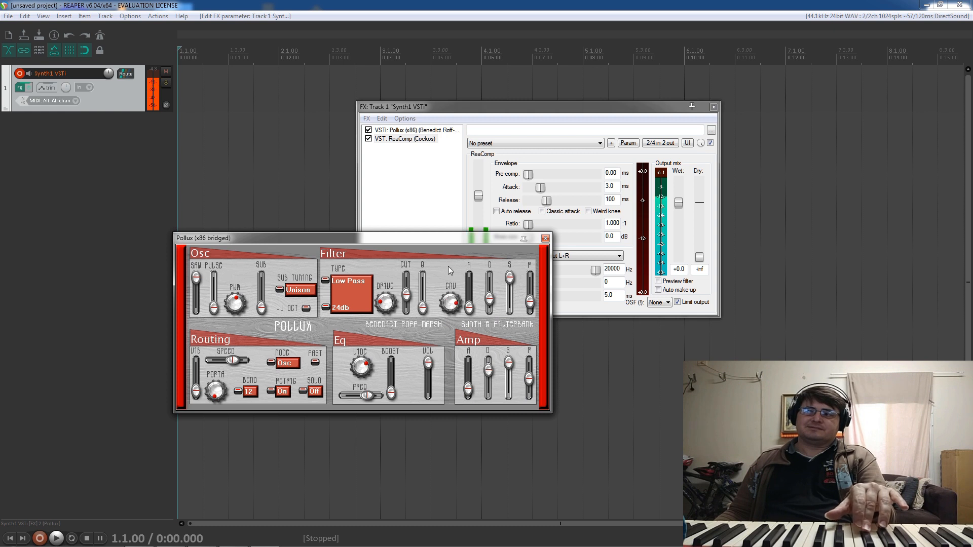
pyautogui.moveTo(406, 294); pyautogui.dragTo(408, 321)
pyautogui.moveTo(445, 241); pyautogui.dragTo(459, 336)
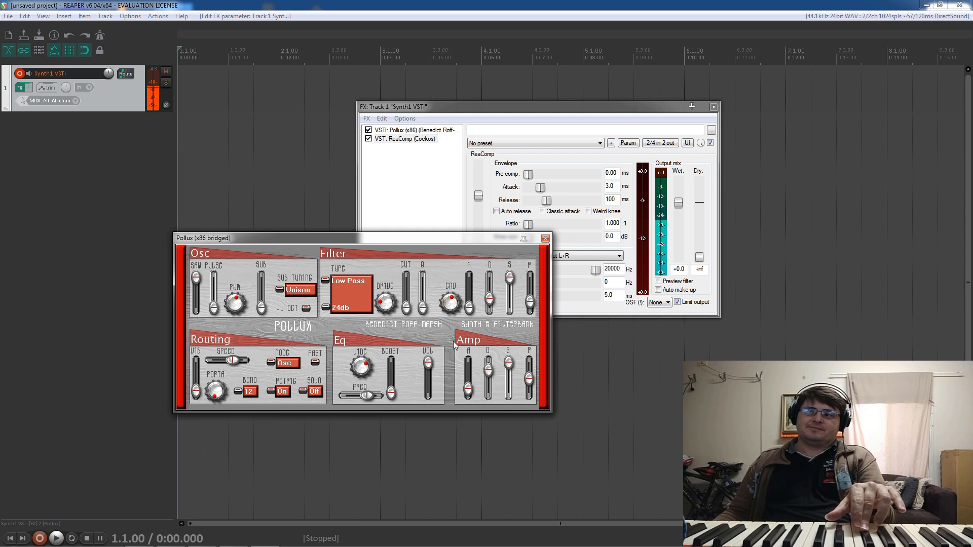
pyautogui.moveTo(380, 312); pyautogui.dragTo(498, 334)
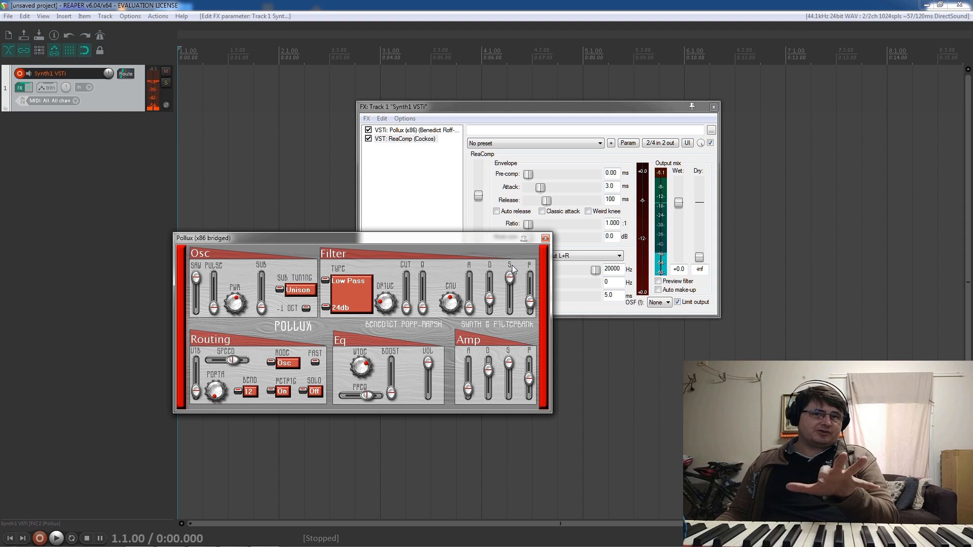
# Step: Lower the filter envelope's sustain and the filter's Q to minimum, and sweep the cutoff to compare settings
pyautogui.moveTo(512, 266); pyautogui.dragTo(511, 302)
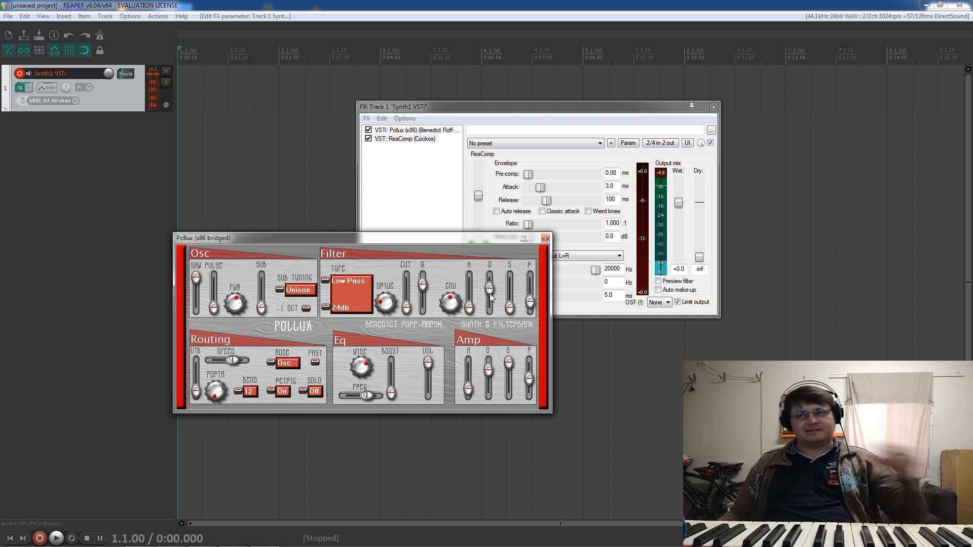
pyautogui.moveTo(422, 284); pyautogui.dragTo(421, 312)
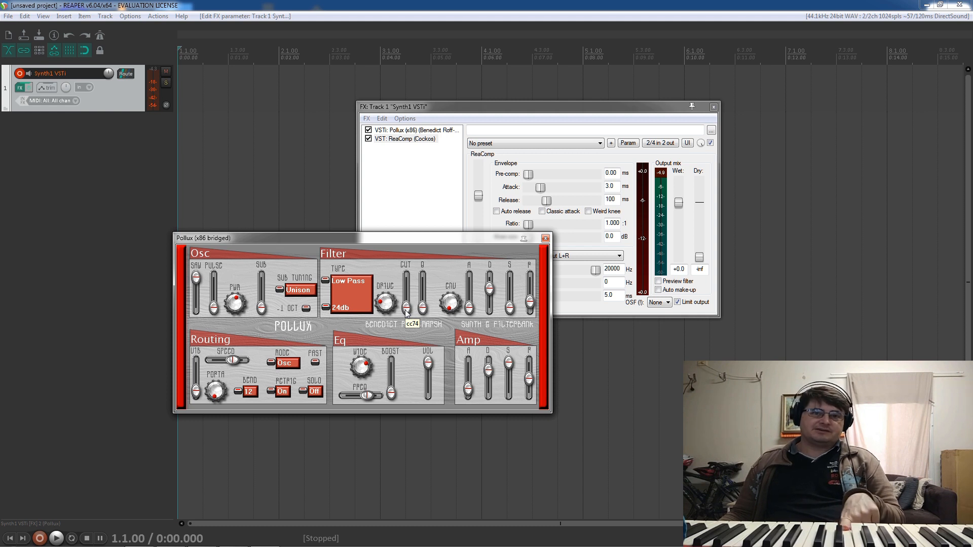
pyautogui.moveTo(405, 314)
pyautogui.mouseDown()
pyautogui.moveTo(414, 218)
pyautogui.moveTo(405, 295)
pyautogui.mouseUp()
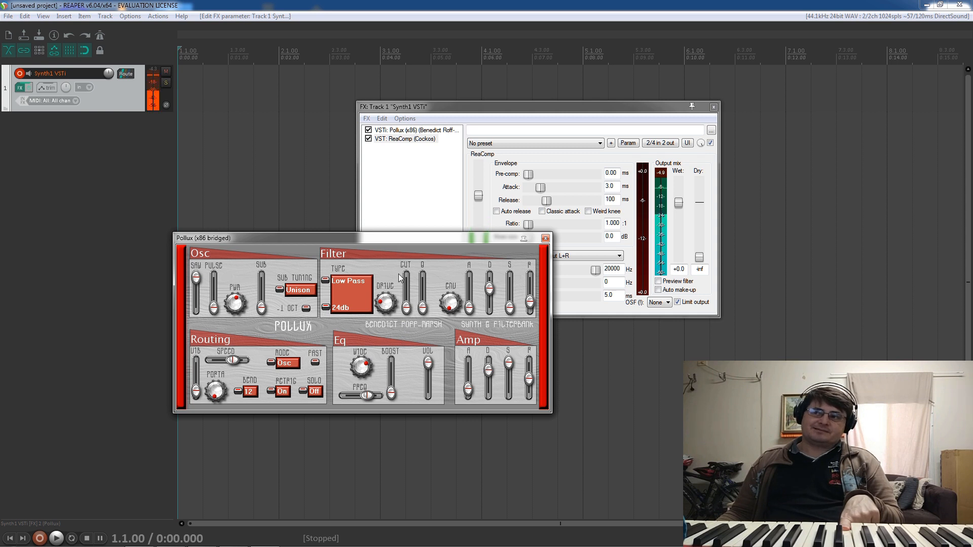
pyautogui.moveTo(403, 273); pyautogui.dragTo(404, 313)
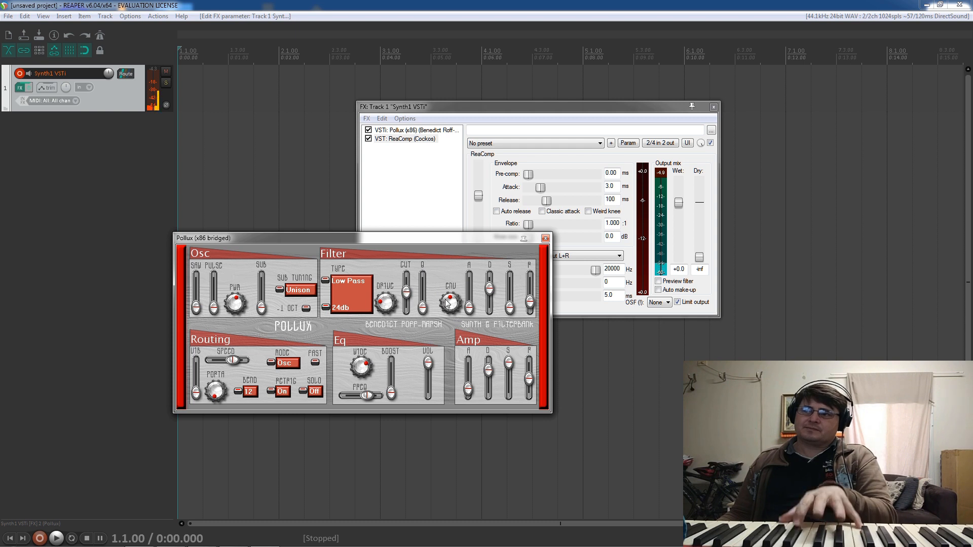
# Step: Lower the cutoff slightly, adjust the filter envelope amount, and raise the saw oscillator to full level
pyautogui.moveTo(408, 294); pyautogui.dragTo(409, 299)
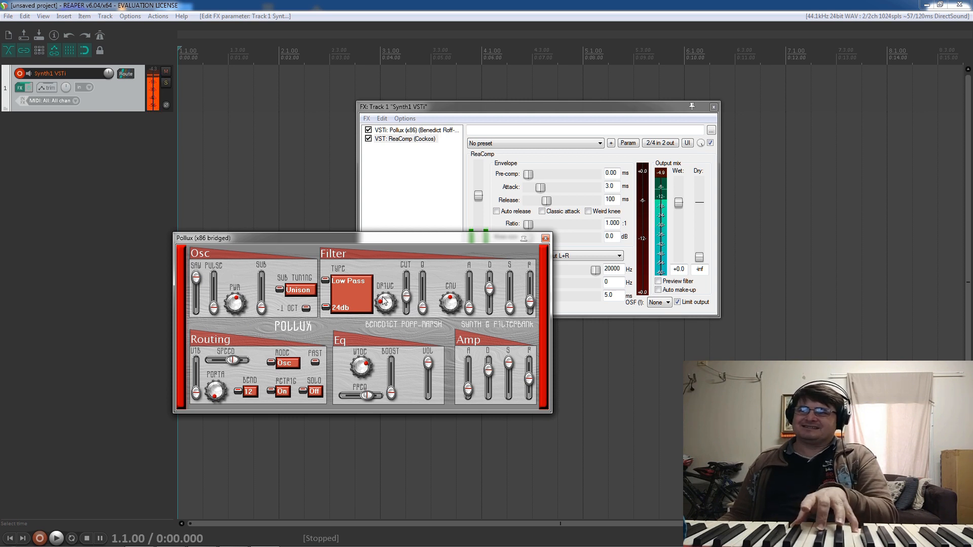
pyautogui.moveTo(452, 303); pyautogui.dragTo(449, 308)
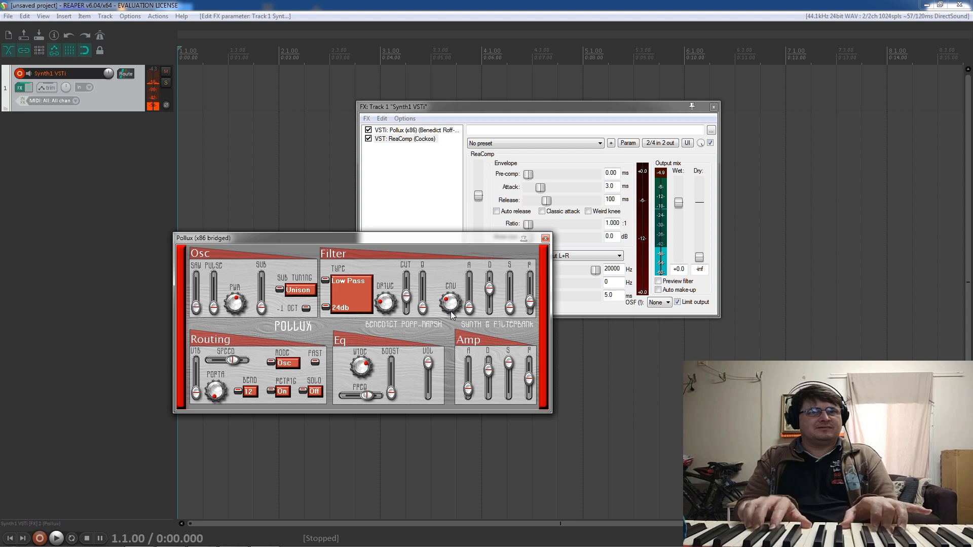
pyautogui.moveTo(201, 308); pyautogui.dragTo(219, 193)
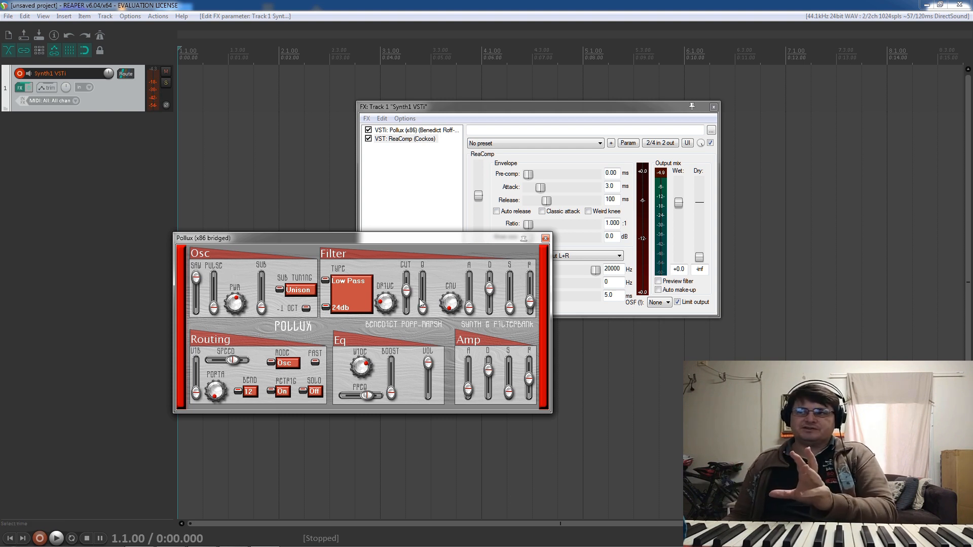
# Step: Bring the low-pass cutoff down in stages, readjust the envelope amount, and bring the saw oscillator level back up
pyautogui.moveTo(406, 290); pyautogui.dragTo(408, 306)
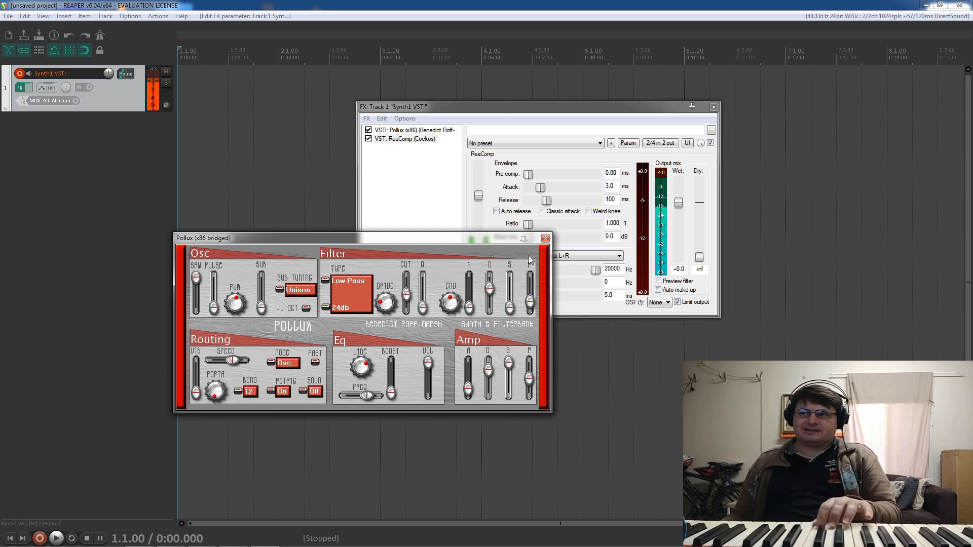
pyautogui.moveTo(407, 298); pyautogui.dragTo(409, 314)
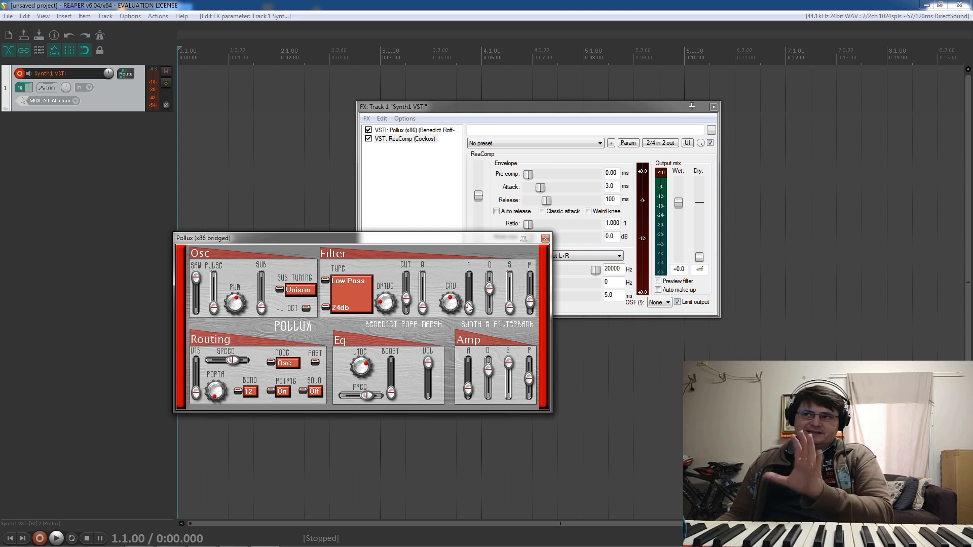
pyautogui.moveTo(450, 300); pyautogui.dragTo(448, 306)
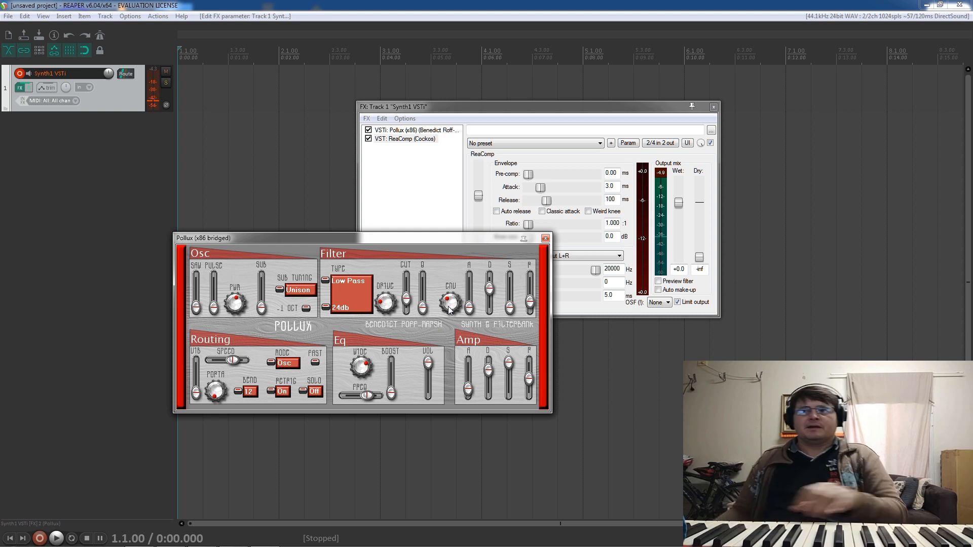
pyautogui.moveTo(196, 307); pyautogui.dragTo(197, 293)
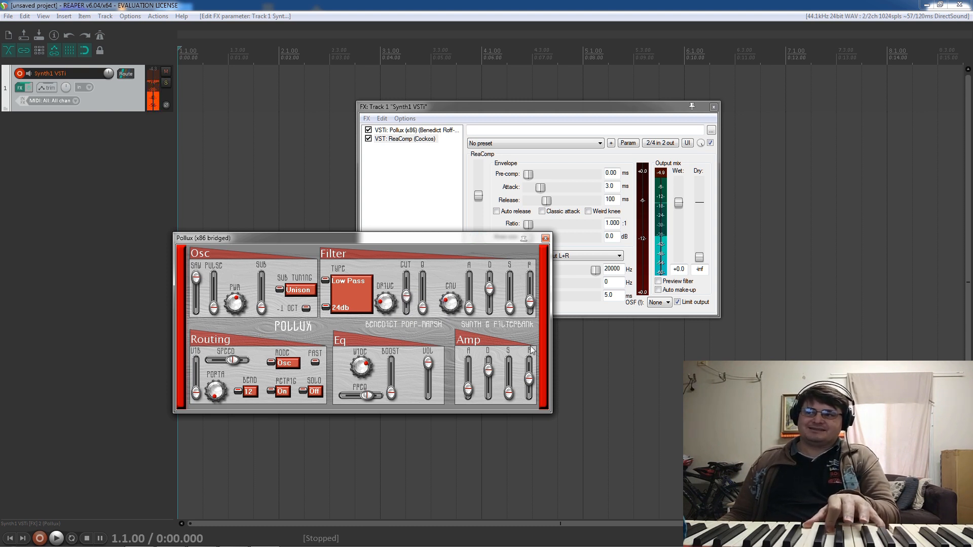
# Step: Raise the filter envelope's release to mid-range and fine-tune the low-pass cutoff
pyautogui.moveTo(528, 303); pyautogui.dragTo(540, 263)
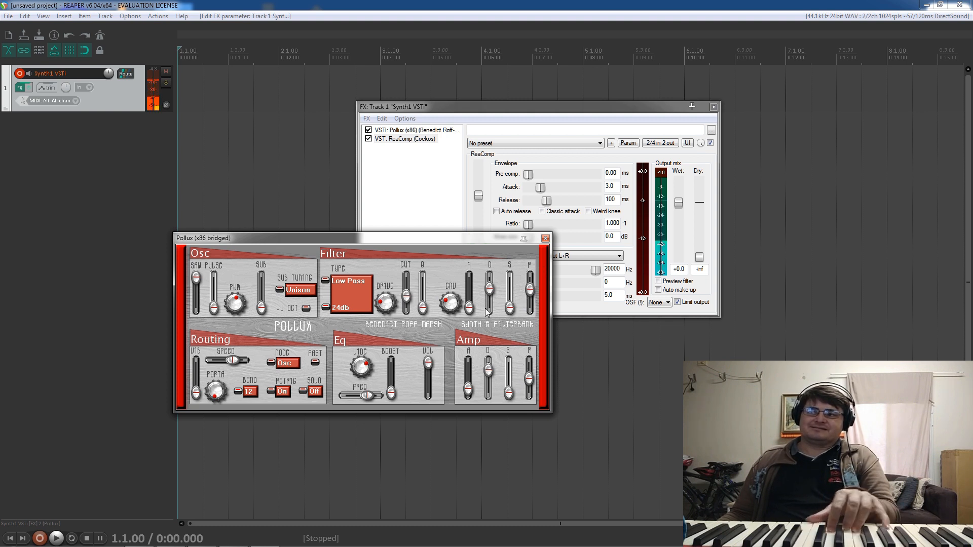
pyautogui.moveTo(408, 303); pyautogui.dragTo(408, 300)
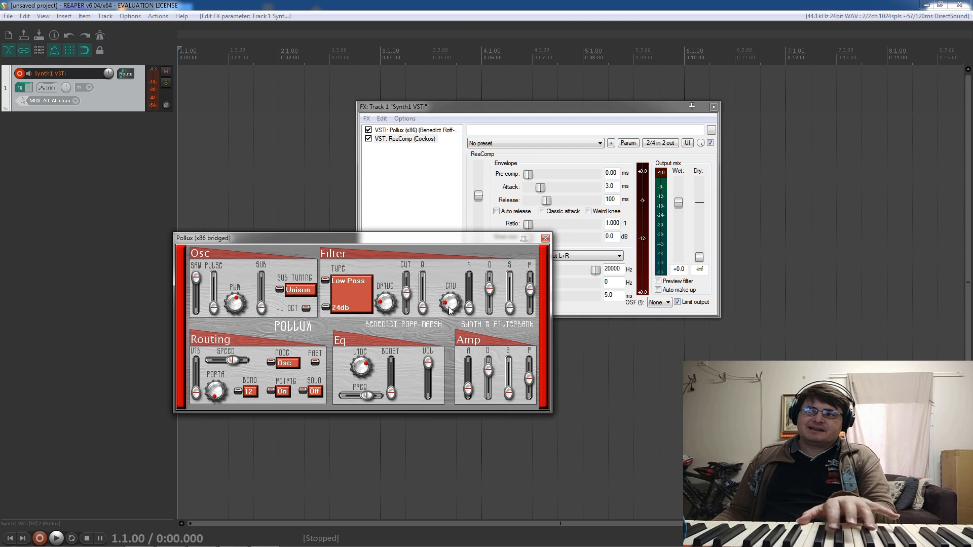
# Step: Adjust the filter envelope amount, then replace the saw oscillator with the pulse at full level and adjust its pulse width
pyautogui.moveTo(449, 306)
pyautogui.mouseDown()
pyautogui.moveTo(455, 324)
pyautogui.moveTo(448, 312)
pyautogui.moveTo(446, 320)
pyautogui.moveTo(456, 320)
pyautogui.mouseUp()
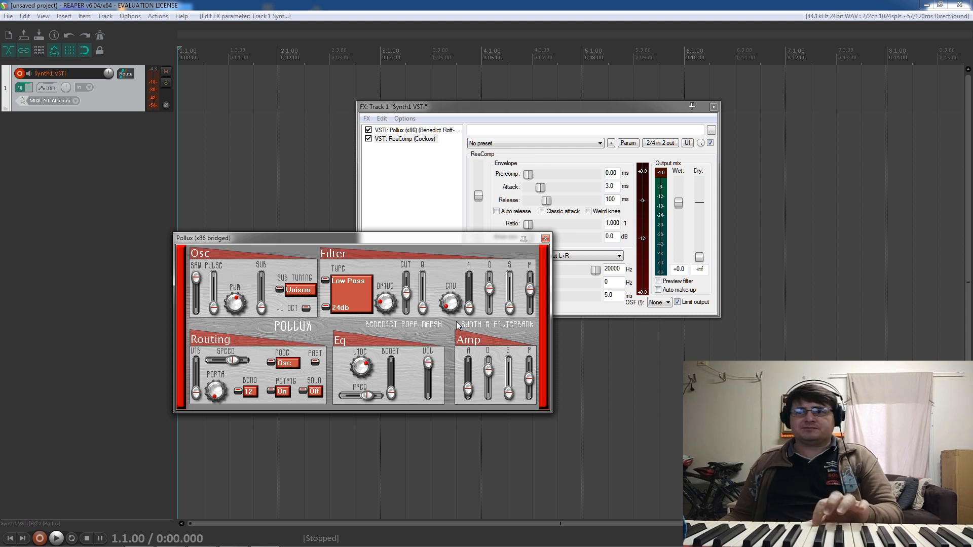
pyautogui.moveTo(196, 279); pyautogui.dragTo(196, 429)
pyautogui.moveTo(214, 308); pyautogui.dragTo(233, 236)
pyautogui.moveTo(242, 278); pyautogui.dragTo(242, 273)
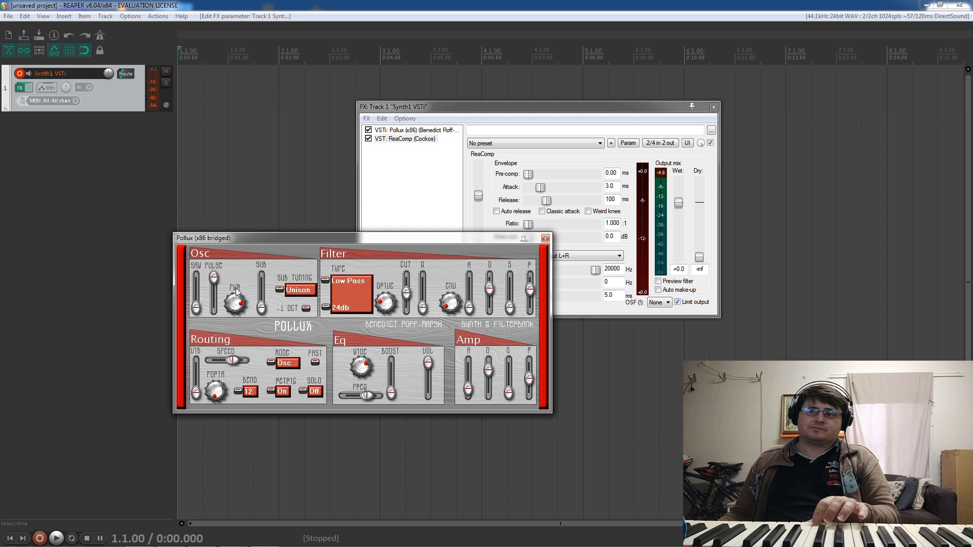
# Step: Set the filter to Band Pass with mid-range Q, and swap the pulse oscillator for the saw at full level
pyautogui.click(328, 282)
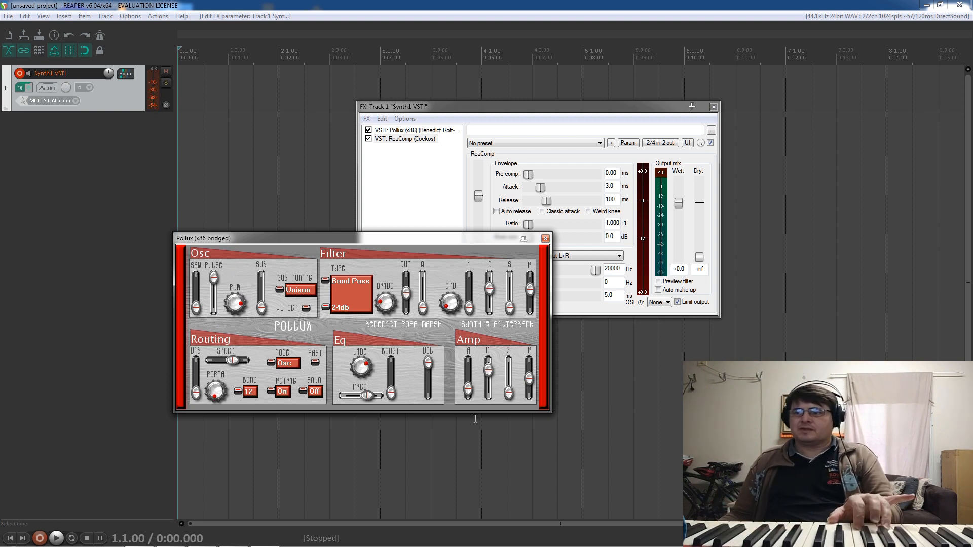
pyautogui.moveTo(423, 309); pyautogui.dragTo(436, 238)
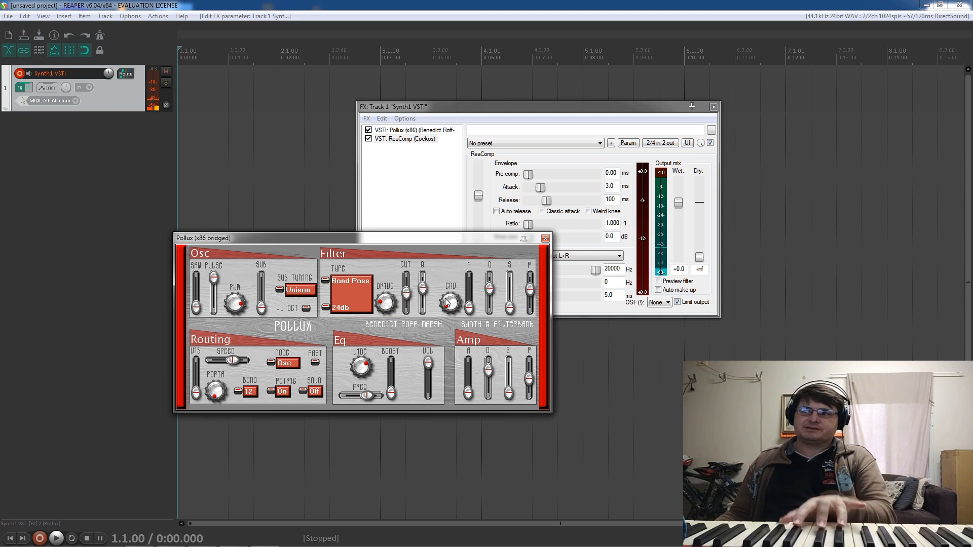
pyautogui.moveTo(216, 296); pyautogui.dragTo(226, 452)
pyautogui.moveTo(192, 314); pyautogui.dragTo(221, 183)
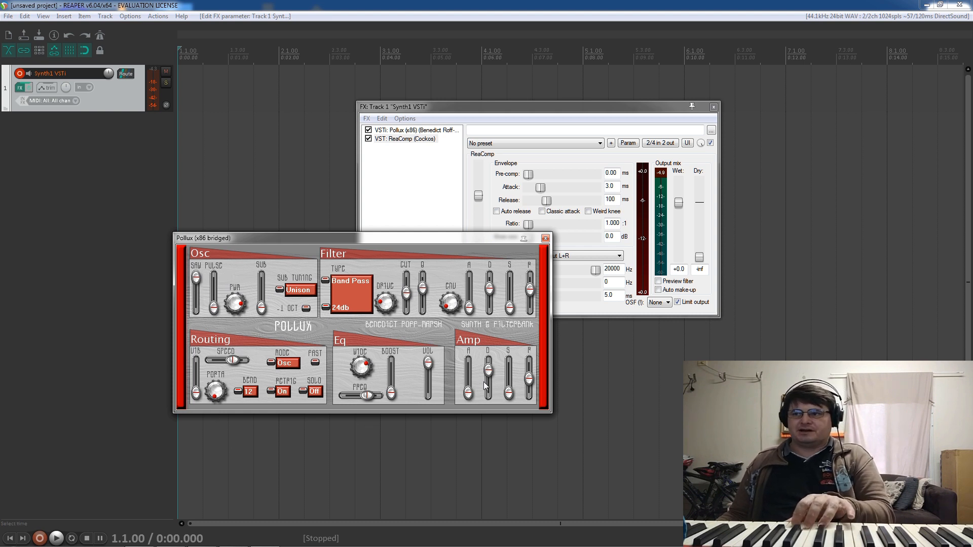
# Step: Raise the amp envelope's sustain to maximum, and set the band-pass filter to minimum Q with a slightly lower cutoff
pyautogui.moveTo(508, 393); pyautogui.dragTo(508, 363)
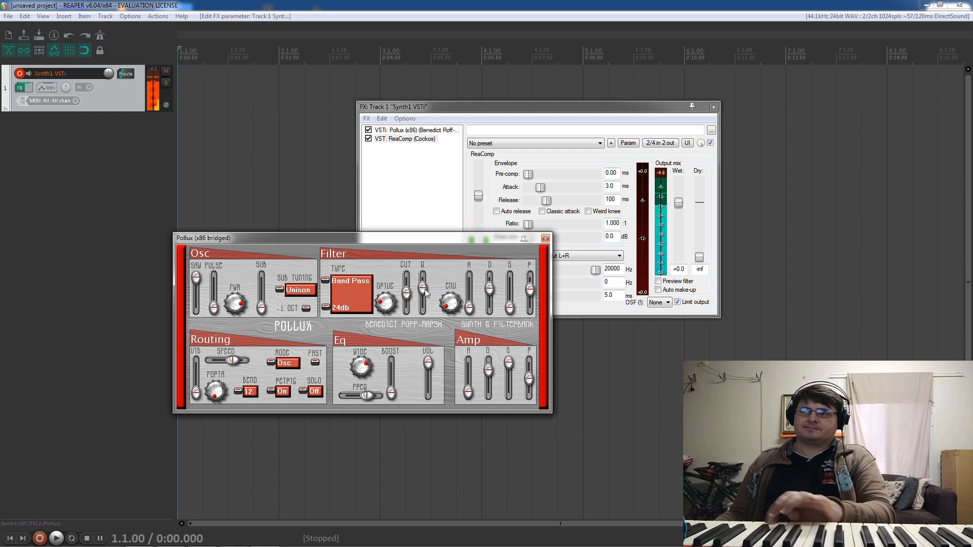
pyautogui.moveTo(424, 288); pyautogui.dragTo(440, 417)
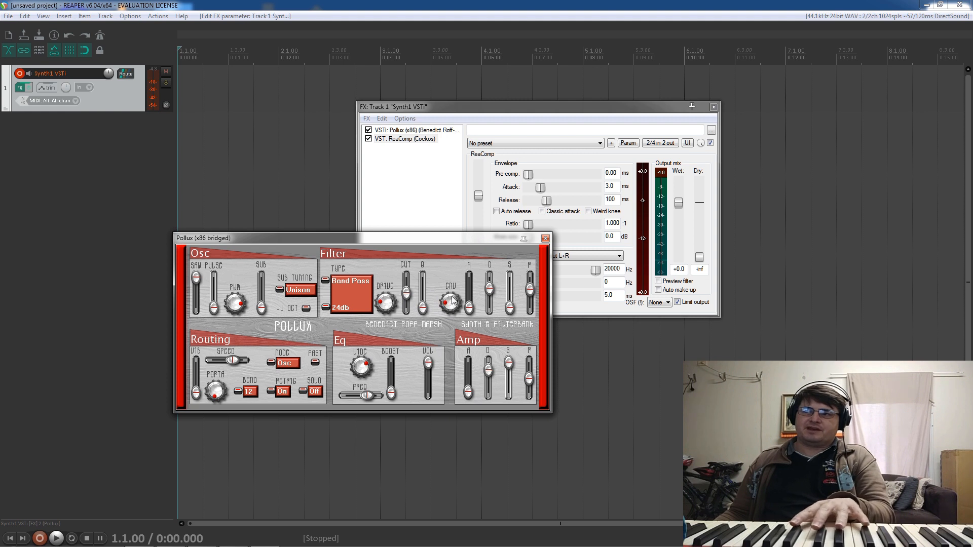
pyautogui.moveTo(408, 296); pyautogui.dragTo(407, 311)
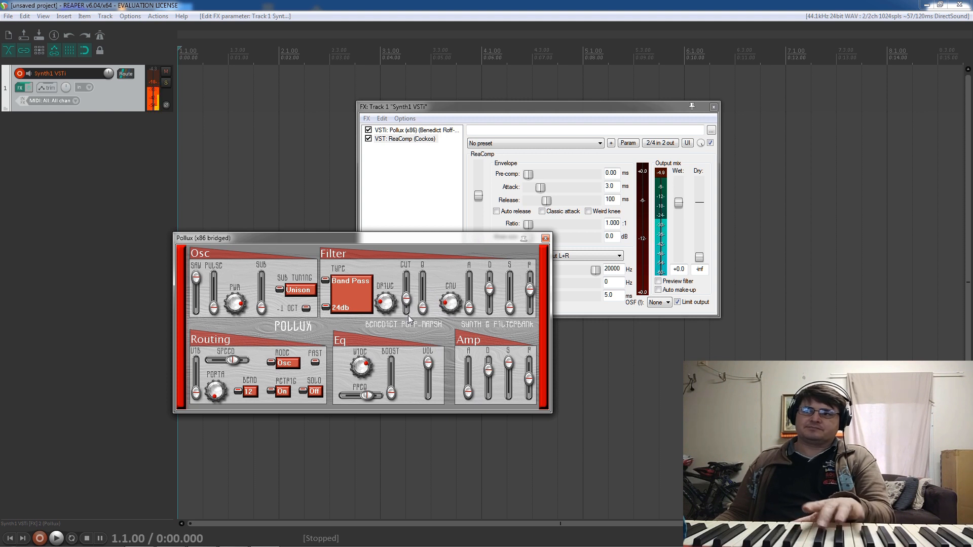
# Step: Return the filter type to Low Pass, and swap the saw oscillator for the pulse at full level
pyautogui.click(332, 282)
pyautogui.click(333, 282)
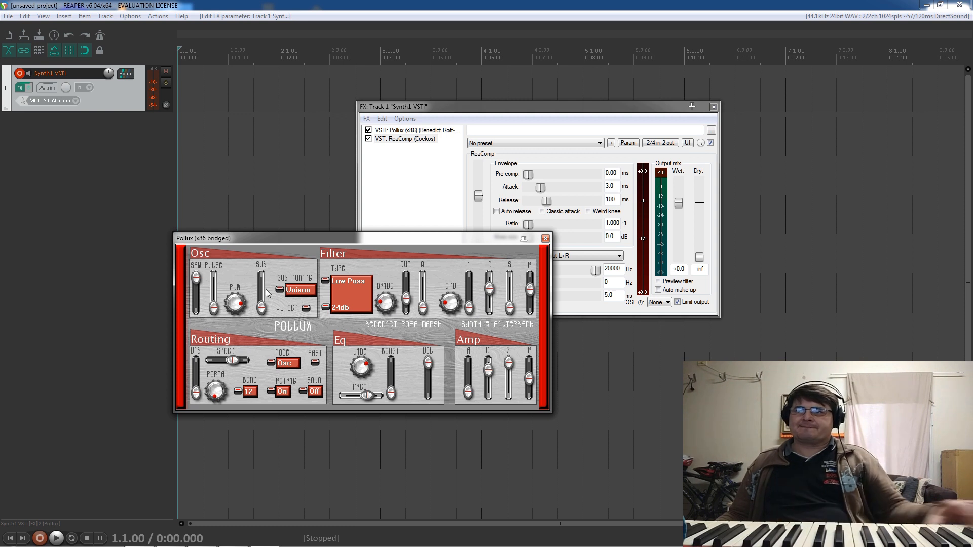
pyautogui.moveTo(216, 288); pyautogui.dragTo(236, 203)
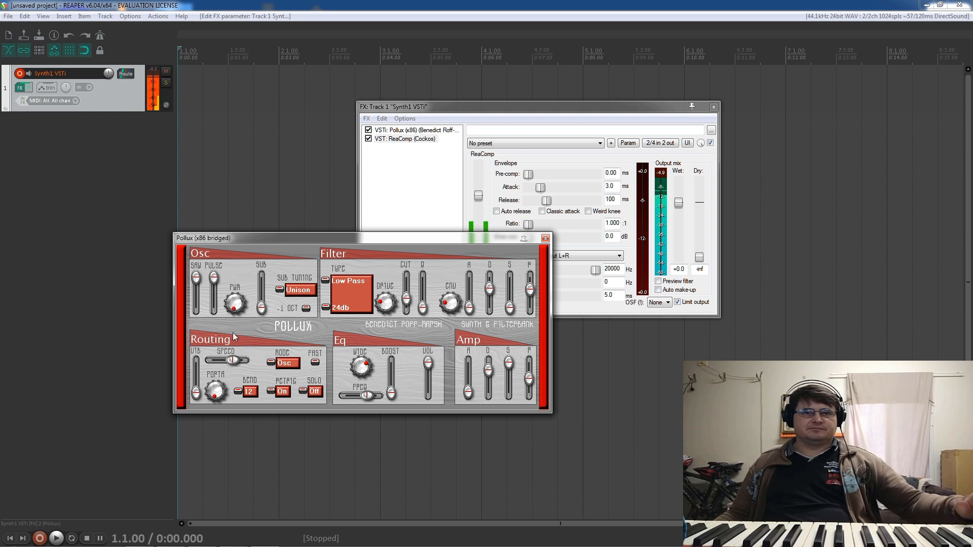
pyautogui.moveTo(197, 287); pyautogui.dragTo(201, 384)
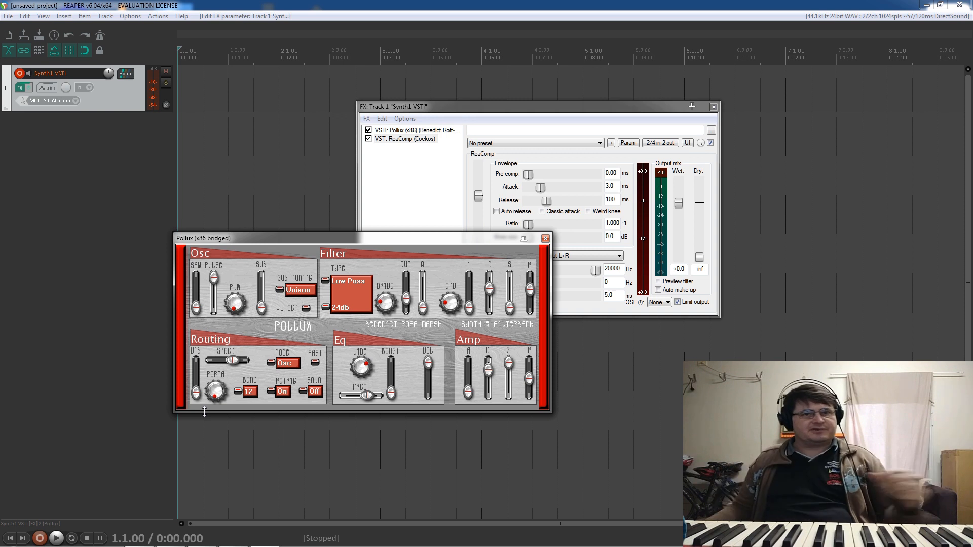
pyautogui.moveTo(195, 307); pyautogui.dragTo(208, 360)
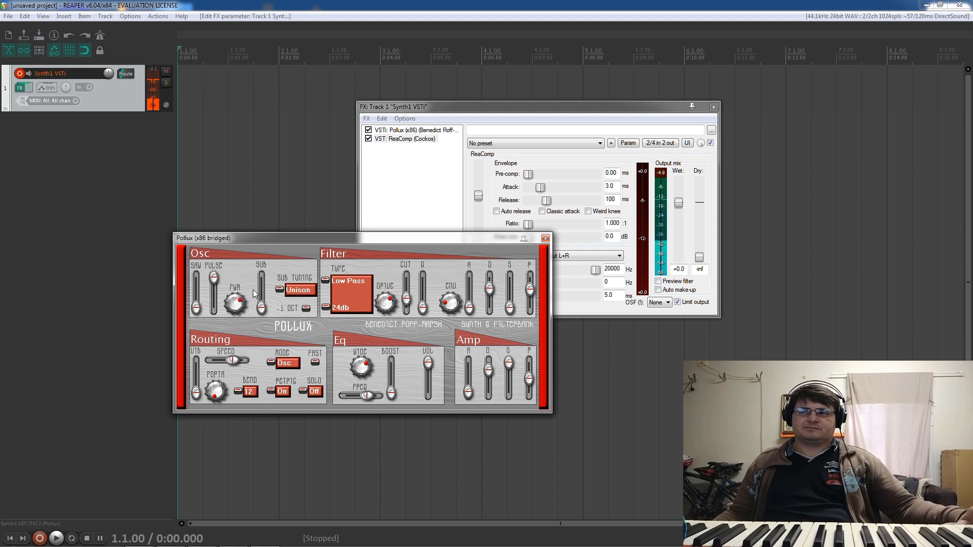
# Step: Raise the low-pass filter's Q to mid-range and its cutoff slightly, and set both saw and pulse oscillators to full level
pyautogui.moveTo(422, 306); pyautogui.dragTo(425, 259)
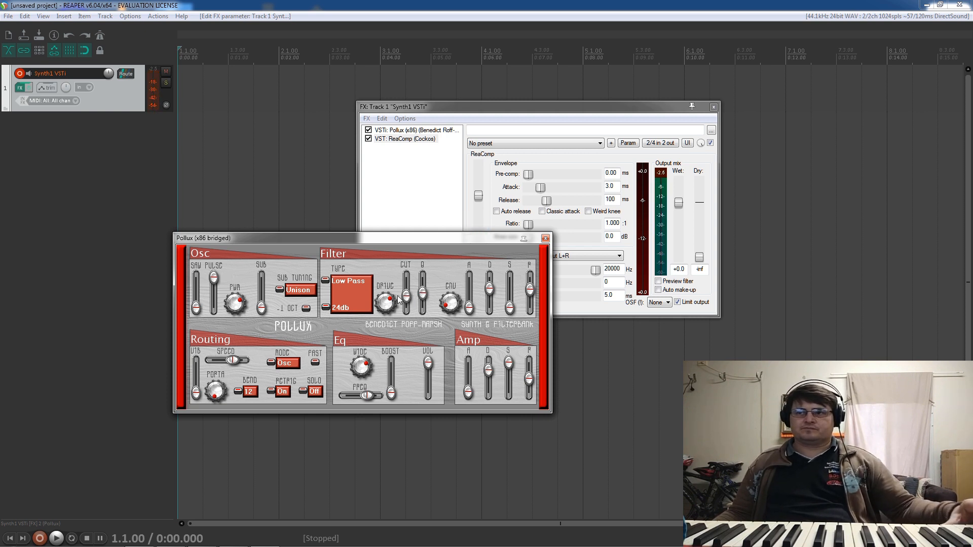
pyautogui.moveTo(407, 297); pyautogui.dragTo(408, 292)
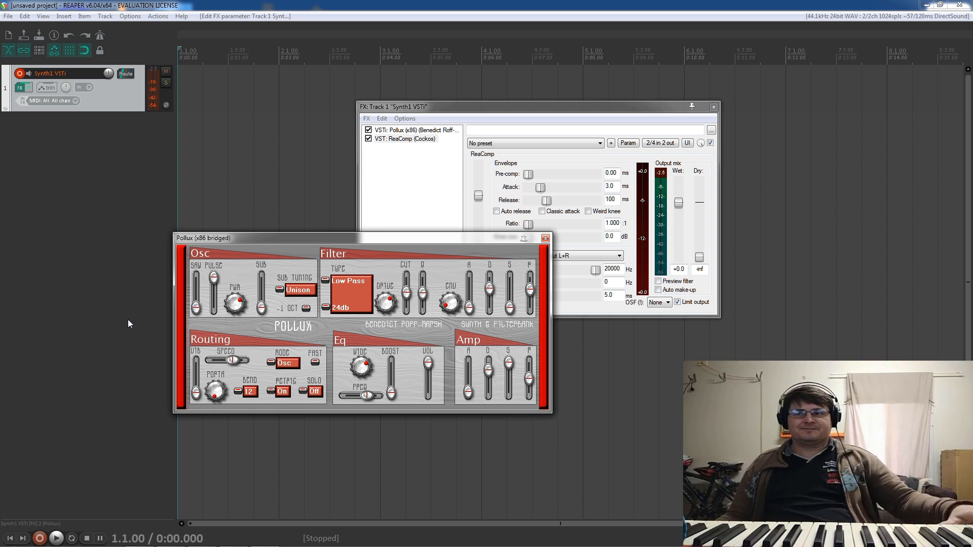
pyautogui.moveTo(214, 278); pyautogui.dragTo(214, 308)
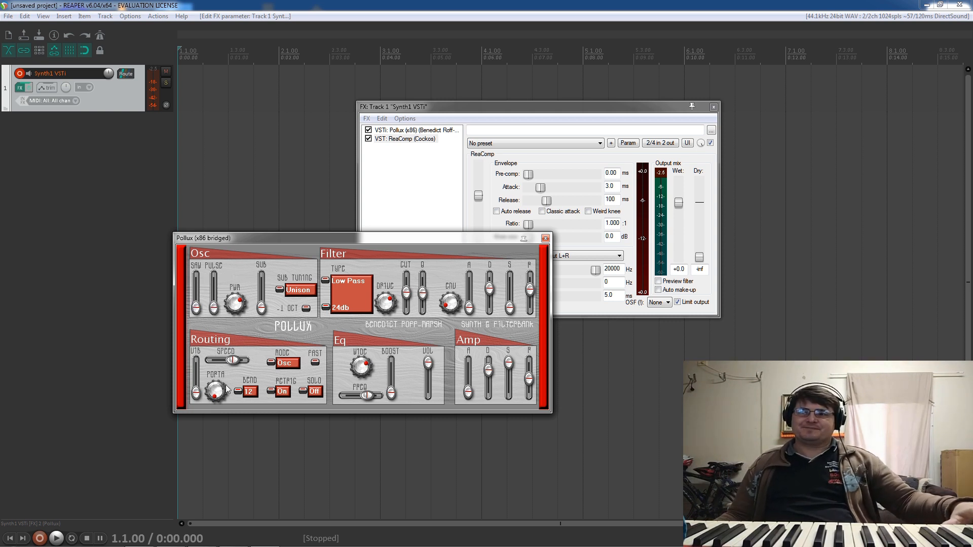
pyautogui.doubleClick(214, 308)
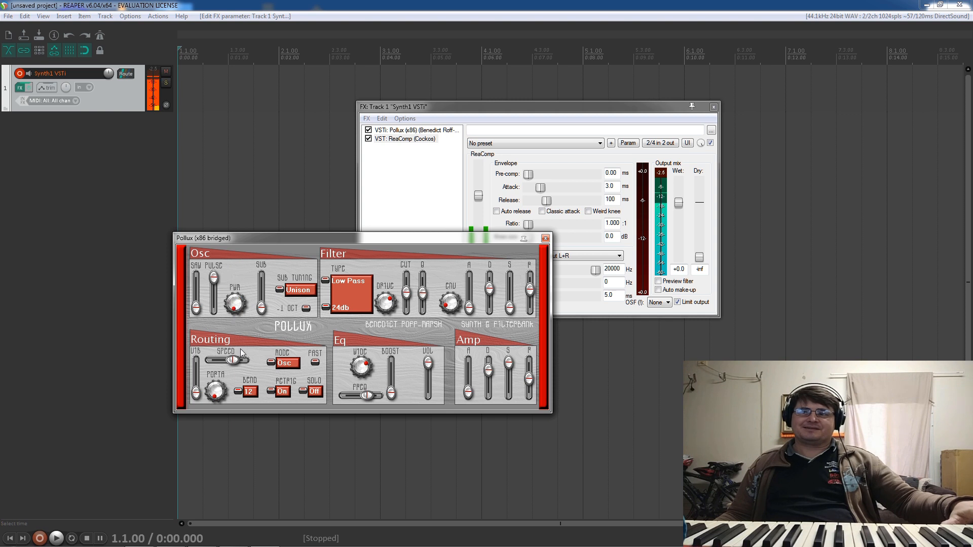
pyautogui.moveTo(195, 308); pyautogui.dragTo(195, 277)
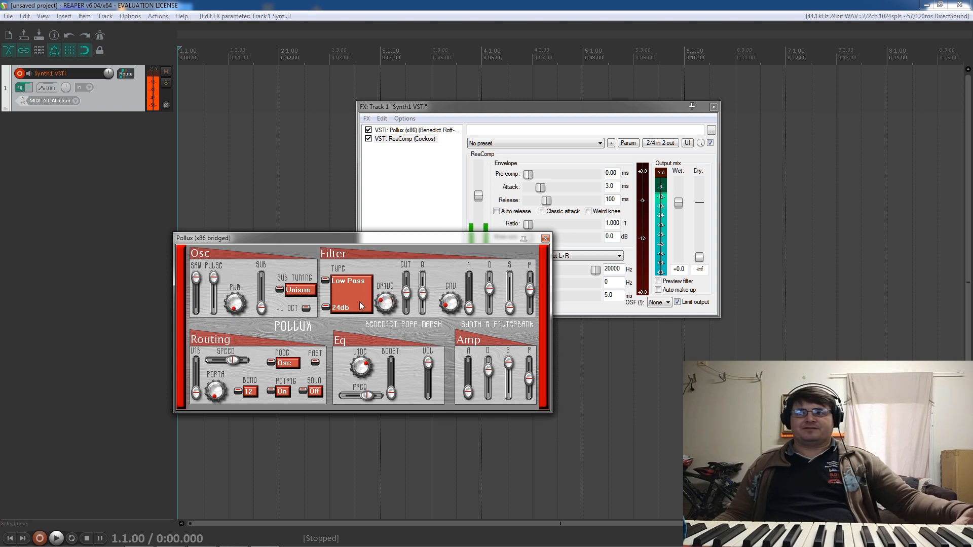
# Step: Return the filter's Q to minimum and lengthen the filter envelope's attack, leaving only the saw oscillator up
pyautogui.moveTo(422, 292); pyautogui.dragTo(409, 310)
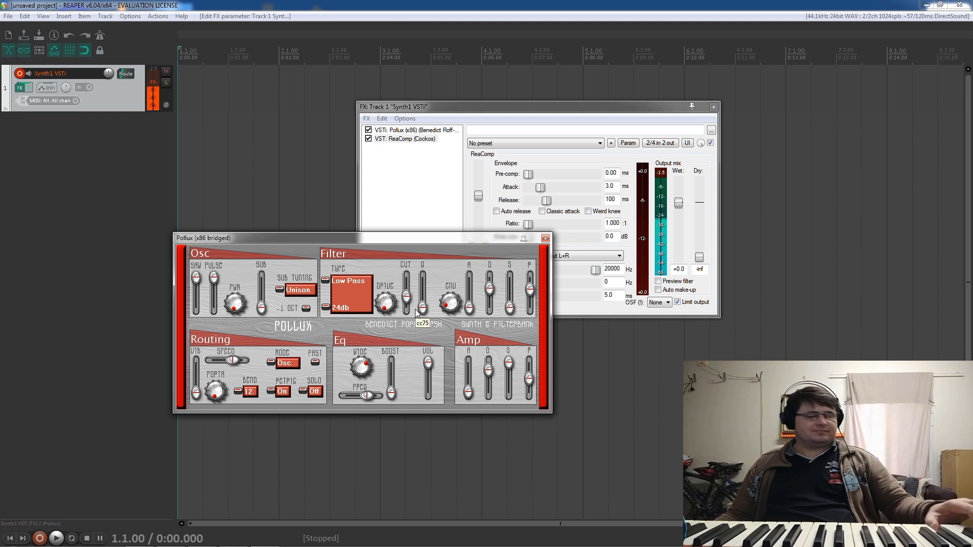
pyautogui.moveTo(470, 306); pyautogui.dragTo(478, 289)
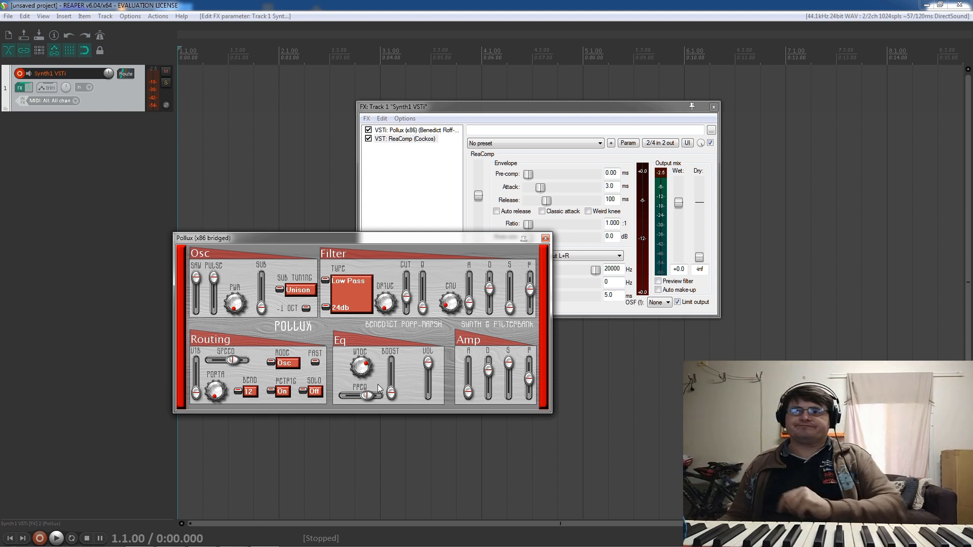
pyautogui.moveTo(213, 276); pyautogui.dragTo(220, 365)
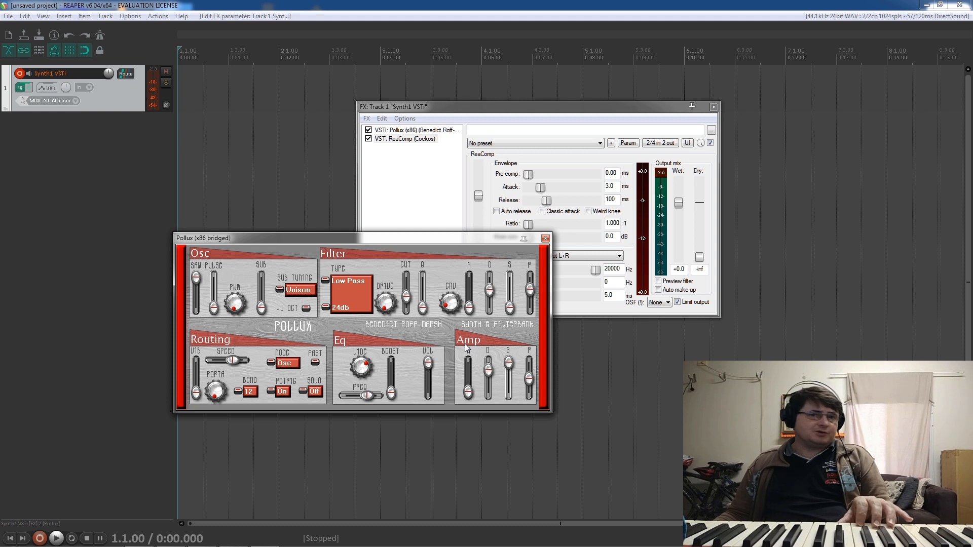
# Step: Raise the filter envelope amount to the knob's centre, its decay to maximum, and its attack to around mid-range
pyautogui.moveTo(465, 344); pyautogui.dragTo(454, 290)
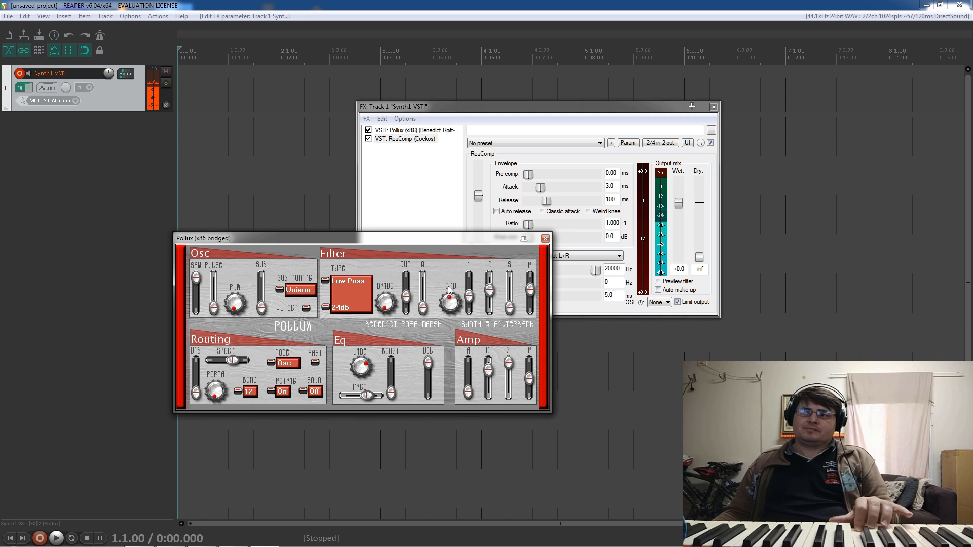
pyautogui.moveTo(490, 290); pyautogui.dragTo(500, 254)
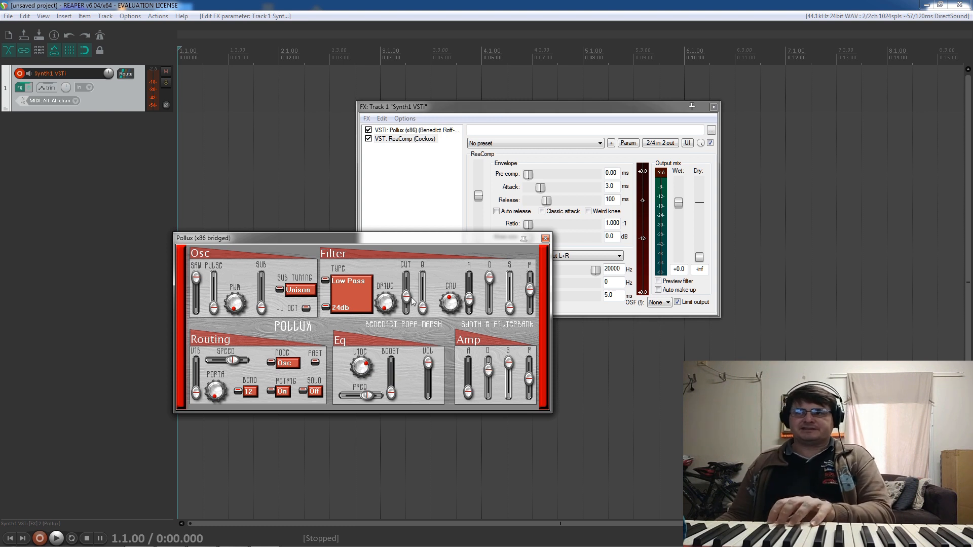
pyautogui.moveTo(471, 298); pyautogui.dragTo(480, 276)
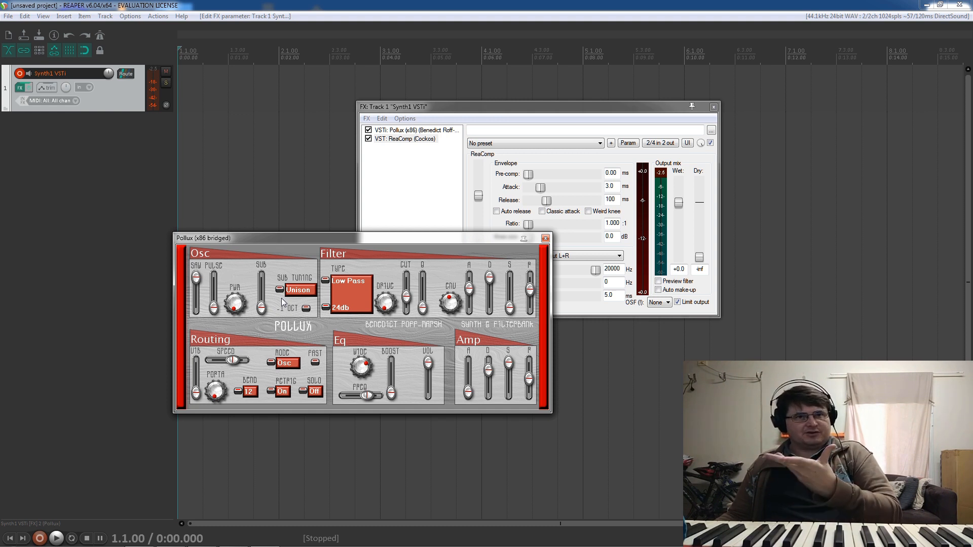
# Step: Sweep the low-pass cutoff up to maximum and back down, and raise the Q moderately
pyautogui.moveTo(407, 297); pyautogui.dragTo(420, 188)
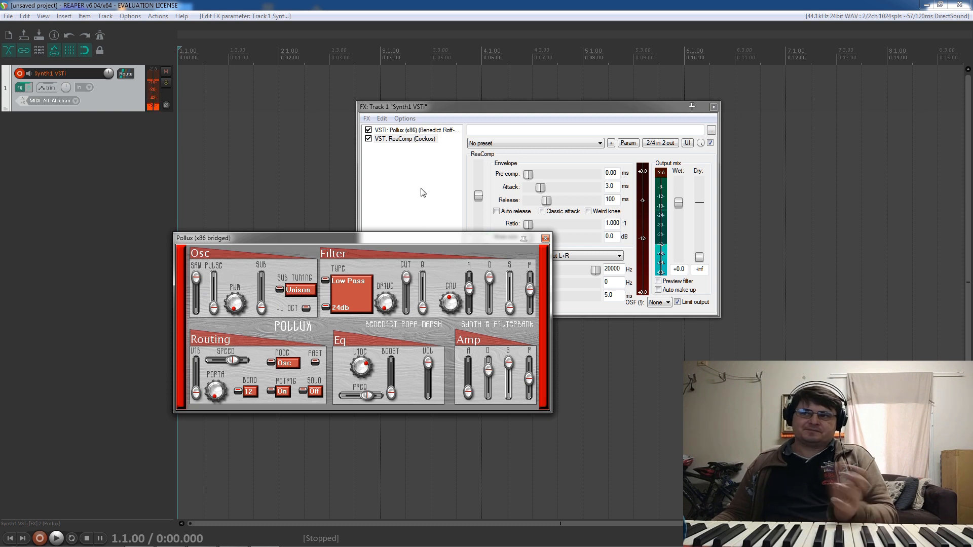
pyautogui.moveTo(423, 193); pyautogui.dragTo(422, 254)
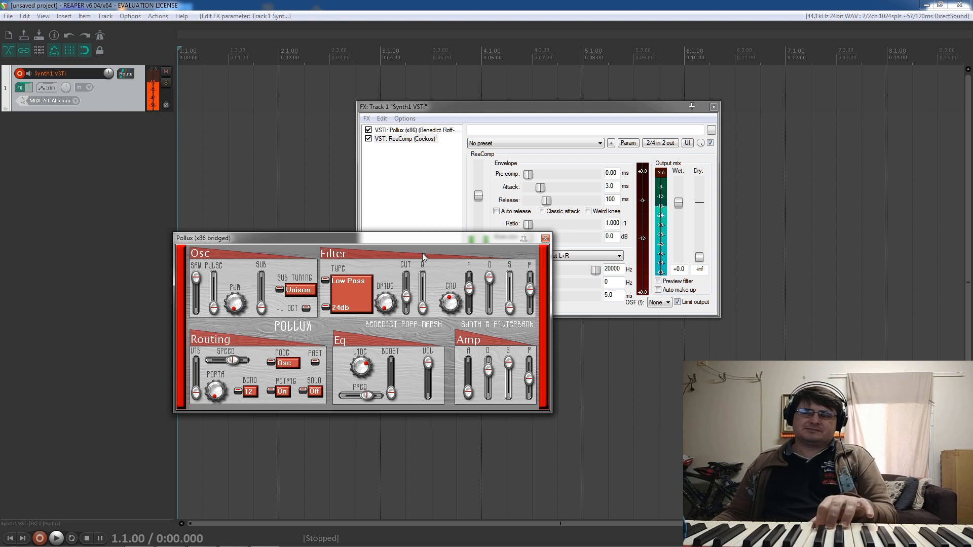
pyautogui.moveTo(422, 307); pyautogui.dragTo(428, 291)
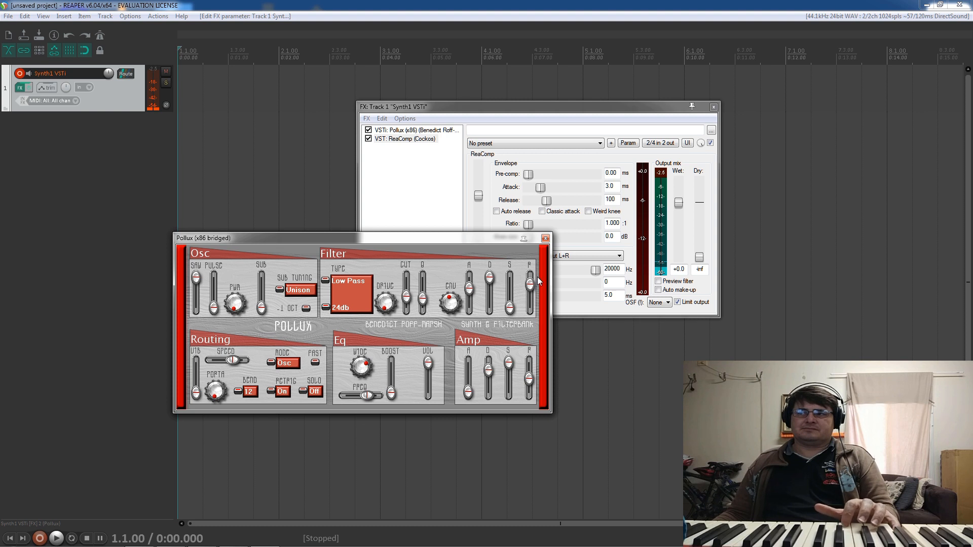
# Step: Set the filter envelope's release to maximum and sustain to mid-range, reduce its amount slightly, and lengthen the amp release a little
pyautogui.moveTo(530, 283); pyautogui.dragTo(530, 278)
pyautogui.moveTo(528, 379); pyautogui.dragTo(529, 375)
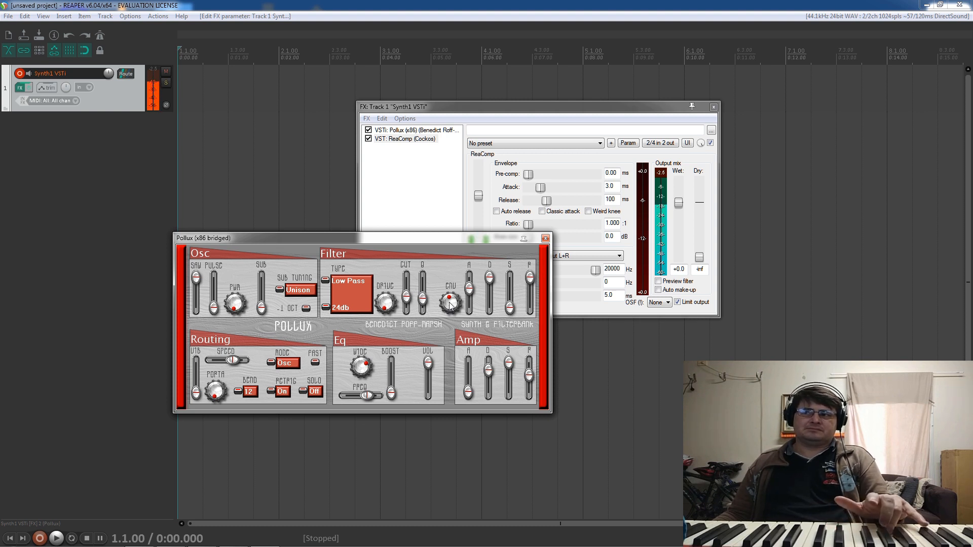
pyautogui.moveTo(449, 304); pyautogui.dragTo(449, 310)
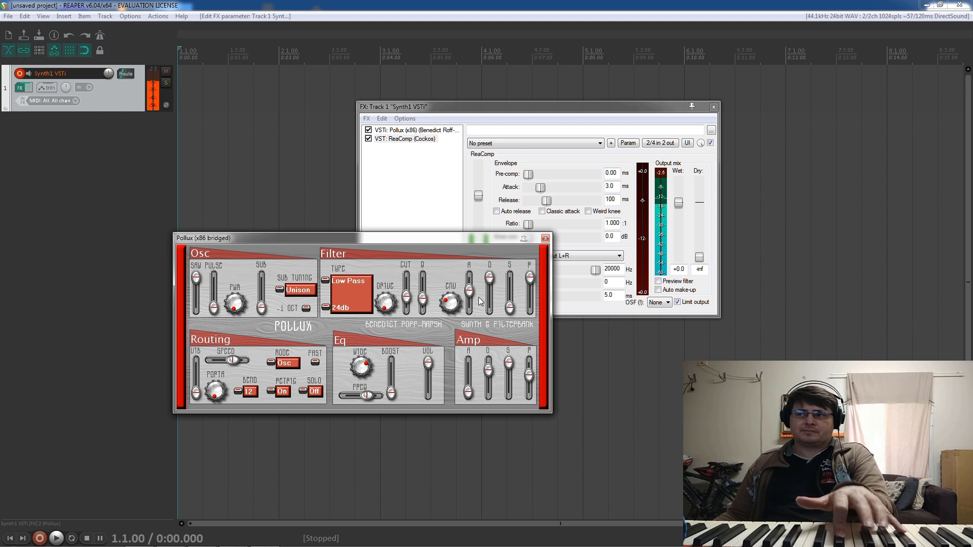
pyautogui.moveTo(509, 307); pyautogui.dragTo(510, 293)
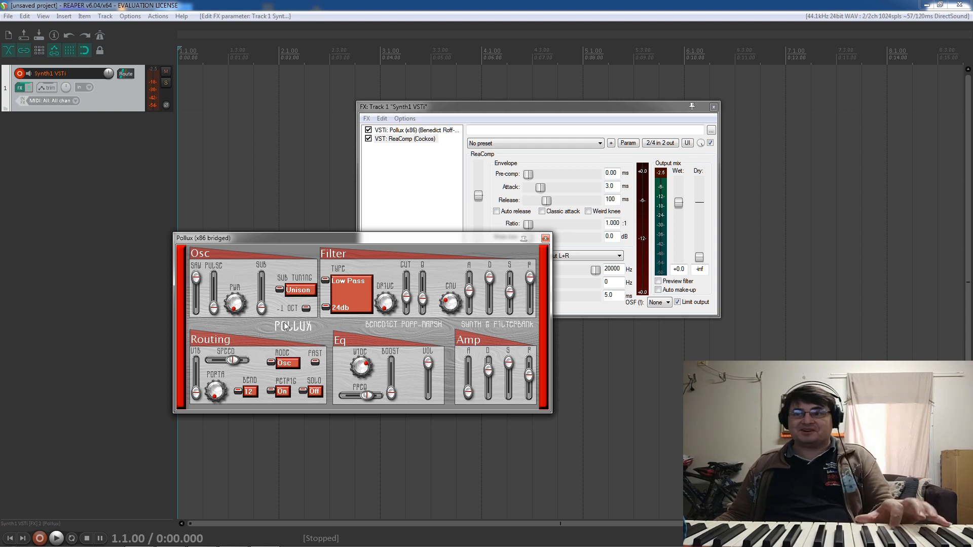
# Step: Add the pulse and sub oscillators at full level, adjust the pulse width, and switch the sub tuning to Chorus
pyautogui.moveTo(215, 311); pyautogui.dragTo(223, 217)
pyautogui.moveTo(233, 303); pyautogui.dragTo(237, 255)
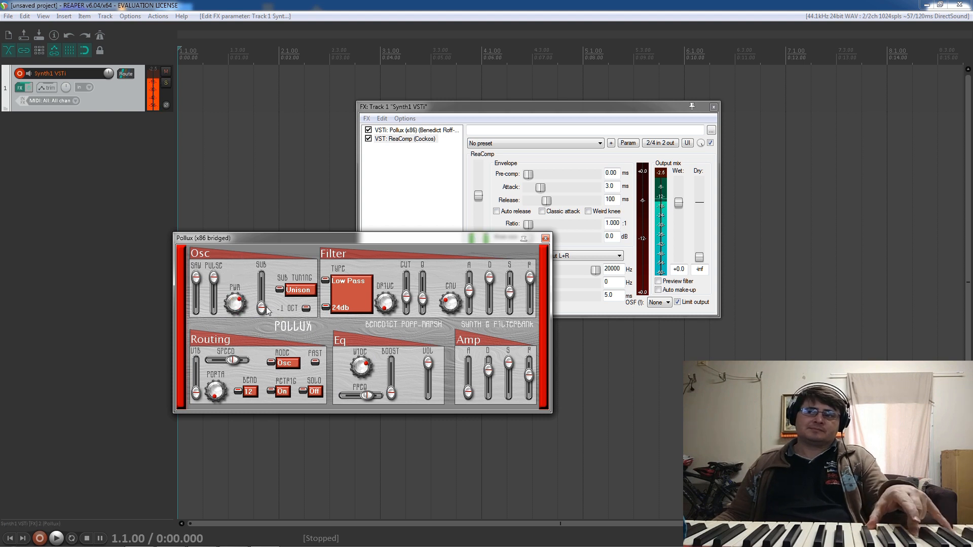
pyautogui.moveTo(263, 311); pyautogui.dragTo(284, 201)
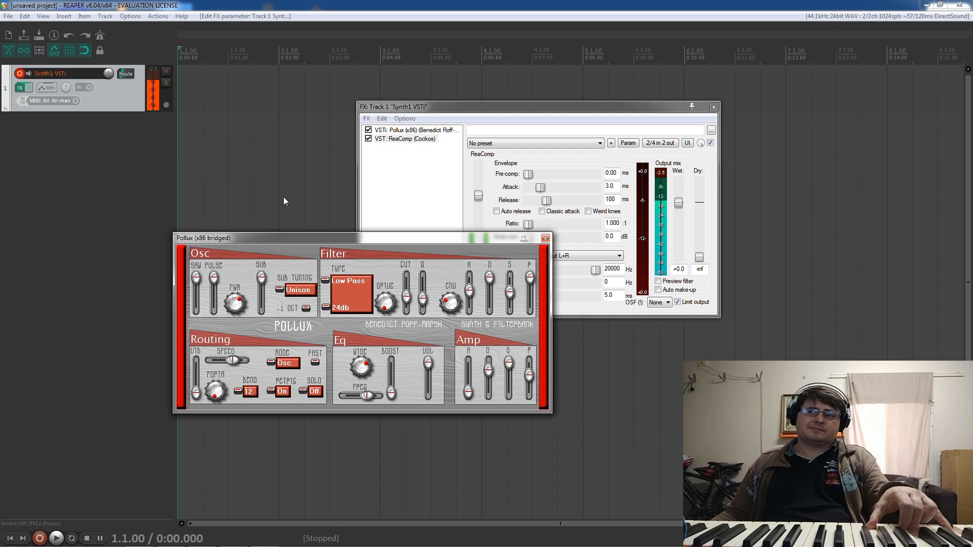
pyautogui.click(279, 289)
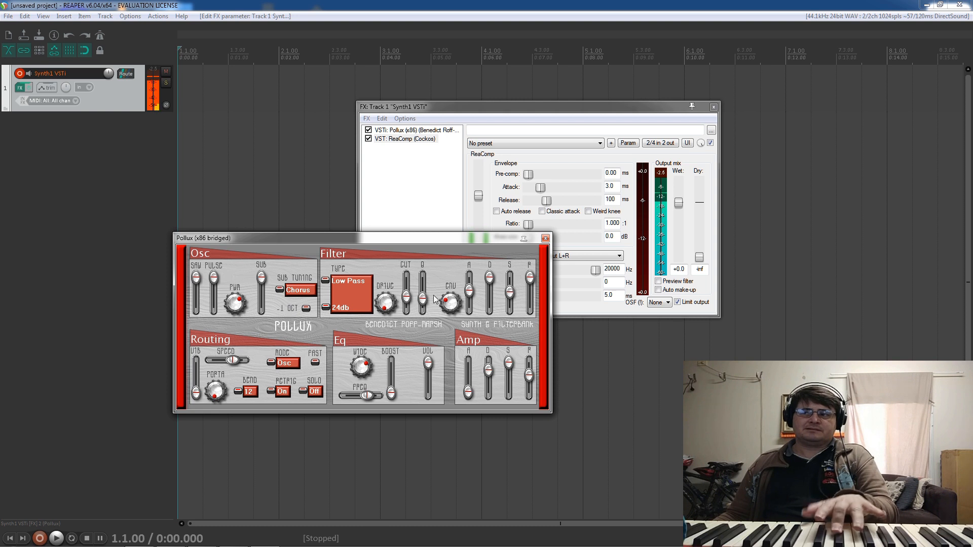
# Step: Drop the Q and pulse level to minimum, and reshape the filter envelope with shorter attack, lower sustain and a higher amount
pyautogui.moveTo(423, 299); pyautogui.dragTo(427, 336)
pyautogui.moveTo(468, 300); pyautogui.dragTo(470, 313)
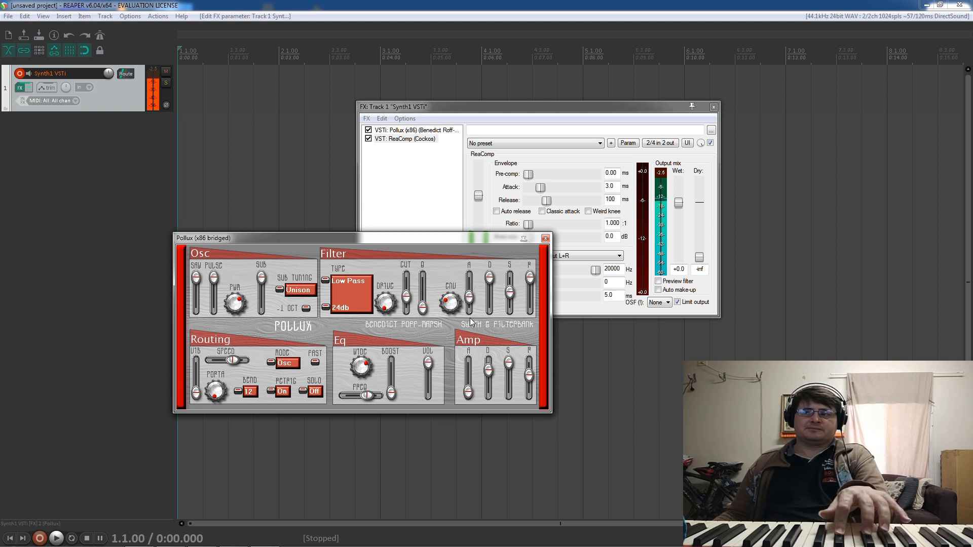
pyautogui.moveTo(213, 277); pyautogui.dragTo(213, 309)
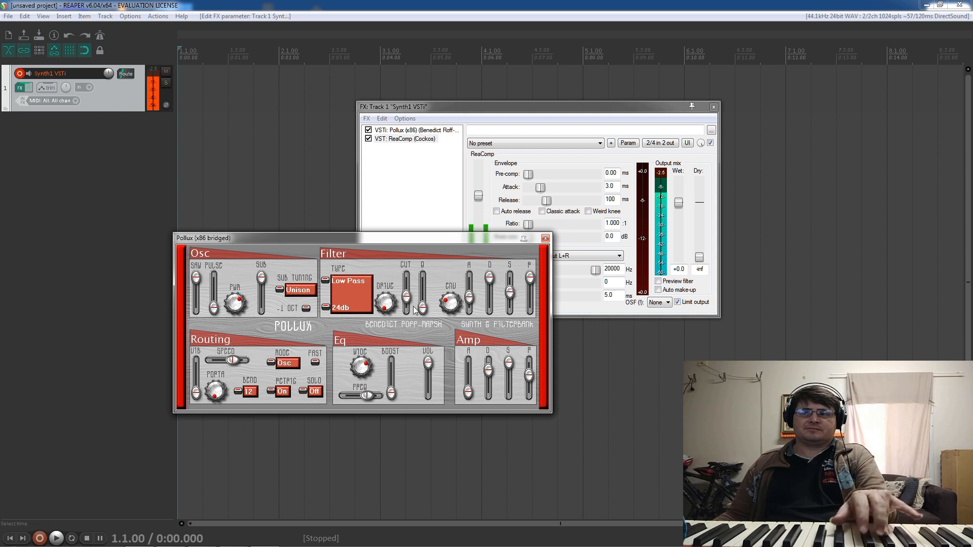
pyautogui.moveTo(449, 304); pyautogui.dragTo(450, 293)
pyautogui.moveTo(512, 291); pyautogui.dragTo(511, 306)
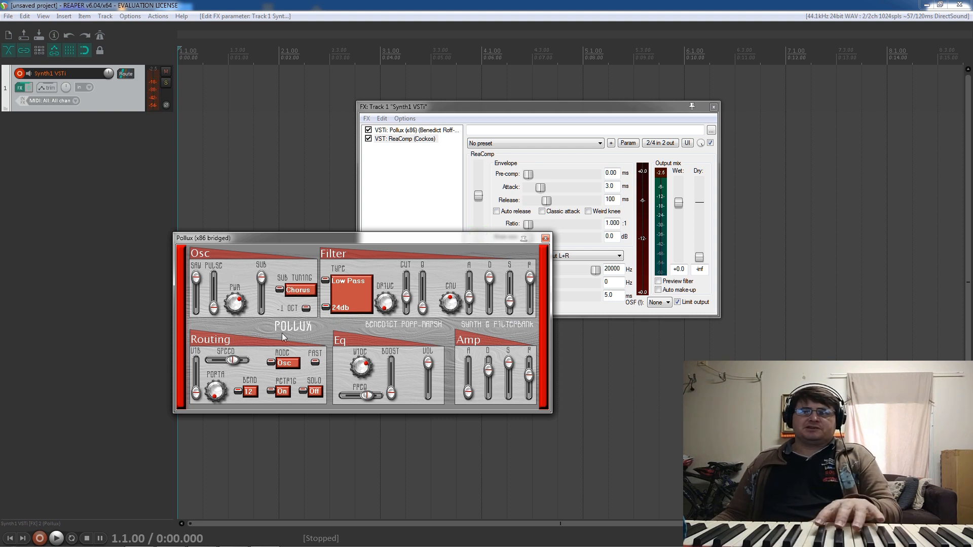
# Step: Switch the sub tuning to Unison, lower the filter cutoff slightly and raise the Q a little
pyautogui.click(279, 289)
pyautogui.click(277, 290)
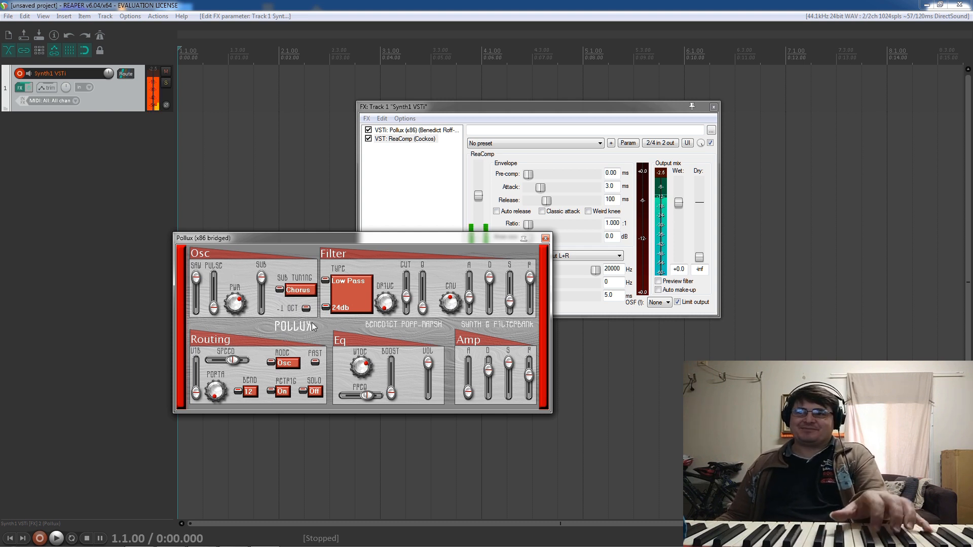
pyautogui.click(281, 291)
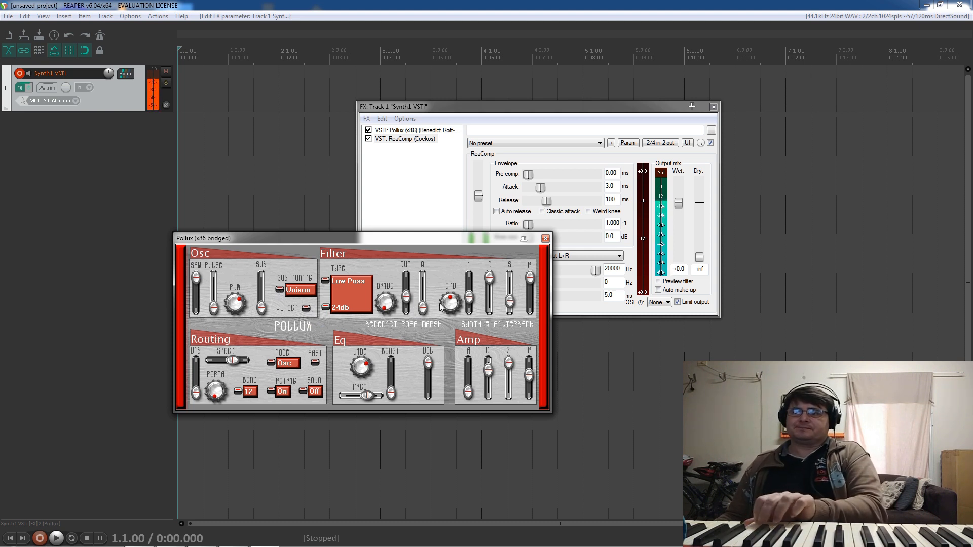
pyautogui.moveTo(411, 299); pyautogui.dragTo(429, 287)
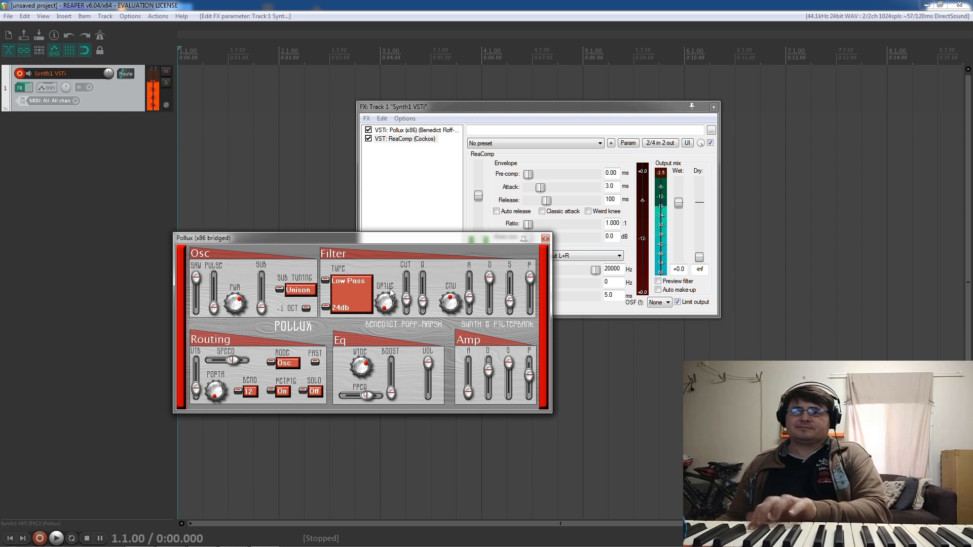
# Step: Cycle the sub tuning through Chorus, Unison and -1 Oct to compare them, ending on Unison
pyautogui.click(291, 288)
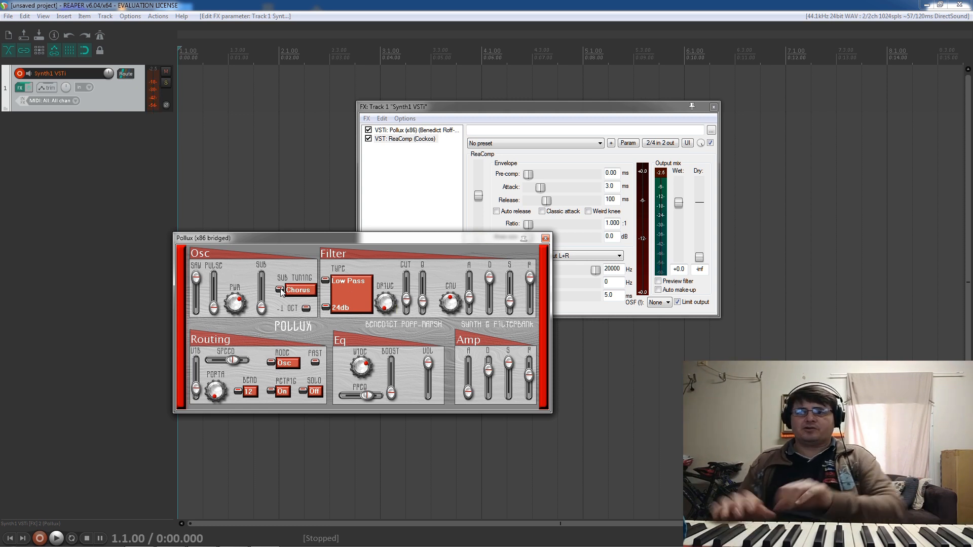
pyautogui.click(281, 291)
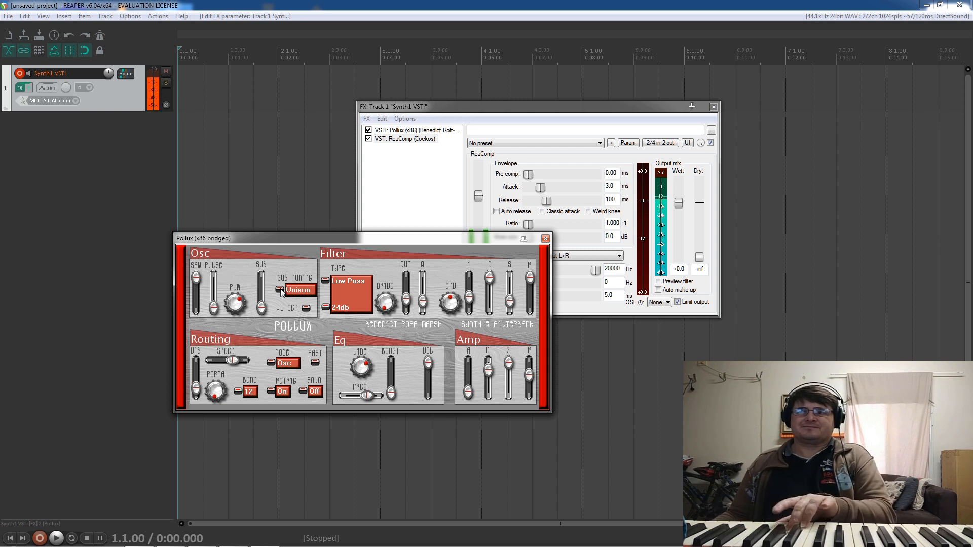
pyautogui.click(281, 291)
pyautogui.click(281, 292)
pyautogui.click(281, 292)
pyautogui.click(281, 292)
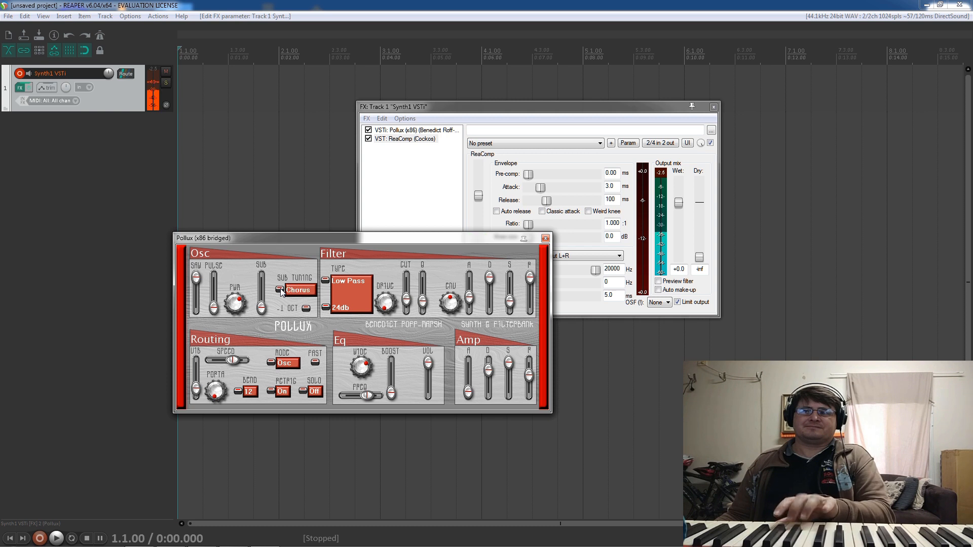
pyautogui.click(281, 291)
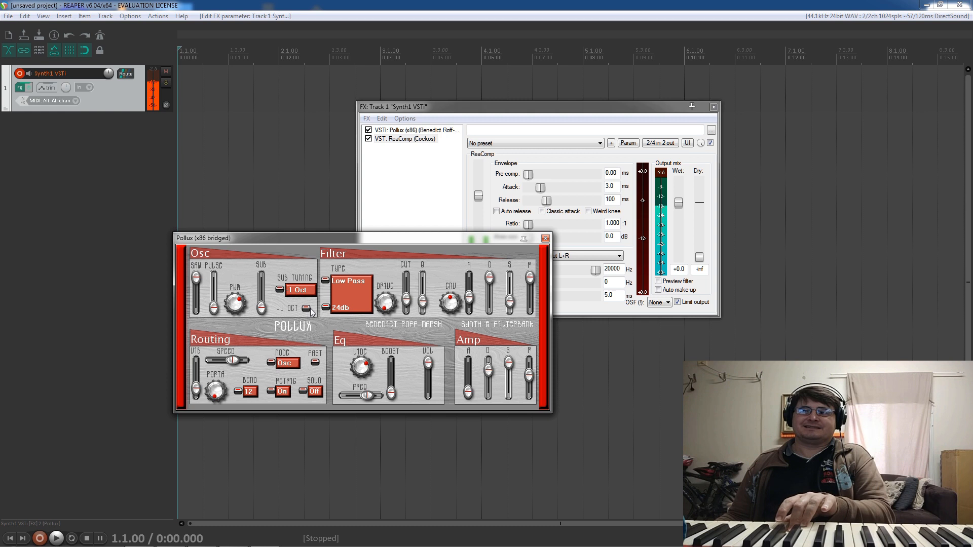
pyautogui.click(278, 290)
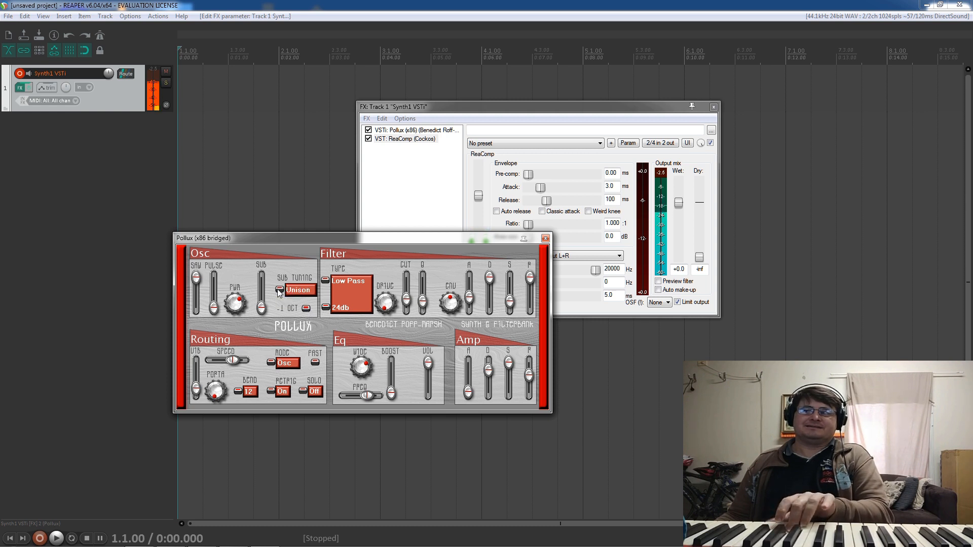
pyautogui.click(279, 290)
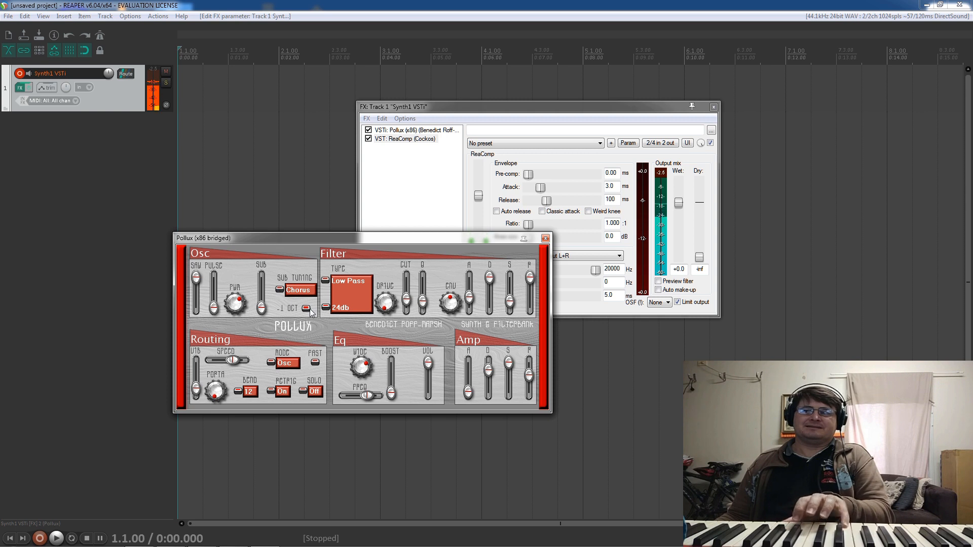
pyautogui.click(279, 291)
pyautogui.click(280, 291)
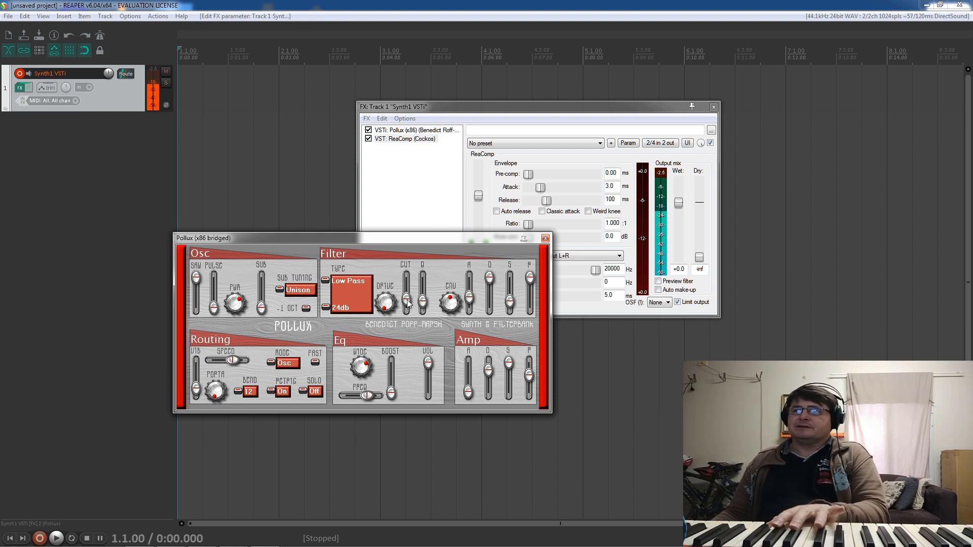
# Step: Lengthen the filter attack, minimize its sustain, raise the Q and drive, and bring the pulse to full level with minimum pulse width
pyautogui.moveTo(471, 303); pyautogui.dragTo(512, 310)
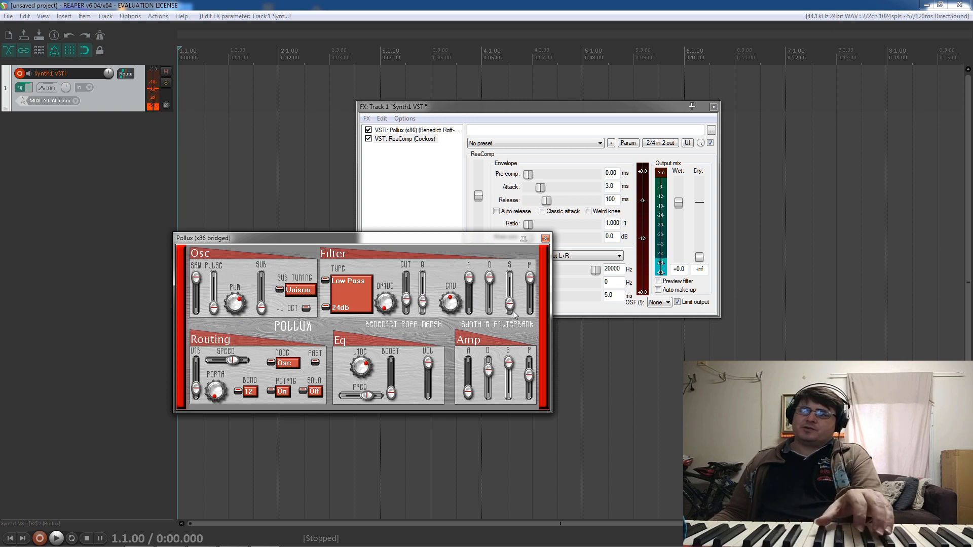
pyautogui.moveTo(422, 302); pyautogui.dragTo(387, 278)
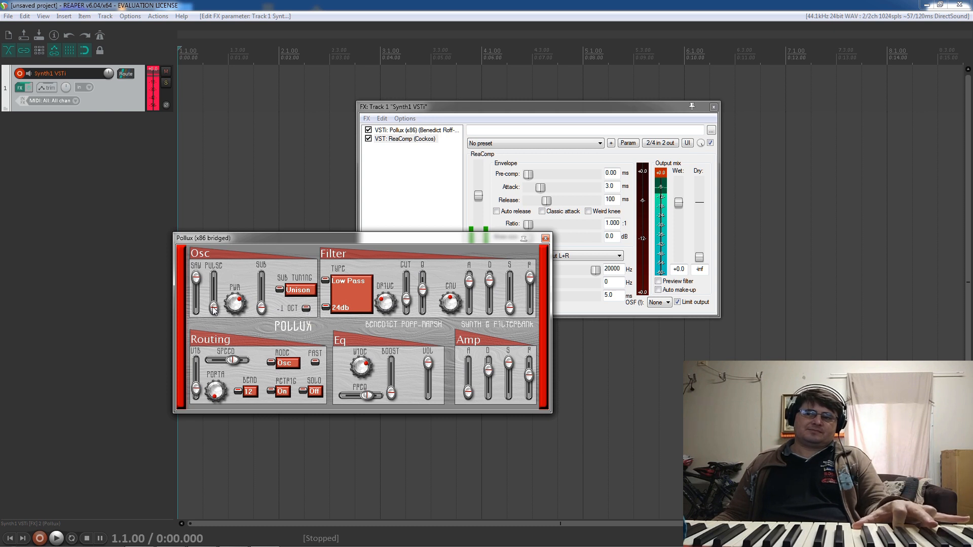
pyautogui.moveTo(216, 294); pyautogui.dragTo(224, 190)
pyautogui.moveTo(235, 303); pyautogui.dragTo(266, 414)
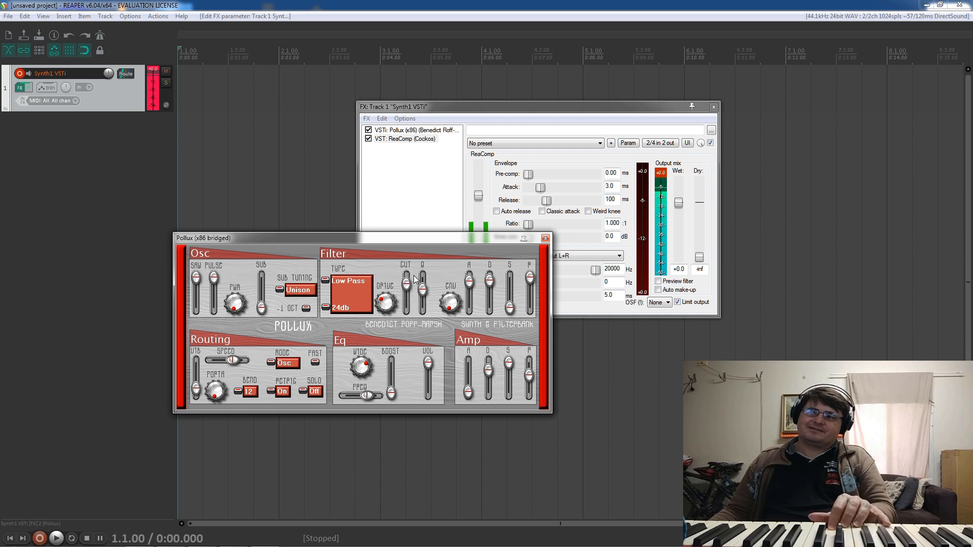
# Step: Lower the filter cutoff, drop the Q and pulse level to minimum, and open the cutoff fully
pyautogui.moveTo(415, 275); pyautogui.dragTo(417, 328)
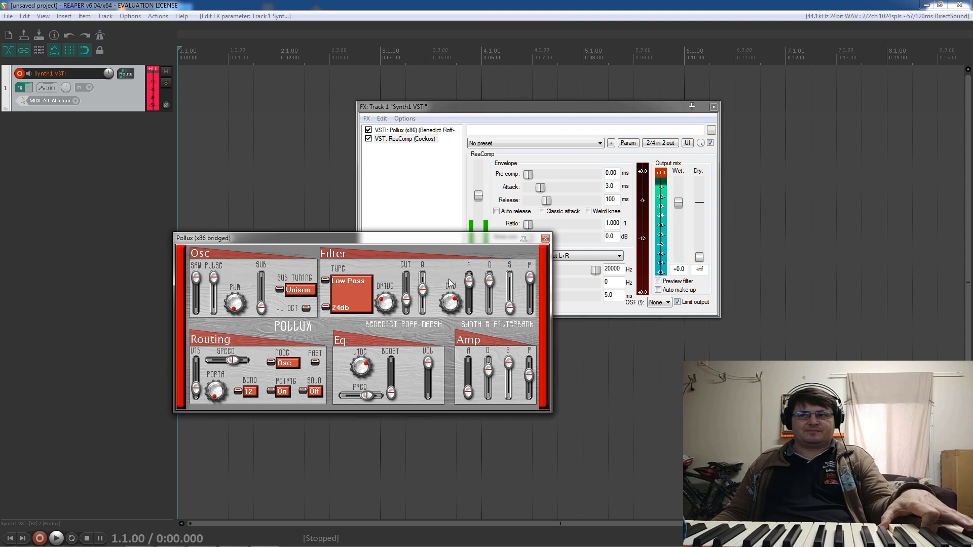
pyautogui.moveTo(424, 290); pyautogui.dragTo(428, 329)
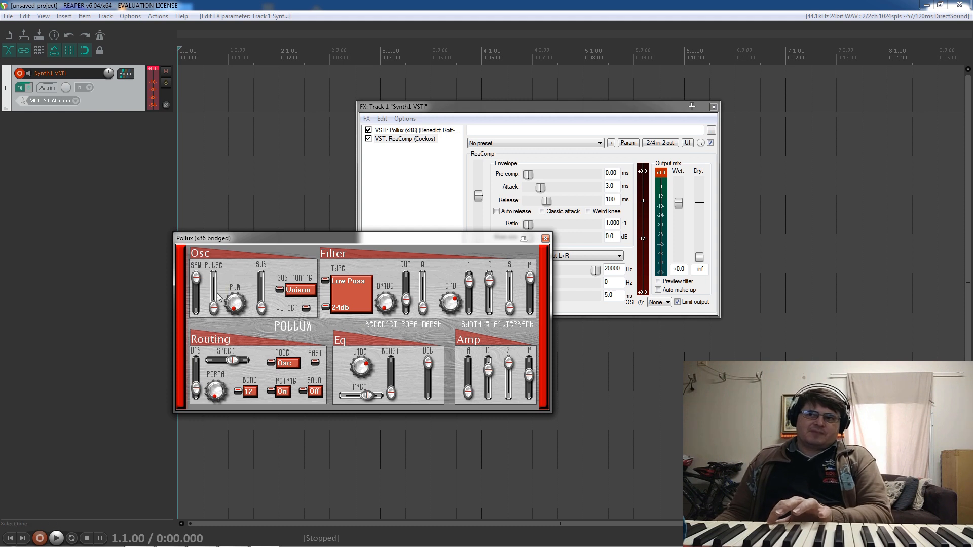
pyautogui.moveTo(406, 300); pyautogui.dragTo(419, 206)
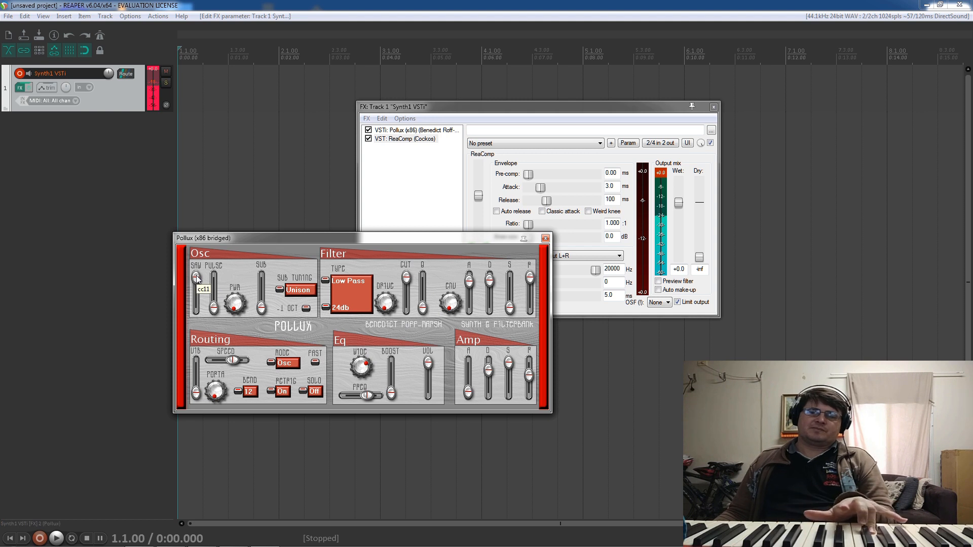
# Step: Compare the pulse, sub and saw oscillators alone at full level, and the saw and pulse mixed together
pyautogui.moveTo(195, 278); pyautogui.dragTo(215, 281)
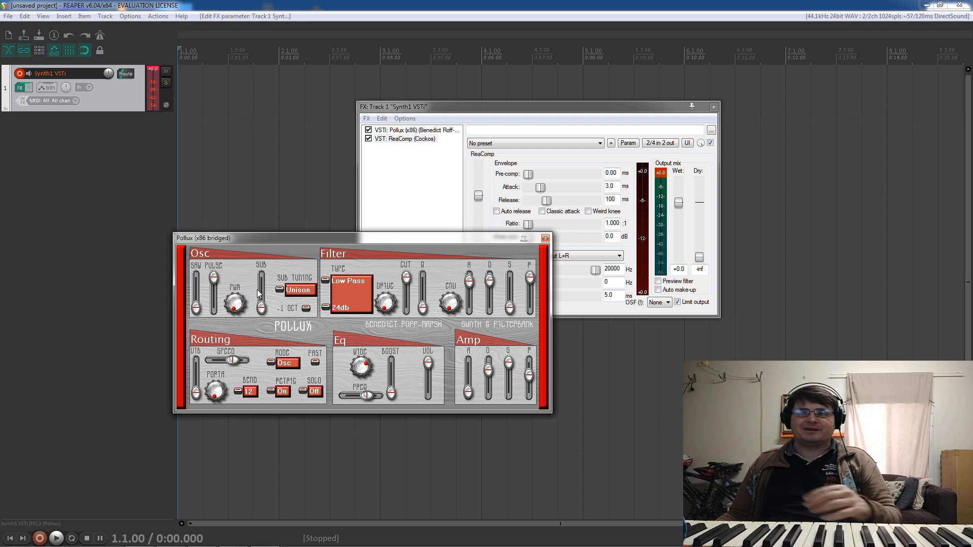
pyautogui.moveTo(261, 308); pyautogui.dragTo(214, 307)
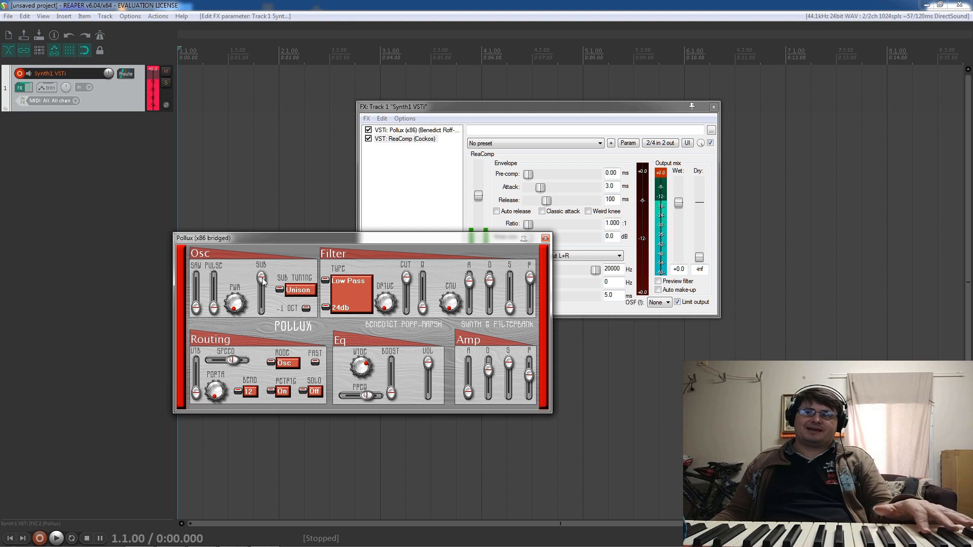
pyautogui.moveTo(214, 308); pyautogui.dragTo(238, 166)
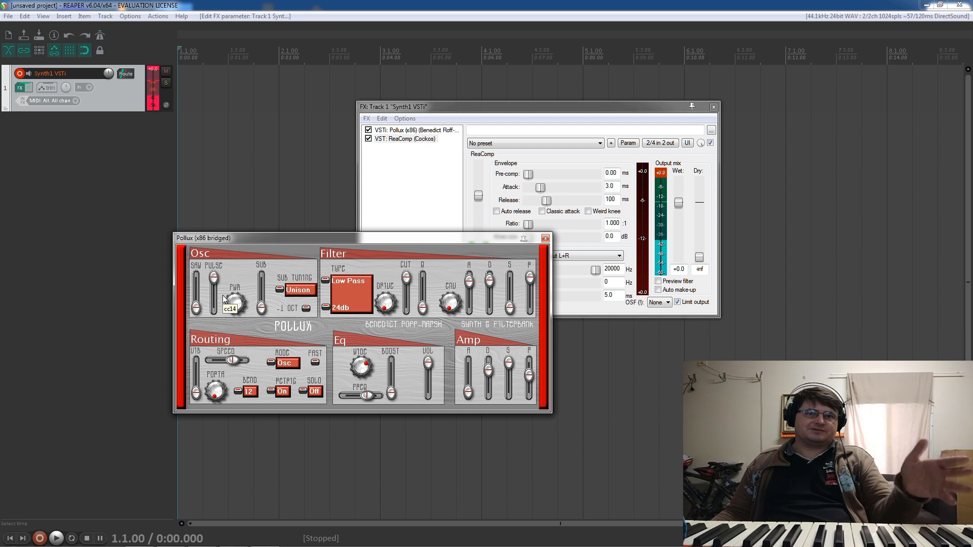
pyautogui.moveTo(211, 298); pyautogui.dragTo(205, 151)
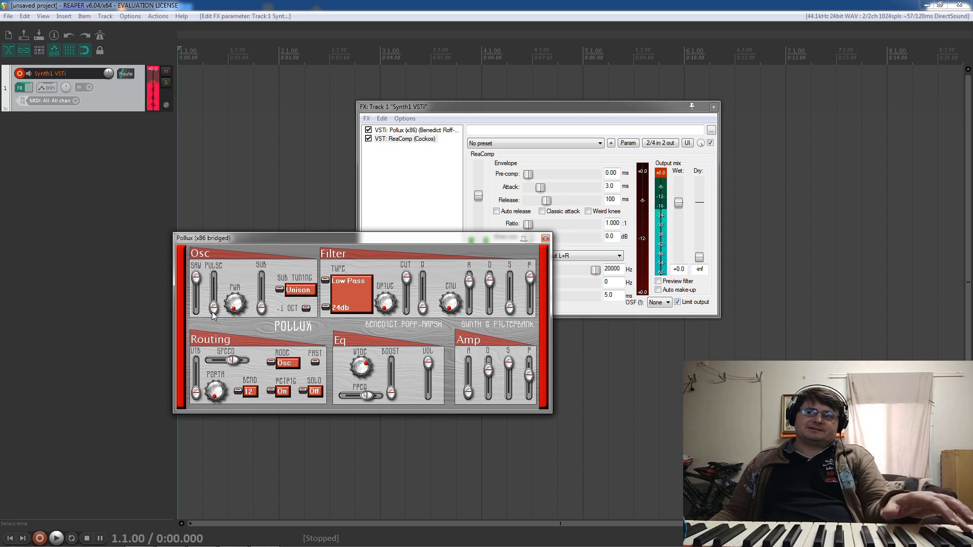
pyautogui.moveTo(213, 305); pyautogui.dragTo(221, 187)
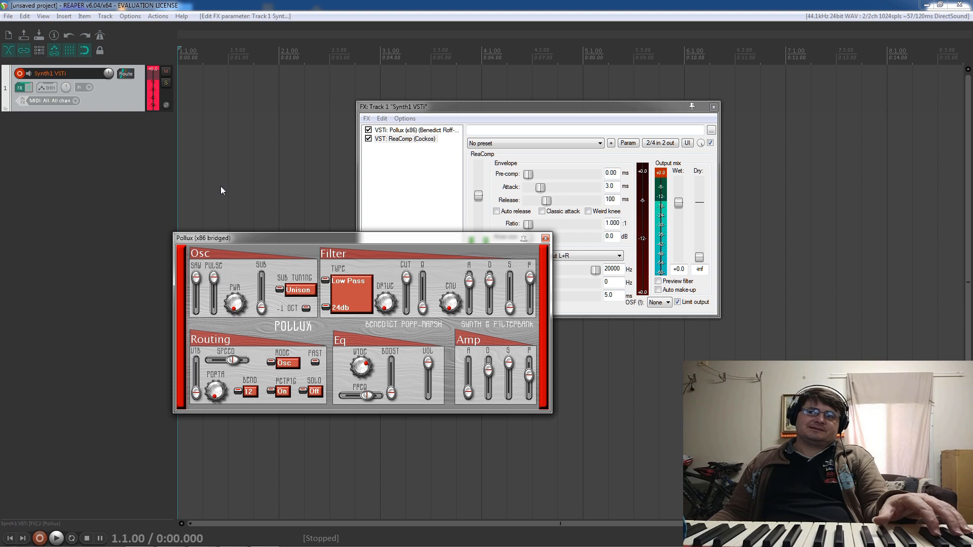
pyautogui.moveTo(195, 278); pyautogui.dragTo(209, 430)
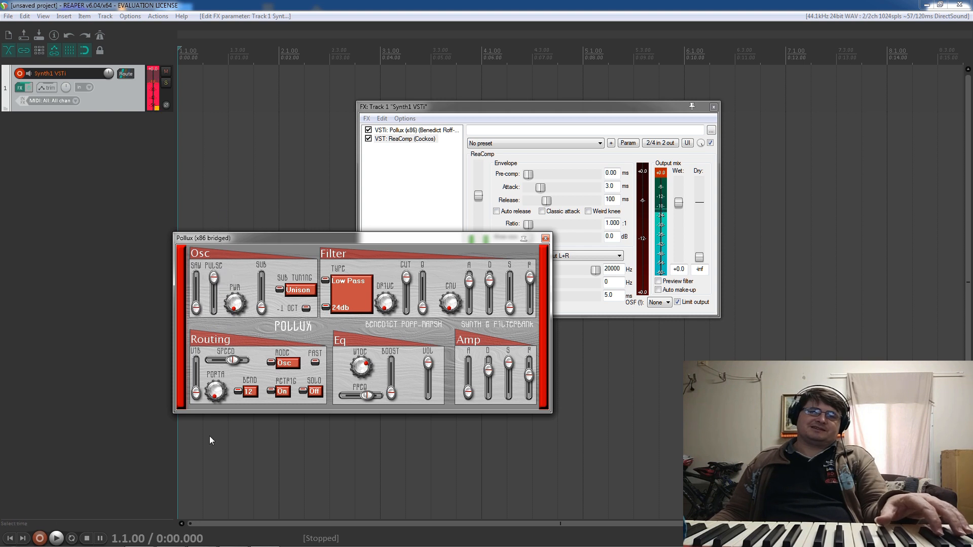
# Step: Adjust the filter drive, drop the pulse to minimum and return the saw to full level
pyautogui.moveTo(385, 303); pyautogui.dragTo(382, 288)
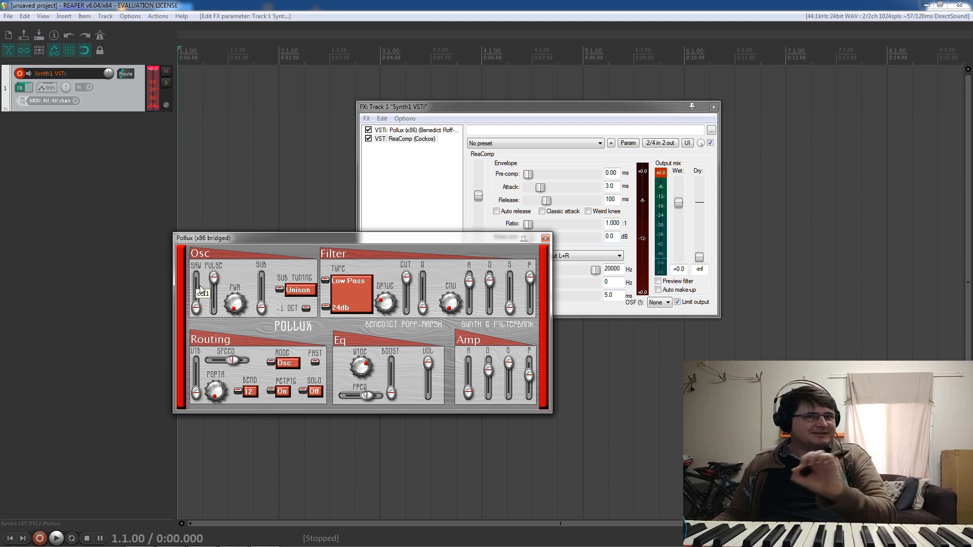
pyautogui.moveTo(217, 278); pyautogui.dragTo(220, 369)
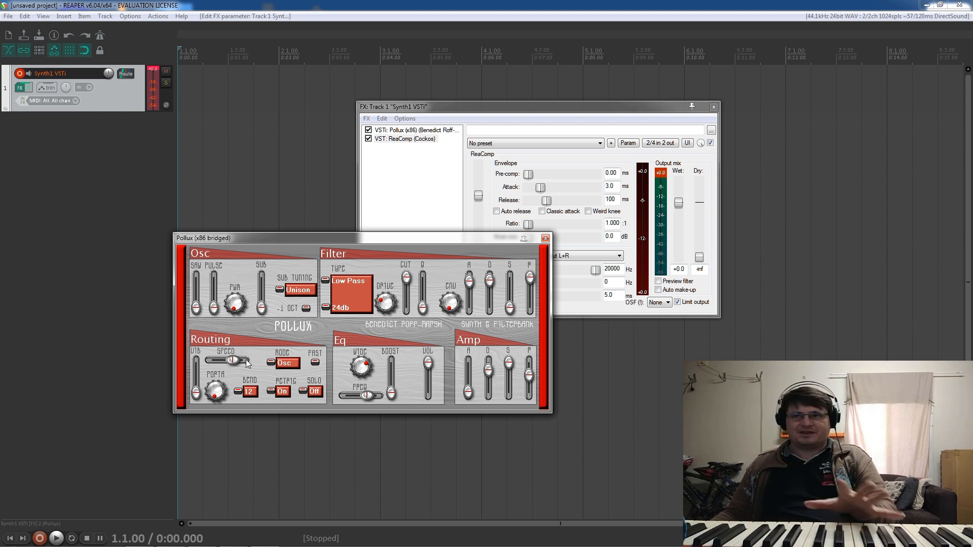
pyautogui.moveTo(198, 308); pyautogui.dragTo(196, 278)
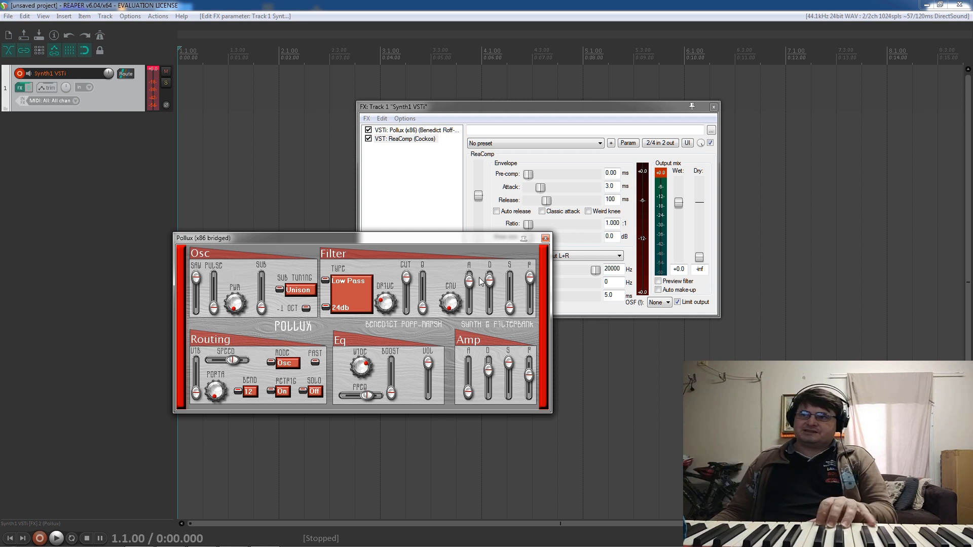
# Step: Close the low-pass cutoff, shorten the filter attack slightly, and raise the cutoff to mid-range
pyautogui.moveTo(406, 278); pyautogui.dragTo(433, 402)
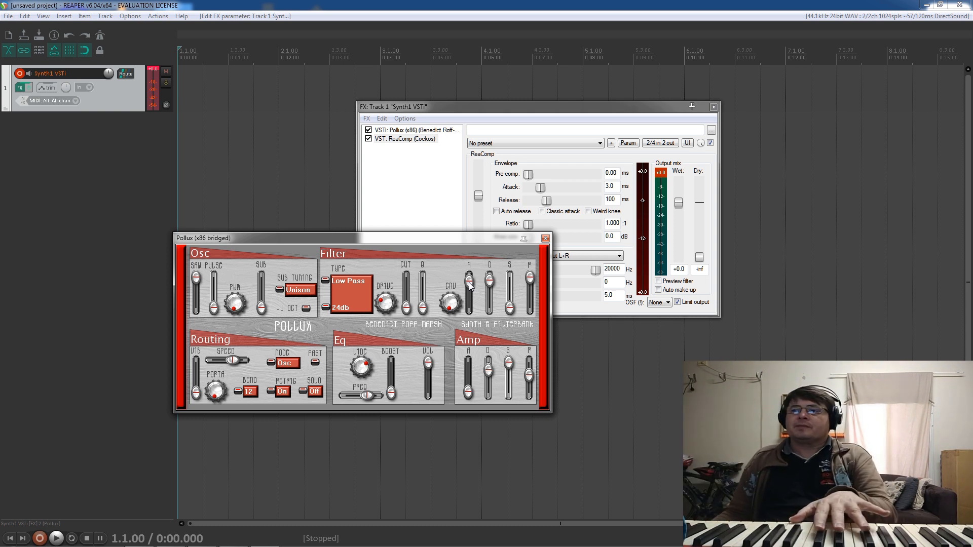
pyautogui.moveTo(469, 282); pyautogui.dragTo(469, 289)
pyautogui.moveTo(411, 314); pyautogui.dragTo(416, 297)
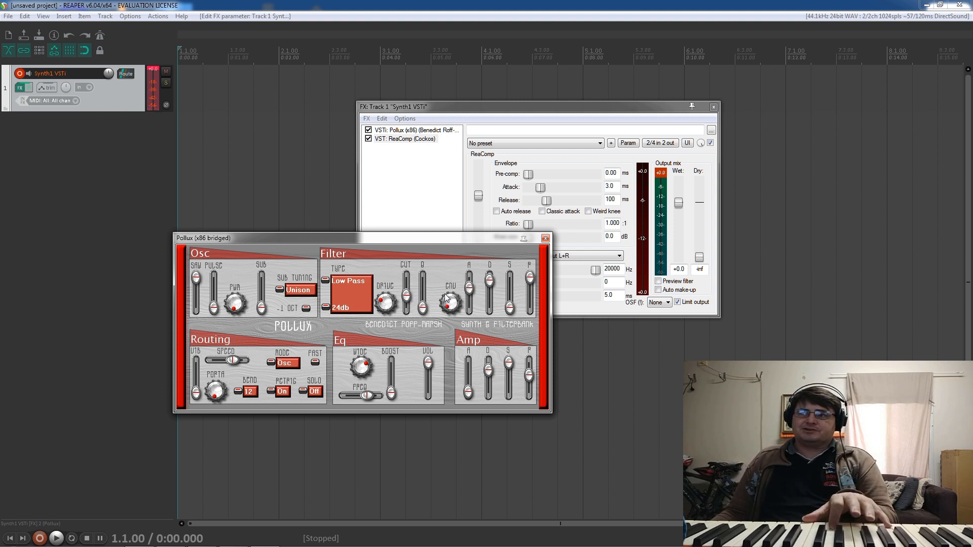
# Step: Shorten the filter envelope's attack and decay to about mid-range and raise its sustain to near maximum
pyautogui.moveTo(472, 255); pyautogui.dragTo(473, 252)
pyautogui.moveTo(470, 288); pyautogui.dragTo(475, 318)
pyautogui.moveTo(488, 281); pyautogui.dragTo(493, 328)
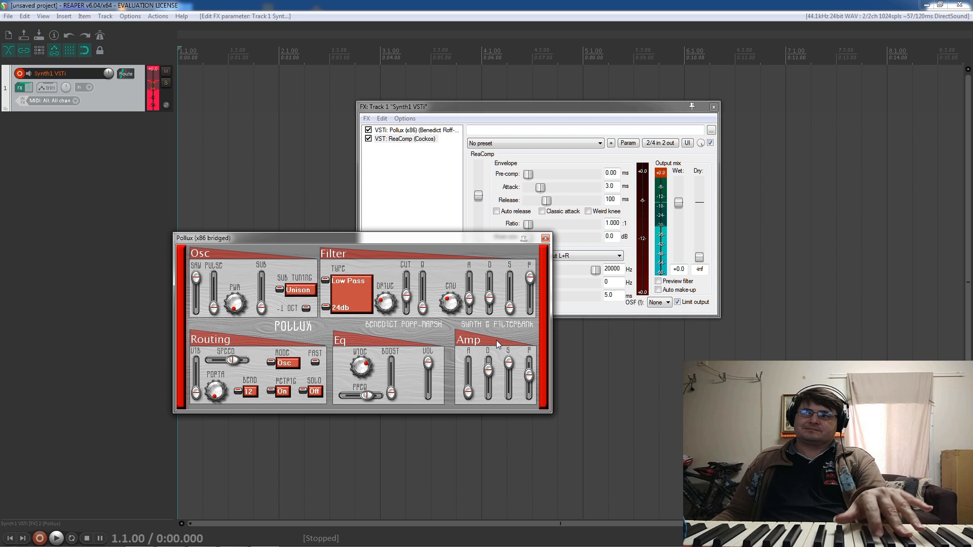
pyautogui.moveTo(510, 306); pyautogui.dragTo(522, 229)
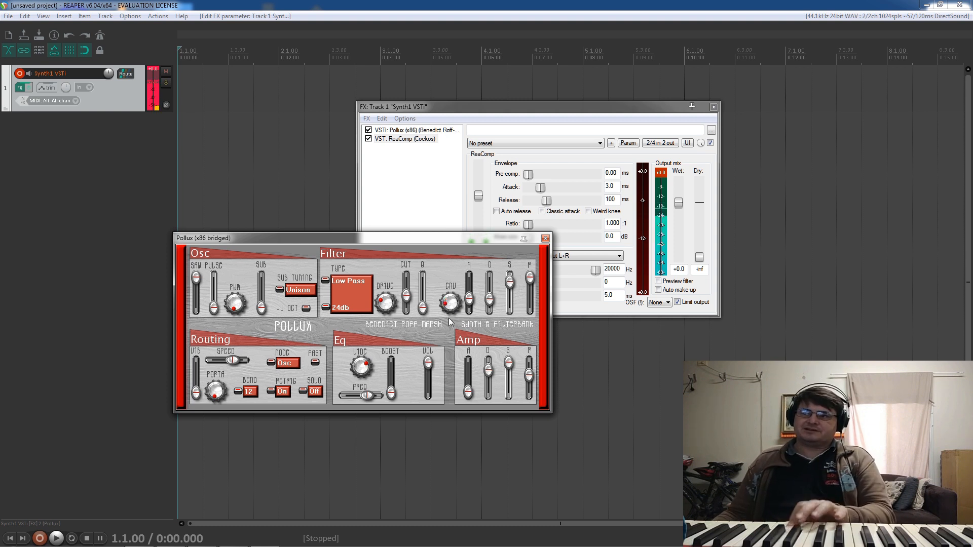
# Step: Drop the filter envelope's sustain to minimum, readjust its amount, and shorten its release
pyautogui.moveTo(449, 311)
pyautogui.mouseDown()
pyautogui.moveTo(451, 300)
pyautogui.moveTo(451, 315)
pyautogui.mouseUp()
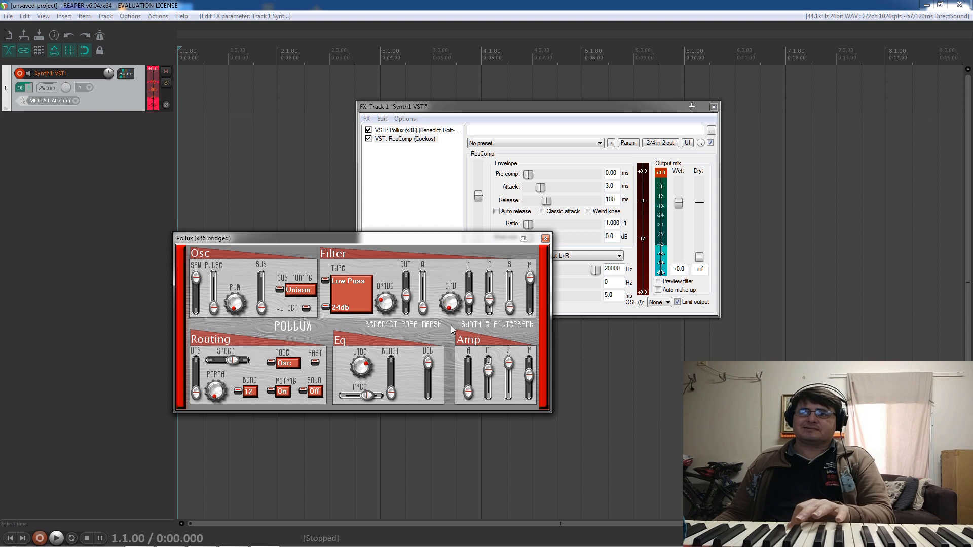
pyautogui.moveTo(447, 302); pyautogui.dragTo(449, 291)
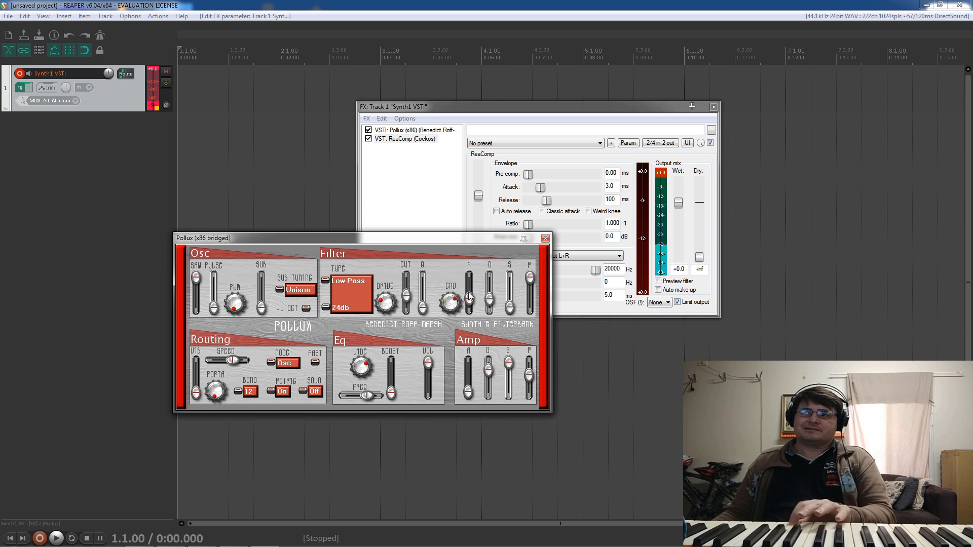
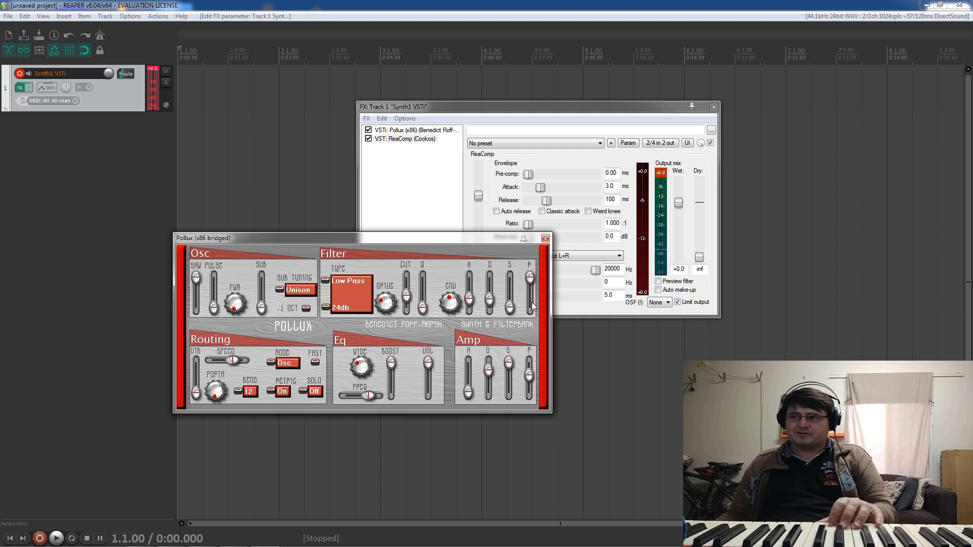
pyautogui.moveTo(530, 282); pyautogui.dragTo(536, 360)
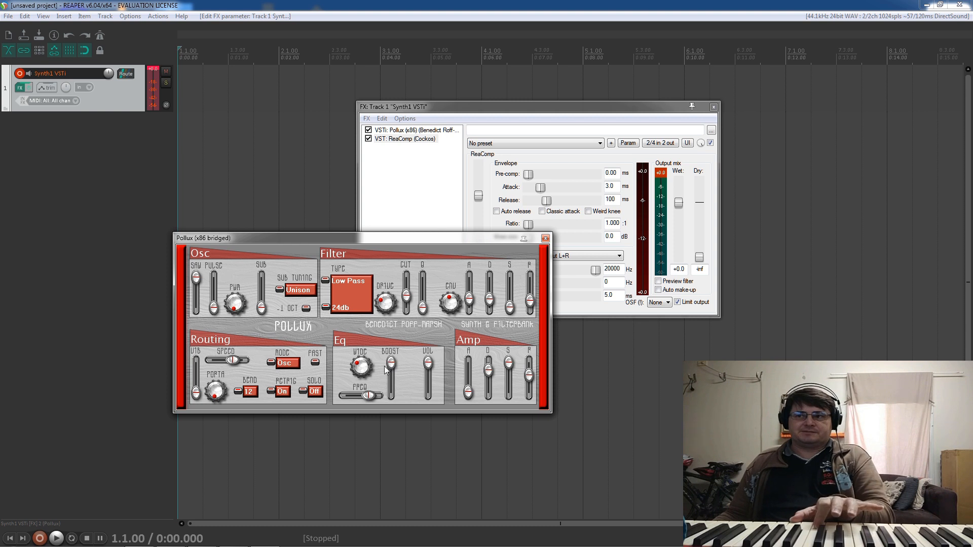
# Step: Lower the EQ frequency slightly, then replace the saw with the pulse oscillator at full level
pyautogui.moveTo(370, 396); pyautogui.dragTo(358, 399)
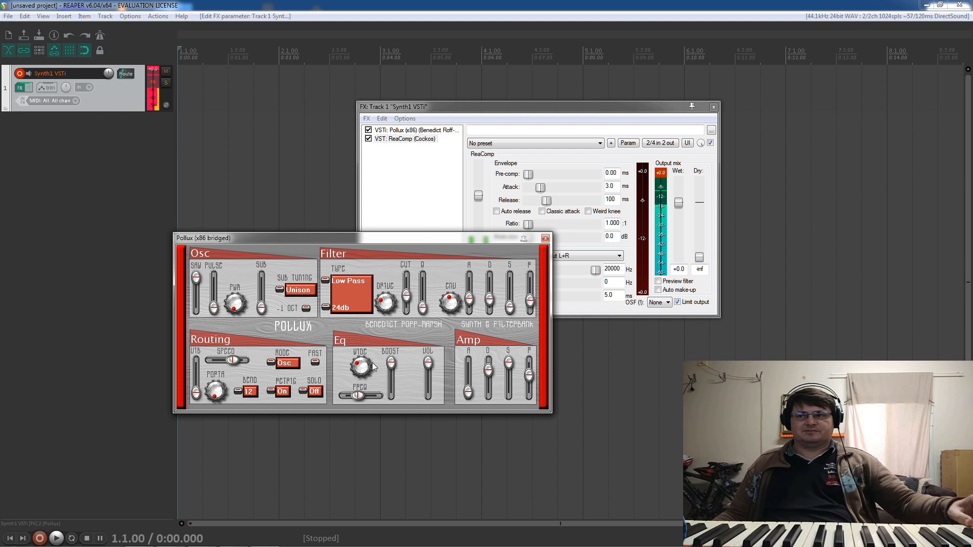
pyautogui.moveTo(196, 278); pyautogui.dragTo(209, 339)
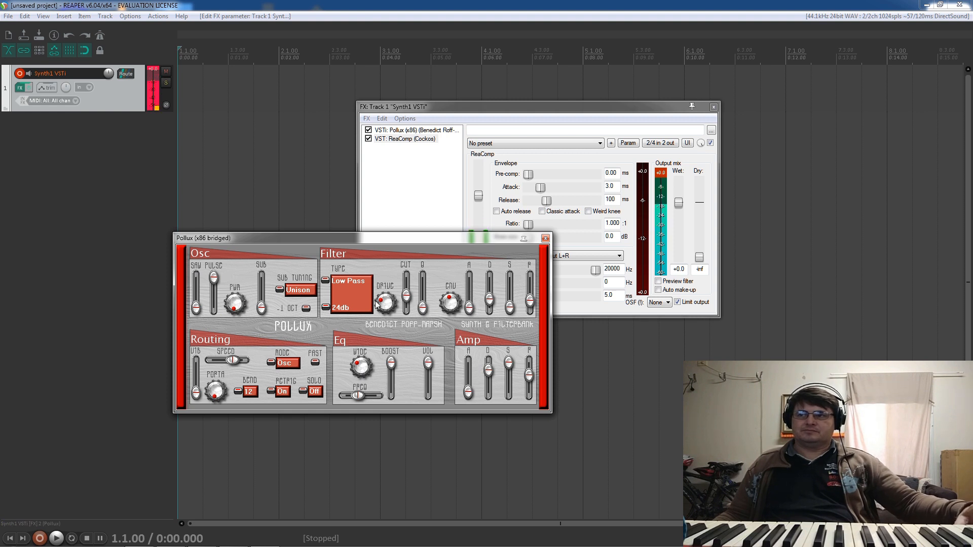
# Step: Lower the low-pass filter's cutoff slightly and lengthen the filter envelope's decay a little
pyautogui.moveTo(407, 306); pyautogui.dragTo(409, 318)
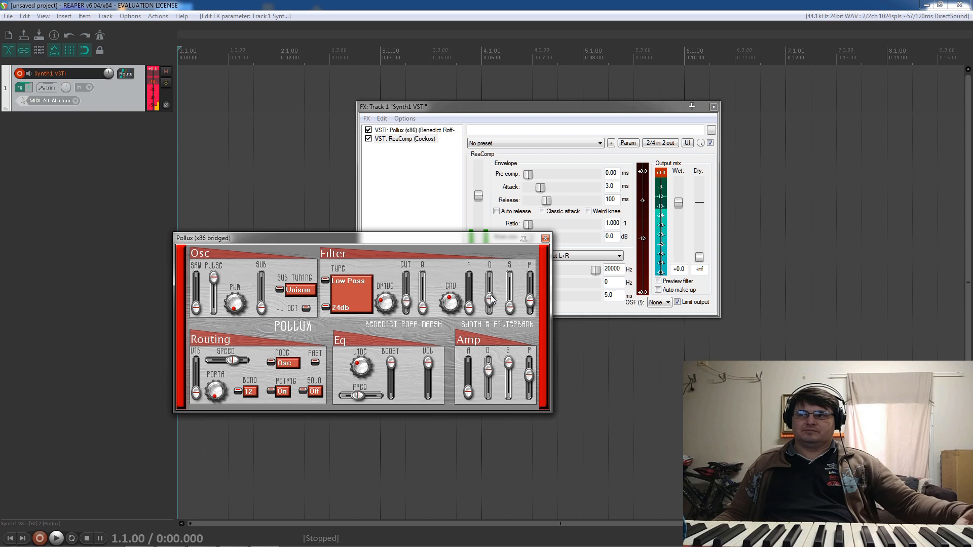
pyautogui.moveTo(491, 299); pyautogui.dragTo(504, 277)
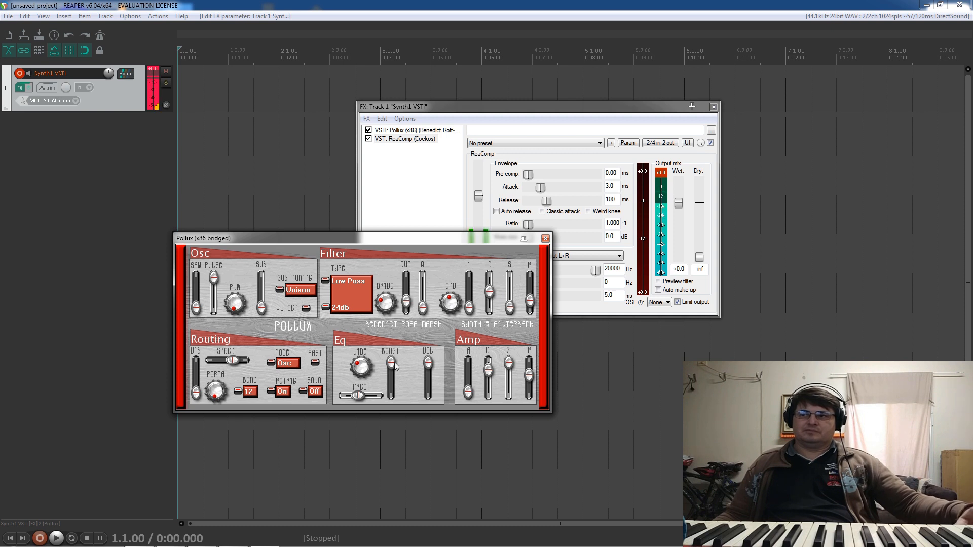
# Step: Compare the sound by switching the EQ boost between minimum and maximum, finishing at maximum
pyautogui.moveTo(390, 361); pyautogui.dragTo(390, 375)
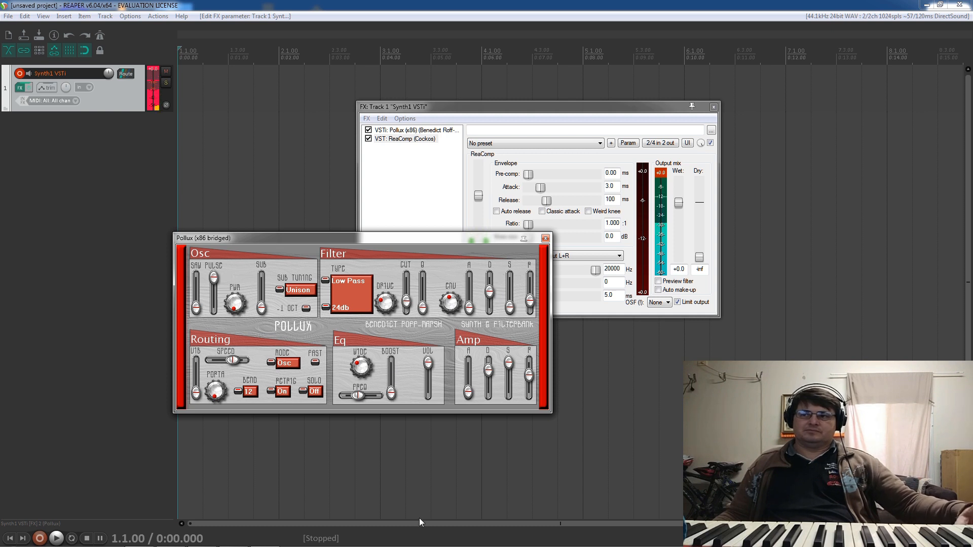
pyautogui.hotkey('ctrl', 'z')
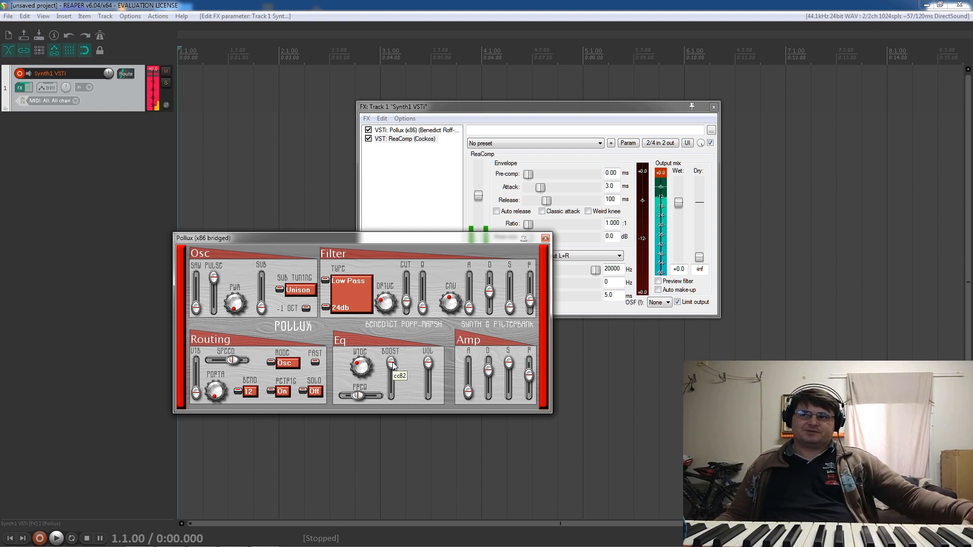
pyautogui.moveTo(393, 361); pyautogui.dragTo(390, 391)
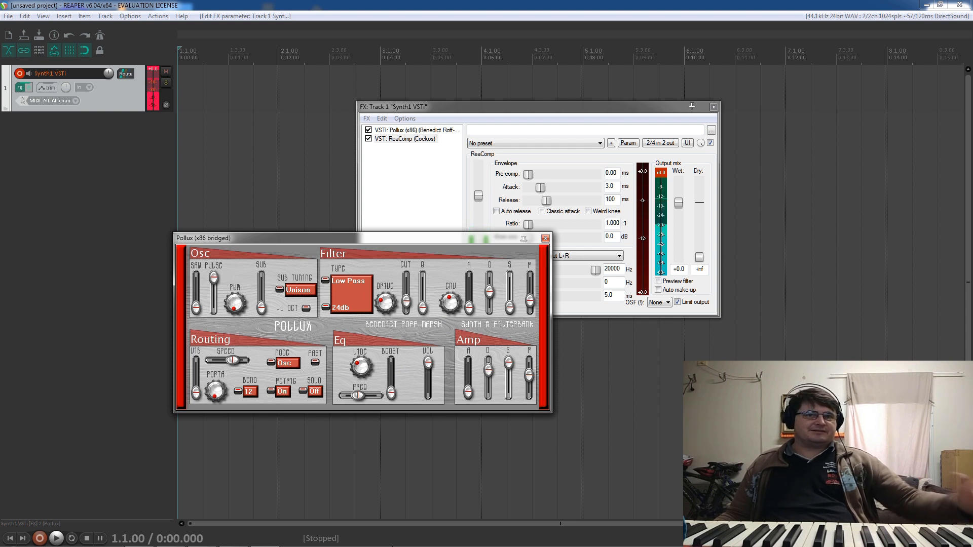
pyautogui.moveTo(390, 391); pyautogui.dragTo(391, 362)
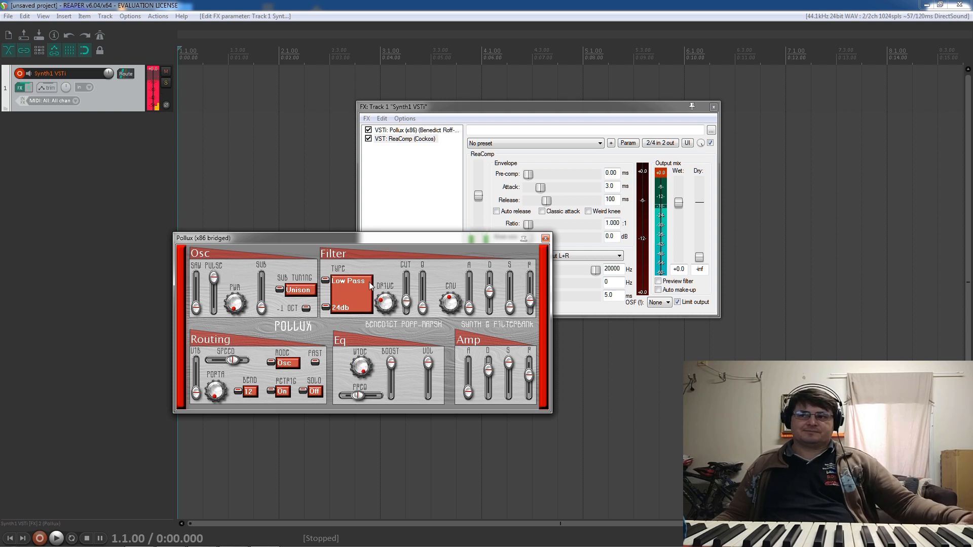
# Step: Lower the EQ frequency slightly and compare the result with the boost at minimum and at maximum
pyautogui.moveTo(361, 366); pyautogui.dragTo(351, 396)
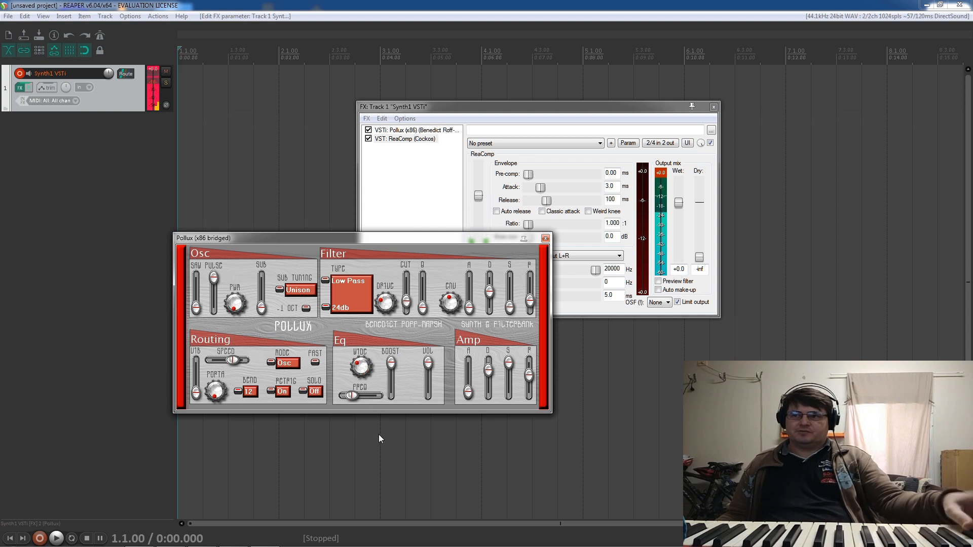
pyautogui.moveTo(393, 360); pyautogui.dragTo(395, 375)
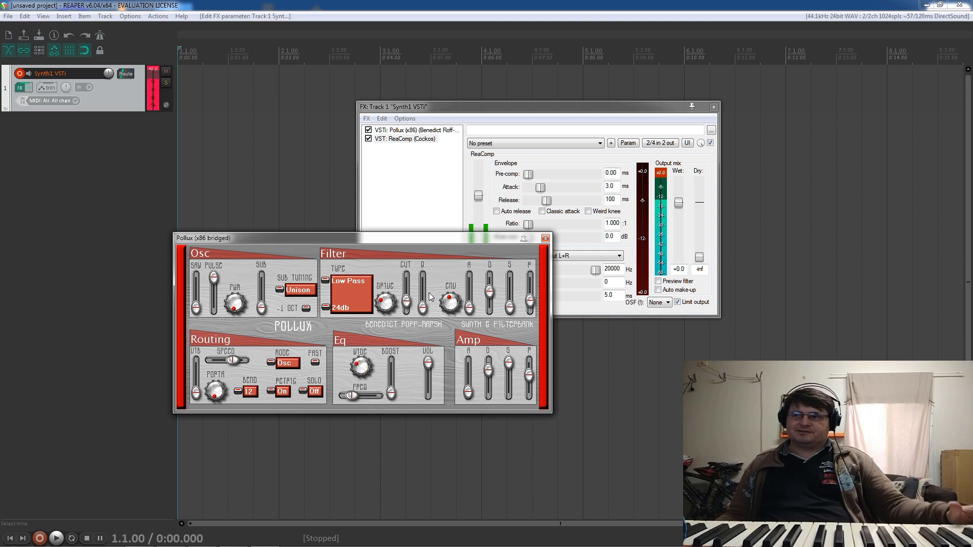
pyautogui.moveTo(447, 301)
pyautogui.mouseDown()
pyautogui.moveTo(455, 351)
pyautogui.moveTo(452, 360)
pyautogui.moveTo(442, 353)
pyautogui.mouseUp()
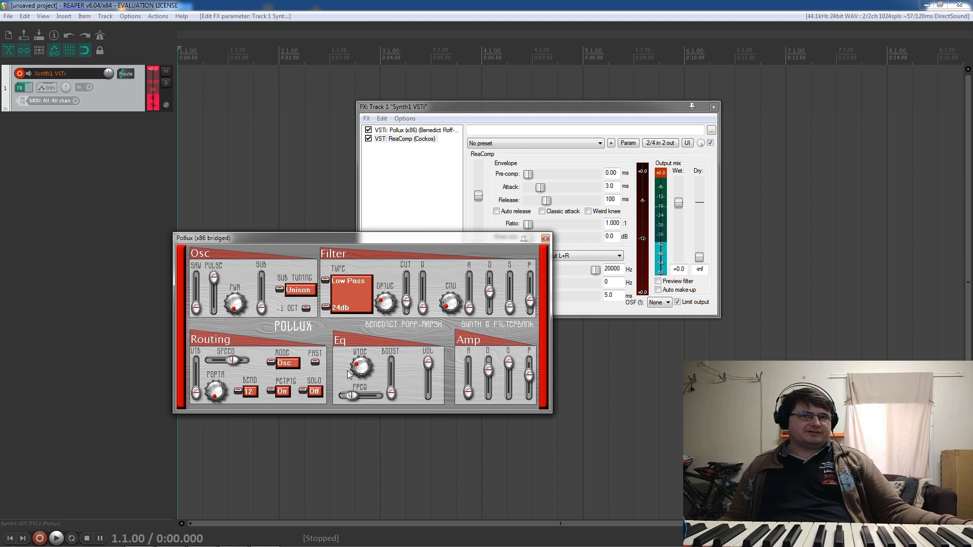
pyautogui.moveTo(390, 394); pyautogui.dragTo(400, 311)
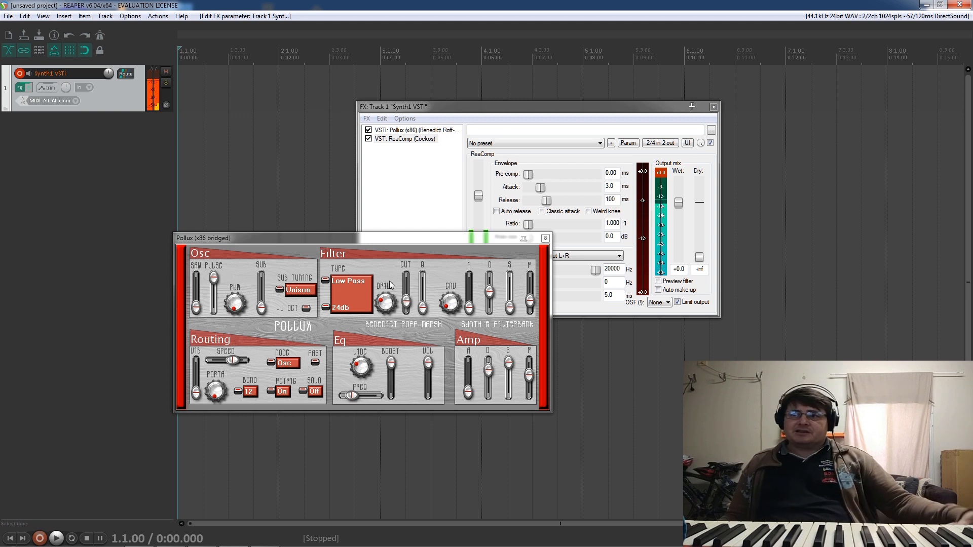
# Step: Drop the EQ boost to minimum and switch the synth to solo mode
pyautogui.moveTo(449, 301); pyautogui.dragTo(448, 291)
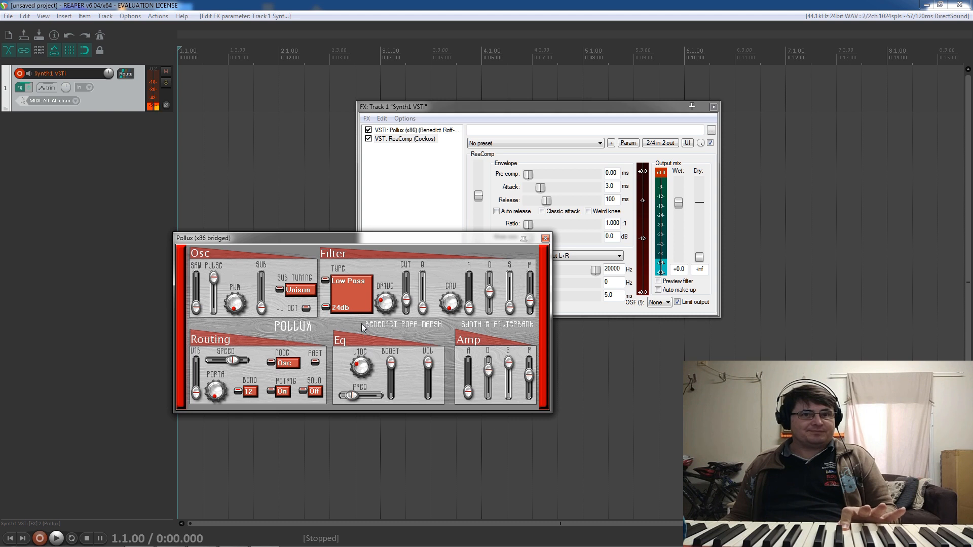
pyautogui.moveTo(449, 303); pyautogui.dragTo(444, 275)
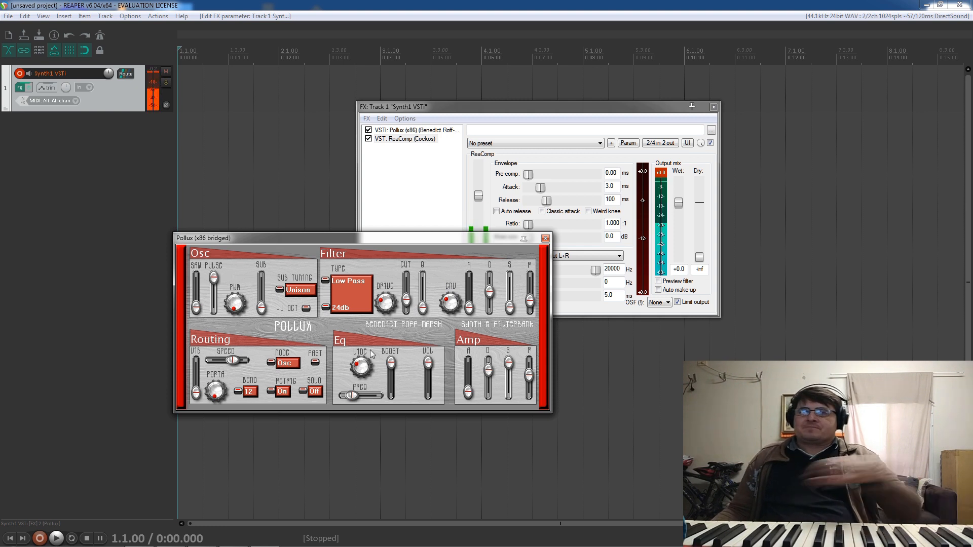
pyautogui.moveTo(390, 363); pyautogui.dragTo(391, 396)
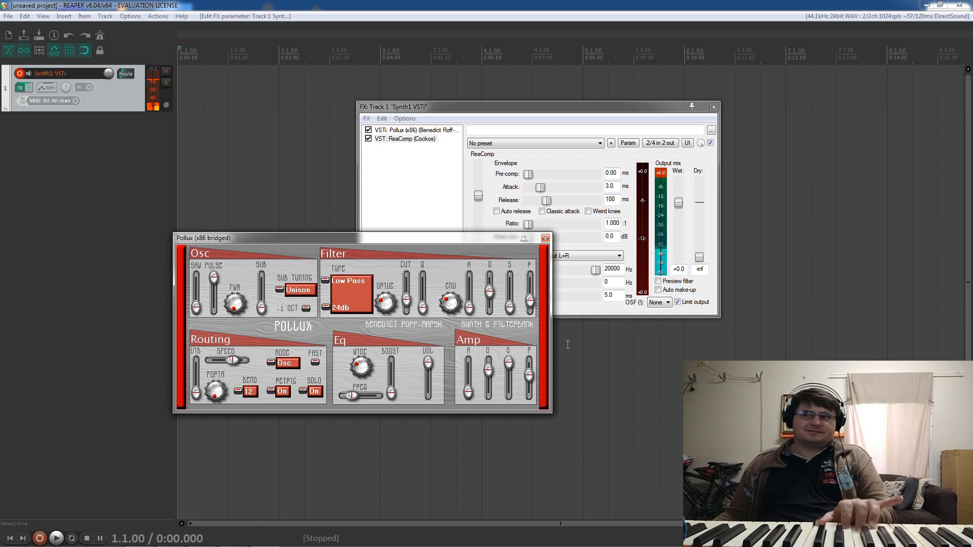
# Step: Raise the filter envelope's sustain to near maximum and open the cutoff slightly, keeping solo mode on
pyautogui.click(511, 281)
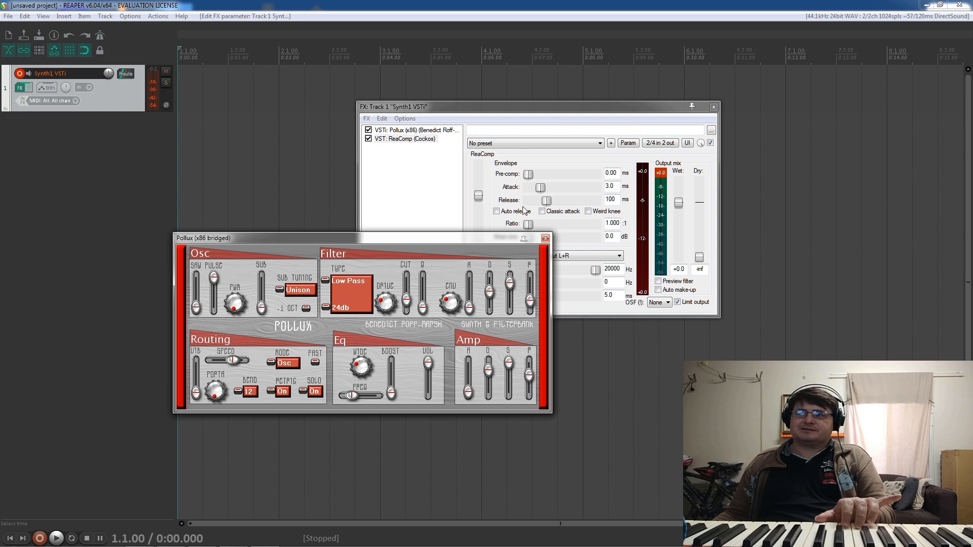
pyautogui.moveTo(409, 298); pyautogui.dragTo(411, 295)
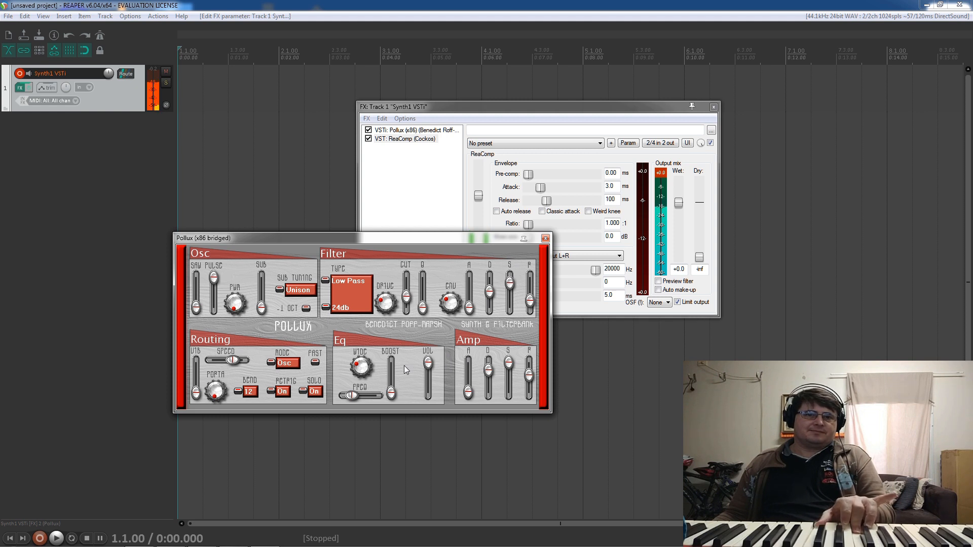
pyautogui.click(307, 395)
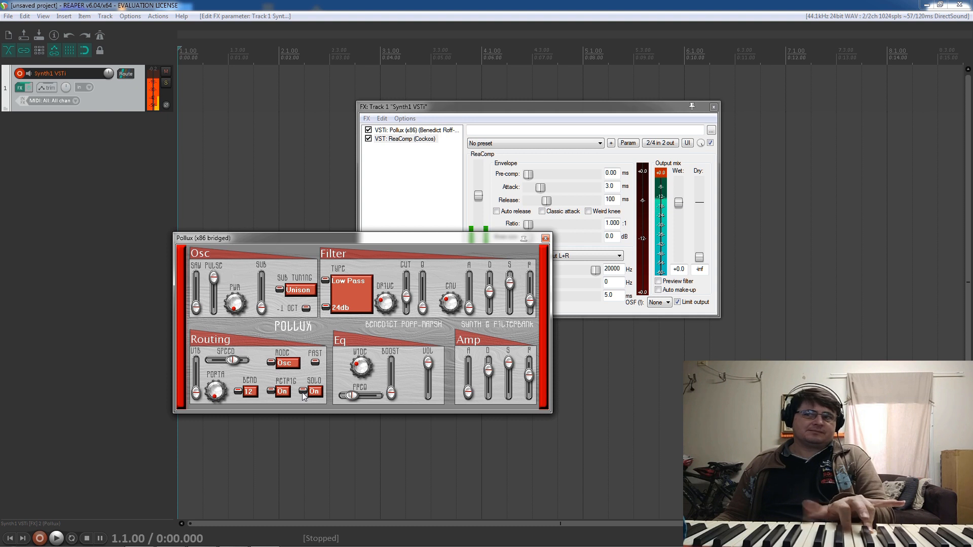
# Step: Lengthen the filter envelope's attack to about mid-range, comparing retrigger off and on
pyautogui.click(274, 394)
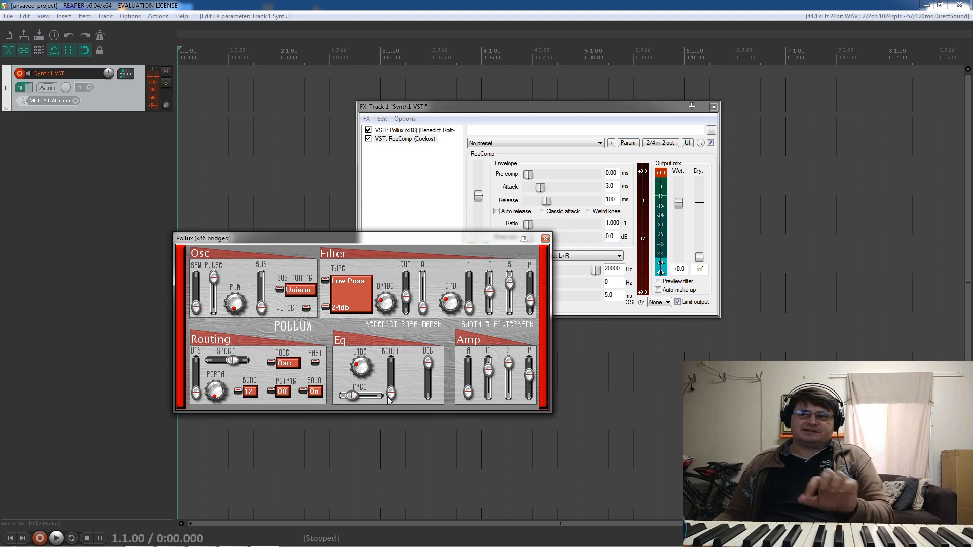
pyautogui.moveTo(470, 311); pyautogui.dragTo(493, 262)
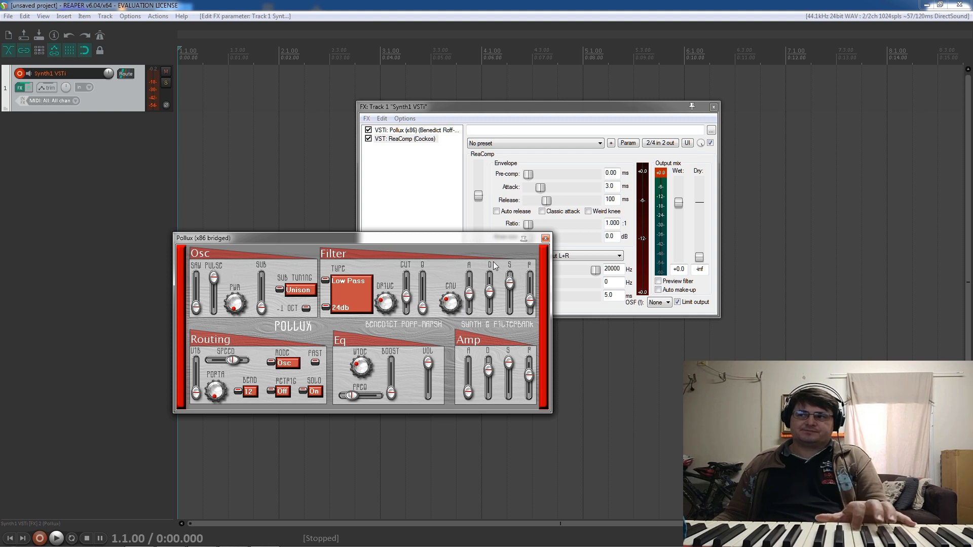
pyautogui.click(281, 392)
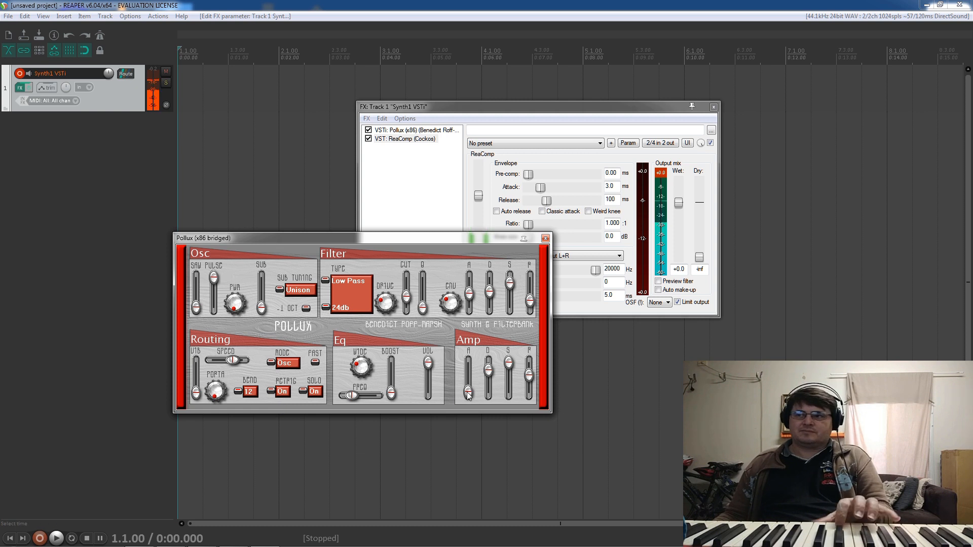
# Step: Try a mid-range amp attack, return it to minimum, and drop the filter envelope's sustain to minimum
pyautogui.moveTo(468, 392); pyautogui.dragTo(469, 374)
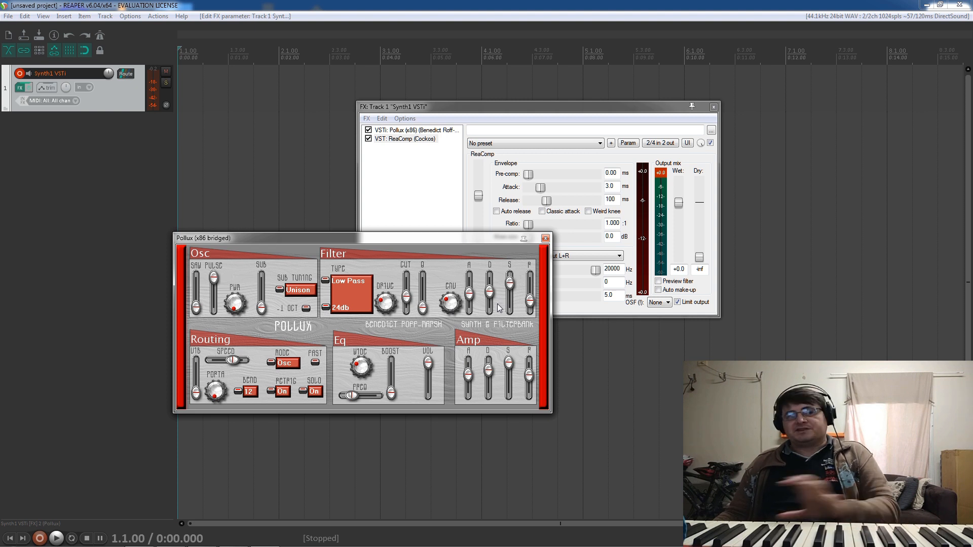
pyautogui.moveTo(471, 413); pyautogui.dragTo(469, 445)
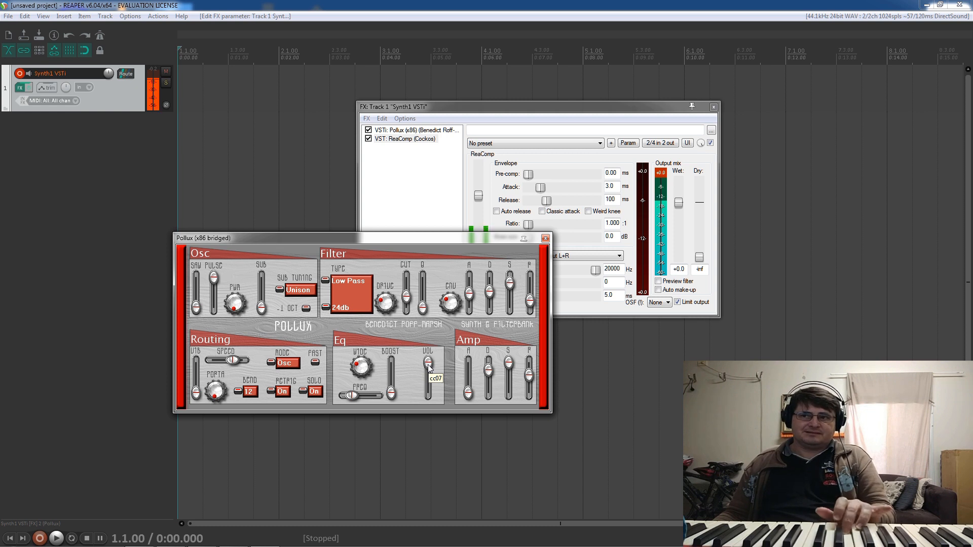
pyautogui.moveTo(509, 282); pyautogui.dragTo(509, 308)
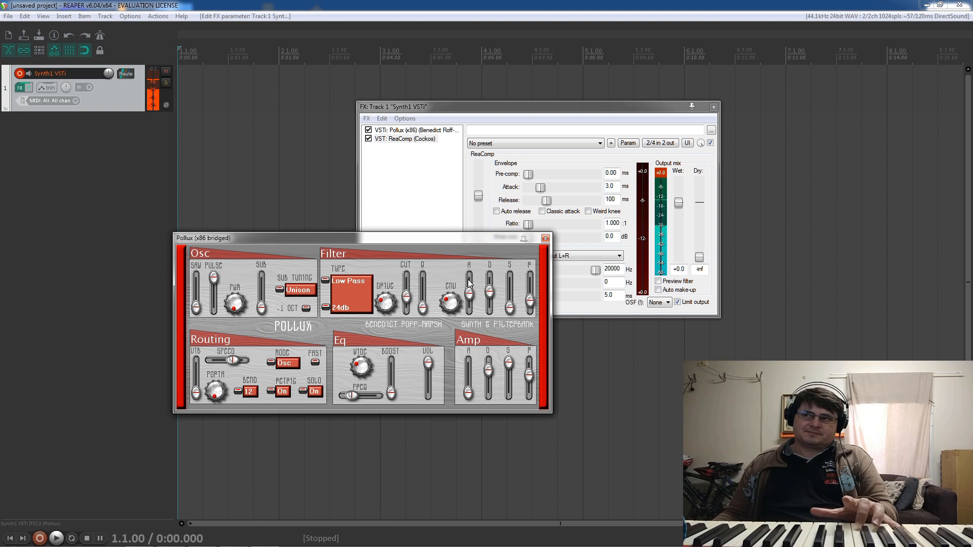
# Step: Toggle retrigger to compare it, leave it off, and raise the filter envelope's sustain to near maximum
pyautogui.click(272, 392)
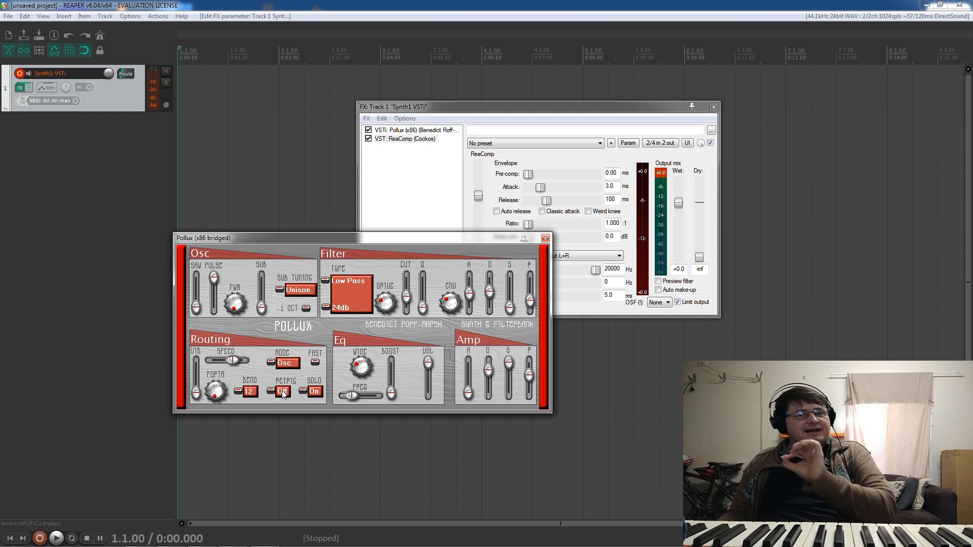
pyautogui.click(283, 392)
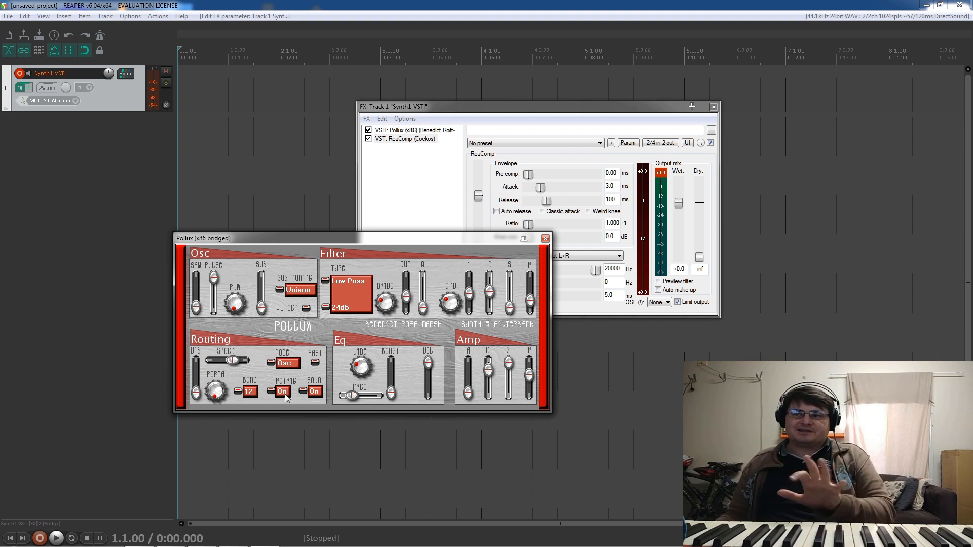
pyautogui.click(270, 391)
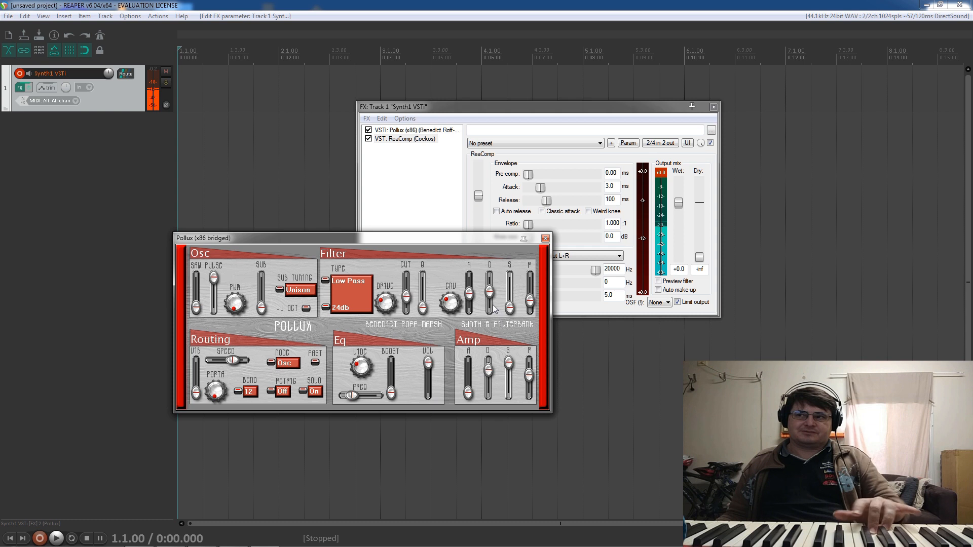
pyautogui.moveTo(494, 309); pyautogui.dragTo(486, 285)
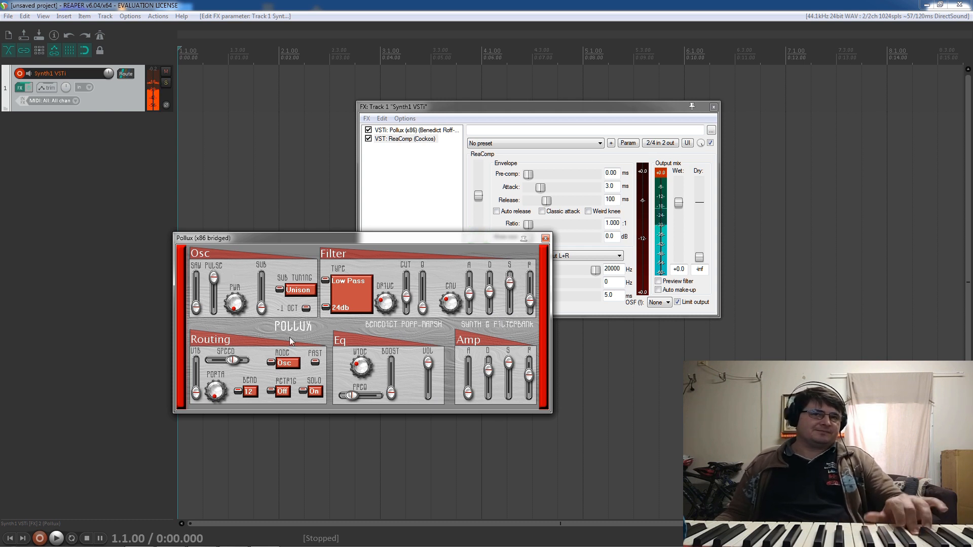
# Step: Raise the portamento amount in two stages to about mid-range
pyautogui.moveTo(215, 393); pyautogui.dragTo(213, 374)
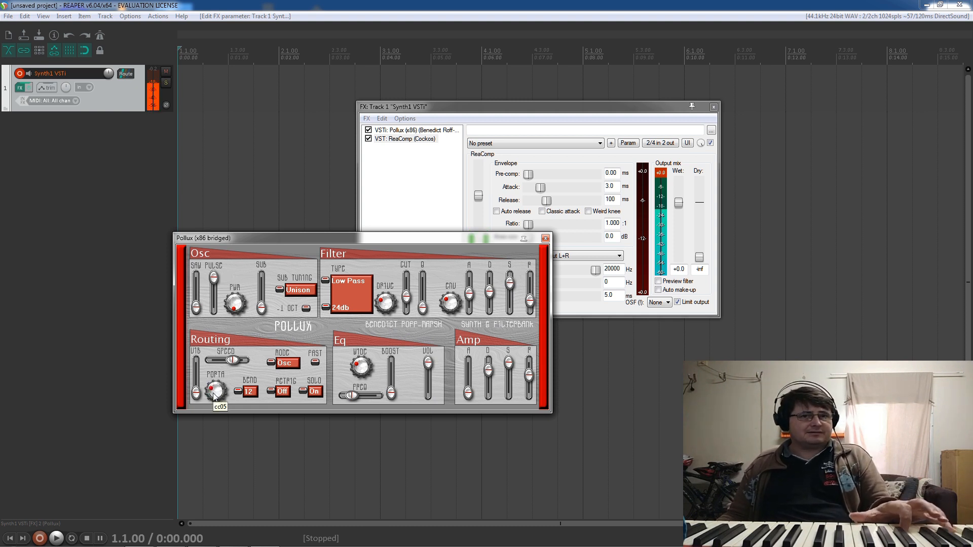
pyautogui.moveTo(213, 393); pyautogui.dragTo(225, 371)
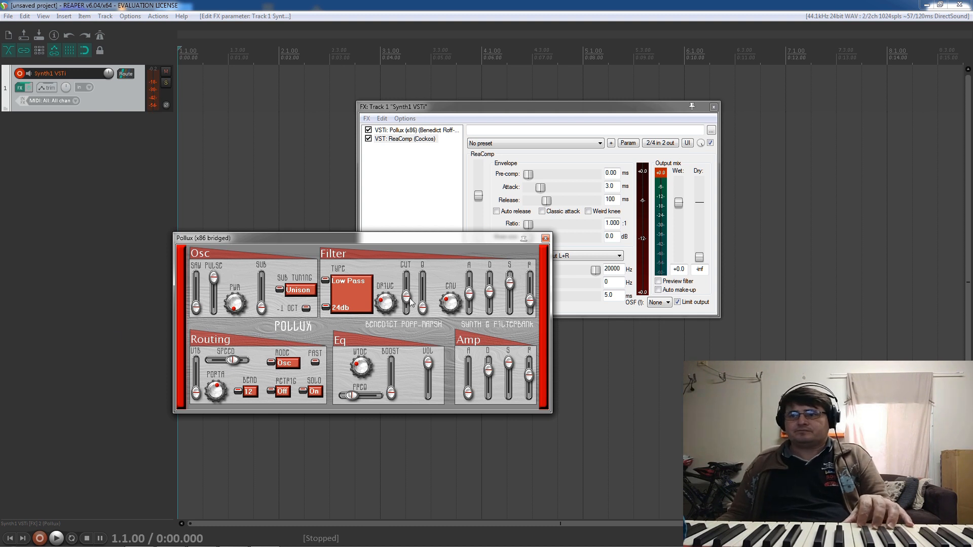
# Step: Turn off solo and portamento, lengthen the filter release while shortening the amp release slightly, and clear the track's peak meter
pyautogui.moveTo(530, 301); pyautogui.dragTo(543, 257)
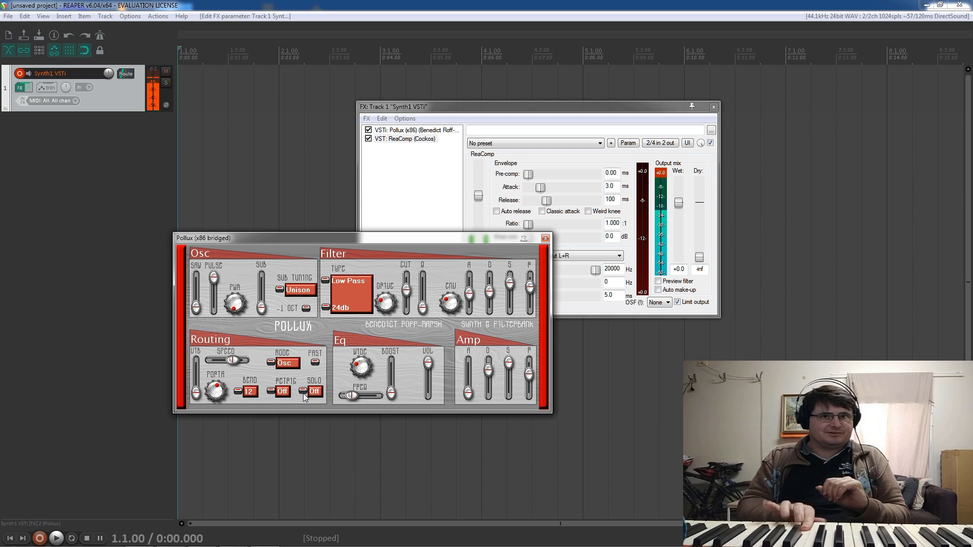
pyautogui.moveTo(529, 377); pyautogui.dragTo(533, 397)
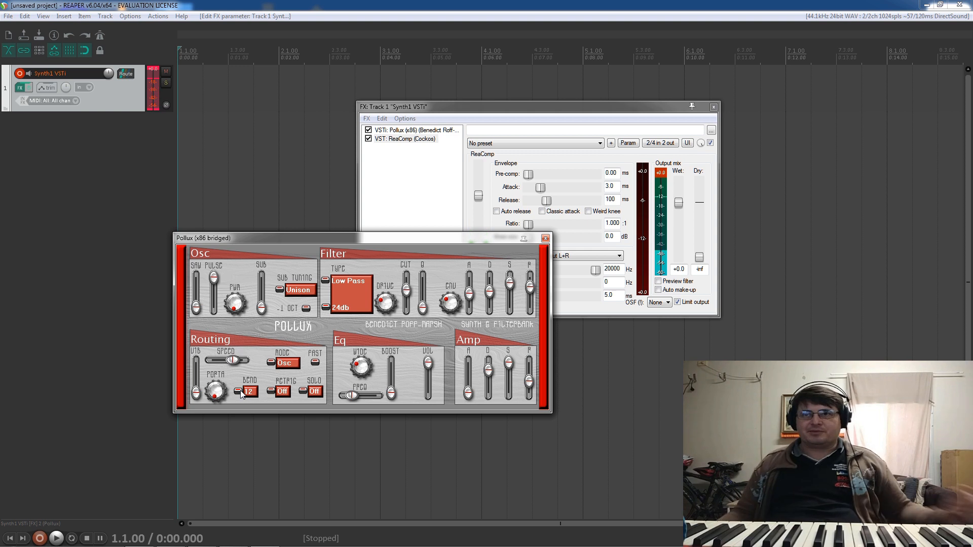
pyautogui.click(154, 67)
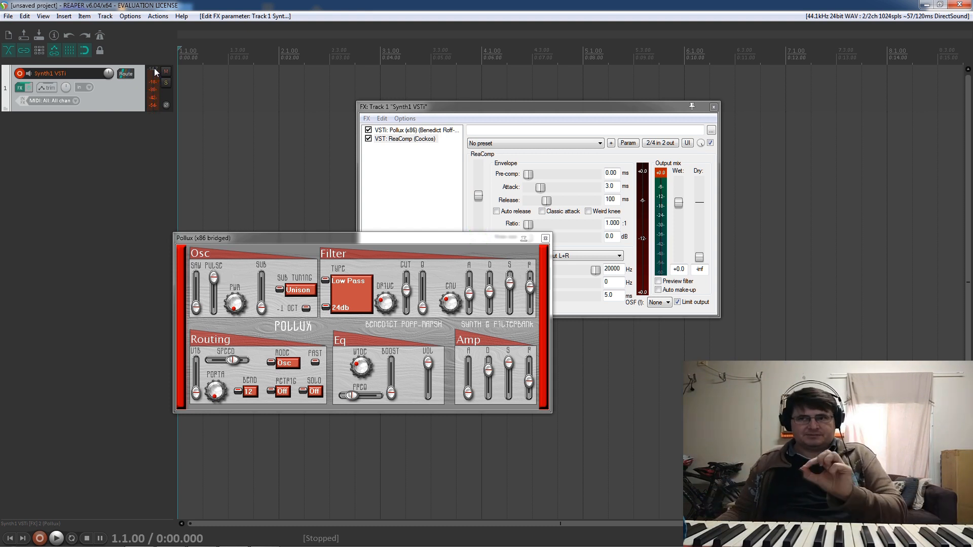
# Step: Cycle the pitch bend range through its available settings and leave it at 1
pyautogui.click(238, 392)
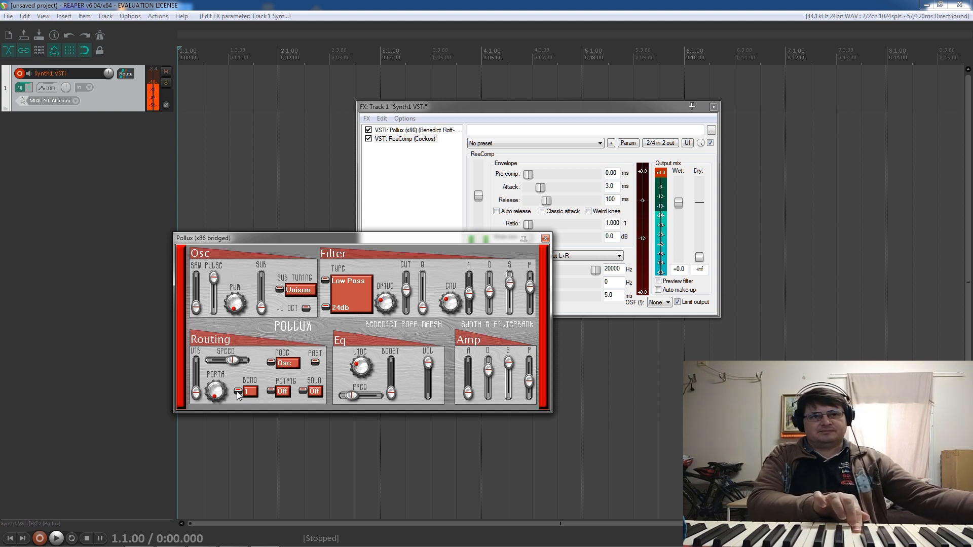
pyautogui.click(237, 392)
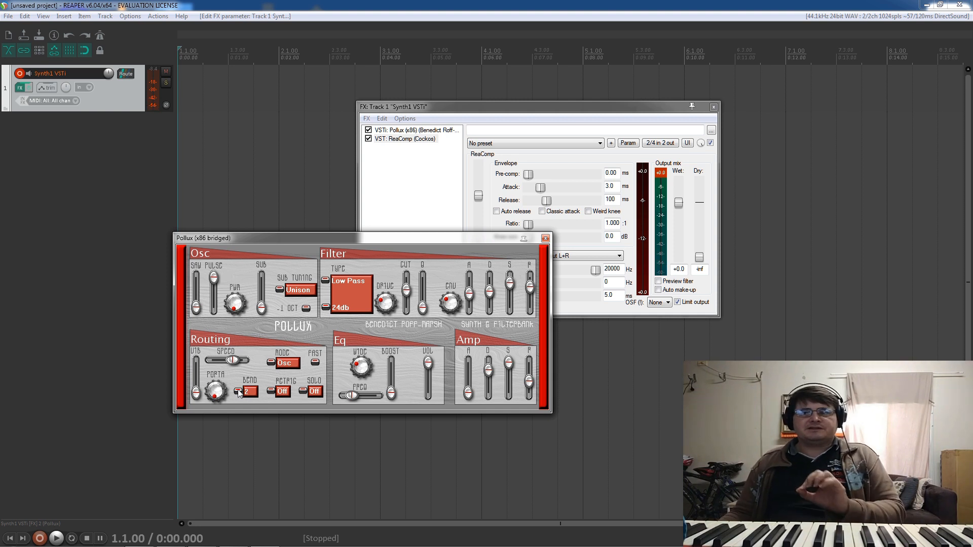
pyautogui.click(237, 392)
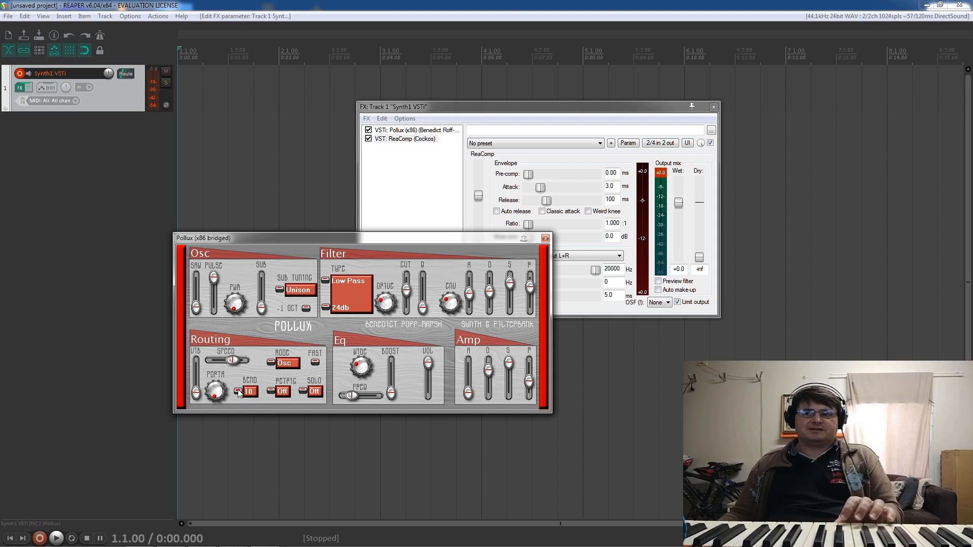
pyautogui.click(238, 392)
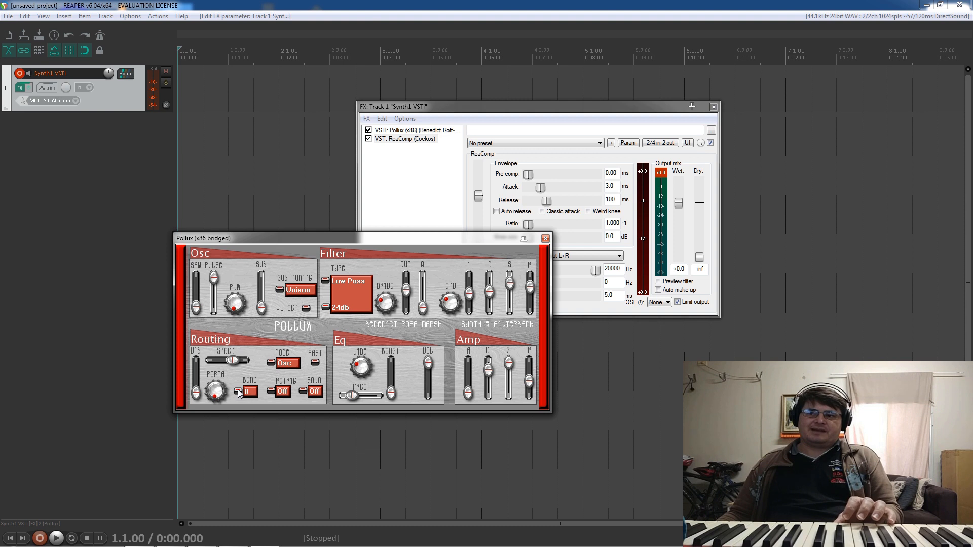
pyautogui.click(238, 392)
pyautogui.click(238, 392)
pyautogui.click(237, 392)
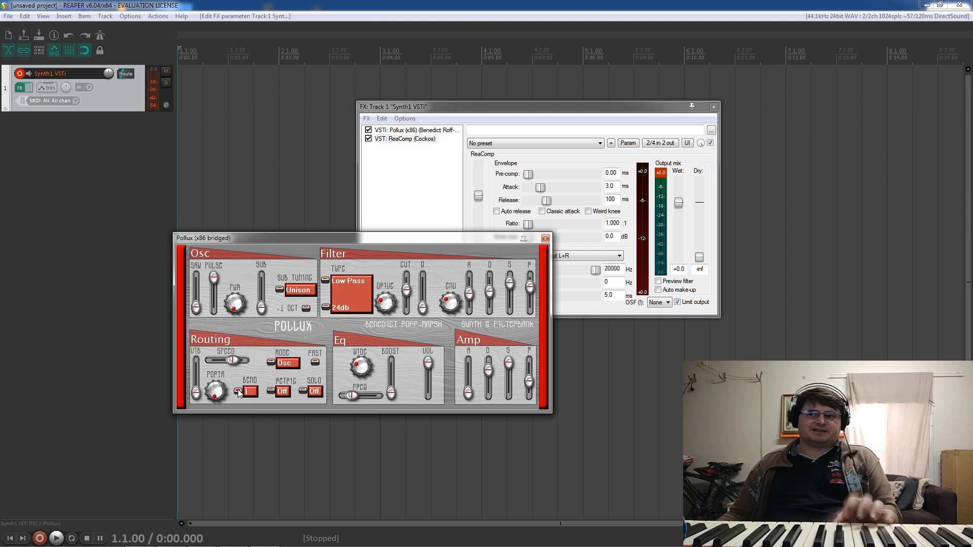
pyautogui.click(238, 392)
pyautogui.click(238, 391)
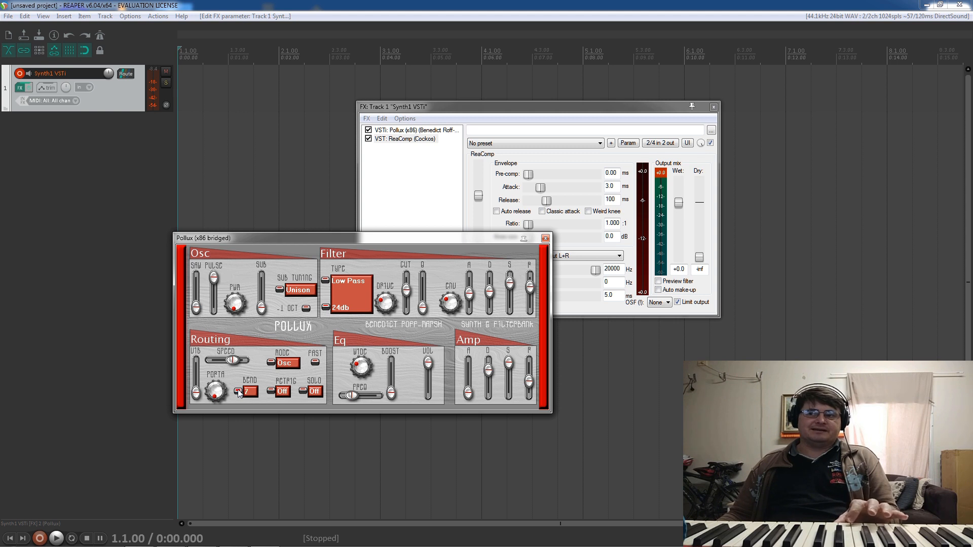
pyautogui.click(238, 392)
pyautogui.click(238, 392)
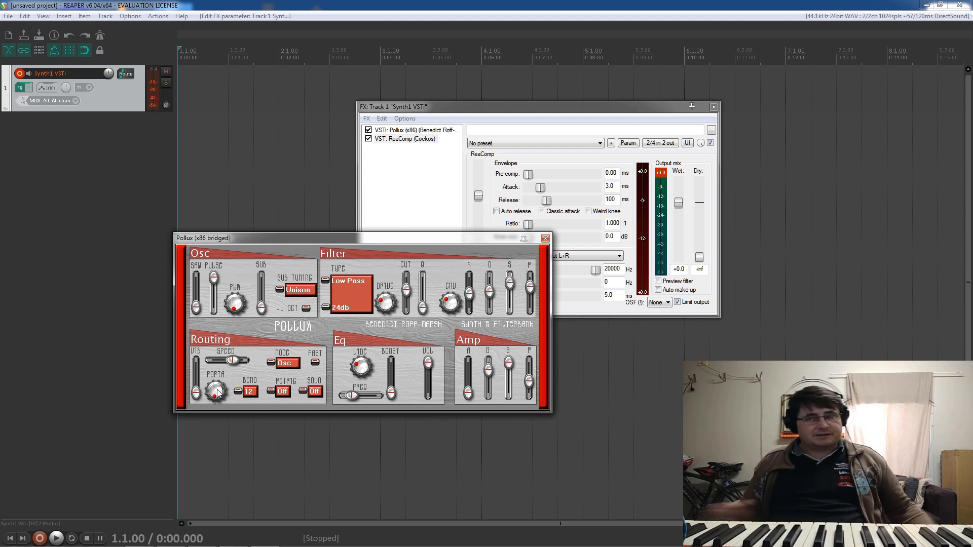
pyautogui.click(238, 392)
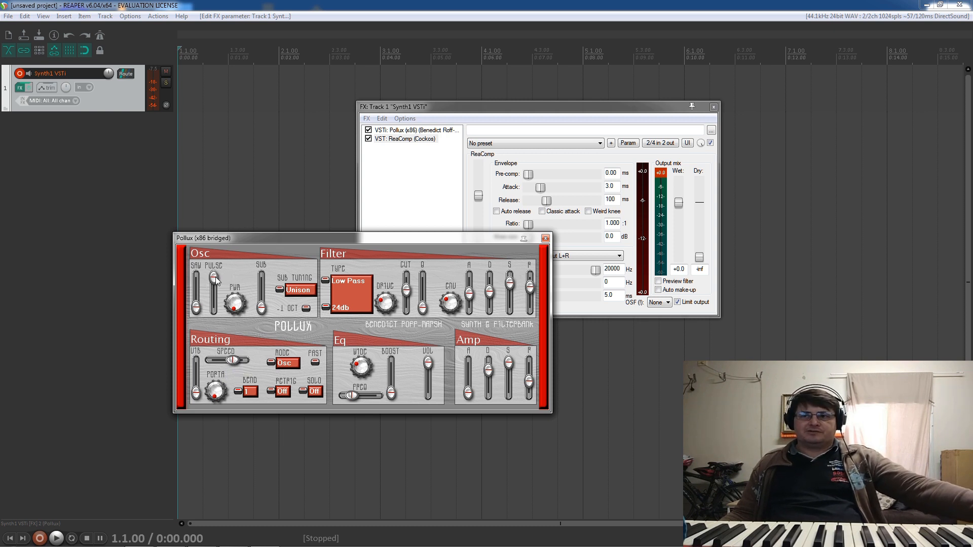
# Step: Swap the full pulse wave for a full saw, and try maximum vibrato at slower and faster speeds
pyautogui.moveTo(215, 278); pyautogui.dragTo(229, 366)
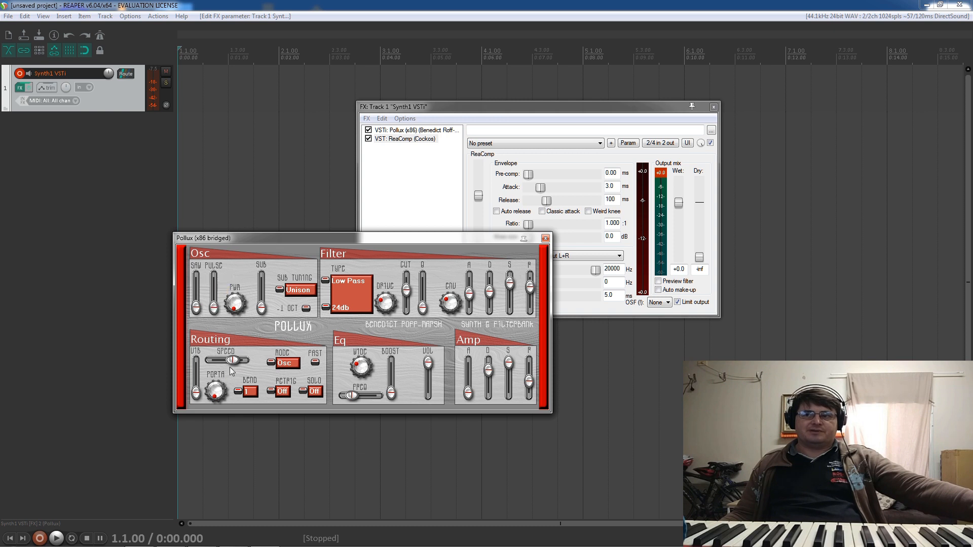
pyautogui.moveTo(197, 308); pyautogui.dragTo(218, 188)
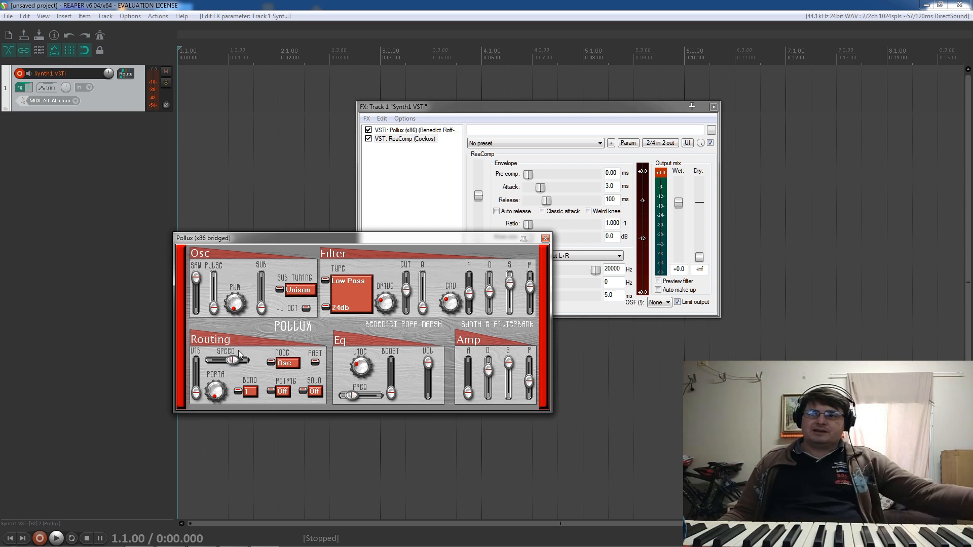
pyautogui.moveTo(198, 398); pyautogui.dragTo(197, 361)
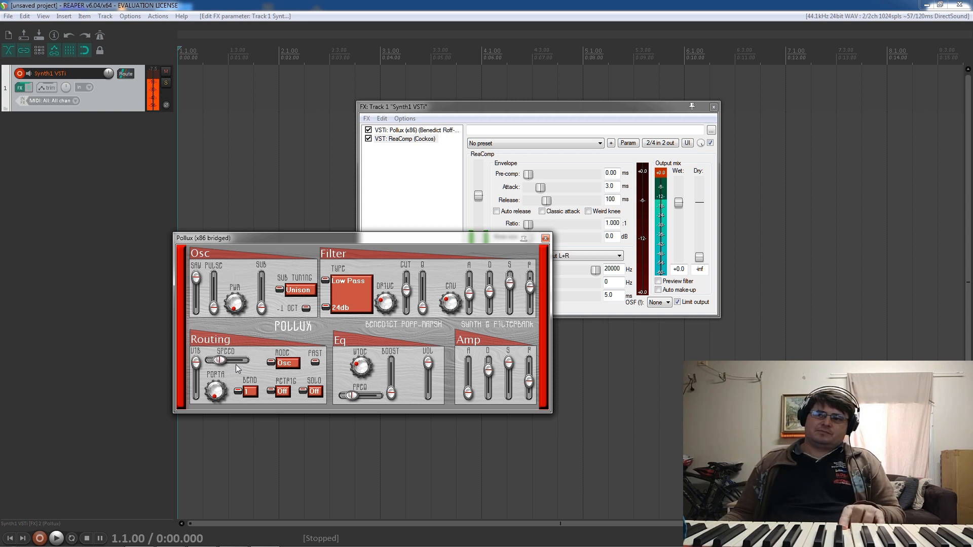
pyautogui.moveTo(252, 366); pyautogui.dragTo(321, 375)
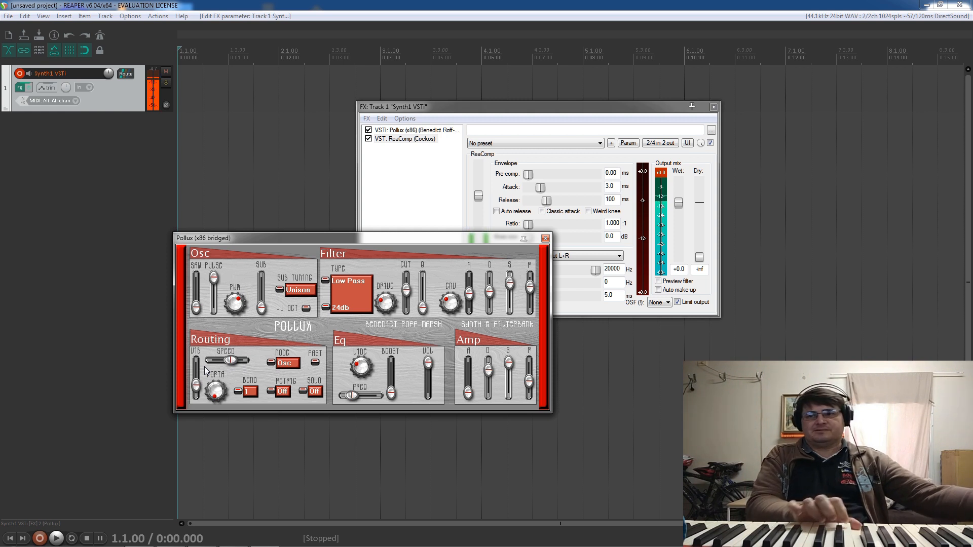
# Step: Raise the amp attack to mid-range and lengthen its release slightly, with mid-range sustain and slightly longer decay on the filter envelope
pyautogui.moveTo(471, 391); pyautogui.dragTo(478, 331)
pyautogui.moveTo(529, 382); pyautogui.dragTo(529, 378)
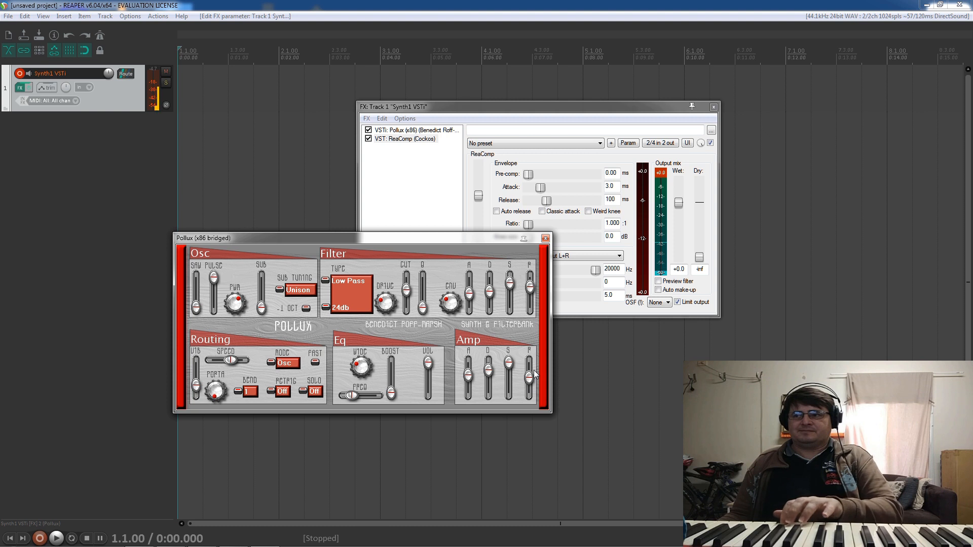
pyautogui.moveTo(510, 281); pyautogui.dragTo(512, 312)
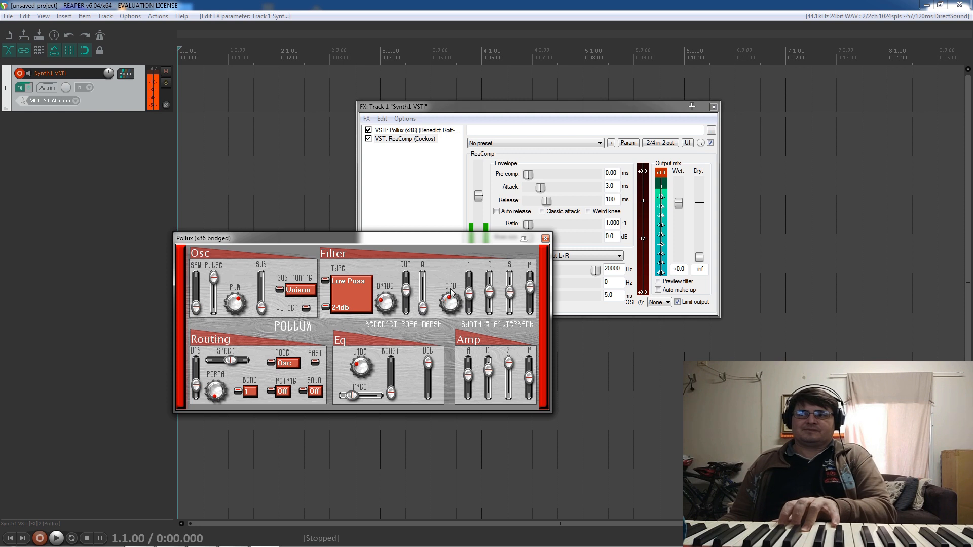
pyautogui.moveTo(490, 294); pyautogui.dragTo(490, 290)
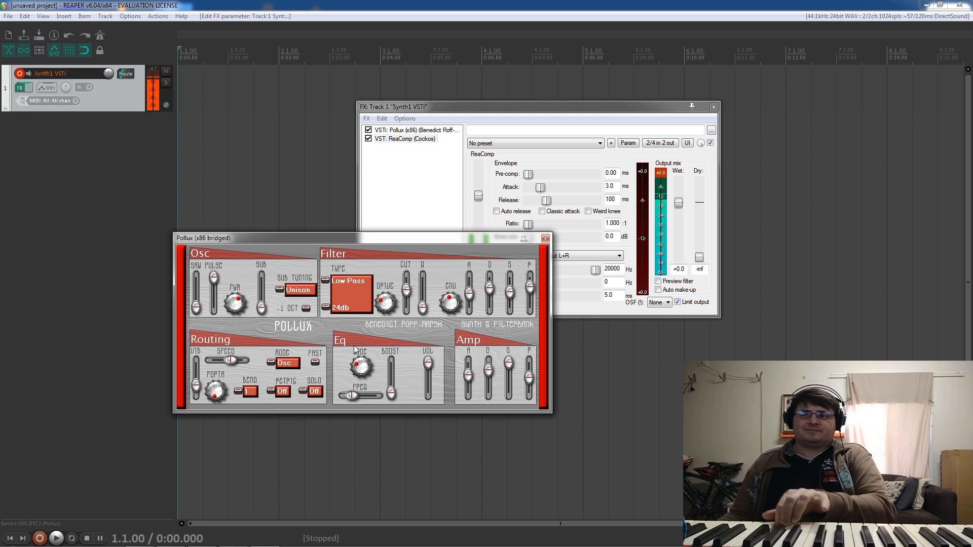
# Step: Slow the vibrato speed, try the vibrato amount at maximum, and return the amount to minimum
pyautogui.moveTo(234, 360); pyautogui.dragTo(235, 361)
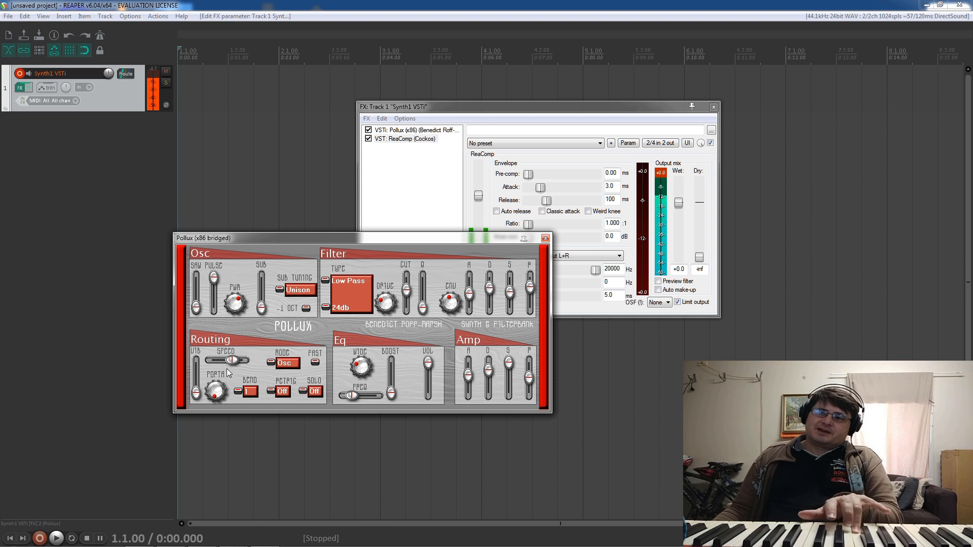
pyautogui.moveTo(195, 393); pyautogui.dragTo(197, 388)
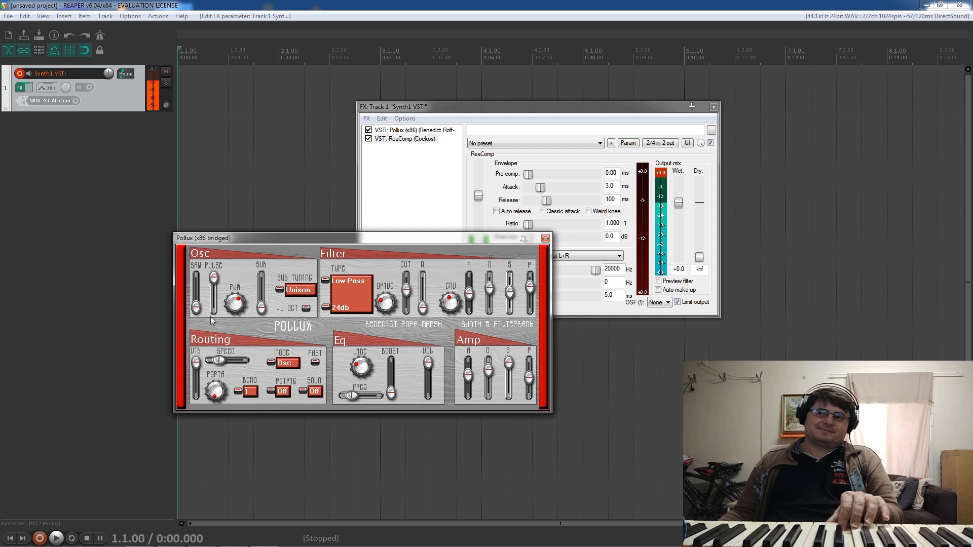
pyautogui.moveTo(199, 361); pyautogui.dragTo(201, 405)
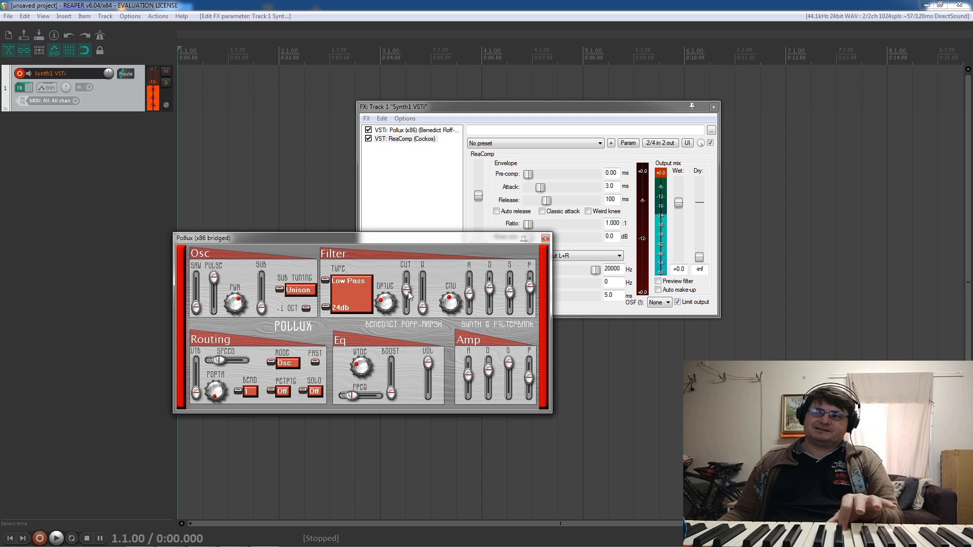
# Step: Lower the filter cutoff slightly and fine-tune the filter's envelope amount
pyautogui.moveTo(408, 295)
pyautogui.mouseDown()
pyautogui.moveTo(414, 284)
pyautogui.moveTo(417, 307)
pyautogui.moveTo(422, 282)
pyautogui.moveTo(420, 325)
pyautogui.moveTo(419, 291)
pyautogui.mouseUp()
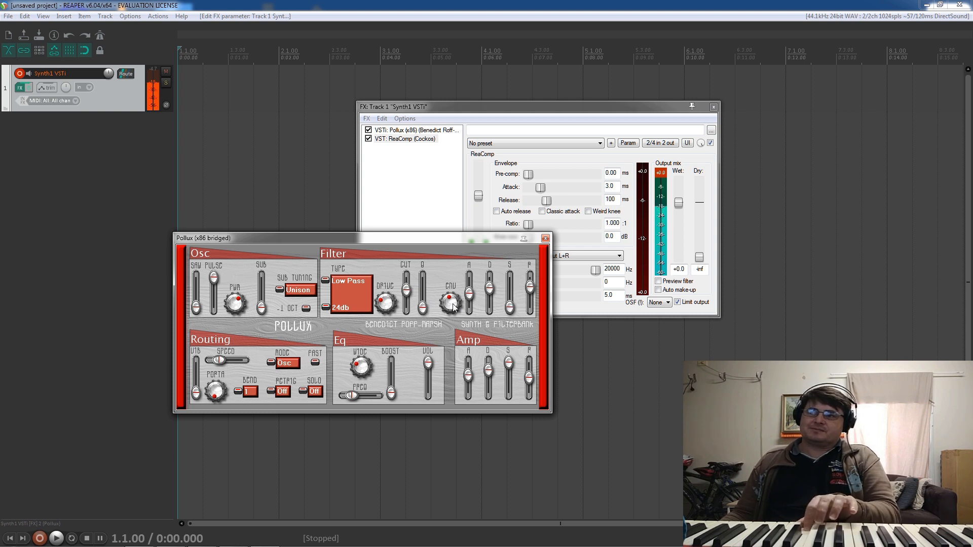
pyautogui.moveTo(407, 291); pyautogui.dragTo(412, 311)
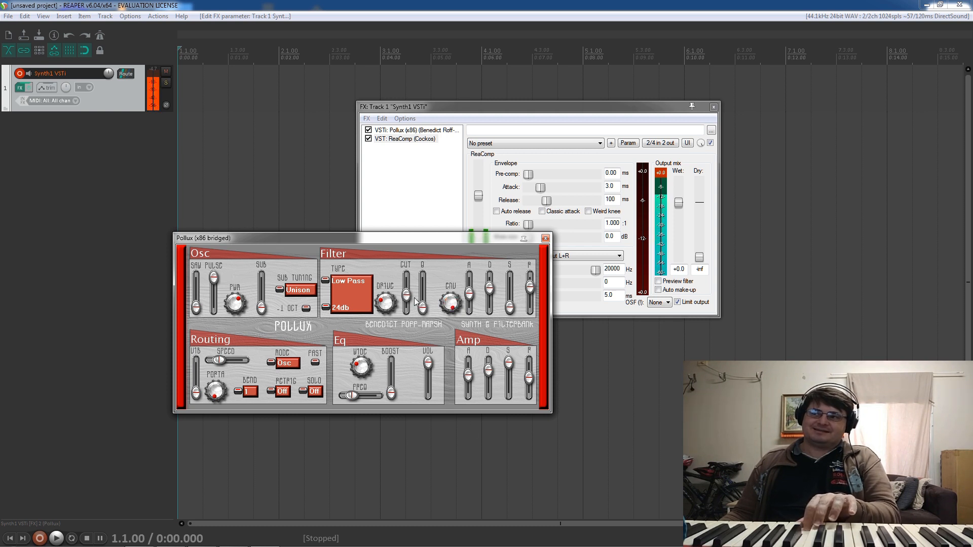
pyautogui.moveTo(455, 304); pyautogui.dragTo(453, 299)
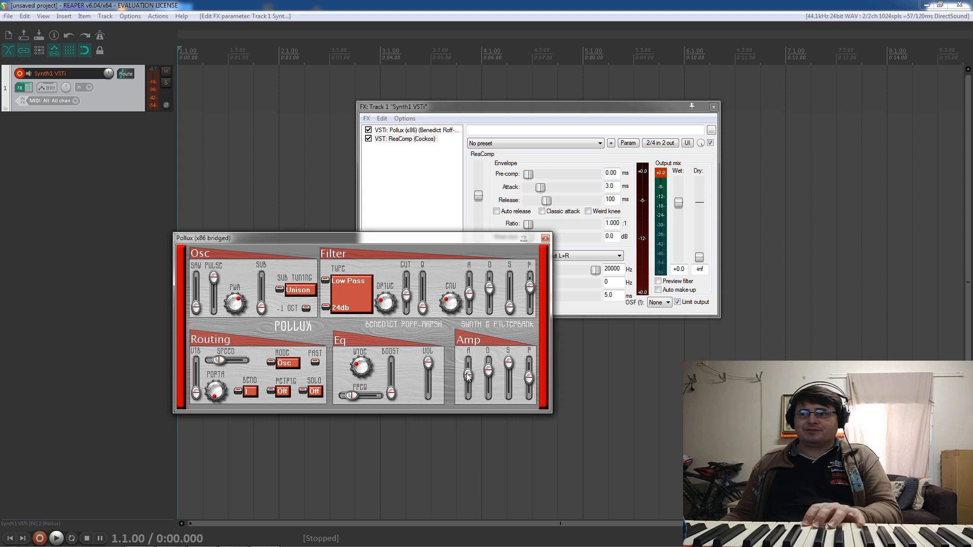
# Step: Set the filter and amp attacks to minimum, and shorten the filter envelope's decay and release
pyautogui.moveTo(470, 297); pyautogui.dragTo(471, 309)
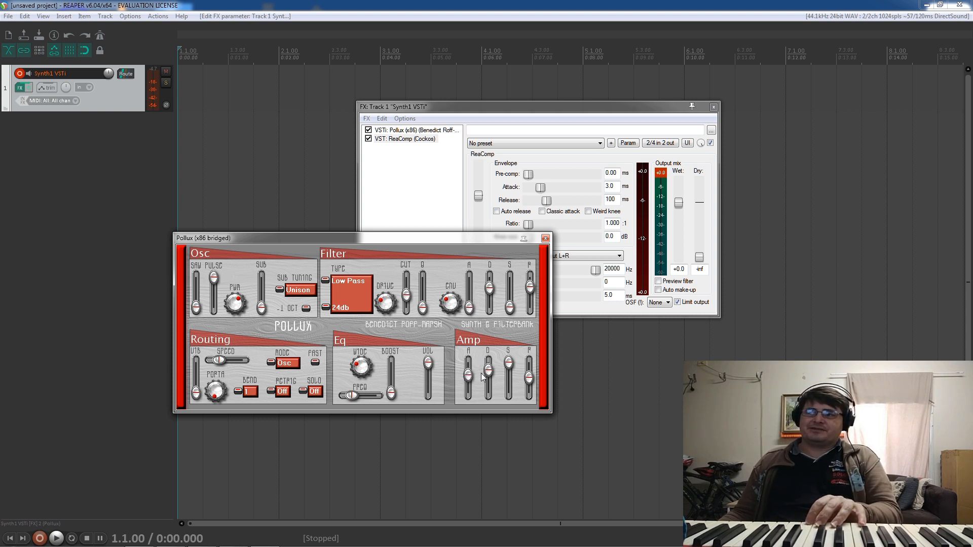
pyautogui.moveTo(491, 289); pyautogui.dragTo(531, 306)
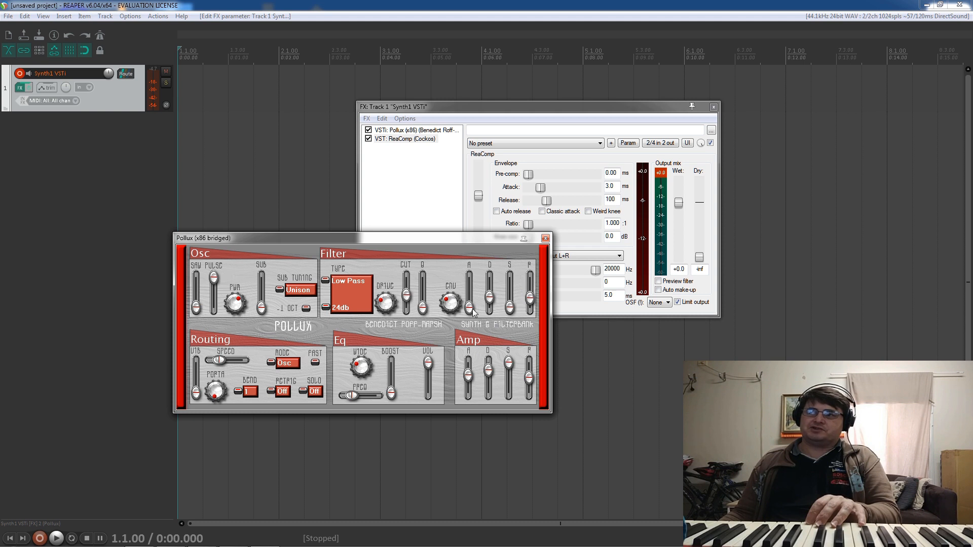
pyautogui.moveTo(469, 376); pyautogui.dragTo(469, 393)
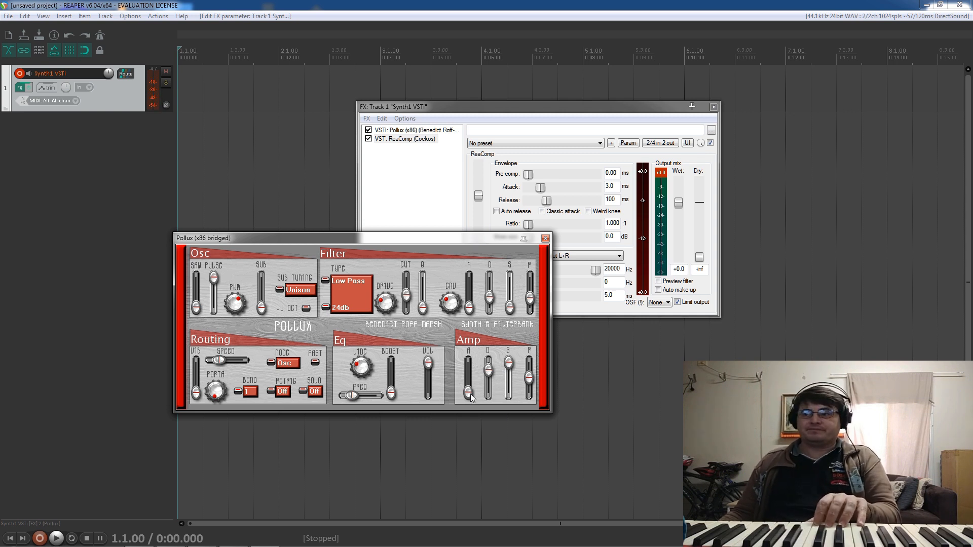
# Step: Try a slow amp attack with maximum filter decay, and return the attack to minimum and the decay to mid-range
pyautogui.moveTo(469, 393); pyautogui.dragTo(479, 333)
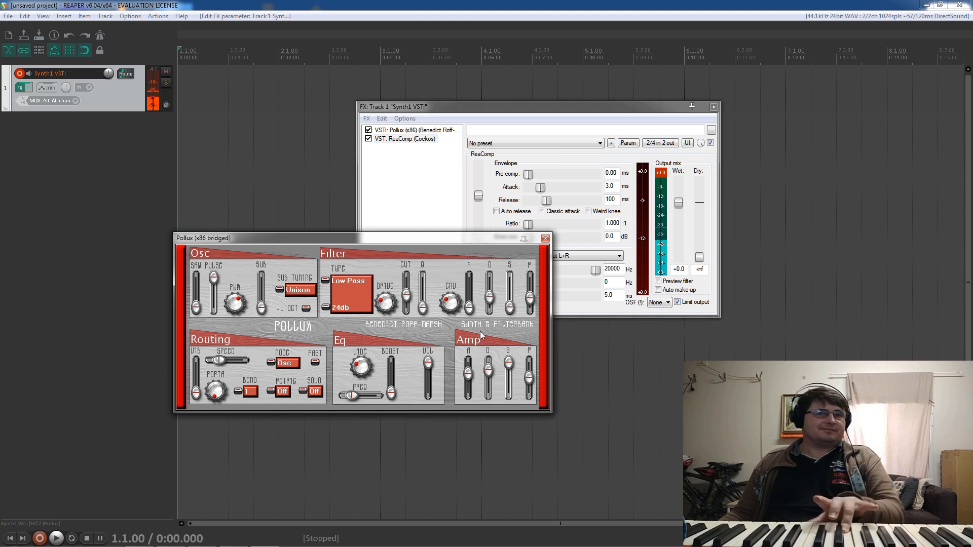
pyautogui.moveTo(470, 375); pyautogui.dragTo(476, 359)
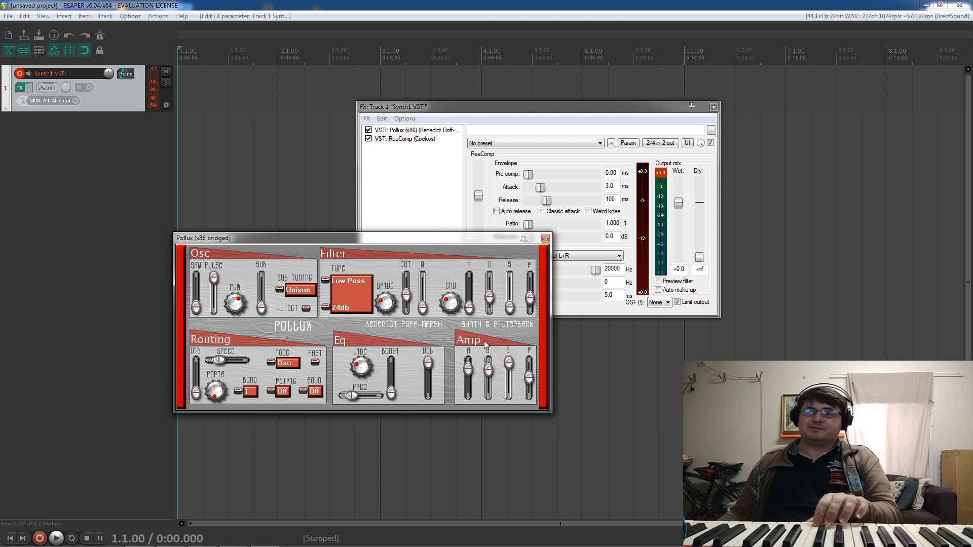
pyautogui.moveTo(489, 299); pyautogui.dragTo(490, 277)
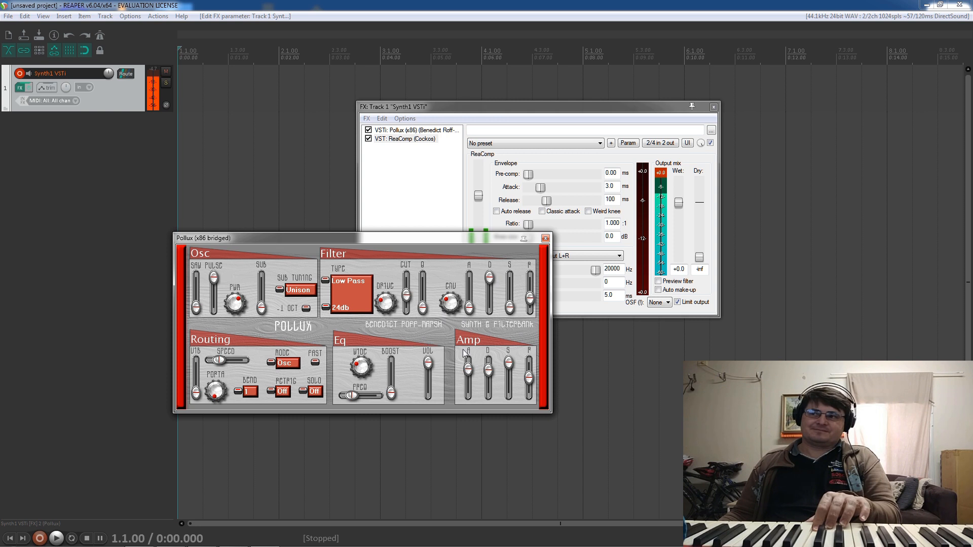
pyautogui.moveTo(468, 368); pyautogui.dragTo(468, 394)
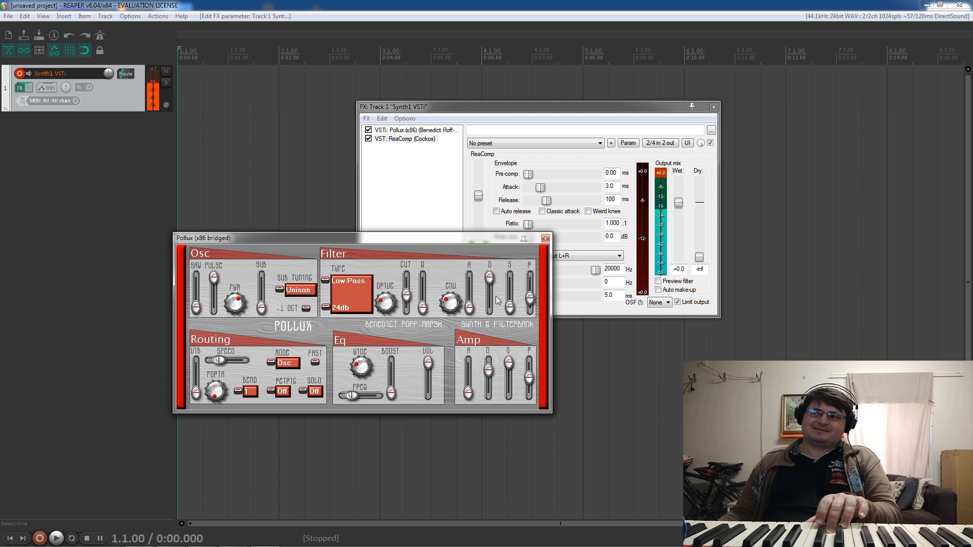
pyautogui.moveTo(493, 279); pyautogui.dragTo(491, 351)
pyautogui.moveTo(469, 393)
pyautogui.mouseDown()
pyautogui.moveTo(471, 379)
pyautogui.moveTo(471, 401)
pyautogui.mouseUp()
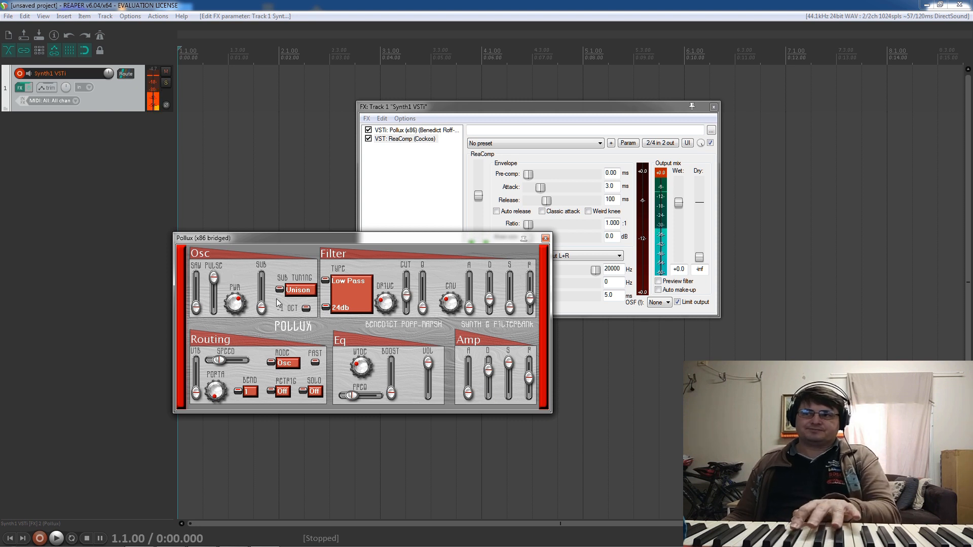
# Step: Raise the sub oscillator to maximum beside the full pulse wave, and cycle the sub tuning back to Unison
pyautogui.moveTo(216, 277)
pyautogui.mouseDown()
pyautogui.moveTo(216, 310)
pyautogui.moveTo(213, 276)
pyautogui.mouseUp()
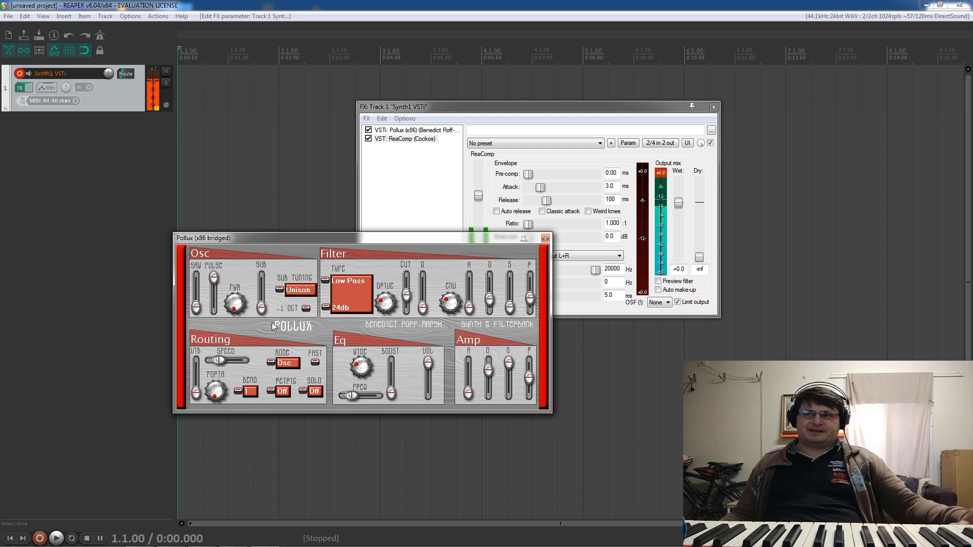
pyautogui.moveTo(261, 307); pyautogui.dragTo(261, 277)
pyautogui.click(280, 291)
pyautogui.click(281, 290)
pyautogui.click(280, 291)
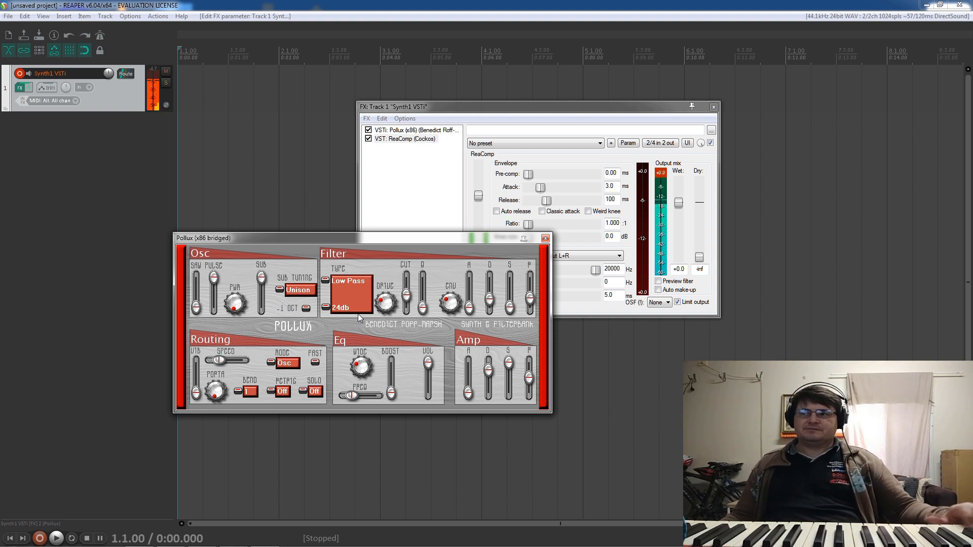
# Step: Sweep the filter cutoff, leave it slightly below mid-range, and raise the filter's Q to about mid-range
pyautogui.moveTo(407, 297); pyautogui.dragTo(407, 283)
pyautogui.moveTo(412, 249); pyautogui.dragTo(412, 258)
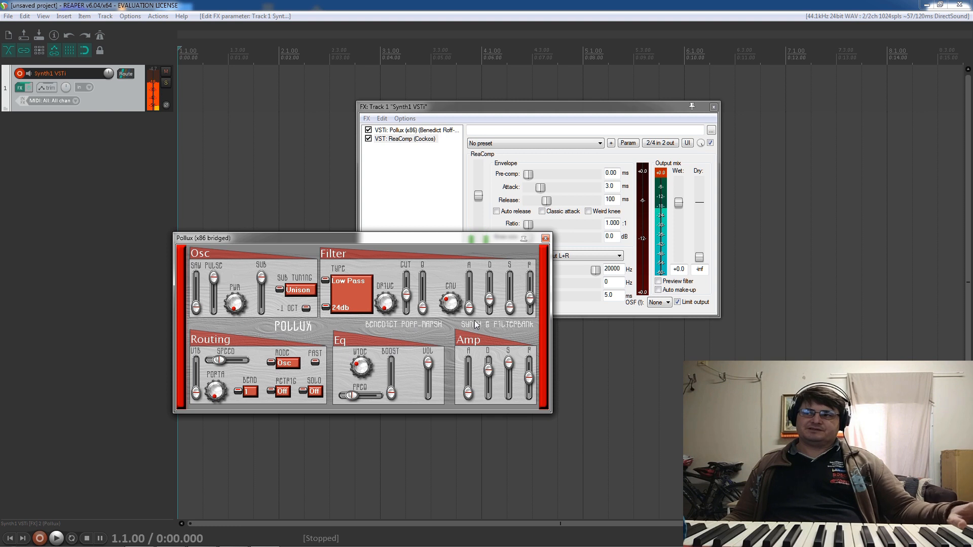
pyautogui.moveTo(467, 396); pyautogui.dragTo(468, 380)
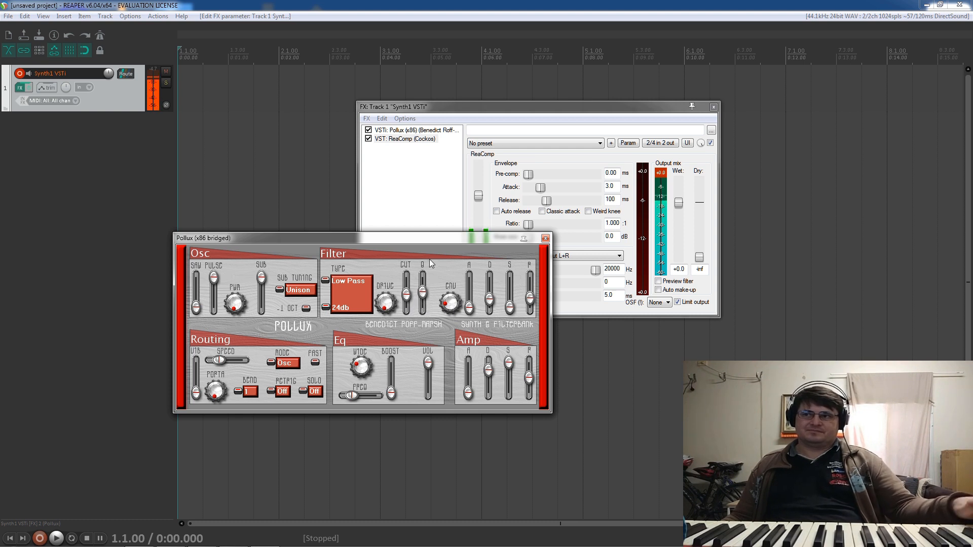
pyautogui.moveTo(385, 301); pyautogui.dragTo(409, 310)
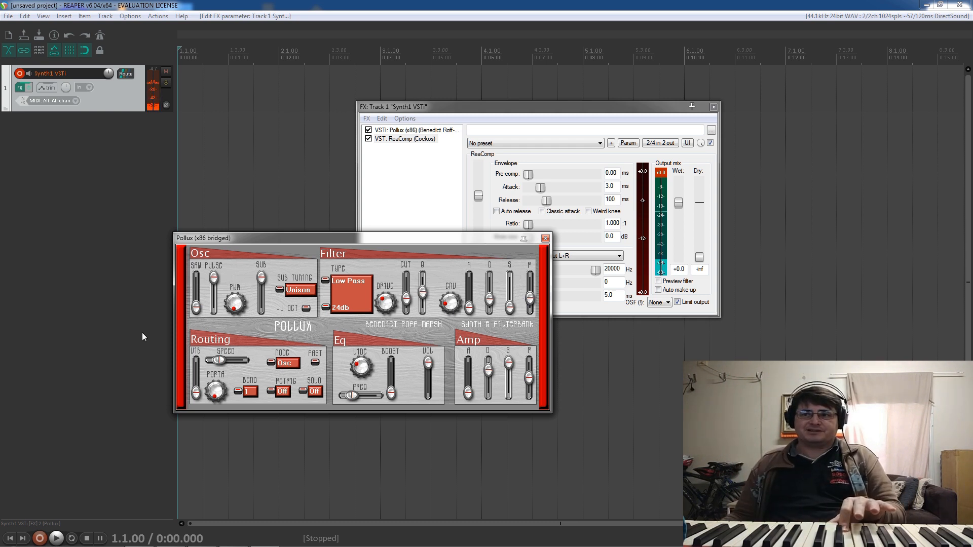
# Step: Raise the vibrato amount to maximum and its speed to about mid-range
pyautogui.moveTo(195, 393); pyautogui.dragTo(226, 360)
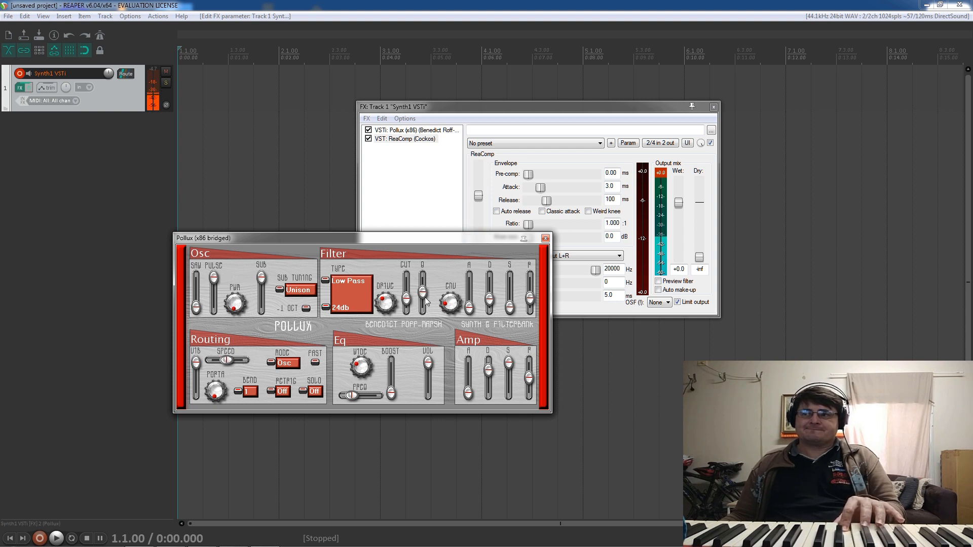
# Step: Raise the filter cutoff slightly above mid-range, nudge the vibrato speed up, and lower the vibrato amount to about a quarter
pyautogui.moveTo(406, 296); pyautogui.dragTo(424, 266)
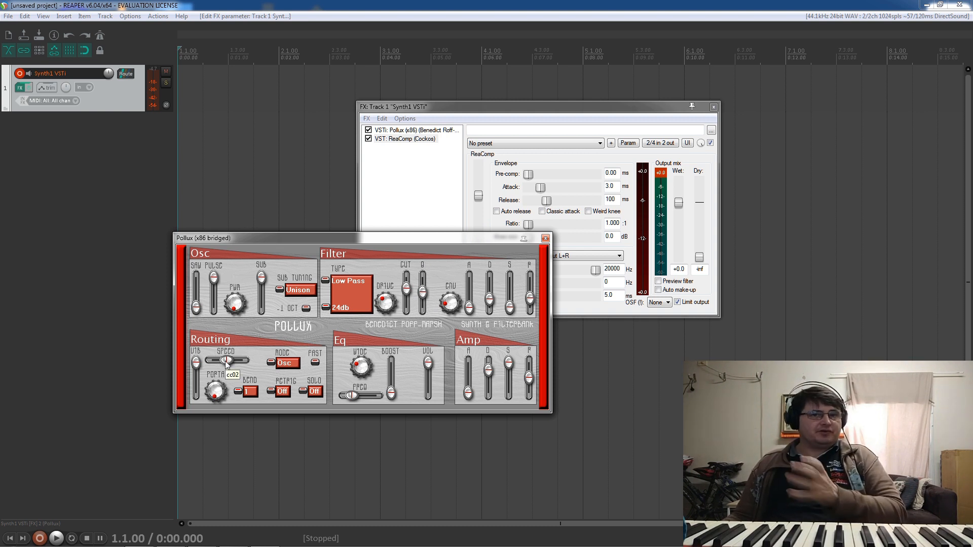
pyautogui.moveTo(227, 362); pyautogui.dragTo(191, 436)
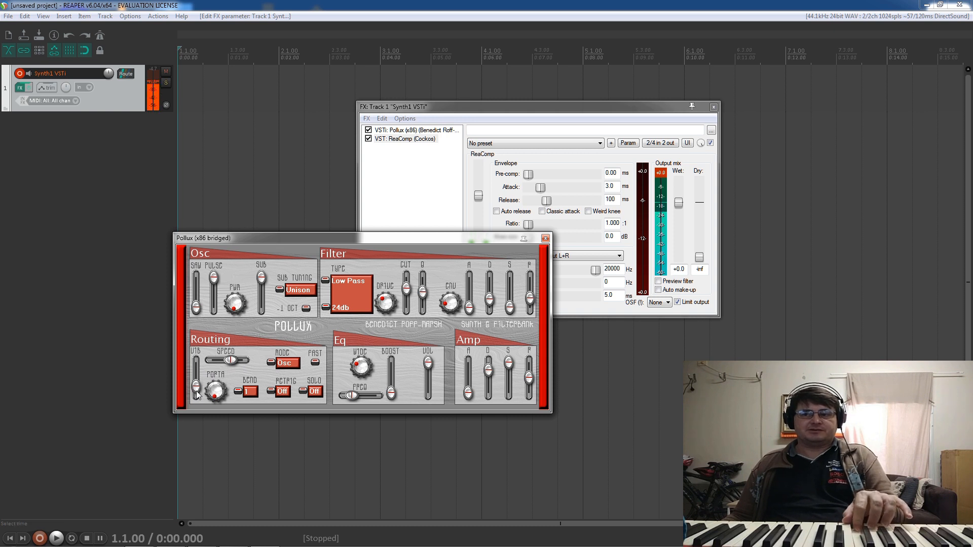
pyautogui.moveTo(197, 394); pyautogui.dragTo(207, 424)
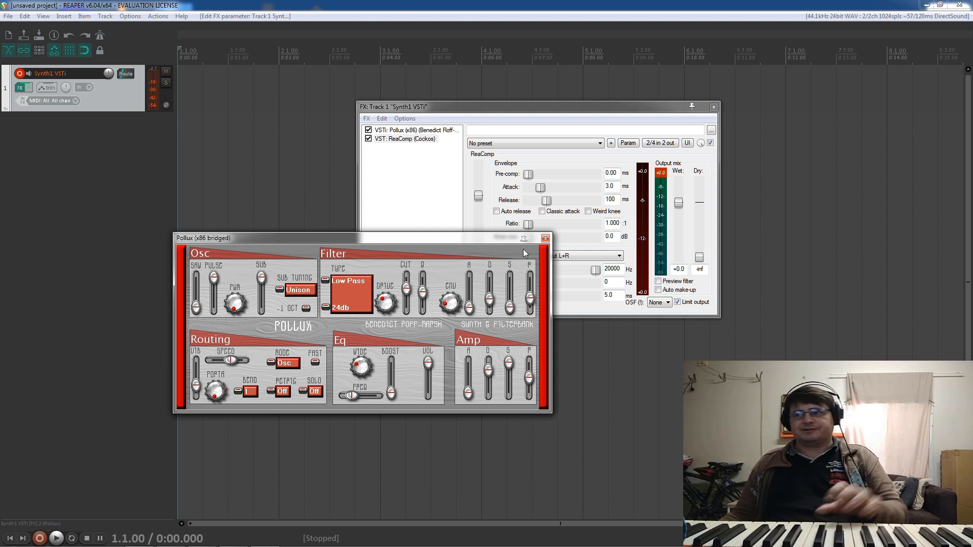
# Step: Add the Time (x86) delay VST to the Synth1 VSTi track's effect chain
pyautogui.click(545, 238)
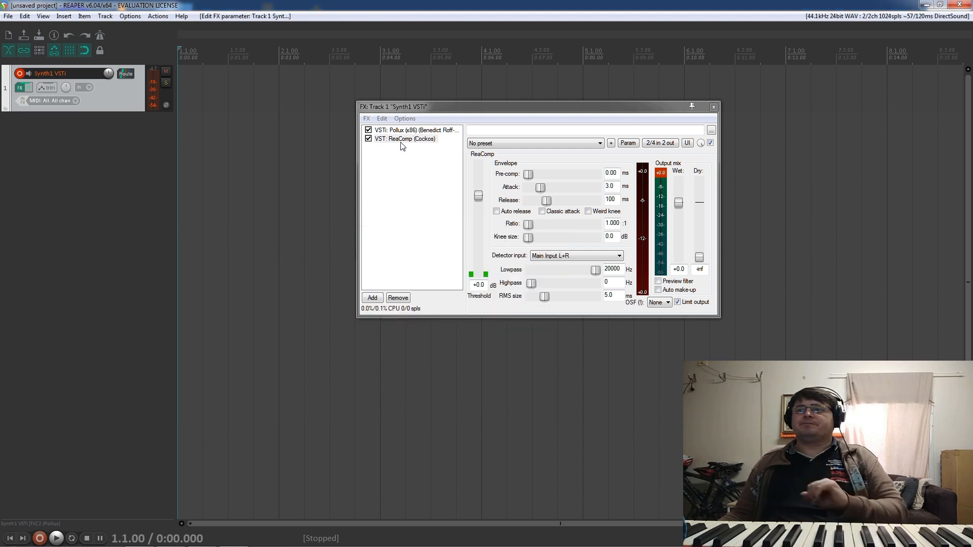
pyautogui.click(389, 131)
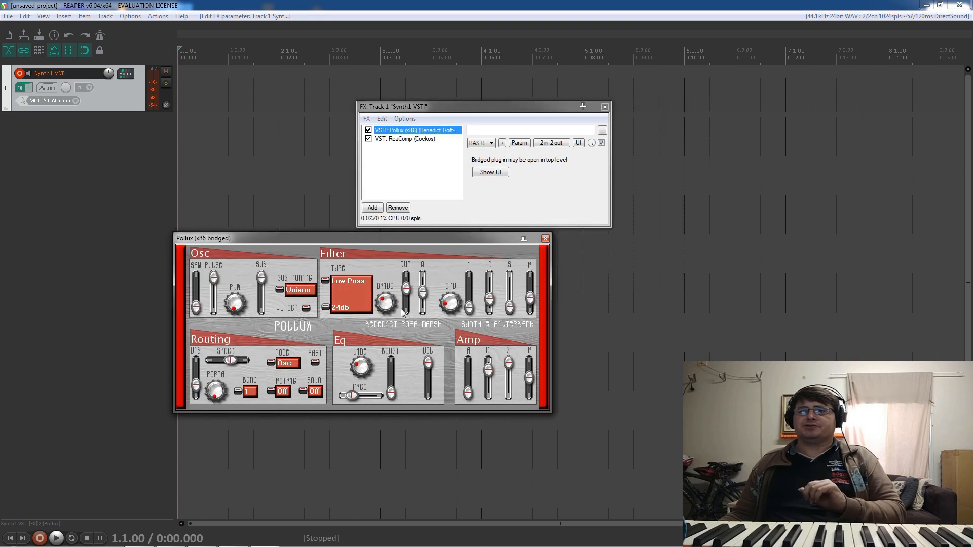
pyautogui.click(545, 239)
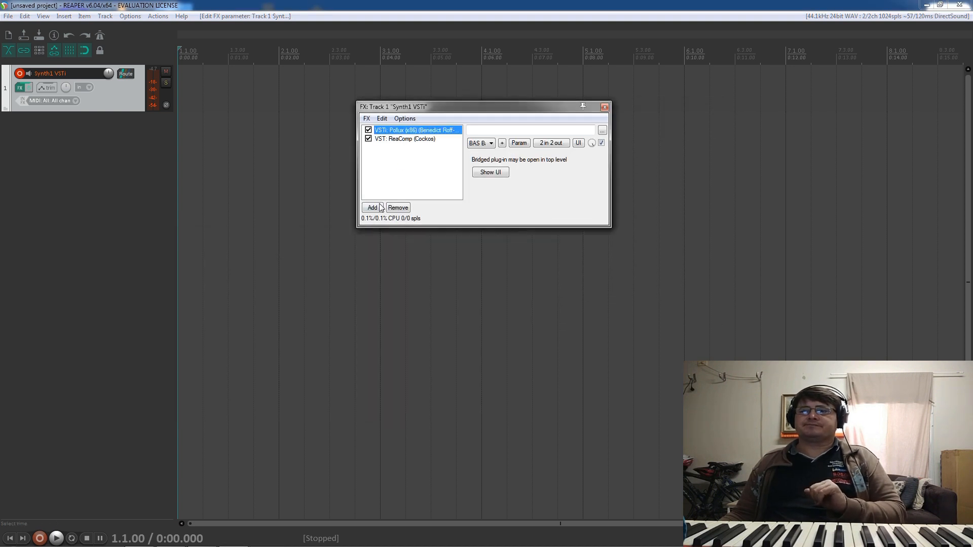
pyautogui.click(373, 208)
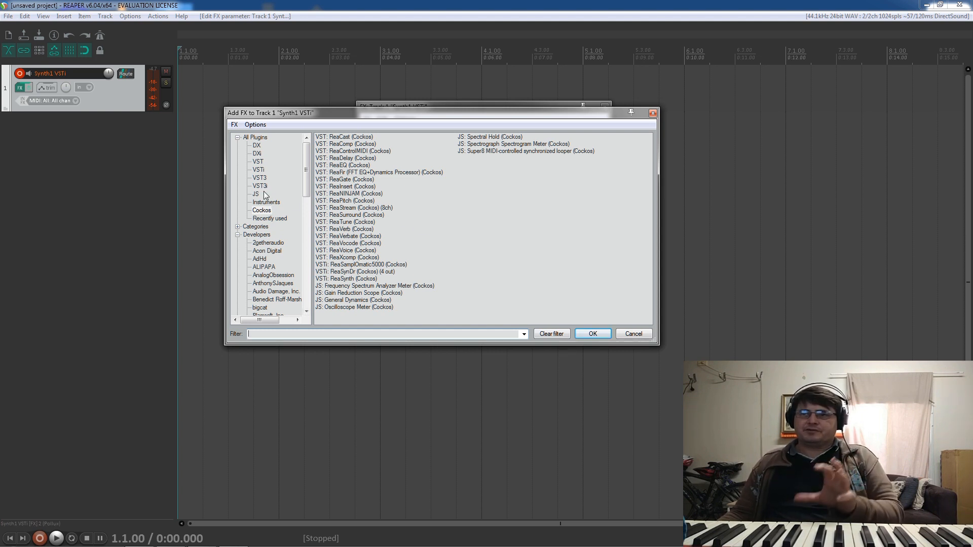
pyautogui.click(258, 162)
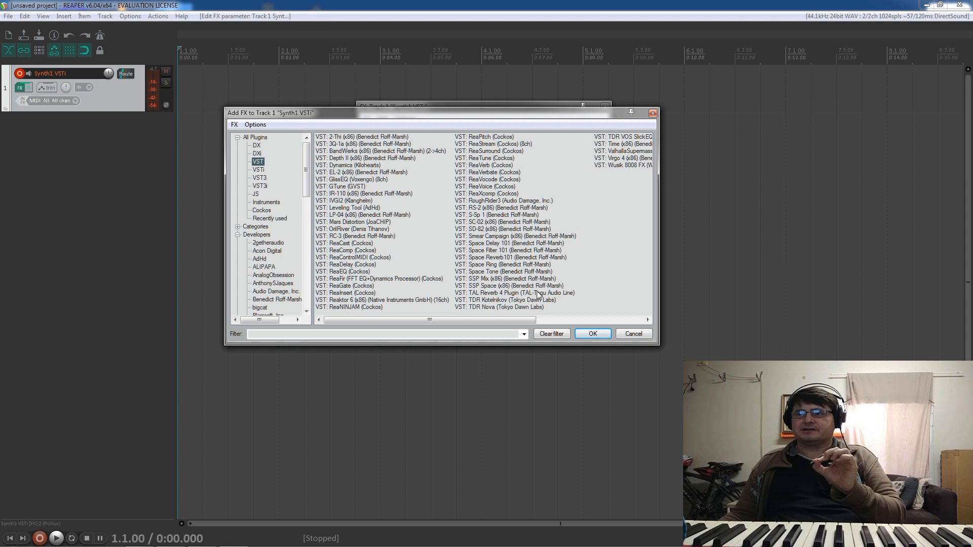
pyautogui.click(620, 144)
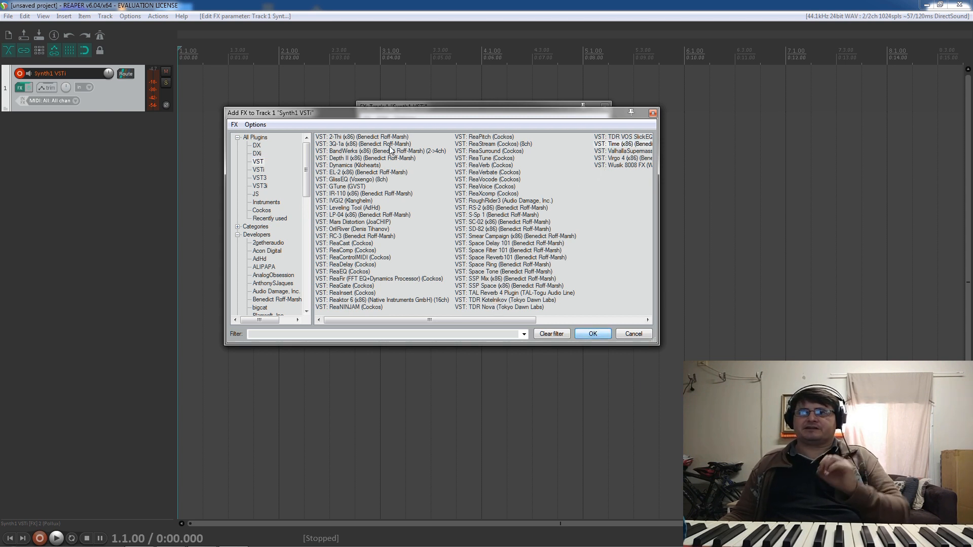
pyautogui.click(593, 334)
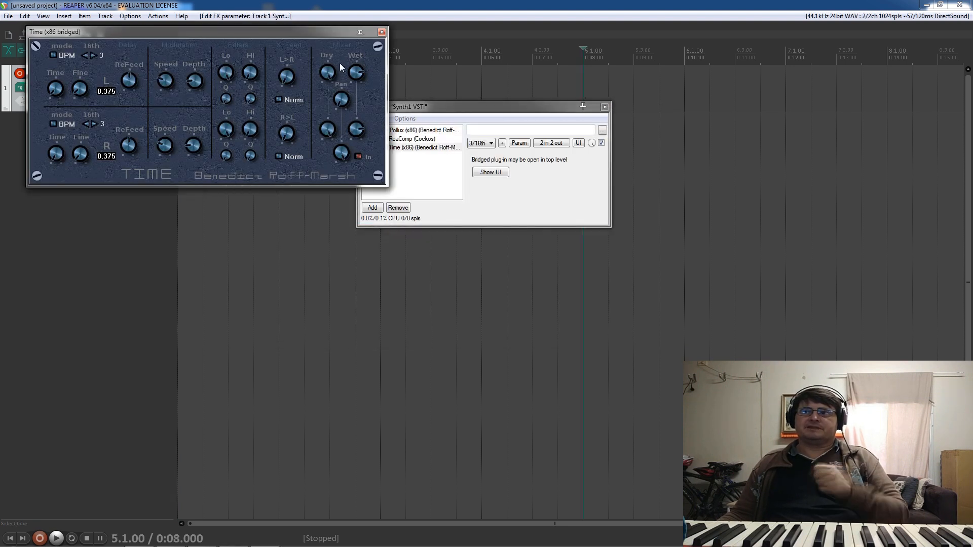
# Step: Show the Pollux synth again and arrange its window above the Time delay's so both are fully visible
pyautogui.moveTo(299, 34); pyautogui.dragTo(455, 241)
pyautogui.click(409, 131)
pyautogui.moveTo(369, 238); pyautogui.dragTo(331, 39)
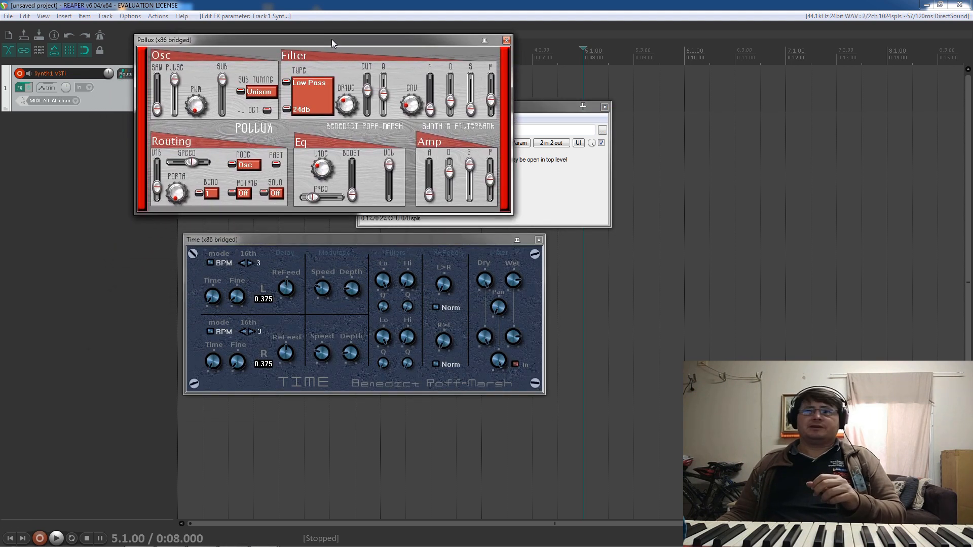
pyautogui.moveTo(348, 238); pyautogui.dragTo(358, 278)
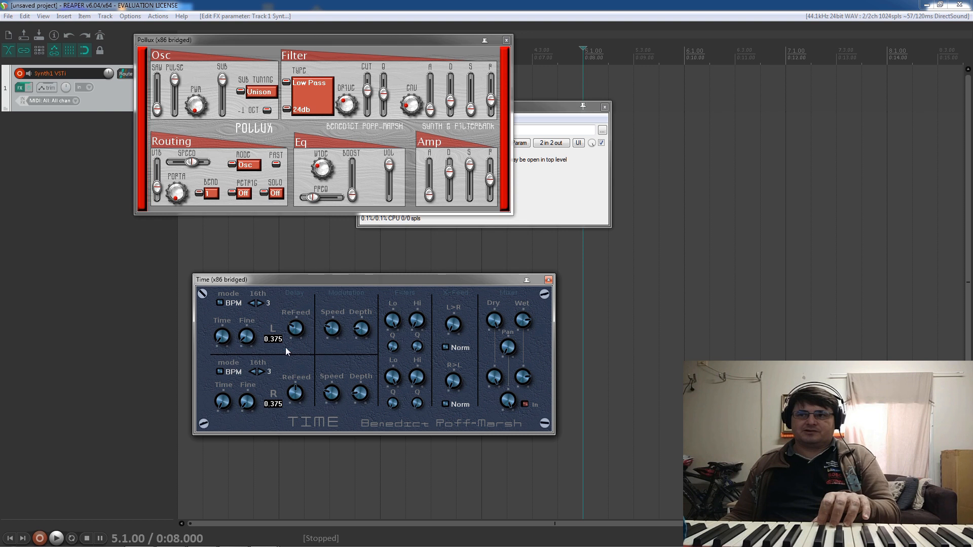
# Step: Adjust the ReFeed amounts of the Time delay's left and right channels
pyautogui.moveTo(296, 394); pyautogui.dragTo(322, 521)
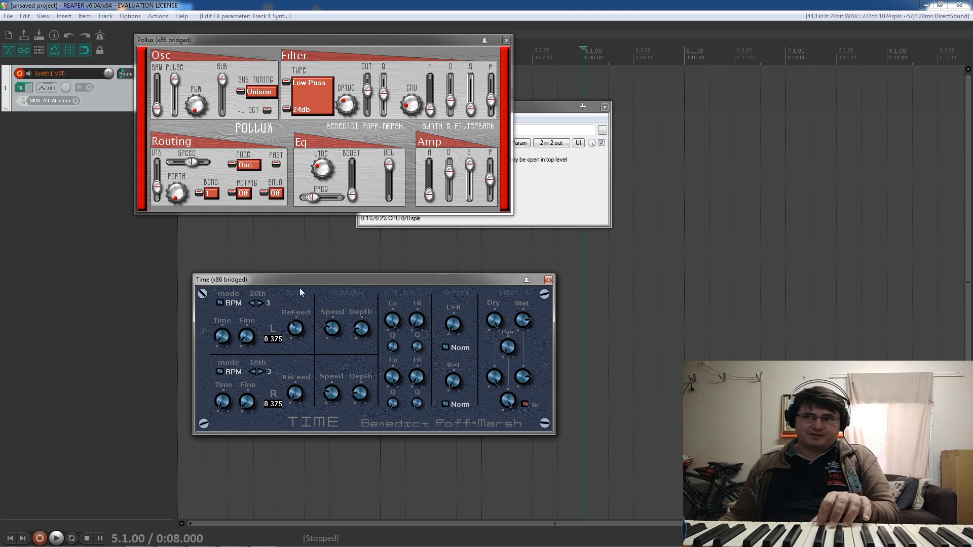
pyautogui.moveTo(331, 301); pyautogui.dragTo(330, 290)
pyautogui.moveTo(298, 391); pyautogui.dragTo(308, 354)
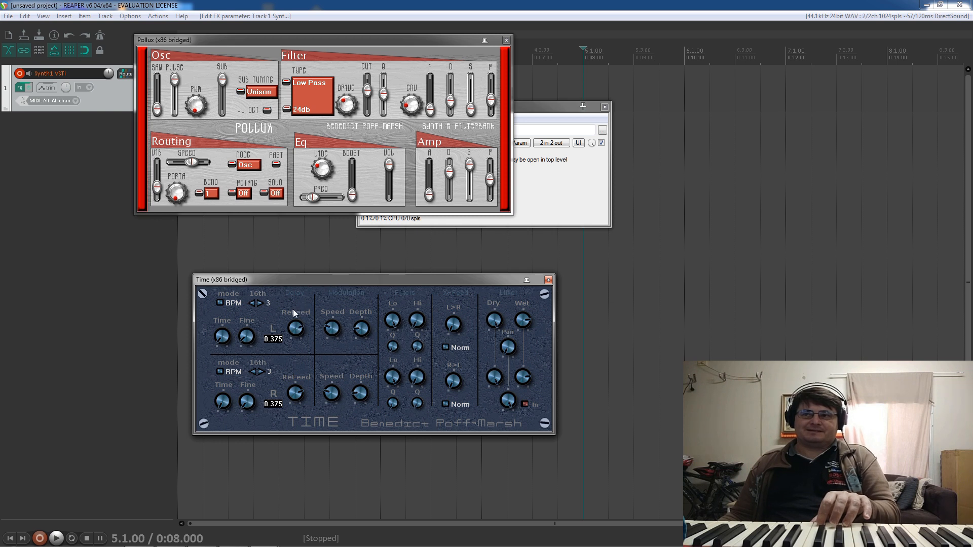
# Step: Move the Time delay ahead of ReaComp in the effect chain, and place the Pollux window back above the delay
pyautogui.moveTo(329, 40); pyautogui.dragTo(666, 220)
pyautogui.click(397, 148)
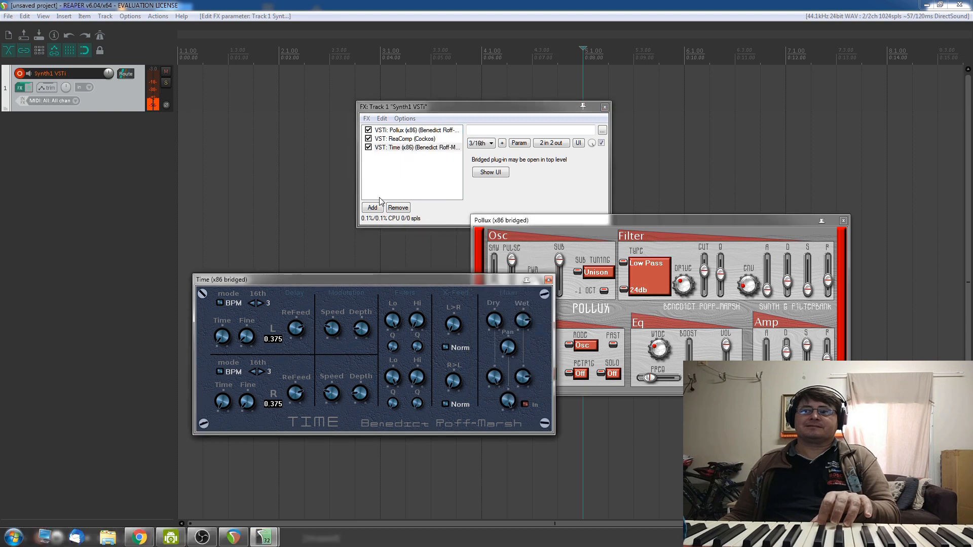
pyautogui.moveTo(399, 149); pyautogui.dragTo(405, 137)
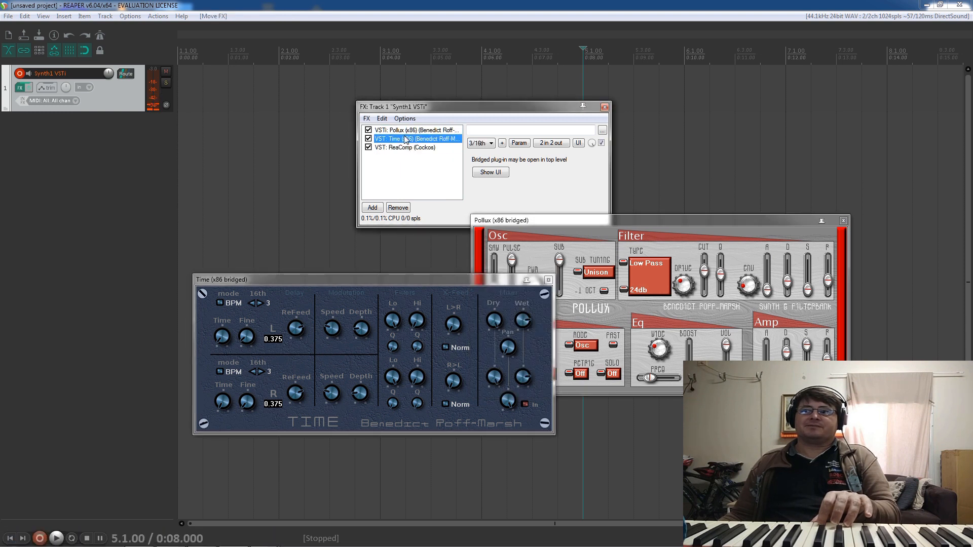
pyautogui.click(554, 223)
pyautogui.moveTo(554, 223); pyautogui.dragTo(111, 58)
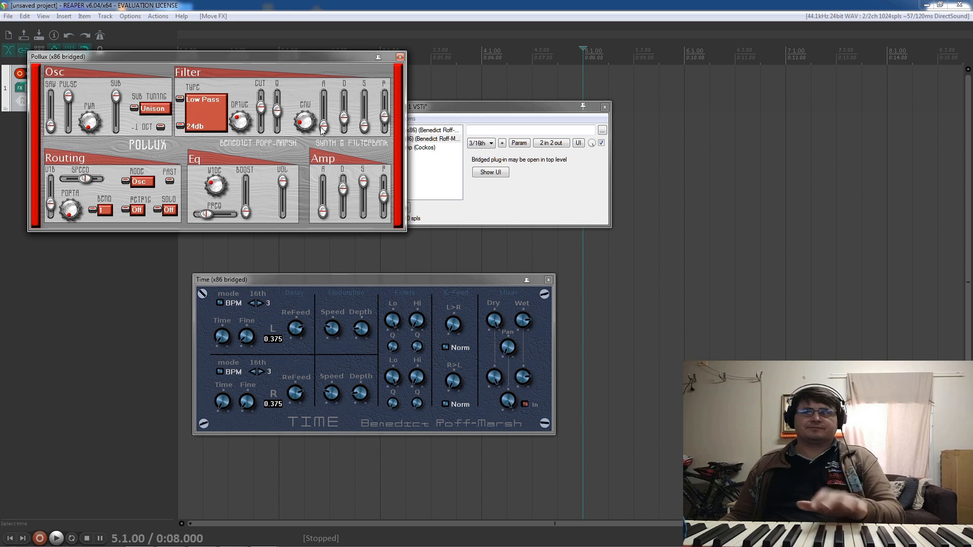
# Step: Raise the Pollux amp attack and filter attack to about mid-range, and lengthen the filter decay slightly
pyautogui.moveTo(325, 209); pyautogui.dragTo(339, 166)
pyautogui.moveTo(326, 127); pyautogui.dragTo(343, 78)
pyautogui.moveTo(345, 116); pyautogui.dragTo(349, 96)
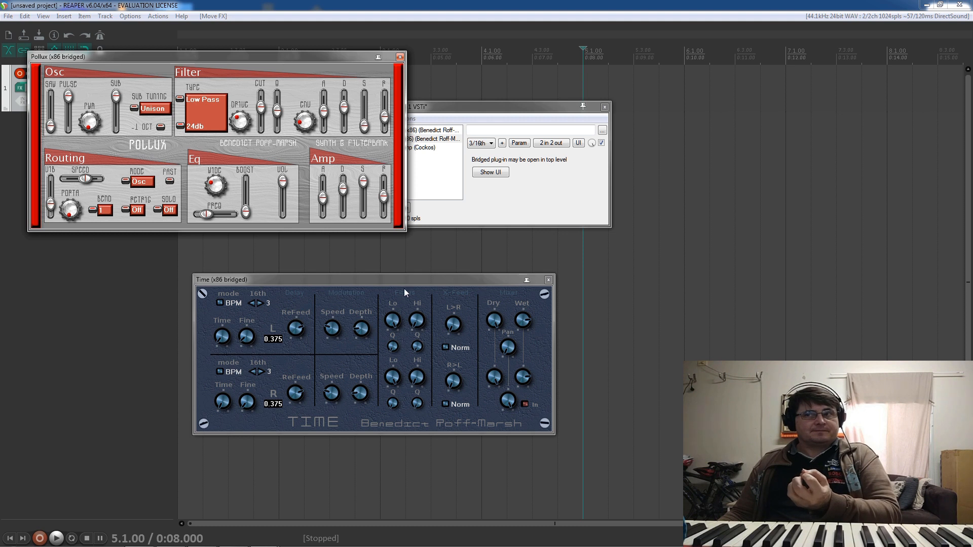
pyautogui.moveTo(208, 59); pyautogui.dragTo(224, 89)
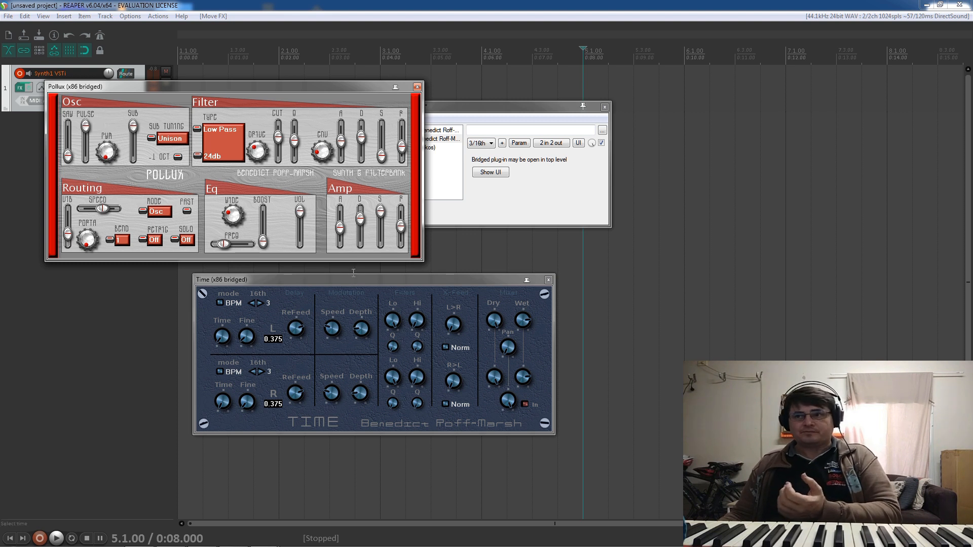
pyautogui.moveTo(354, 282); pyautogui.dragTo(345, 276)
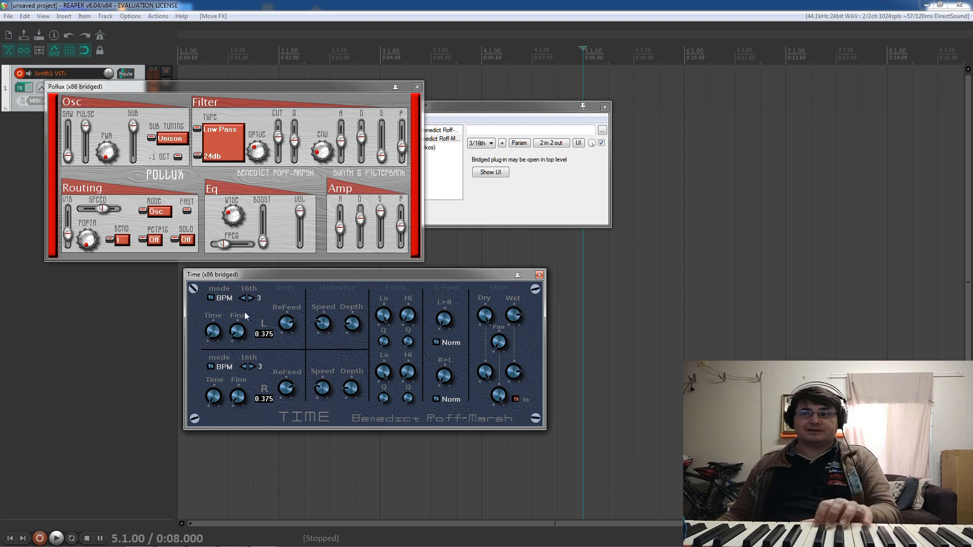
# Step: Switch both Time delay channels to Free mode and set long times, about 0.988 left and 1.70 right
pyautogui.click(211, 298)
pyautogui.click(212, 367)
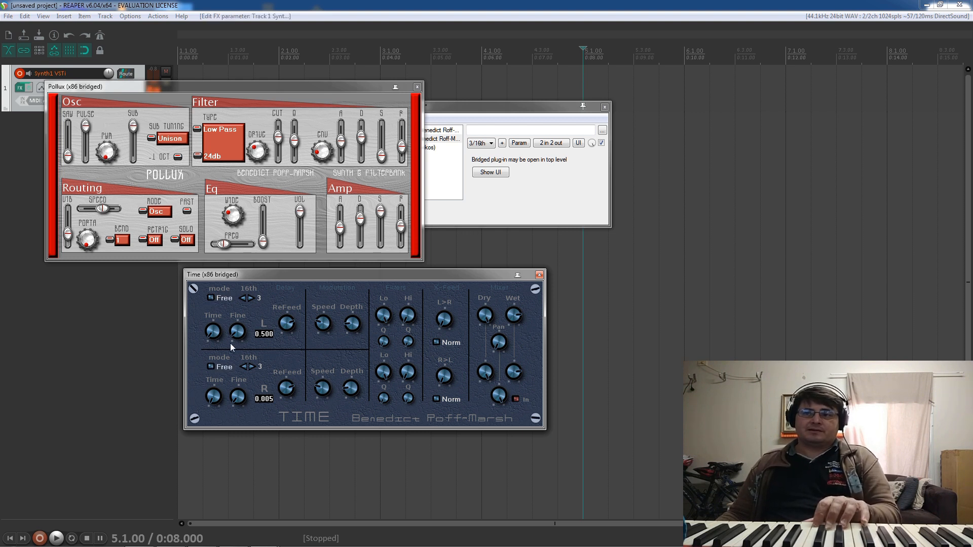
pyautogui.moveTo(213, 333); pyautogui.dragTo(212, 326)
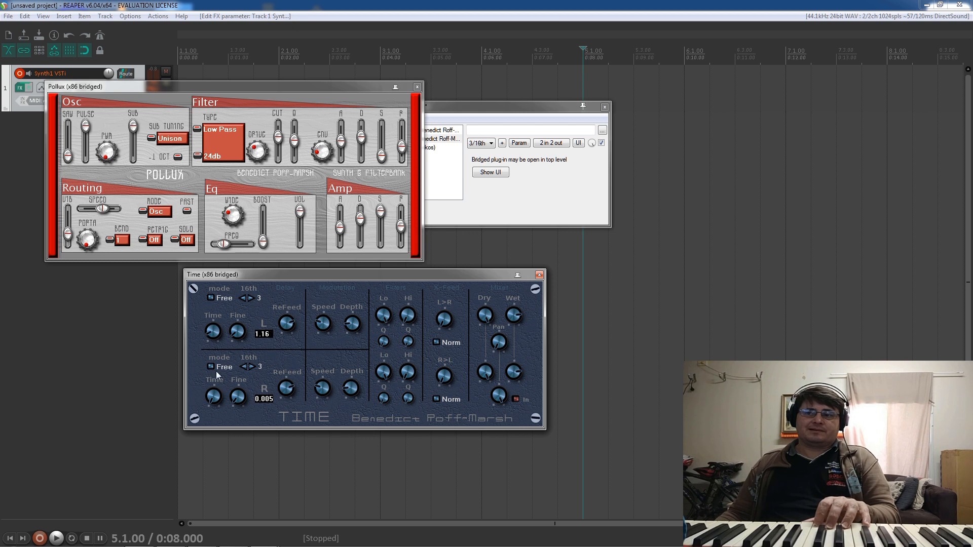
pyautogui.moveTo(213, 396); pyautogui.dragTo(215, 391)
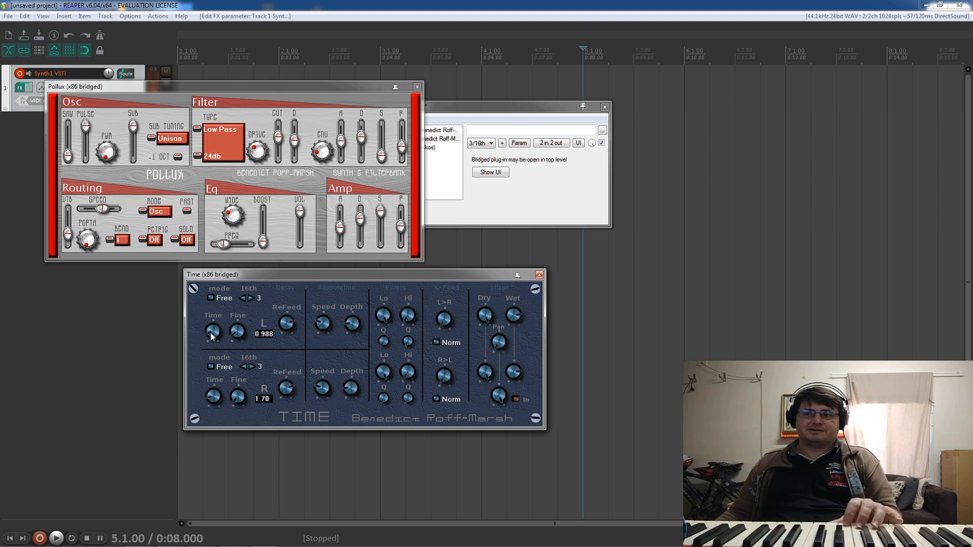
# Step: Try short delay times of 0.112 and 0.168, and long ones of 2.43 and 2.59, and return both channels to BPM mode
pyautogui.moveTo(207, 336); pyautogui.dragTo(211, 339)
pyautogui.moveTo(208, 396); pyautogui.dragTo(207, 417)
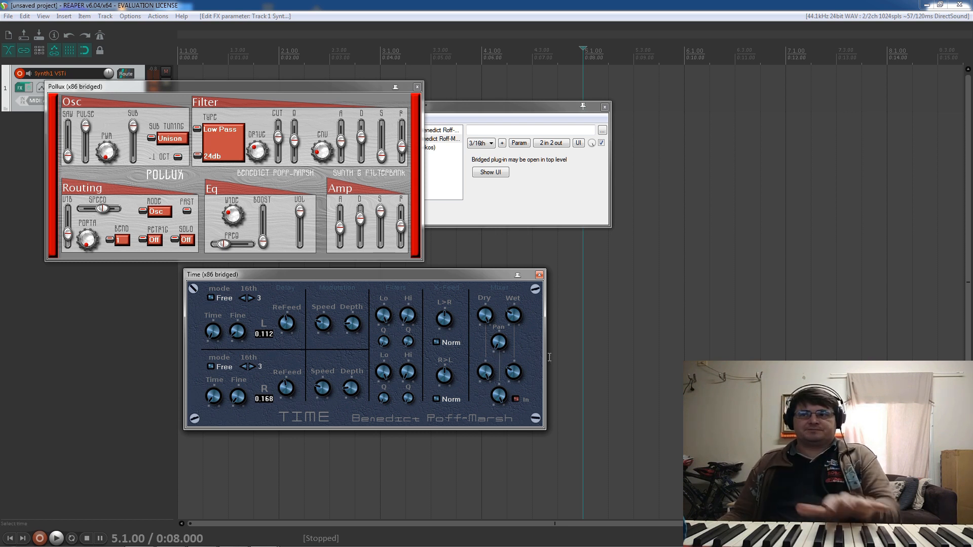
pyautogui.moveTo(213, 332); pyautogui.dragTo(205, 314)
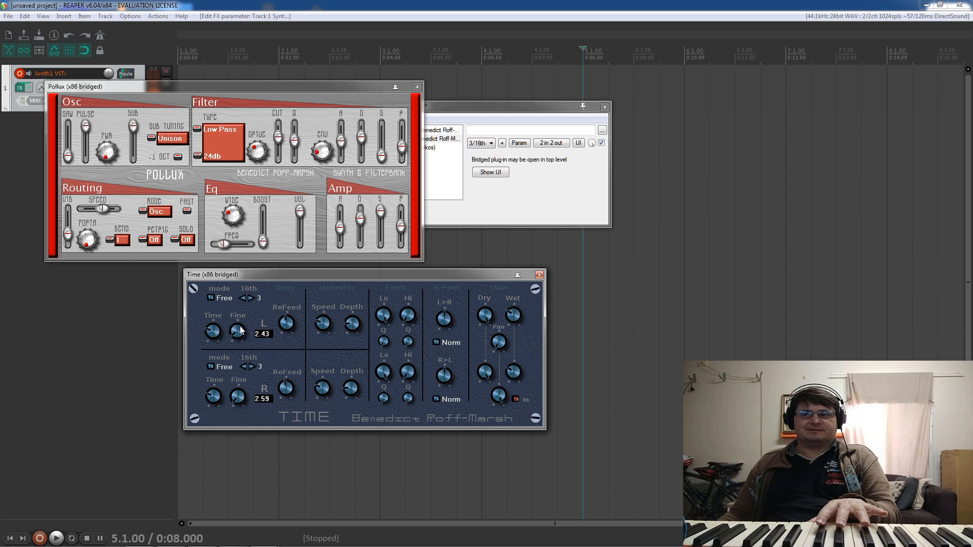
pyautogui.click(213, 297)
pyautogui.click(212, 366)
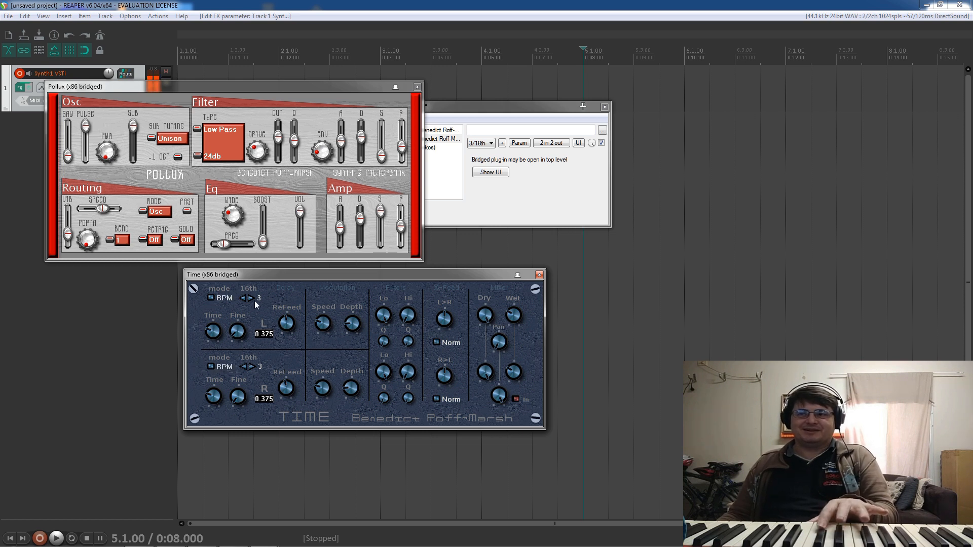
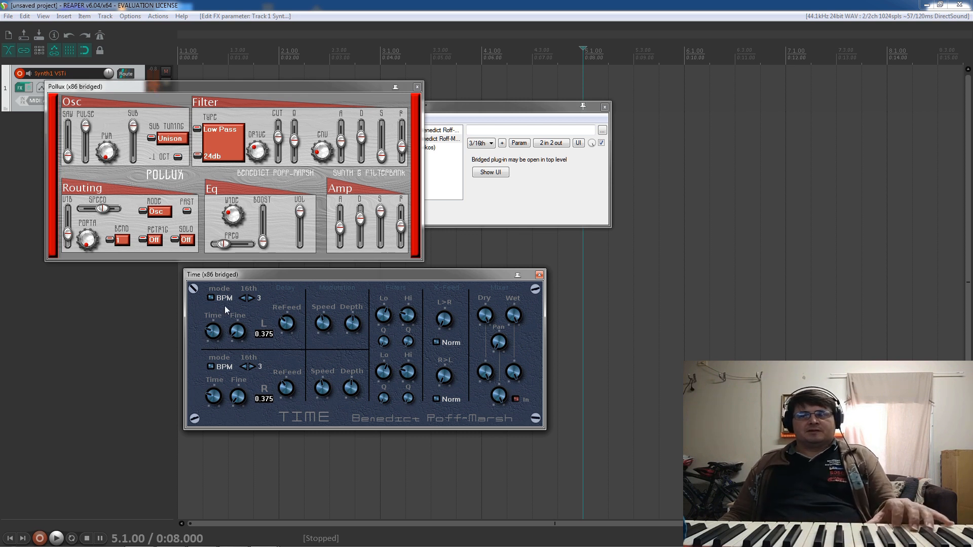
# Step: Set the left and right delay channels to 1 sixteenth note
pyautogui.click(242, 299)
pyautogui.click(242, 299)
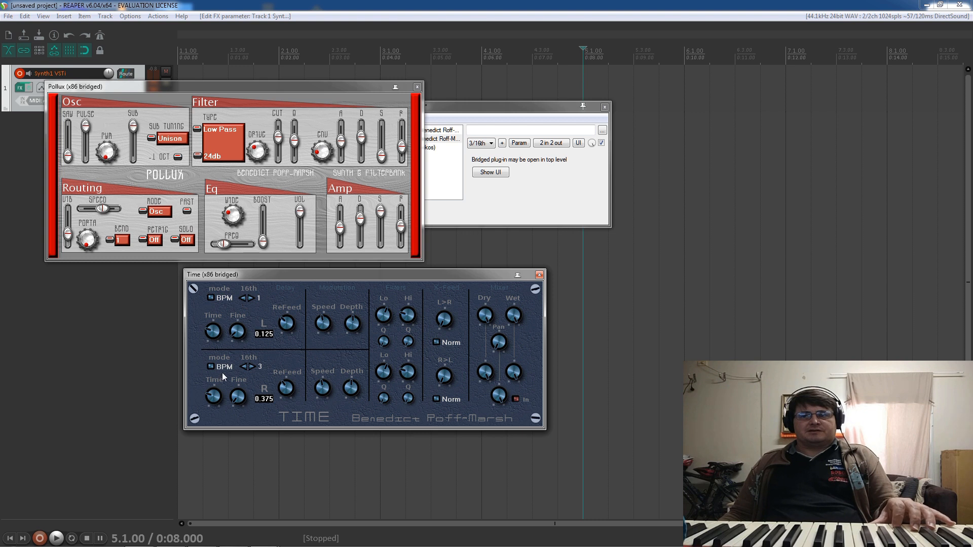
pyautogui.click(242, 366)
pyautogui.click(243, 367)
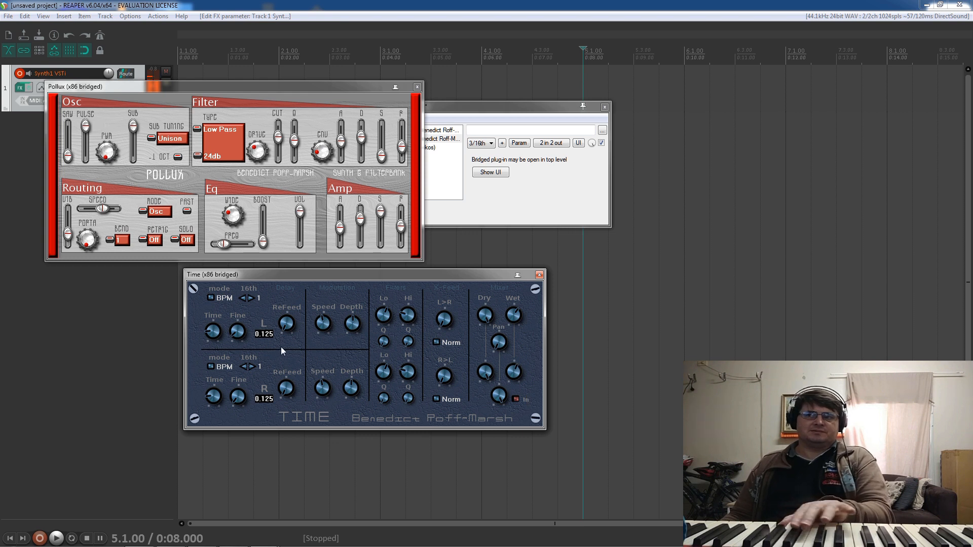
# Step: Compare the synth's sound with the Time delay bypassed and enabled, leaving the delay on
pyautogui.moveTo(335, 87); pyautogui.dragTo(386, 296)
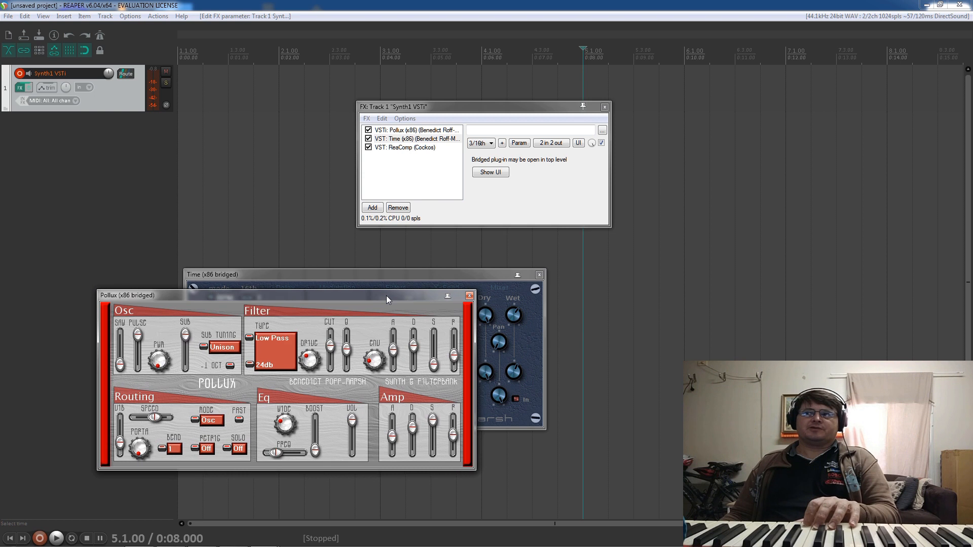
pyautogui.click(368, 138)
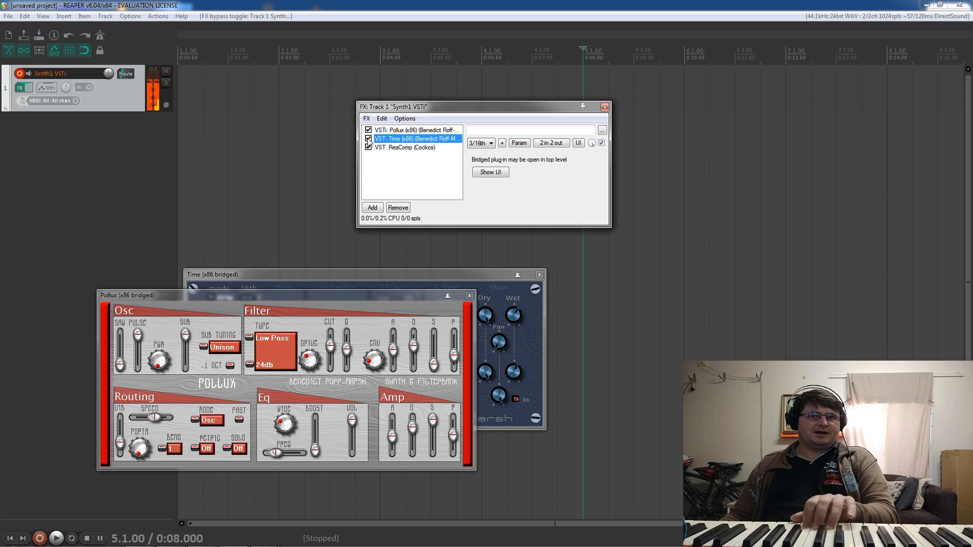
pyautogui.click(368, 139)
pyautogui.click(515, 300)
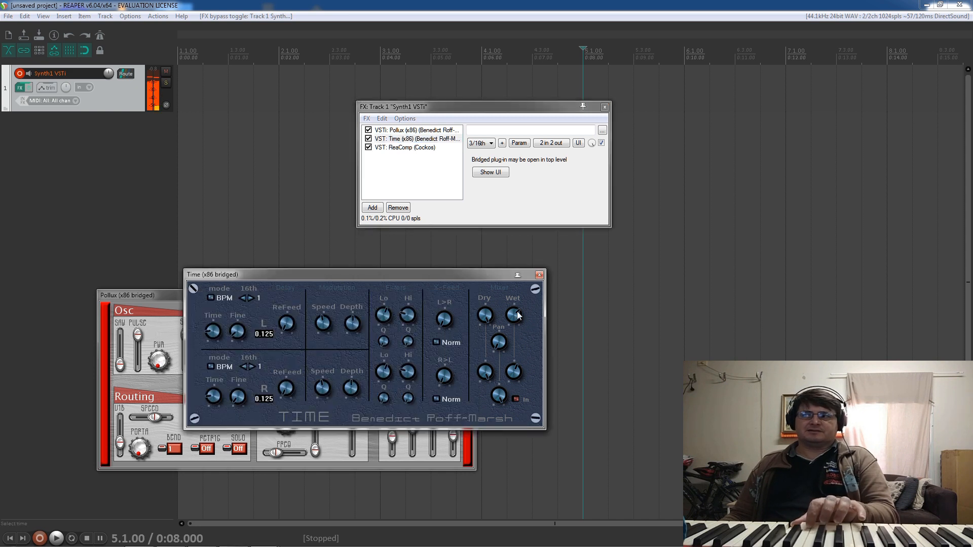
pyautogui.click(518, 373)
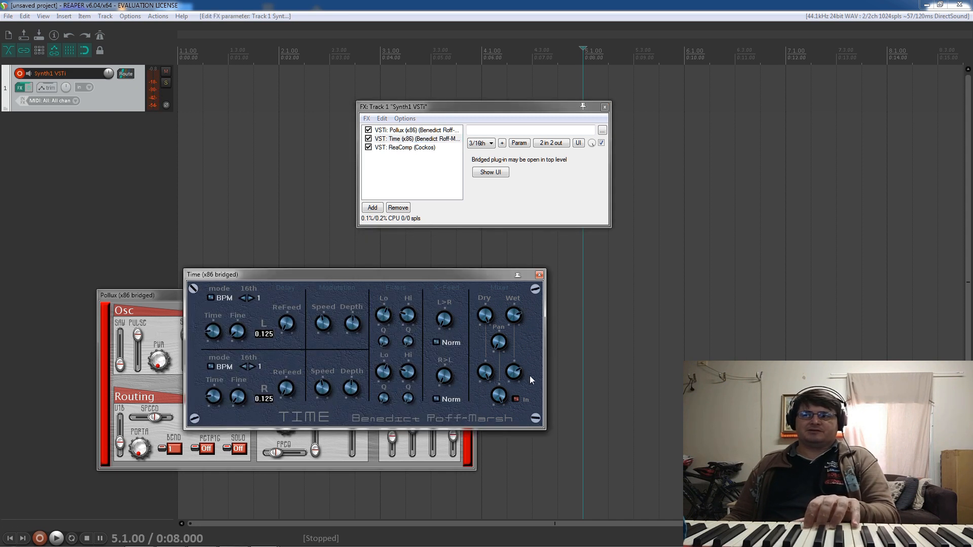
pyautogui.click(369, 140)
pyautogui.click(368, 138)
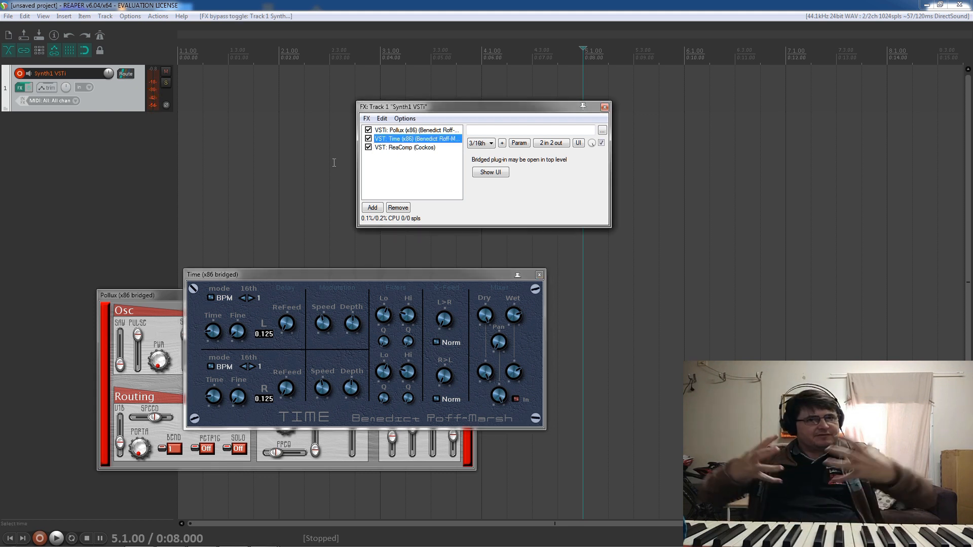
# Step: Move the Time window clear of Pollux, and set both delay channels to 2 sixteenth notes
pyautogui.moveTo(285, 276); pyautogui.dragTo(168, 107)
pyautogui.click(136, 129)
pyautogui.click(136, 198)
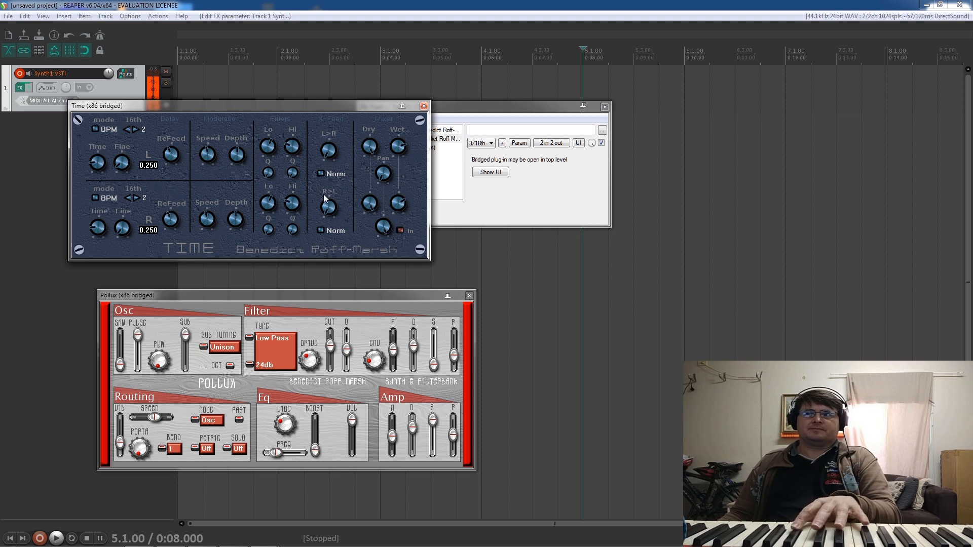
# Step: Set the right delay channel to 3 sixteenth notes, and raise Pollux's amp attack and filter cutoff slightly
pyautogui.click(136, 197)
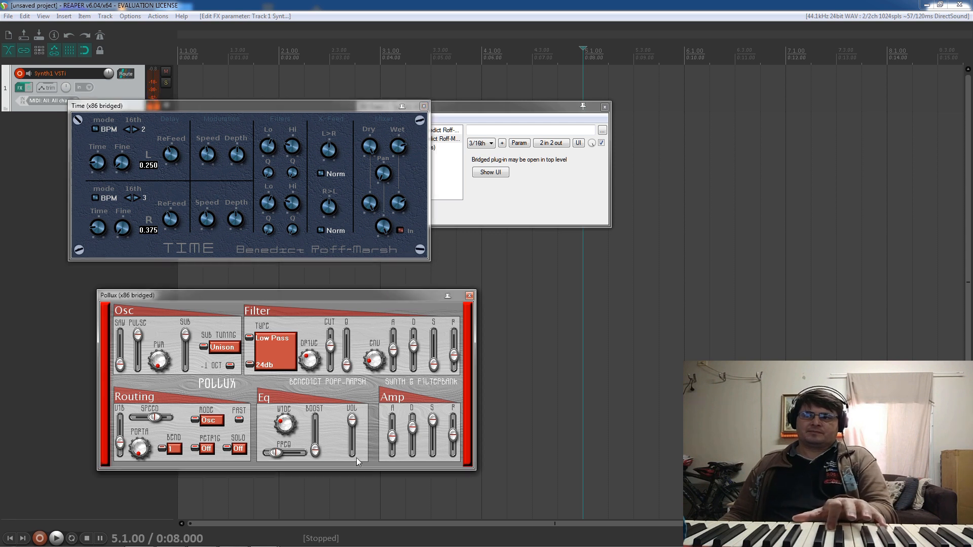
pyautogui.moveTo(394, 439); pyautogui.dragTo(394, 432)
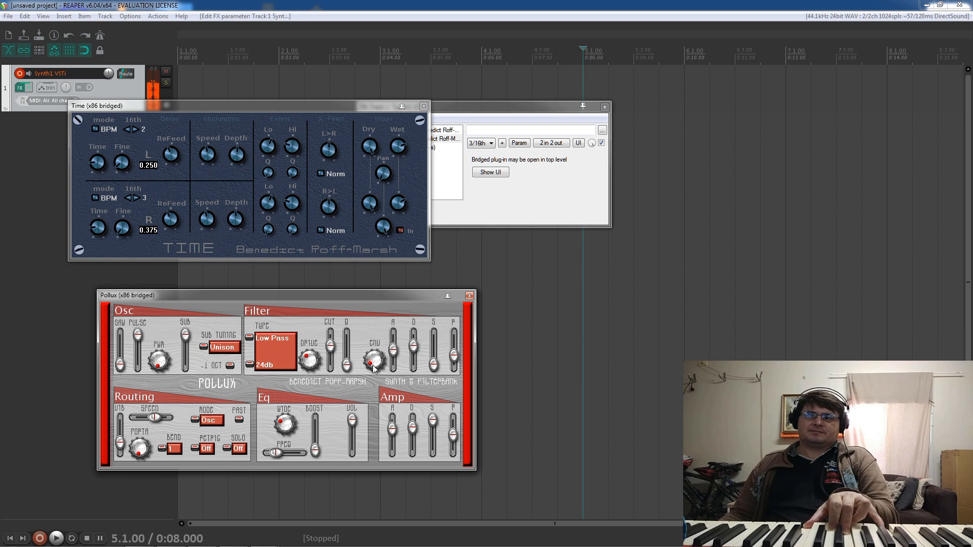
pyautogui.moveTo(329, 350); pyautogui.dragTo(329, 342)
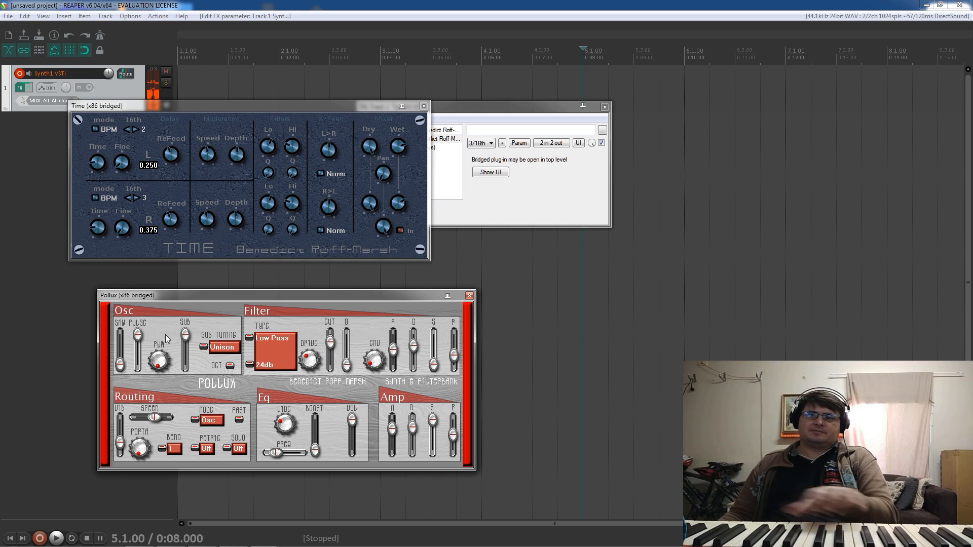
# Step: Try a saw-only sound in Pollux by turning the sub and pulse oscillators down and the saw up
pyautogui.moveTo(185, 336); pyautogui.dragTo(187, 367)
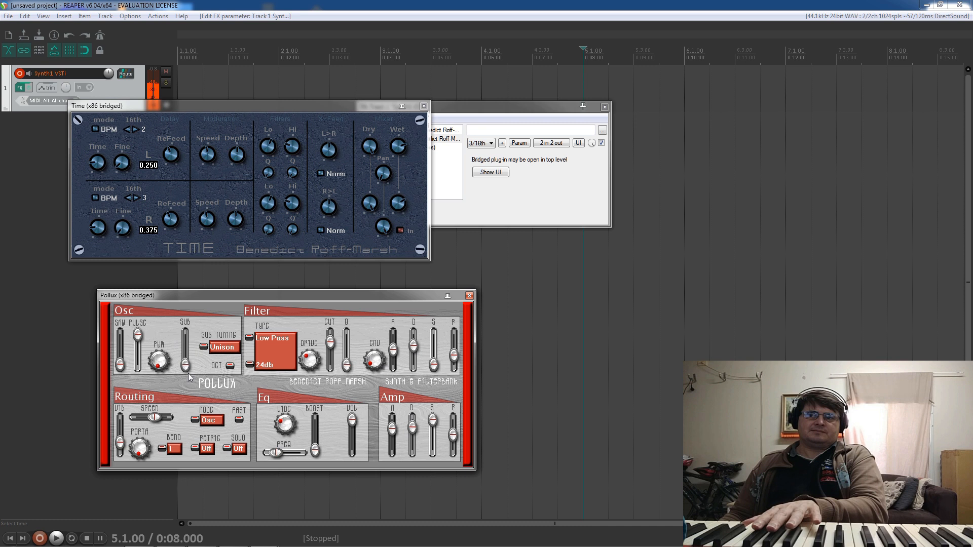
pyautogui.moveTo(138, 337)
pyautogui.mouseDown()
pyautogui.moveTo(137, 369)
pyautogui.moveTo(120, 334)
pyautogui.mouseUp()
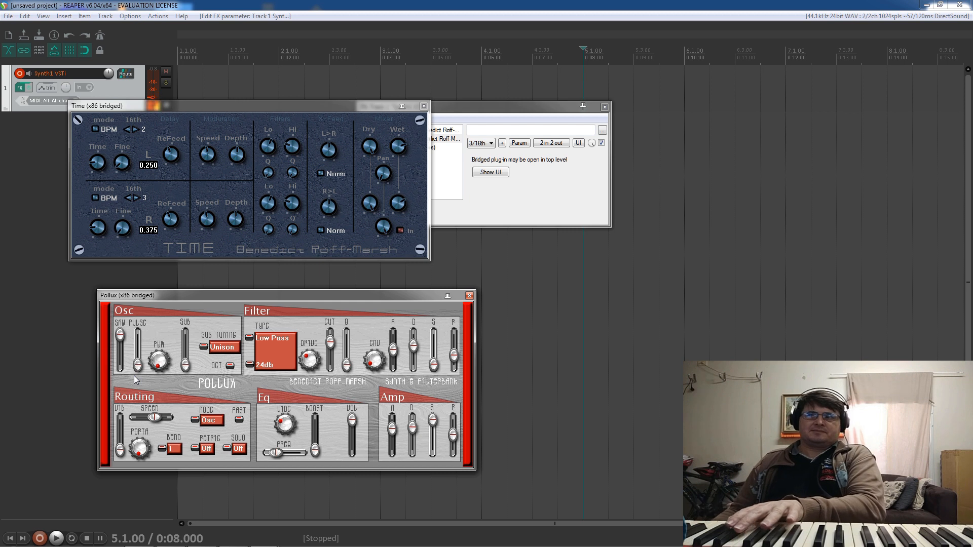
pyautogui.click(238, 156)
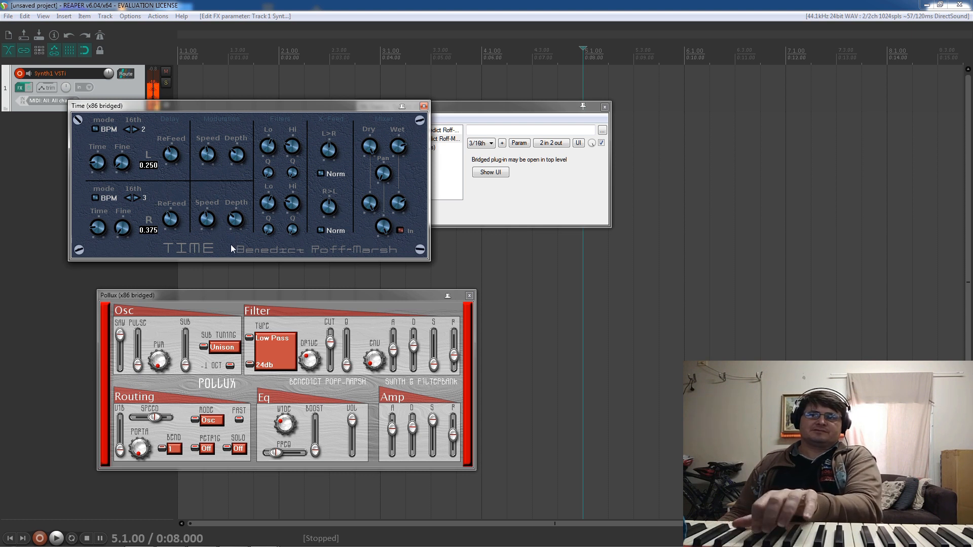
# Step: Raise Pollux's filter cutoff slightly with sub tuning on Chorus, and adjust the Time delay's wet level
pyautogui.moveTo(332, 340); pyautogui.dragTo(343, 338)
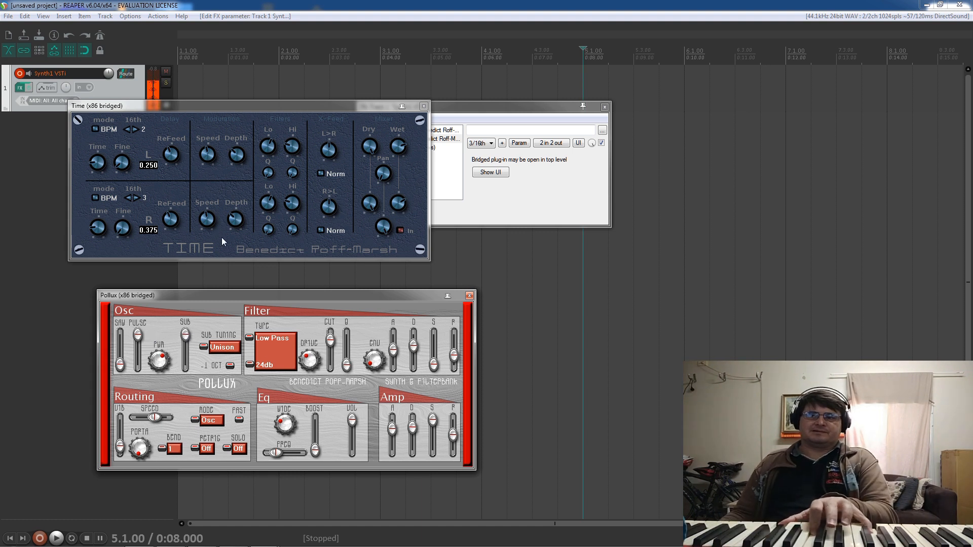
pyautogui.click(204, 347)
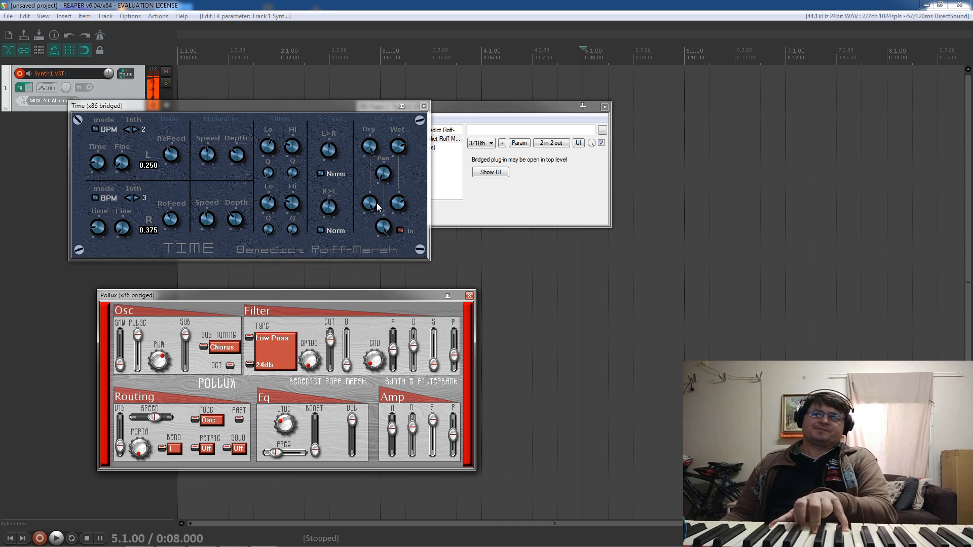
pyautogui.click(235, 223)
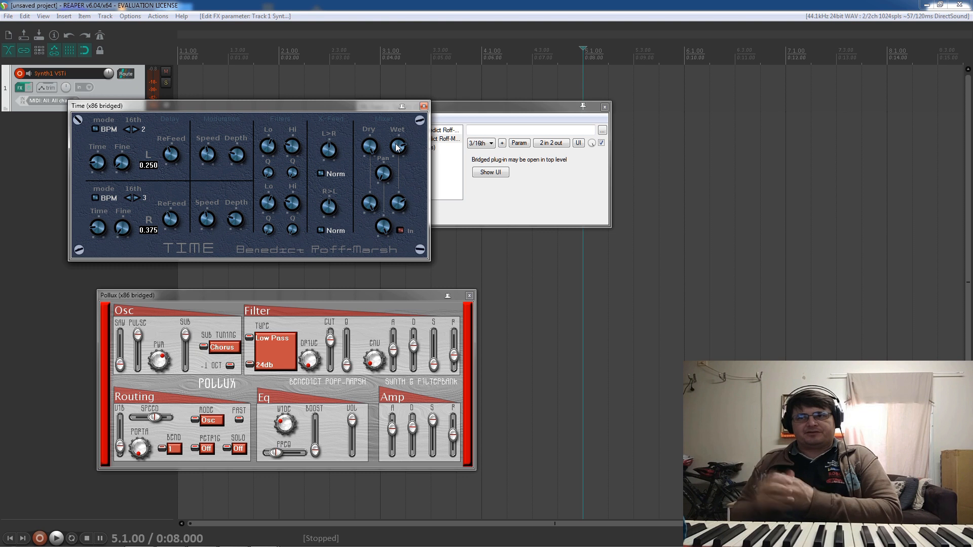
pyautogui.moveTo(396, 155); pyautogui.dragTo(396, 157)
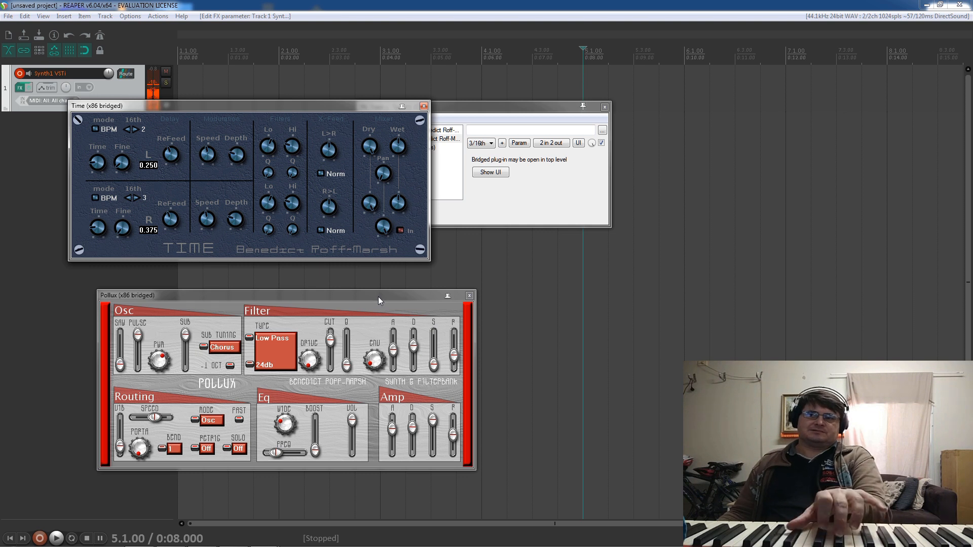
# Step: Close the Pollux window, move the Time window out of the way, and add the Janus 3.5b (x86) instrument to the track
pyautogui.click(469, 296)
pyautogui.moveTo(364, 105); pyautogui.dragTo(455, 308)
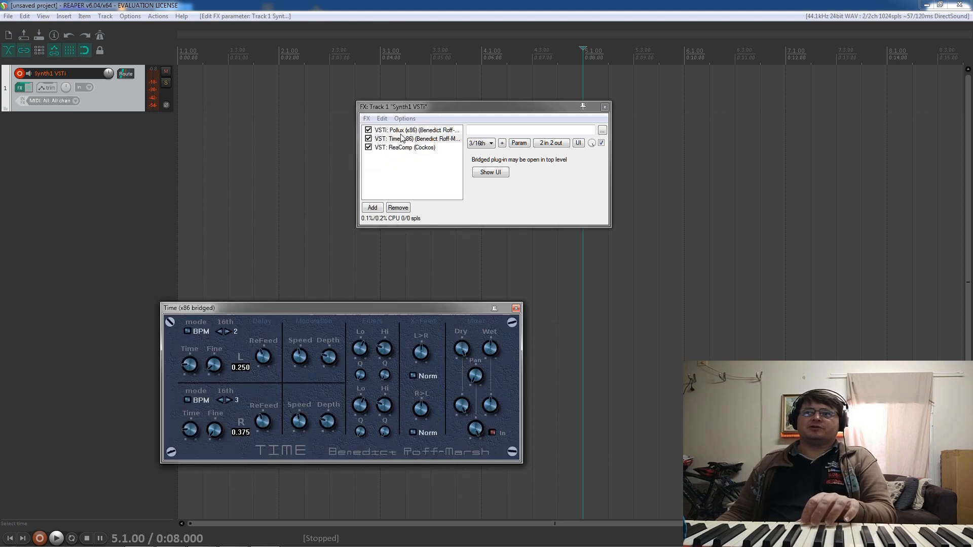
pyautogui.click(378, 208)
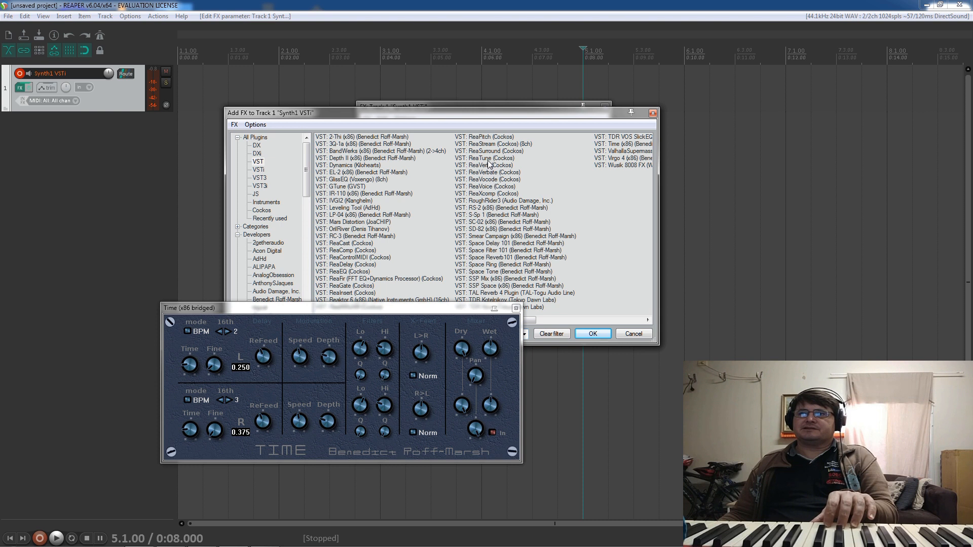
pyautogui.click(261, 169)
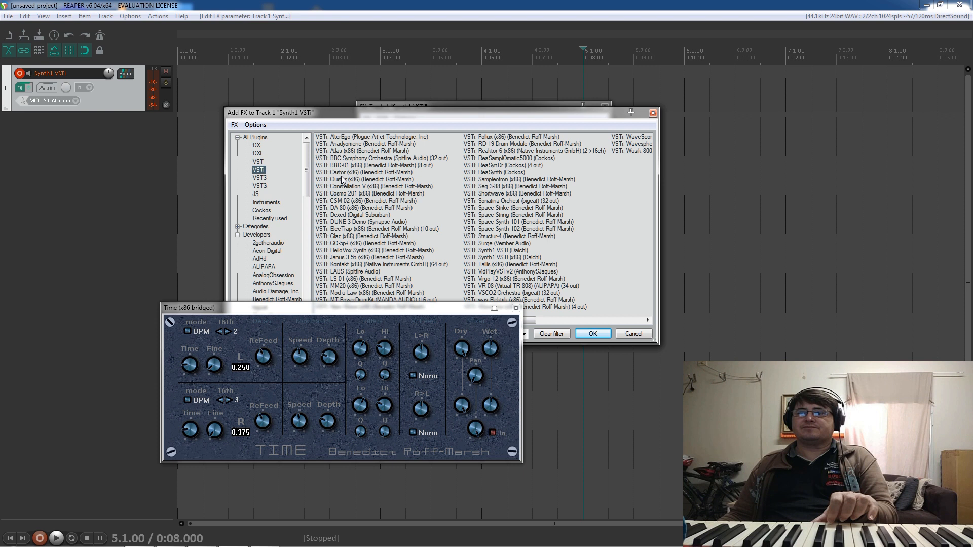
pyautogui.moveTo(350, 310)
pyautogui.mouseDown()
pyautogui.moveTo(357, 336)
pyautogui.moveTo(363, 323)
pyautogui.mouseUp()
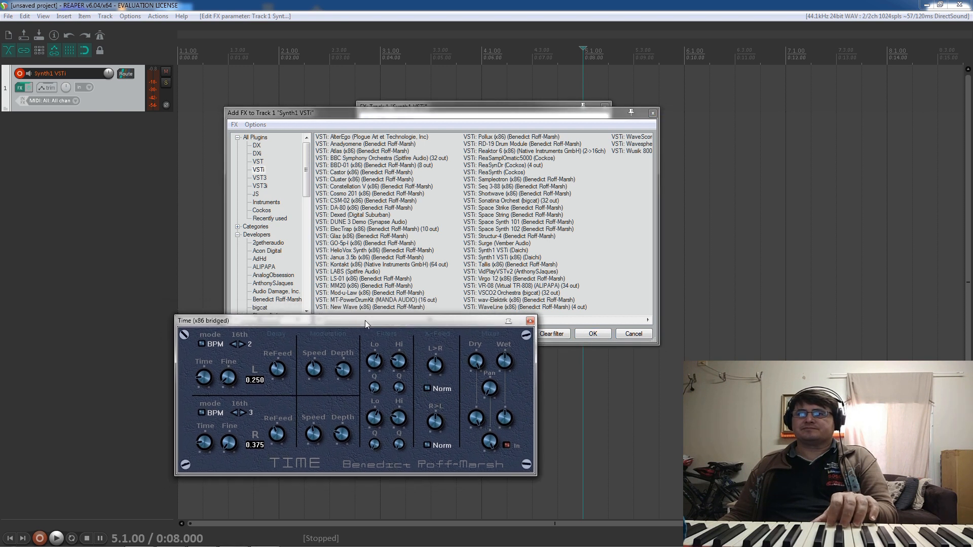
pyautogui.click(346, 258)
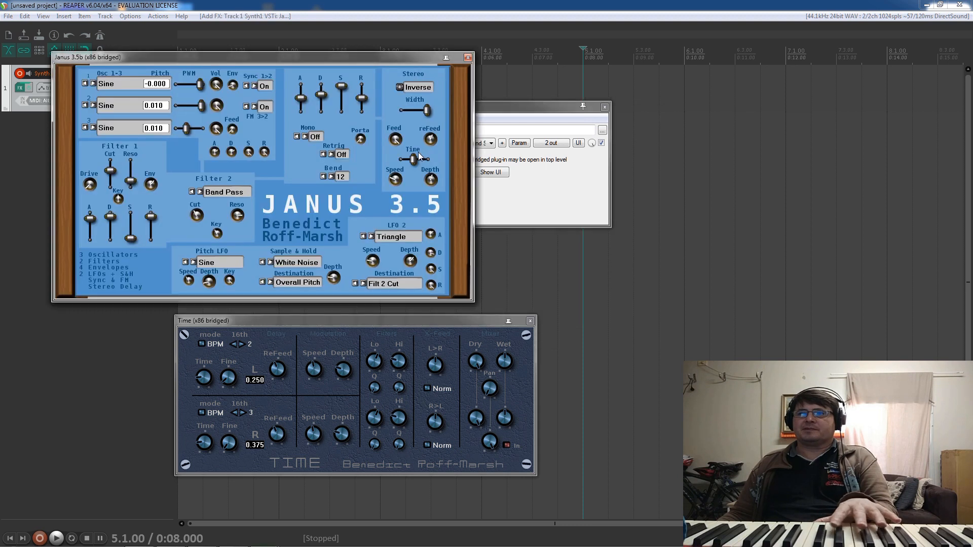
# Step: Move the FX chain window clear, place Janus 3.5b first in the chain, and bypass Pollux and Time
pyautogui.moveTo(524, 110); pyautogui.dragTo(643, 131)
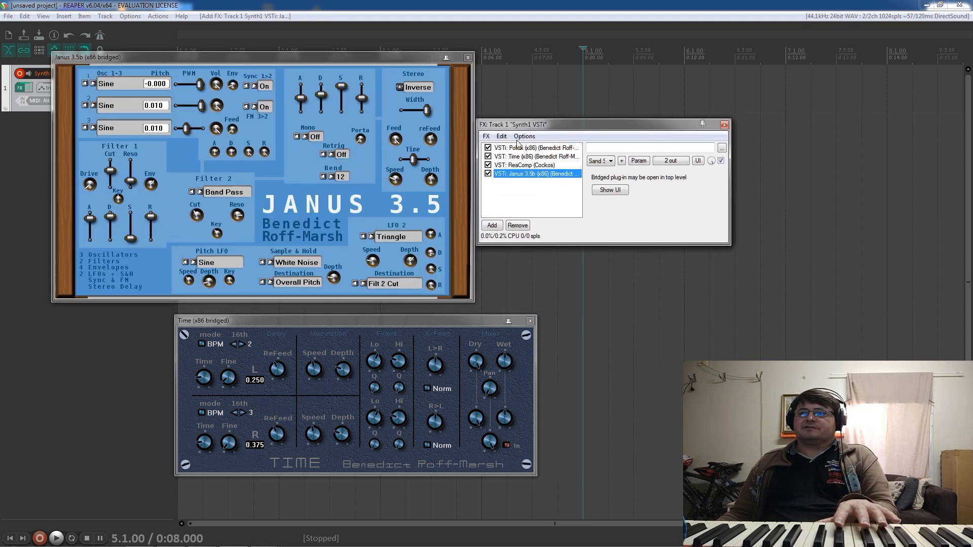
pyautogui.click(489, 148)
pyautogui.moveTo(510, 174); pyautogui.dragTo(522, 152)
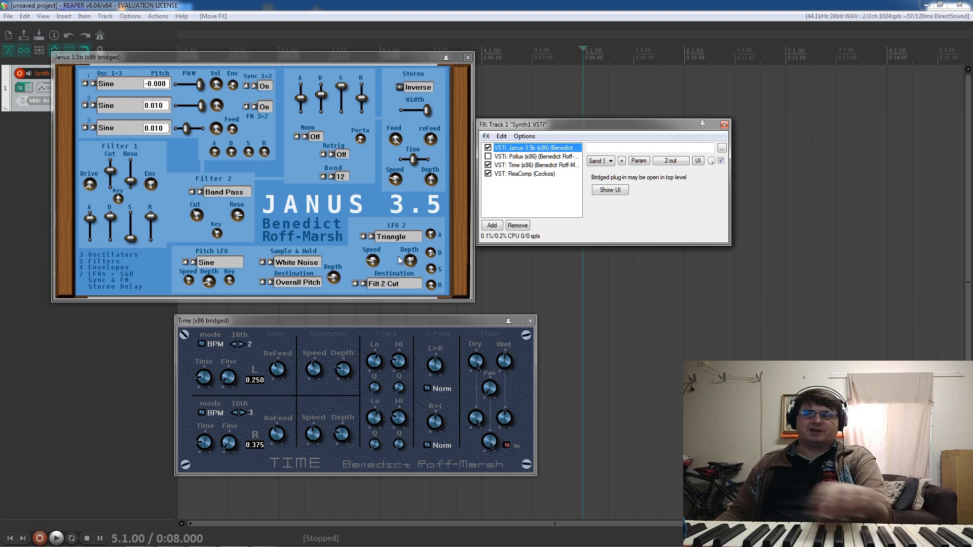
pyautogui.click(488, 165)
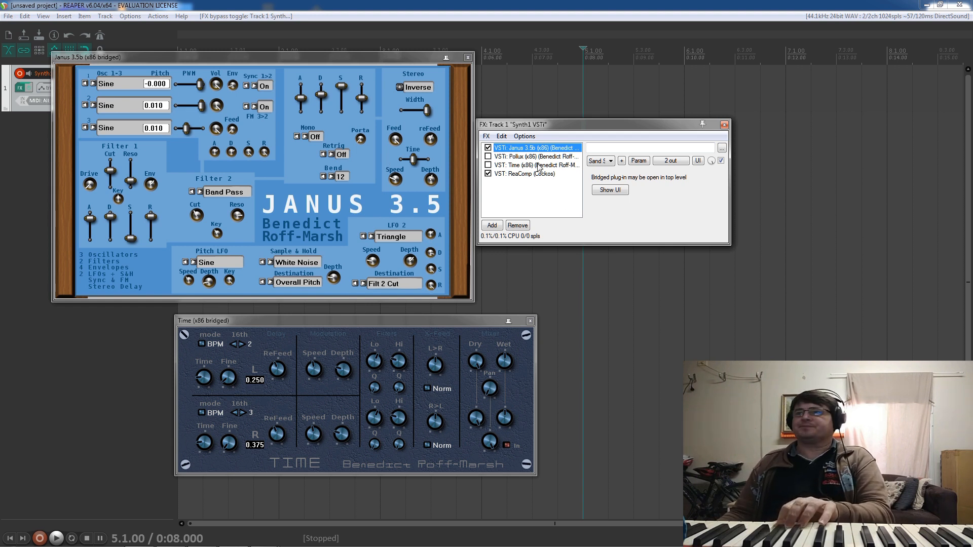
# Step: Load Janus's French Period preset, widen its stereo width slightly, and compare the Normal and Inverse modes, ending on Normal
pyautogui.click(611, 161)
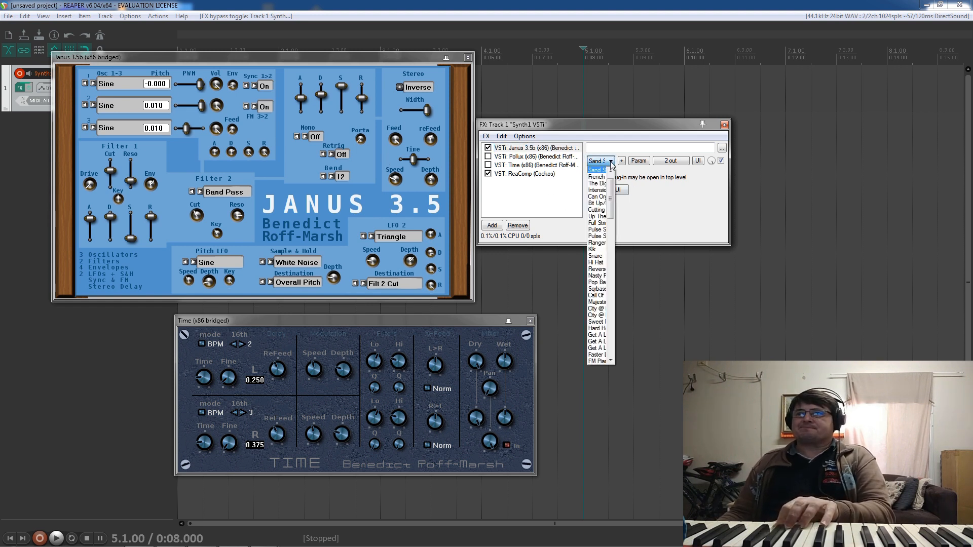
pyautogui.click(597, 176)
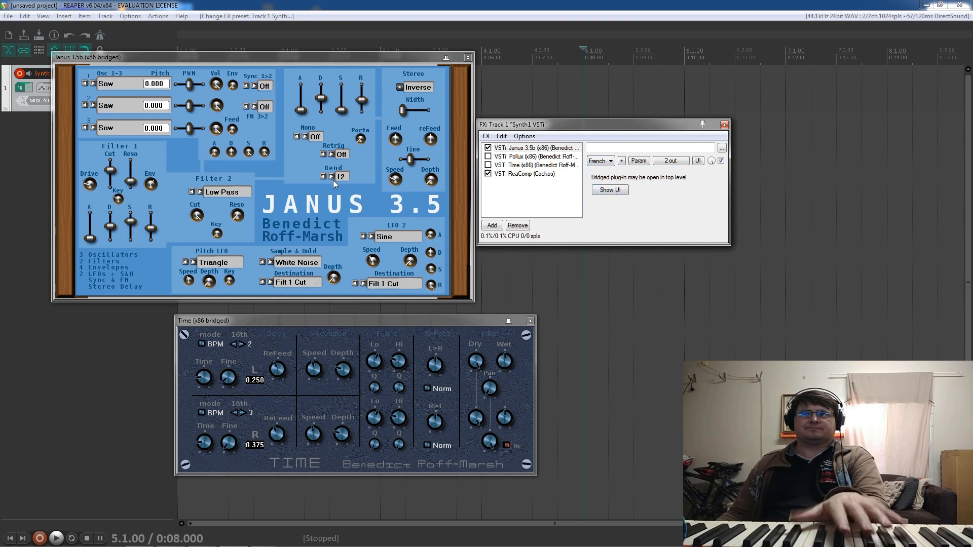
pyautogui.click(400, 87)
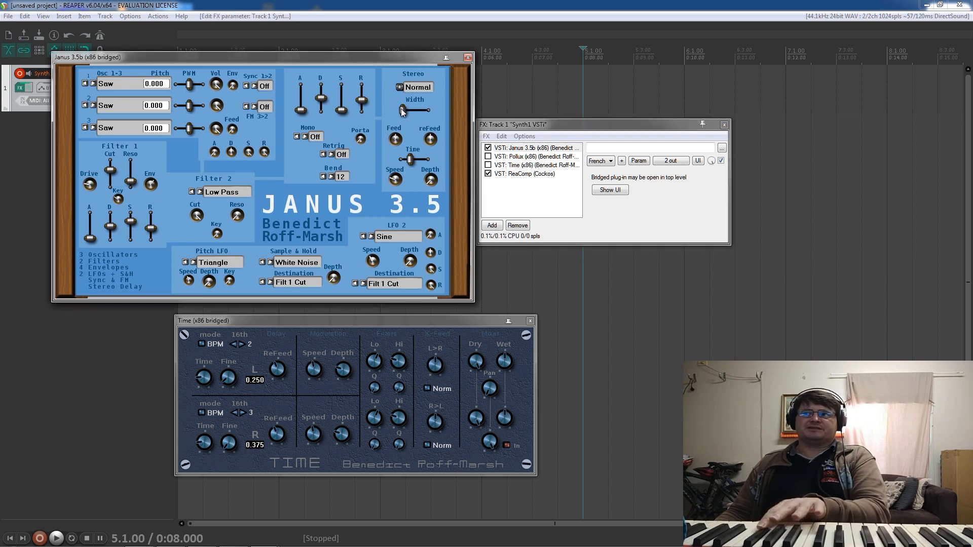
pyautogui.moveTo(407, 114); pyautogui.dragTo(413, 115)
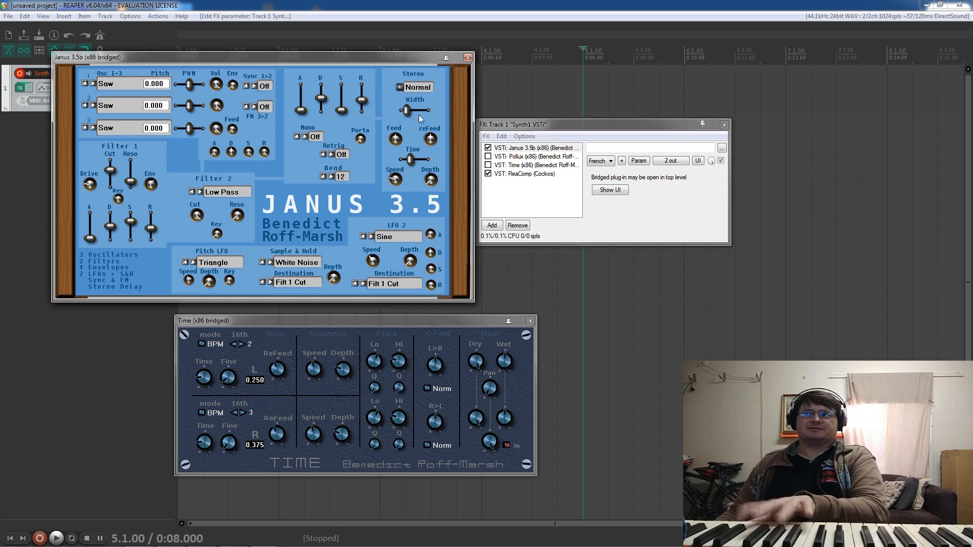
pyautogui.click(399, 87)
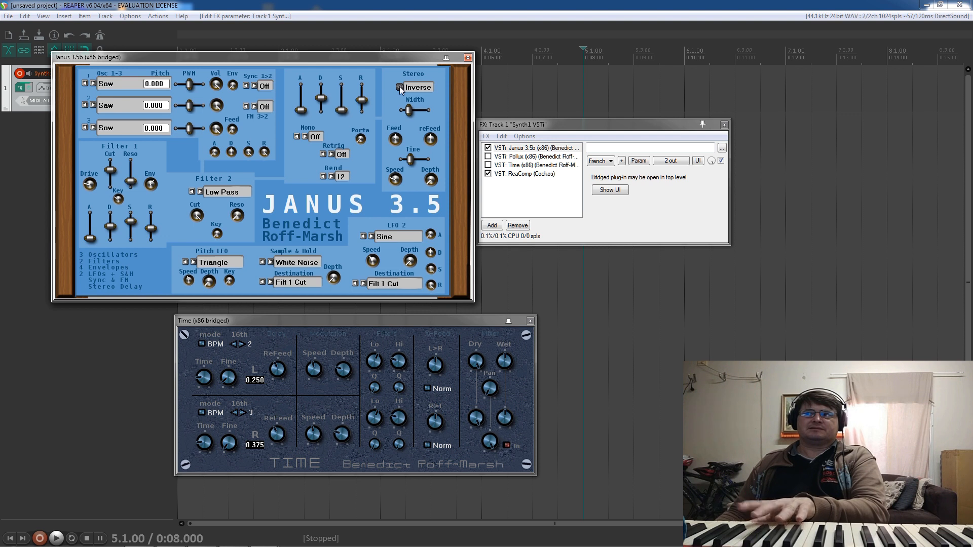
pyautogui.click(400, 87)
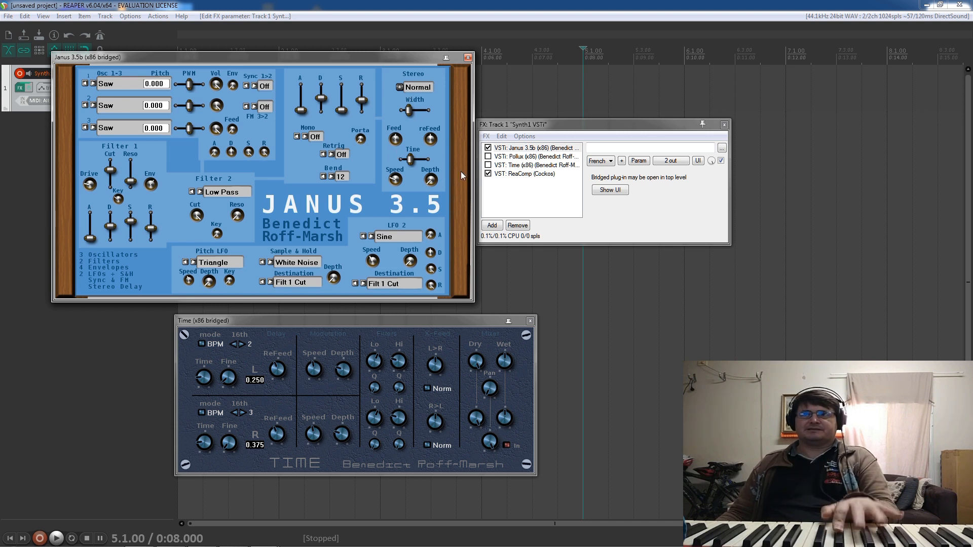
# Step: Enable the Time delay again and turn on FM 3>2 in Janus
pyautogui.click(488, 165)
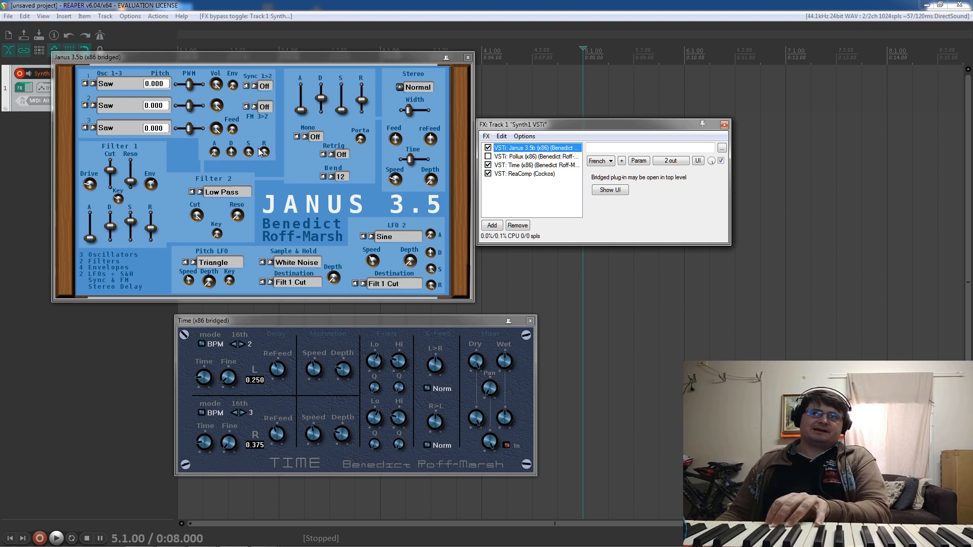
pyautogui.click(234, 129)
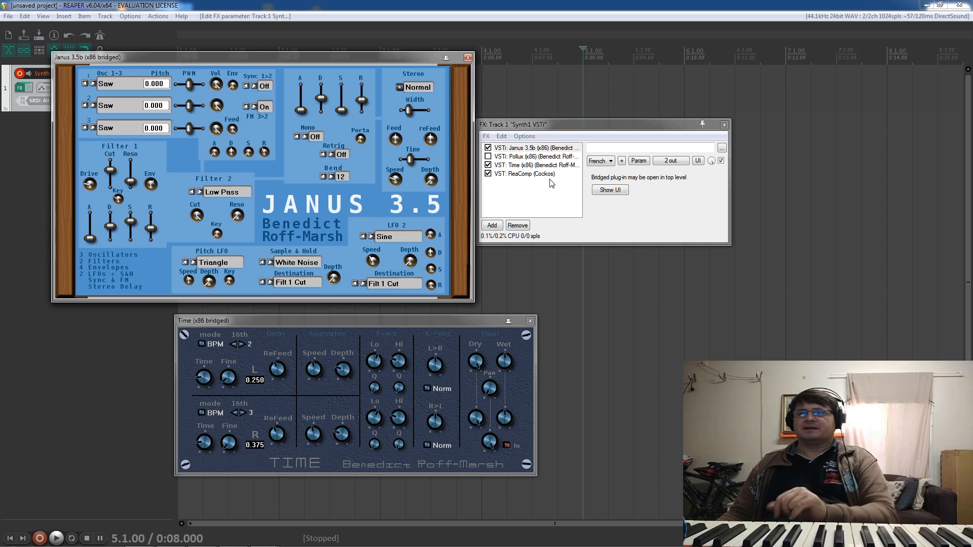
# Step: Widen the FX chain window, try Janus's The Digital Whales preset, and load the Full String preset
pyautogui.moveTo(729, 209); pyautogui.dragTo(801, 209)
pyautogui.click(681, 161)
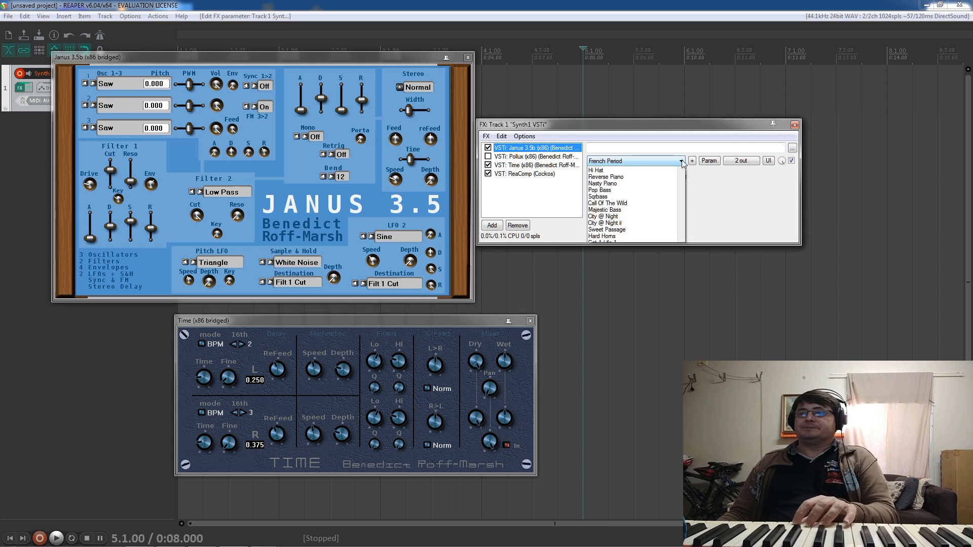
pyautogui.click(633, 178)
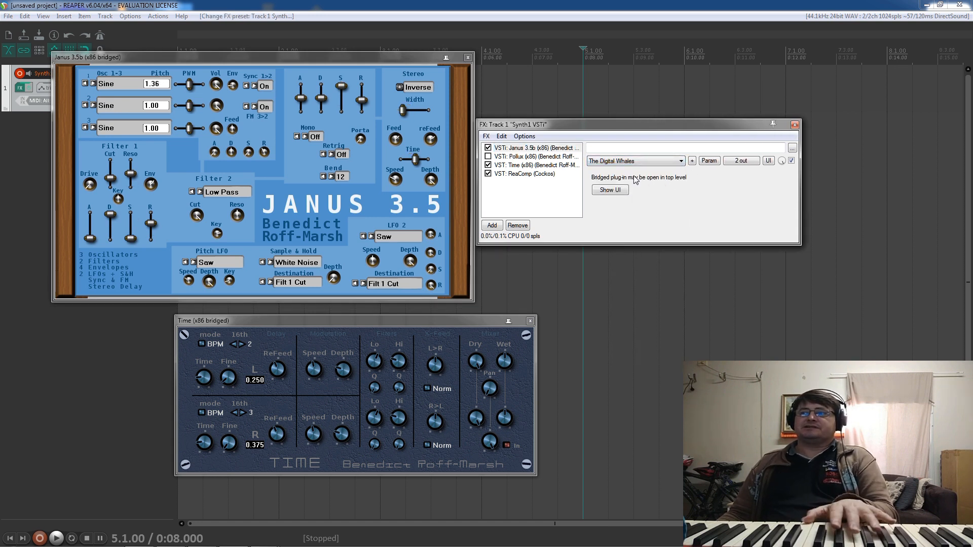
pyautogui.click(681, 161)
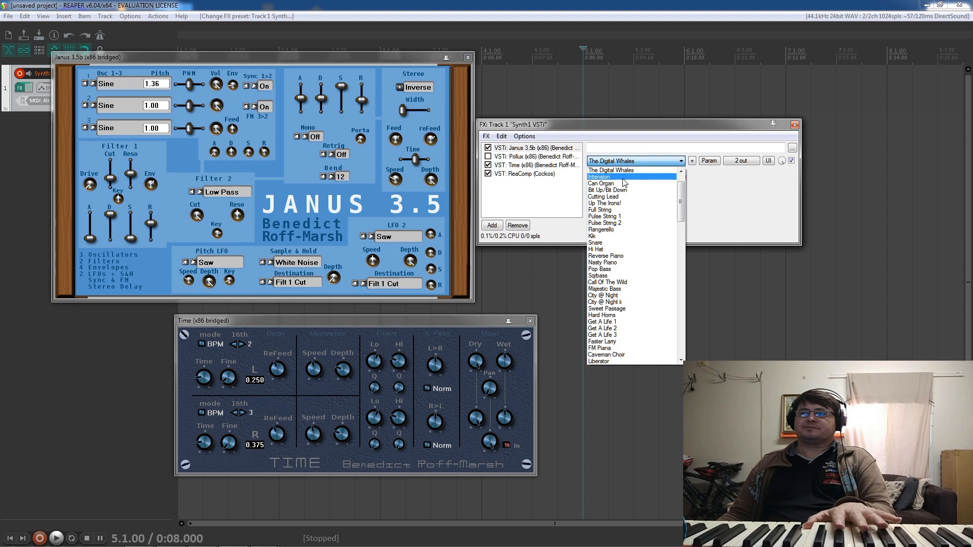
pyautogui.click(628, 210)
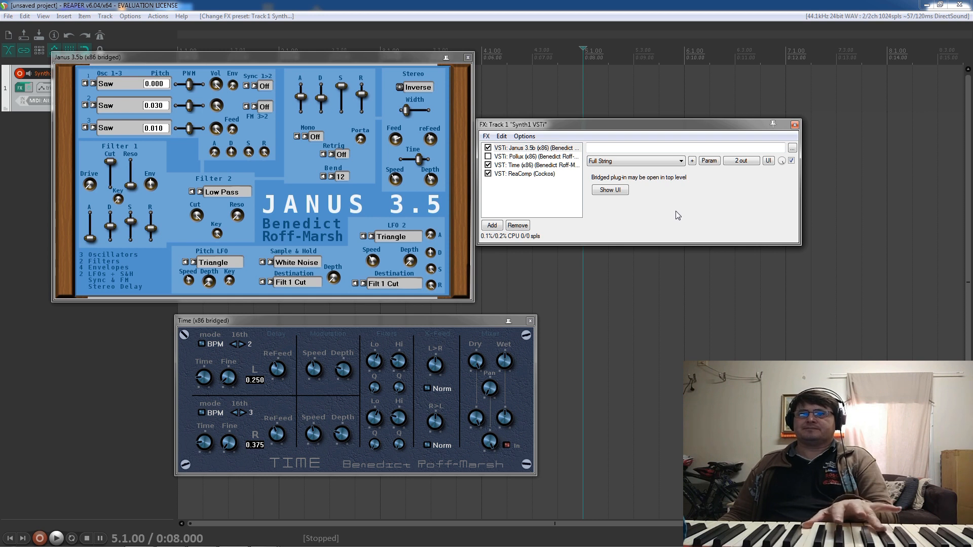
# Step: Bypass the Time delay, and set Janus's stereo width to minimum with the stereo mode on Normal
pyautogui.click(488, 166)
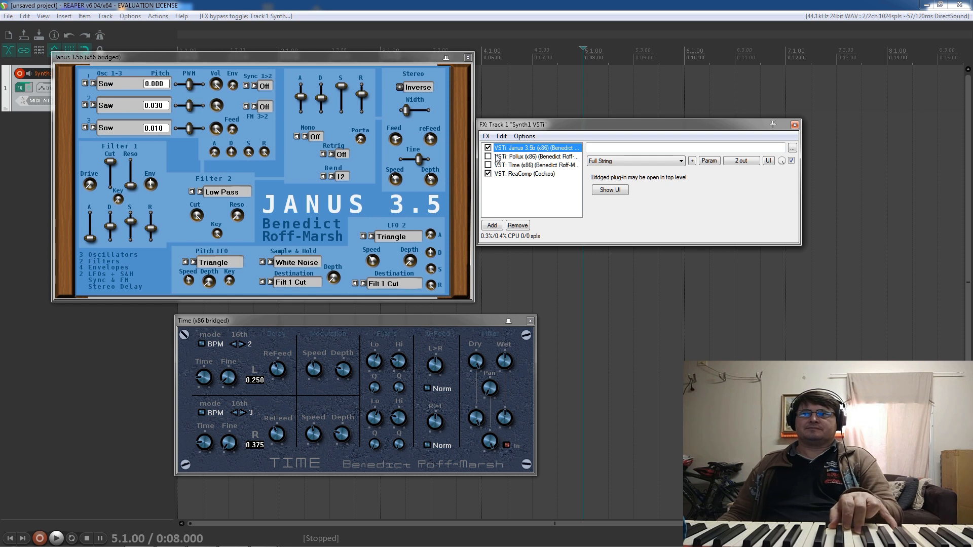
pyautogui.moveTo(407, 113); pyautogui.dragTo(362, 116)
pyautogui.click(399, 87)
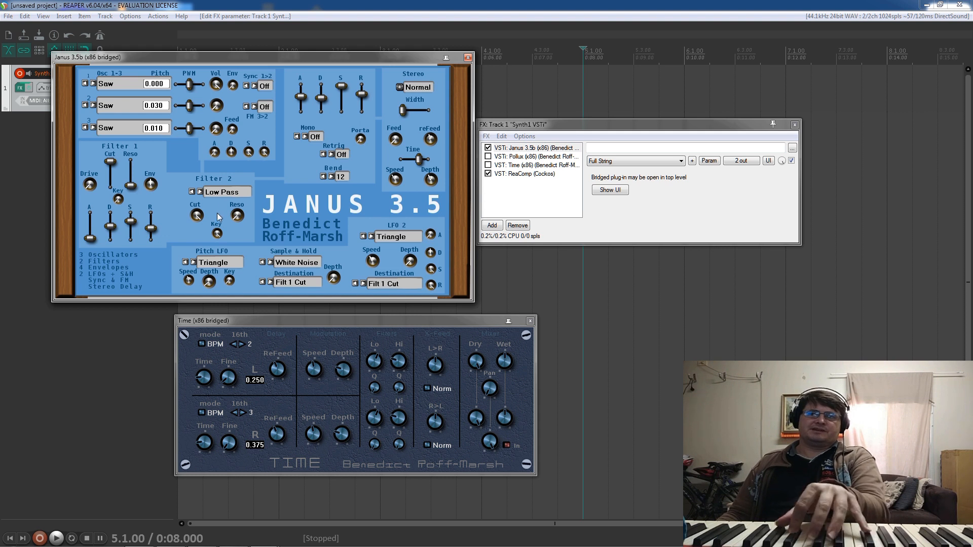
# Step: Cycle through Janus's Filter 2 types to hear them, and return to Low Pass
pyautogui.click(200, 192)
pyautogui.click(200, 192)
pyautogui.click(200, 193)
pyautogui.click(200, 192)
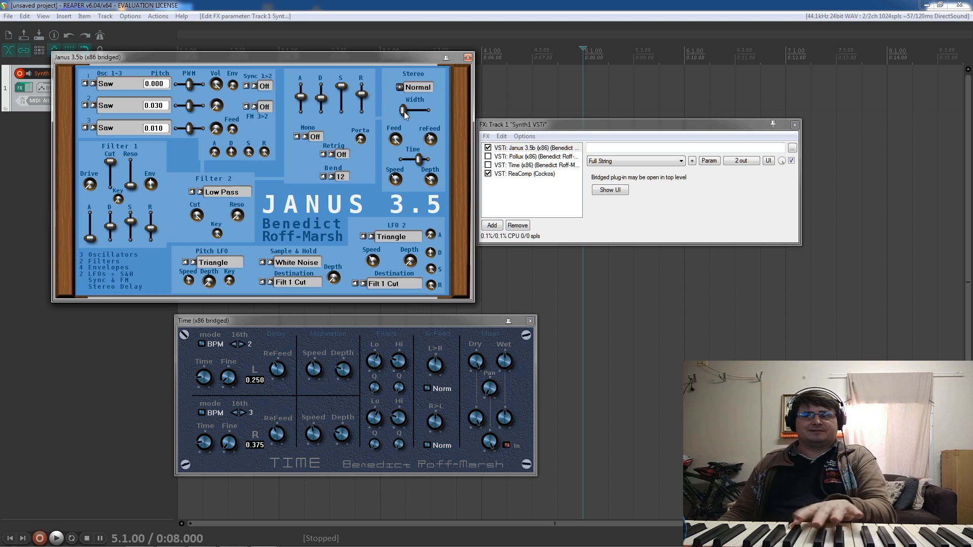
# Step: Compare Janus's Inverse and Normal stereo modes, ending on Normal, and set oscillator 2's pitch to 0.000
pyautogui.click(400, 87)
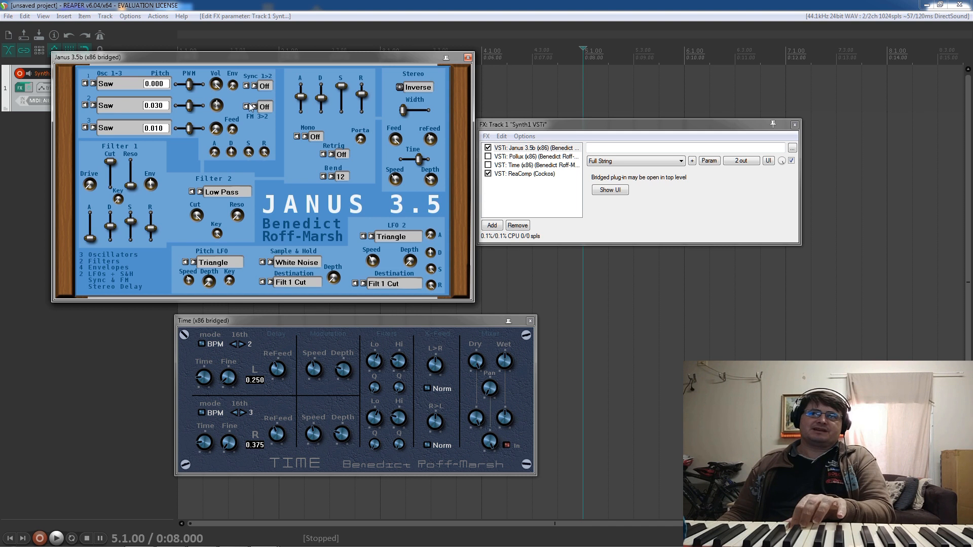
pyautogui.moveTo(155, 106); pyautogui.dragTo(159, 106)
pyautogui.write('0')
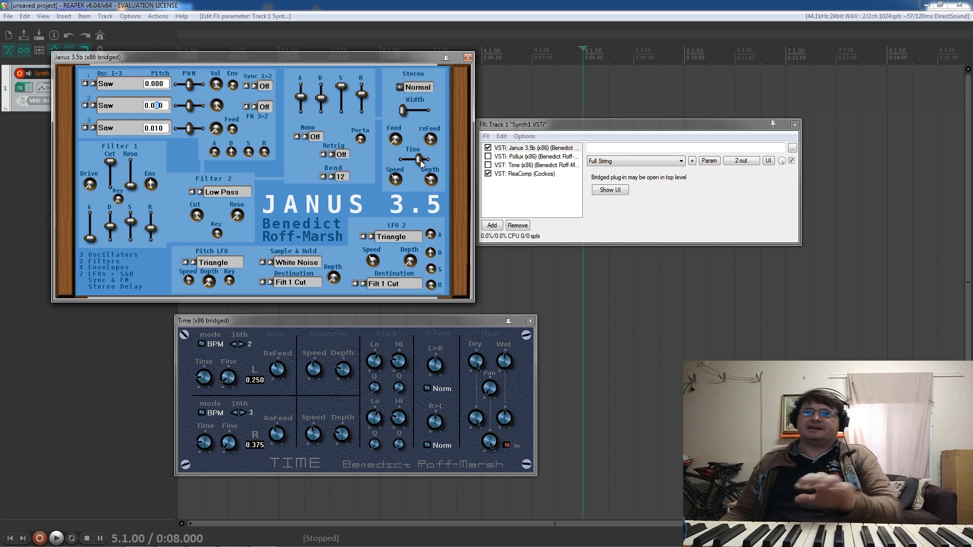
# Step: Try Janus's oscillator 2 pitch at 0.030, 0.050 and 0.100 to hear progressively stronger detuning
pyautogui.write('3')
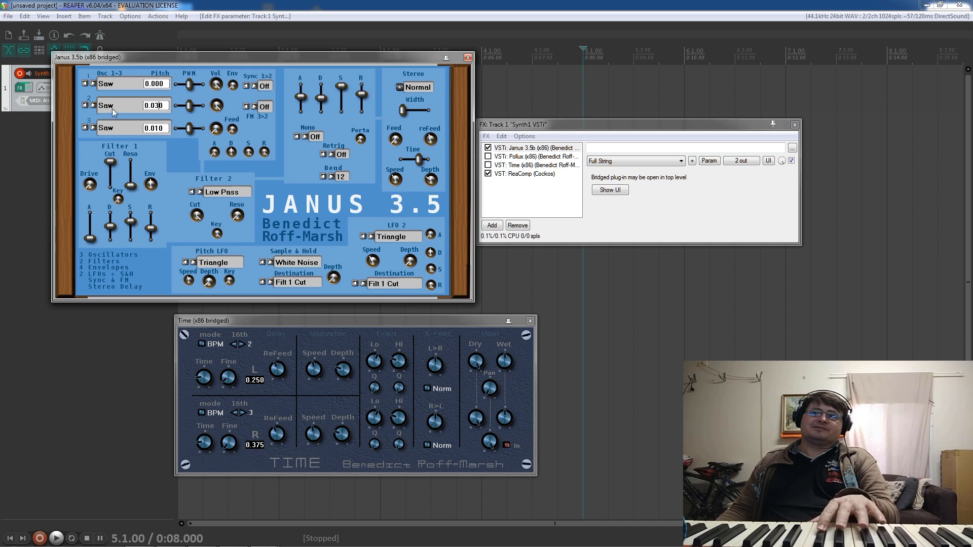
pyautogui.moveTo(155, 107); pyautogui.dragTo(154, 107)
pyautogui.write('5')
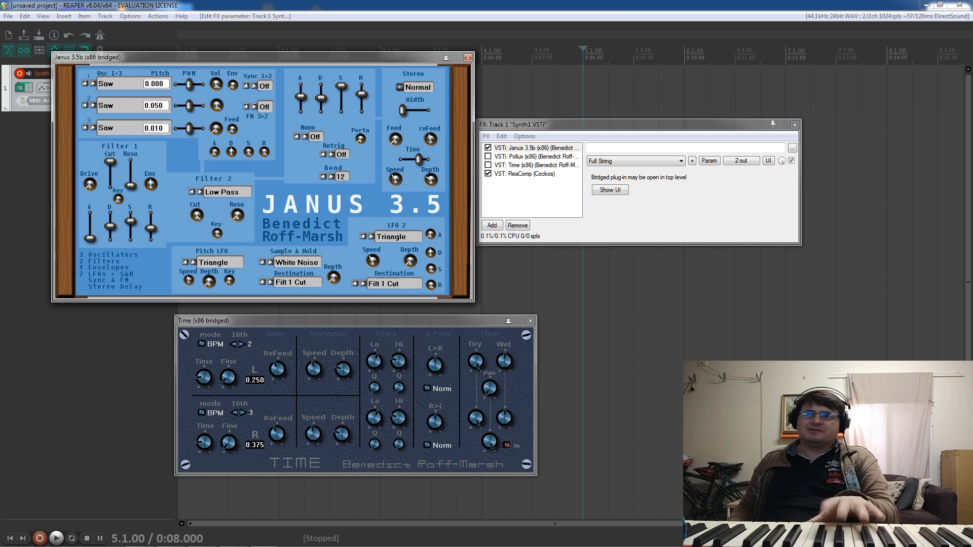
pyautogui.moveTo(161, 106); pyautogui.dragTo(152, 106)
pyautogui.write('10')
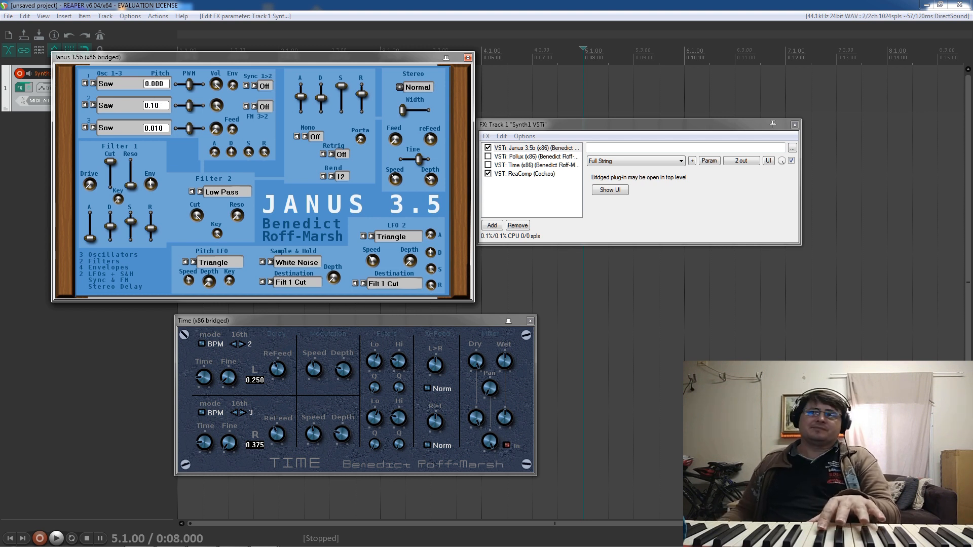
pyautogui.press('Return')
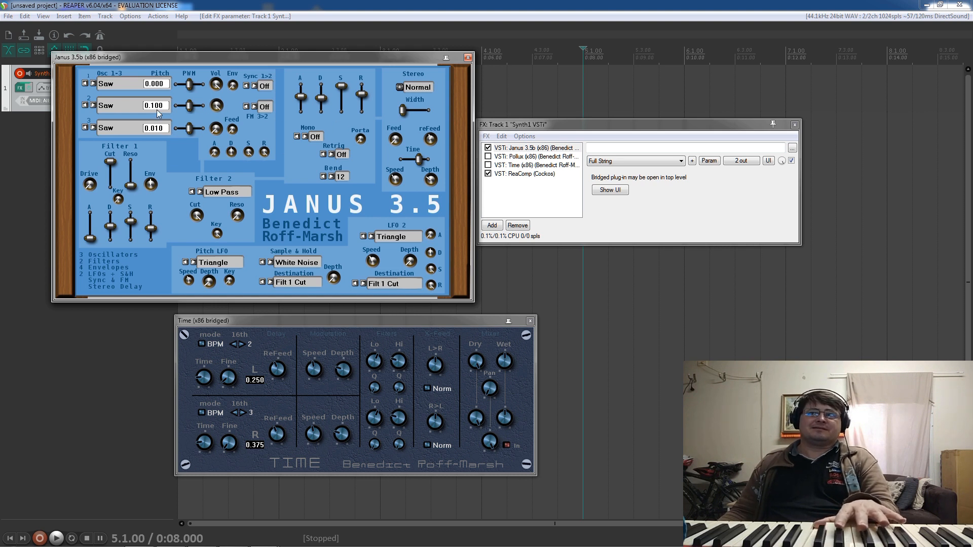
# Step: Try oscillator 2's pitch at 0.050 and 0.020, set it to 0.030, and adjust oscillator 3's volume
pyautogui.moveTo(154, 106); pyautogui.dragTo(158, 105)
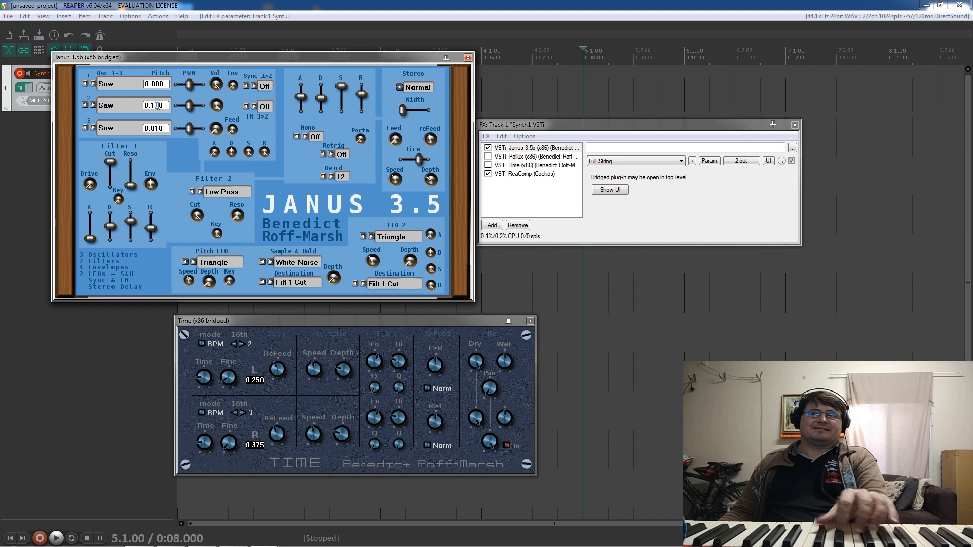
pyautogui.write('05')
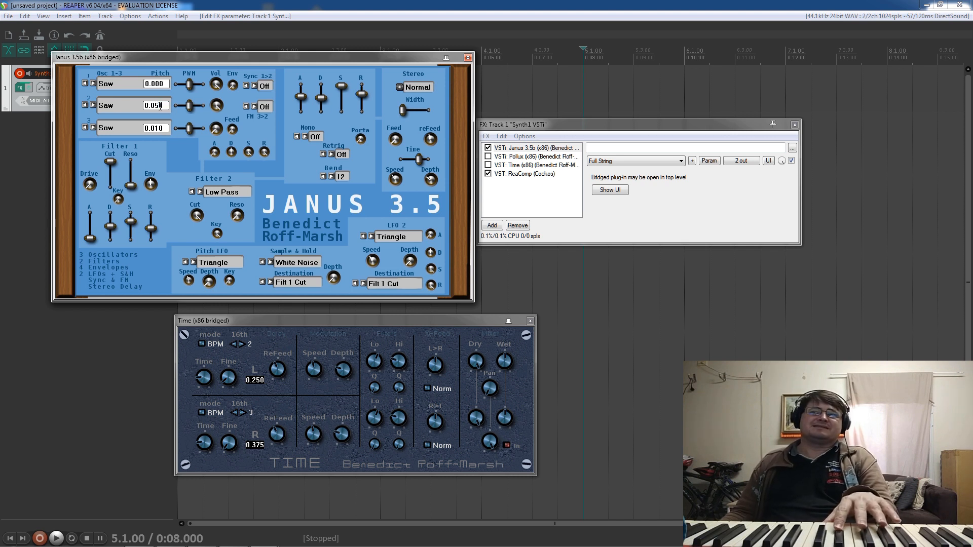
pyautogui.press('BackSpace')
pyautogui.write('2')
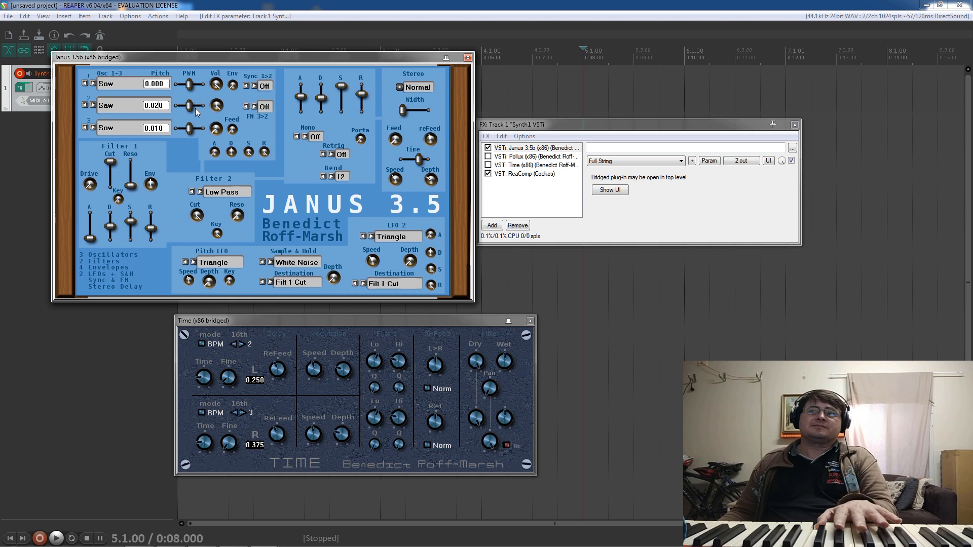
pyautogui.click(164, 129)
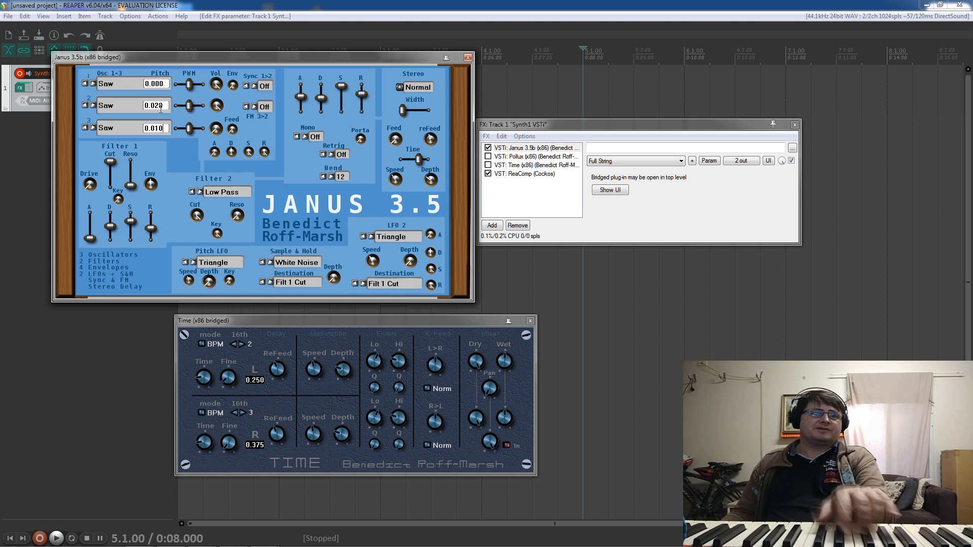
pyautogui.moveTo(160, 105); pyautogui.dragTo(156, 109)
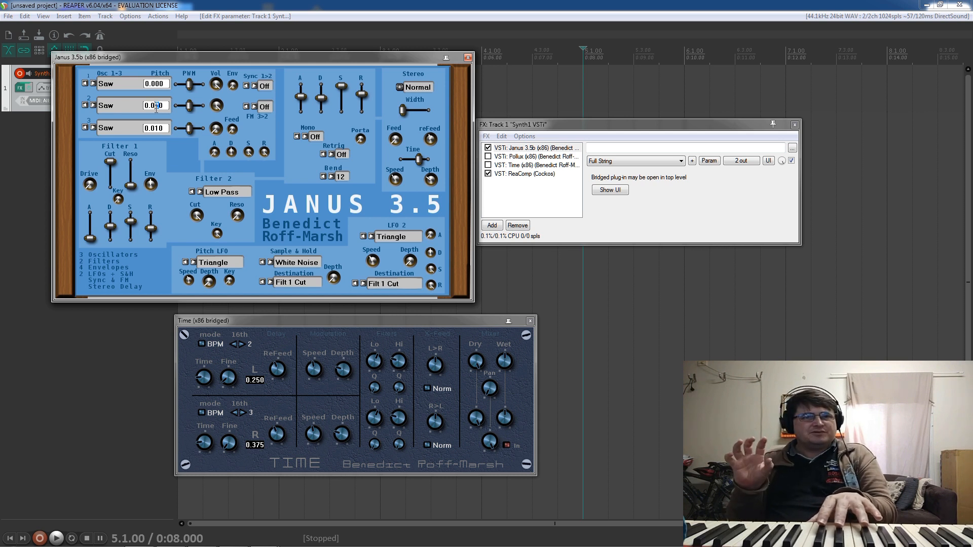
pyautogui.write('3')
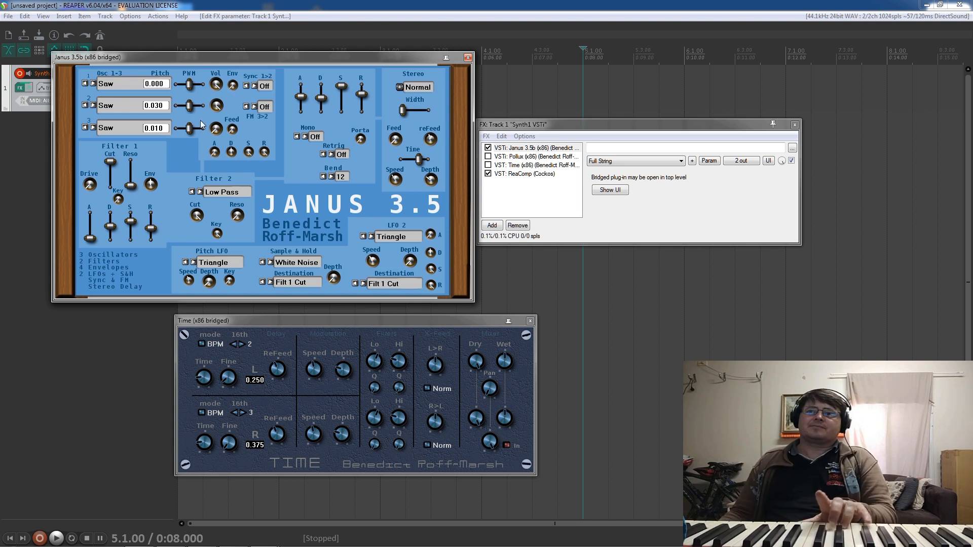
pyautogui.moveTo(216, 132); pyautogui.dragTo(274, 91)
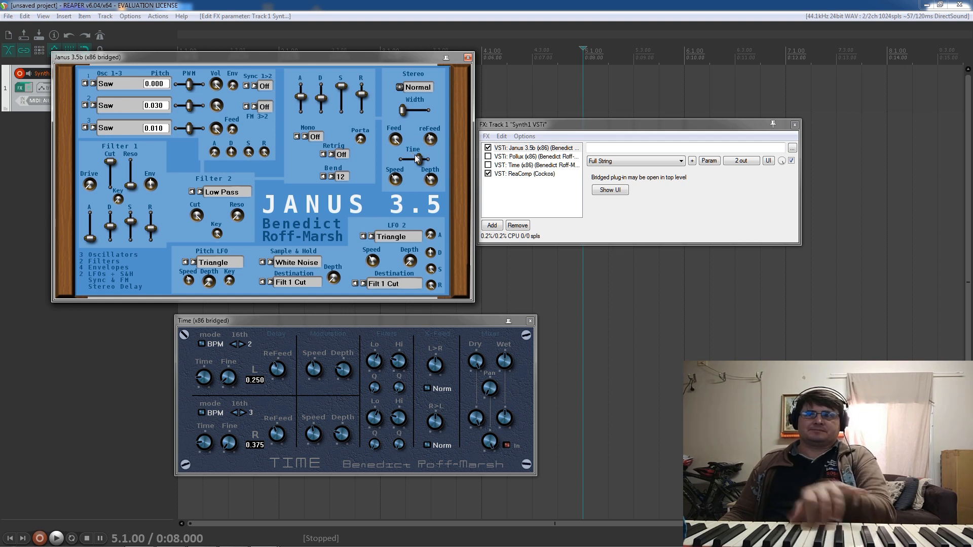
# Step: Move the Janus window clear of the FX chain and lower ReaComp's threshold to -4.6 dB
pyautogui.moveTo(368, 54); pyautogui.dragTo(509, 41)
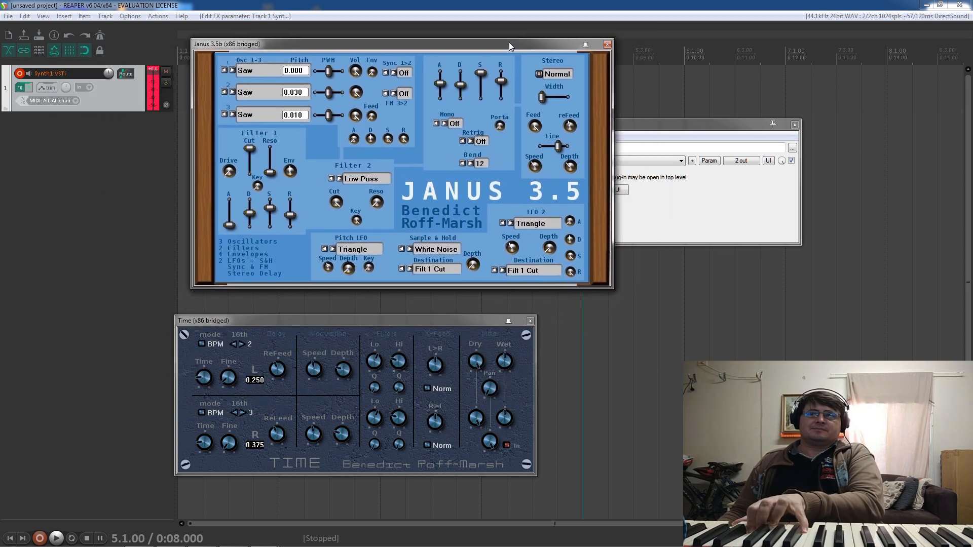
pyautogui.click(640, 124)
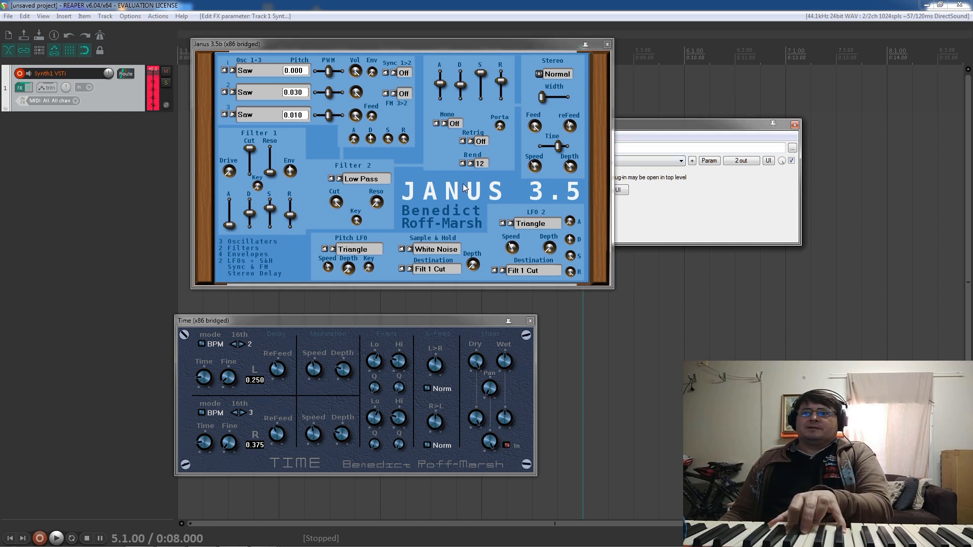
pyautogui.moveTo(458, 47); pyautogui.dragTo(363, 204)
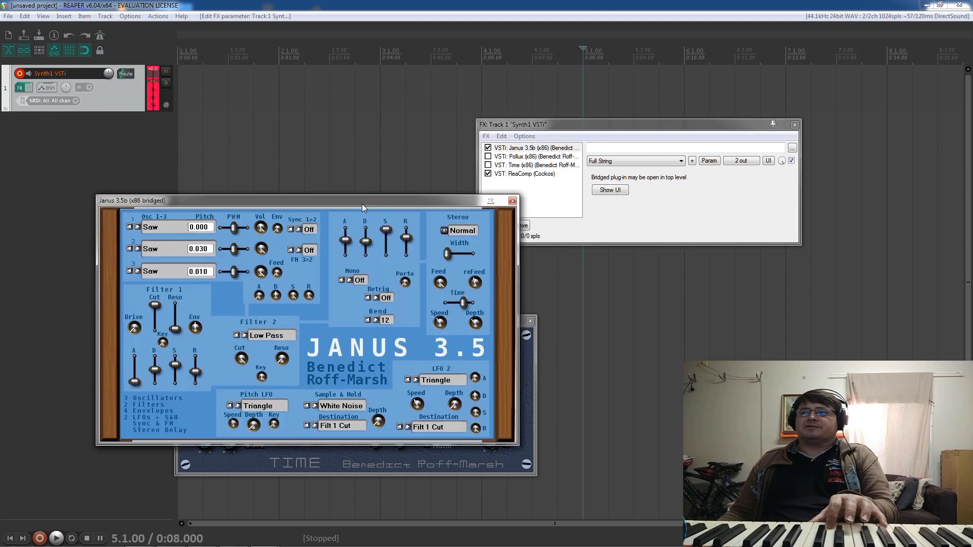
pyautogui.click(532, 174)
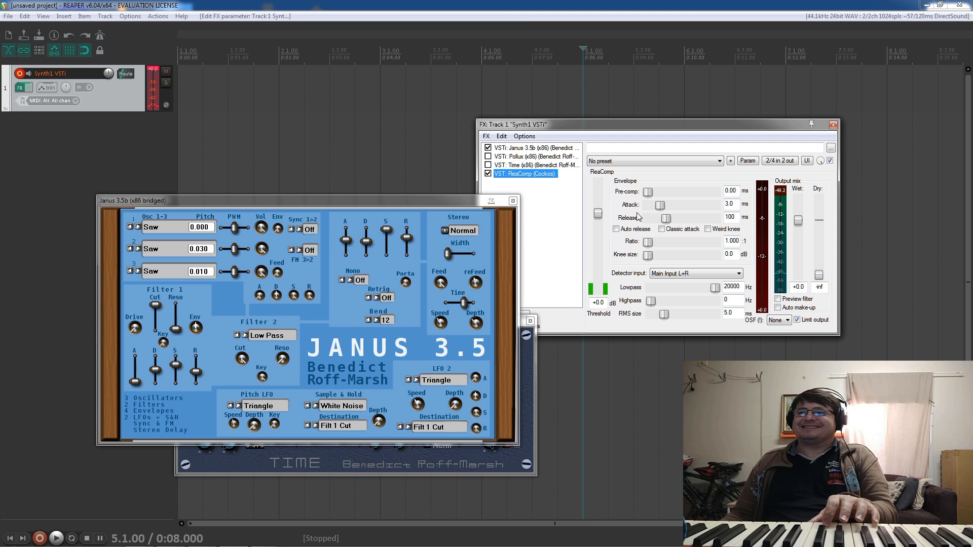
pyautogui.moveTo(598, 214); pyautogui.dragTo(601, 227)
pyautogui.moveTo(416, 197); pyautogui.dragTo(408, 59)
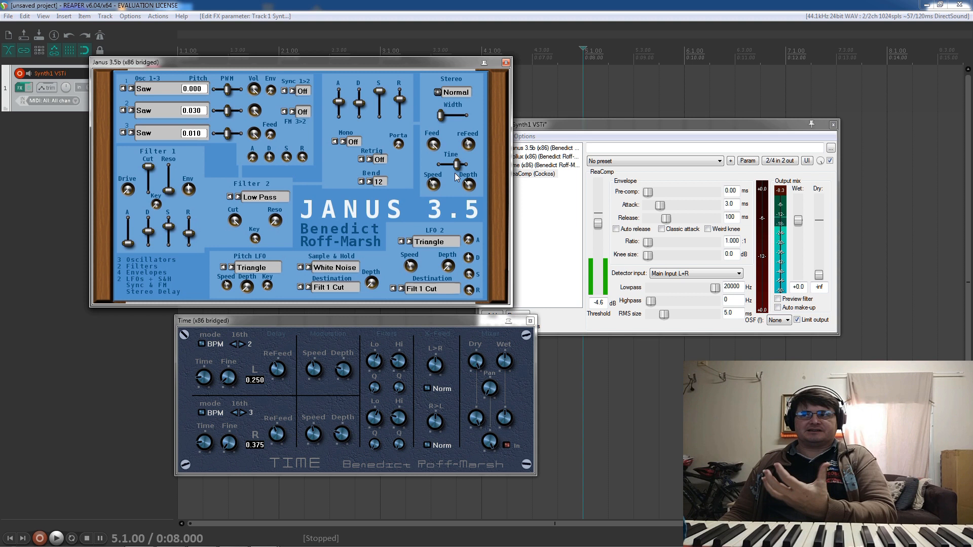
# Step: Shorten Janus's stereo delay time slightly and compare the Inverse and Normal stereo modes, ending on Normal
pyautogui.moveTo(455, 166); pyautogui.dragTo(439, 172)
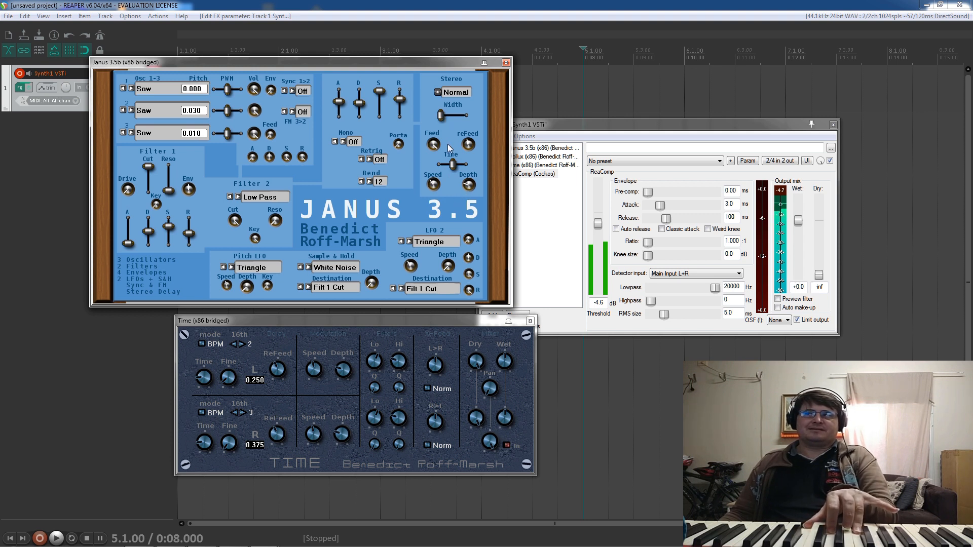
pyautogui.click(437, 93)
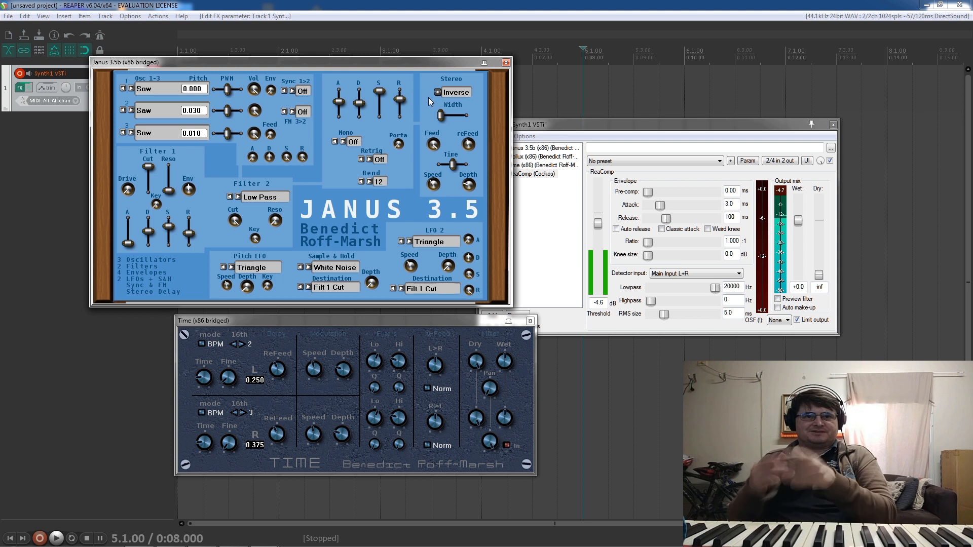
pyautogui.click(437, 93)
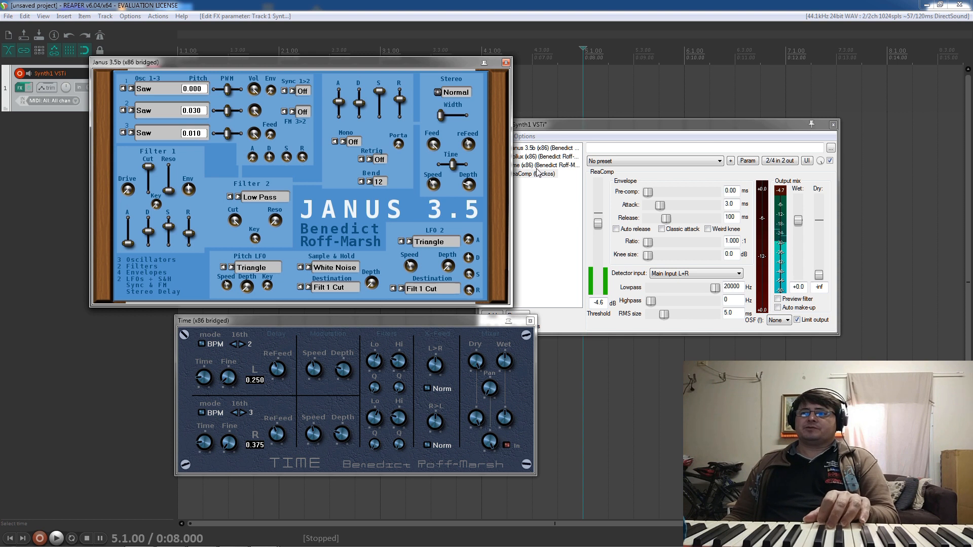
# Step: Enable the Time delay and set its 16th values to 3 for the left channel and 4 for the right
pyautogui.moveTo(555, 126); pyautogui.dragTo(604, 102)
pyautogui.click(537, 142)
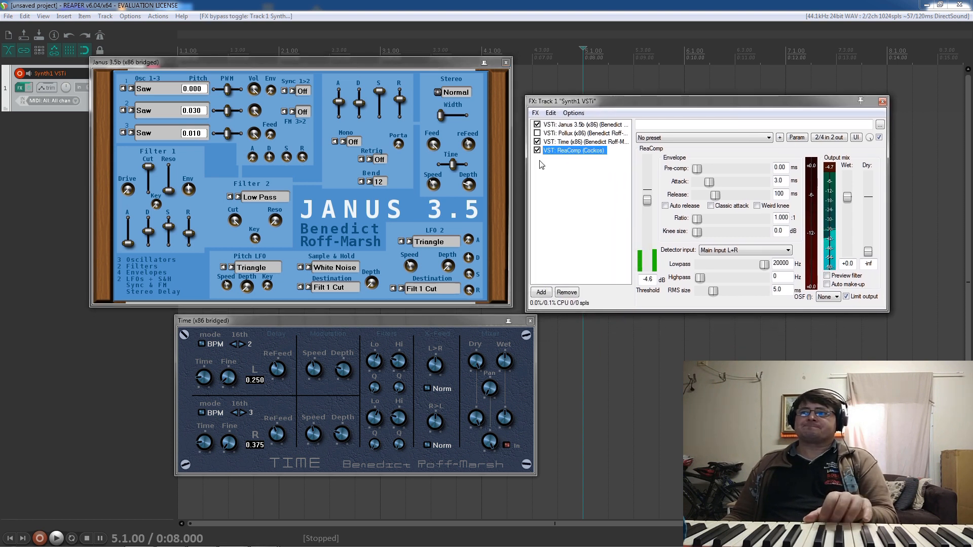
pyautogui.click(505, 363)
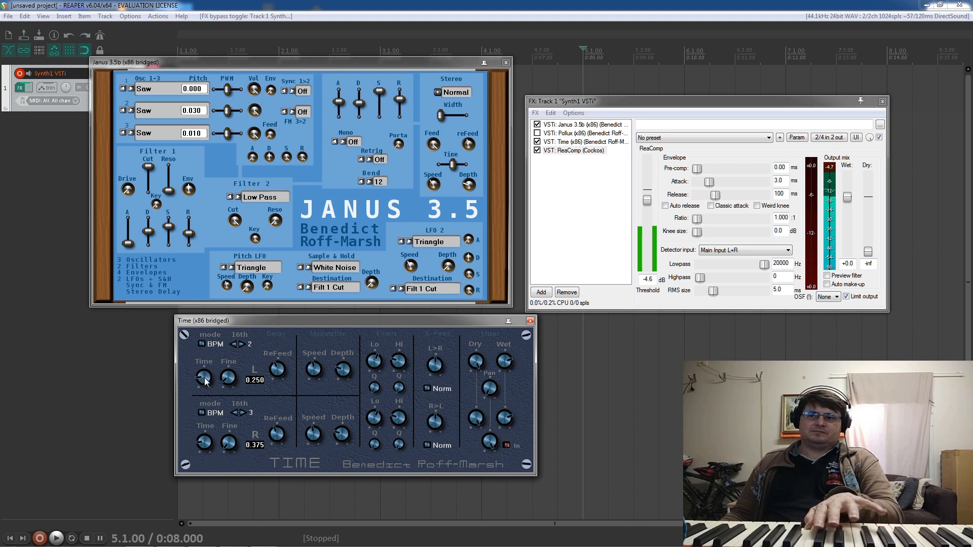
pyautogui.click(244, 345)
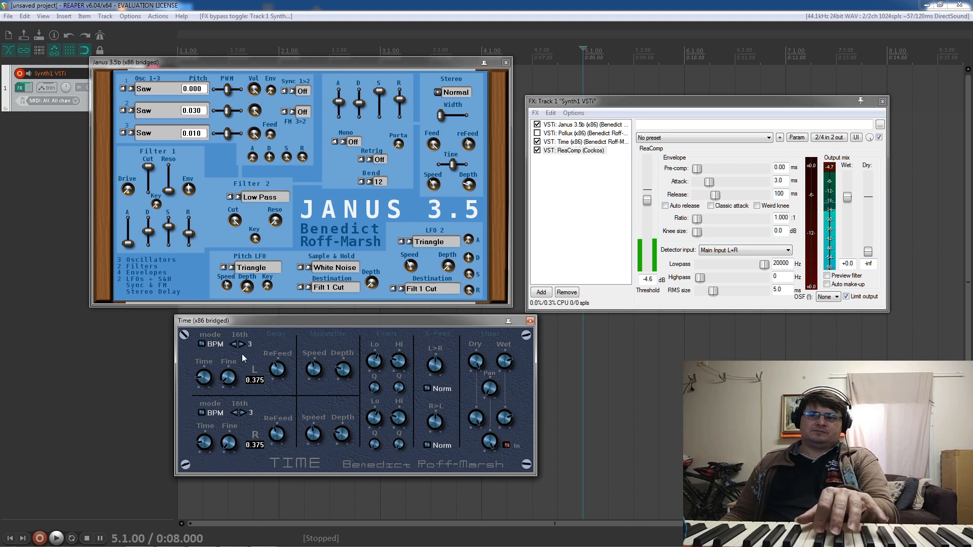
pyautogui.click(243, 414)
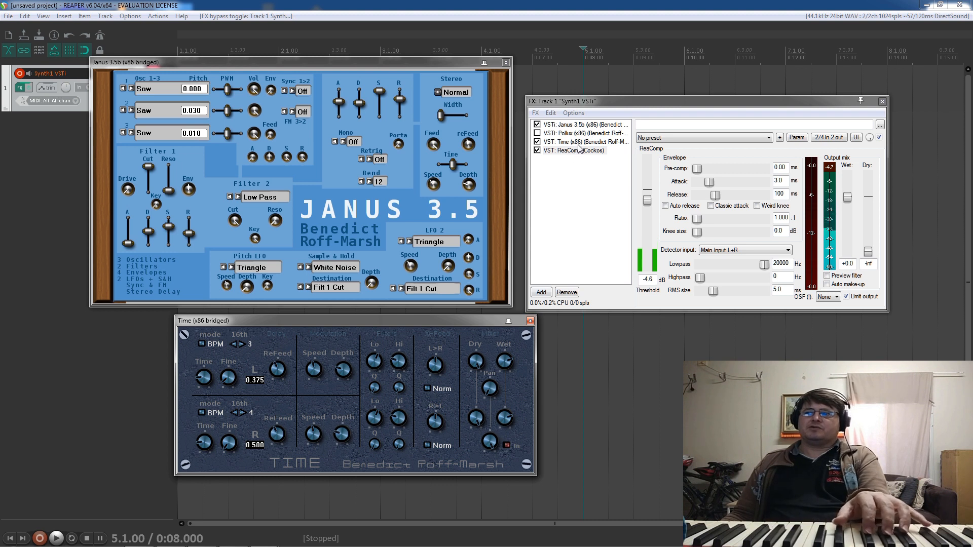
# Step: Add the VST effect SSP Space to the end of the track's FX chain and move its window off the Janus controls
pyautogui.click(542, 292)
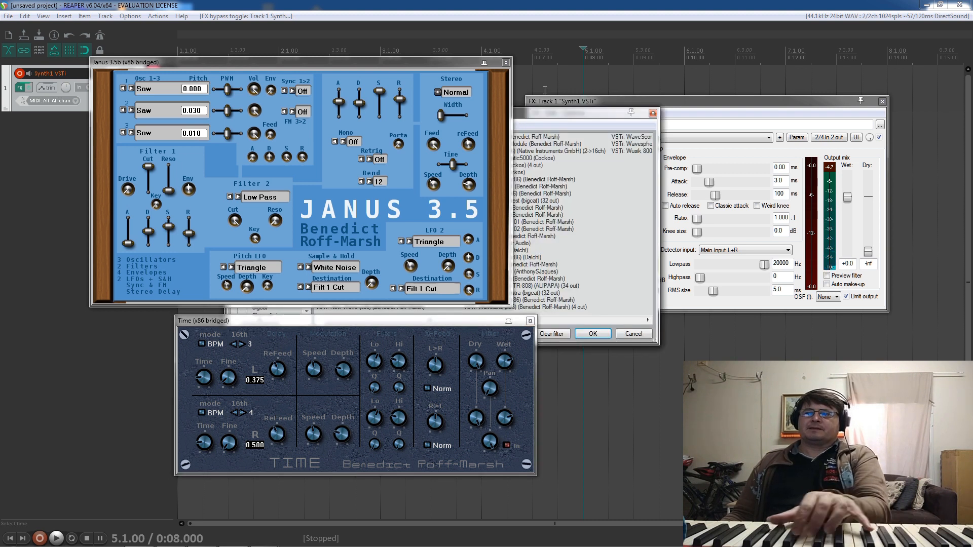
pyautogui.moveTo(570, 120); pyautogui.dragTo(760, 233)
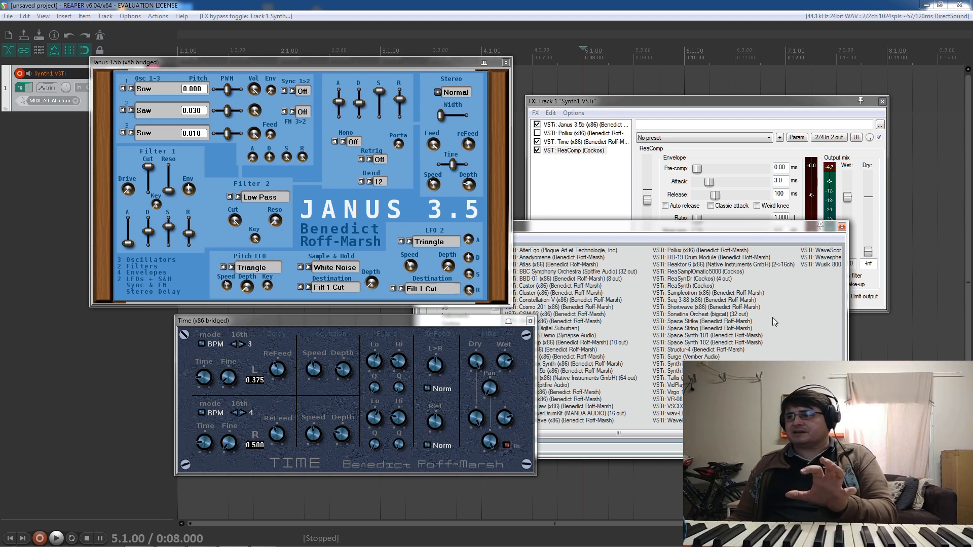
pyautogui.moveTo(609, 222); pyautogui.dragTo(720, 224)
pyautogui.click(559, 274)
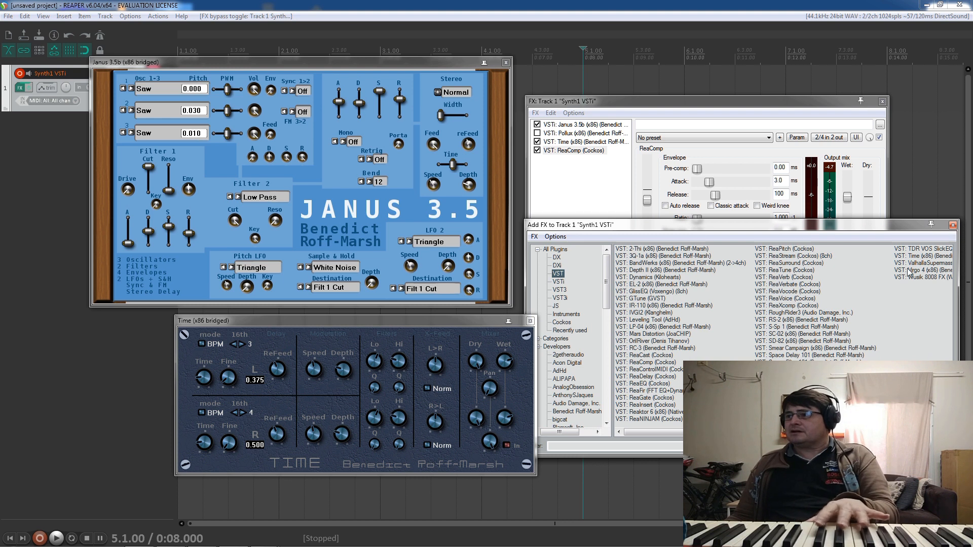
pyautogui.click(783, 391)
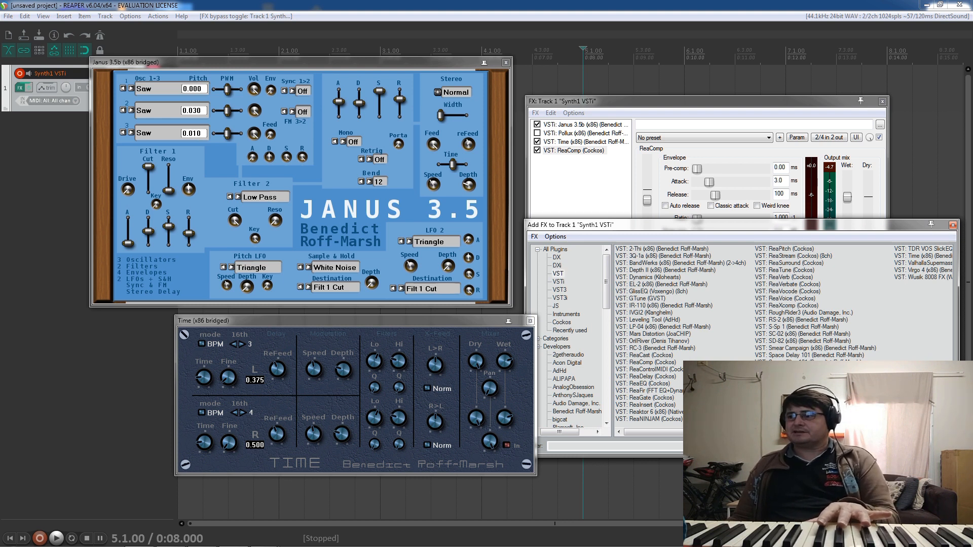
pyautogui.press('Return')
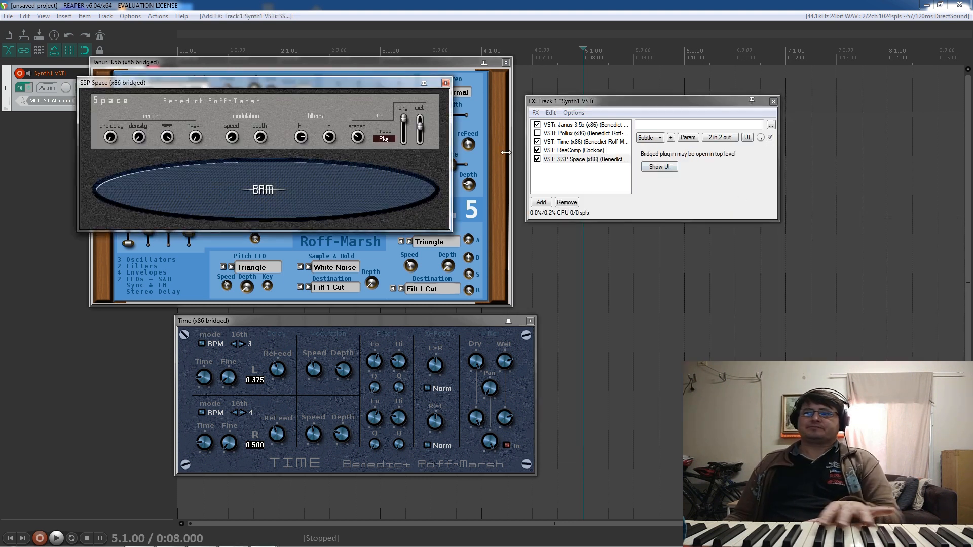
pyautogui.moveTo(372, 89); pyautogui.dragTo(598, 215)
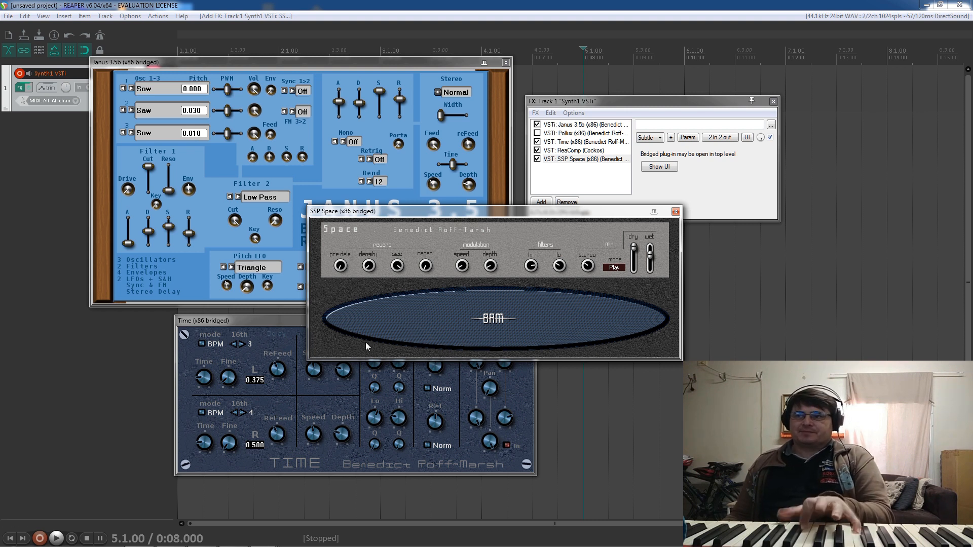
# Step: Bypass the Time delay, listen to Space with wet at minimum, and set dry to minimum and wet to maximum
pyautogui.click(537, 151)
pyautogui.click(537, 142)
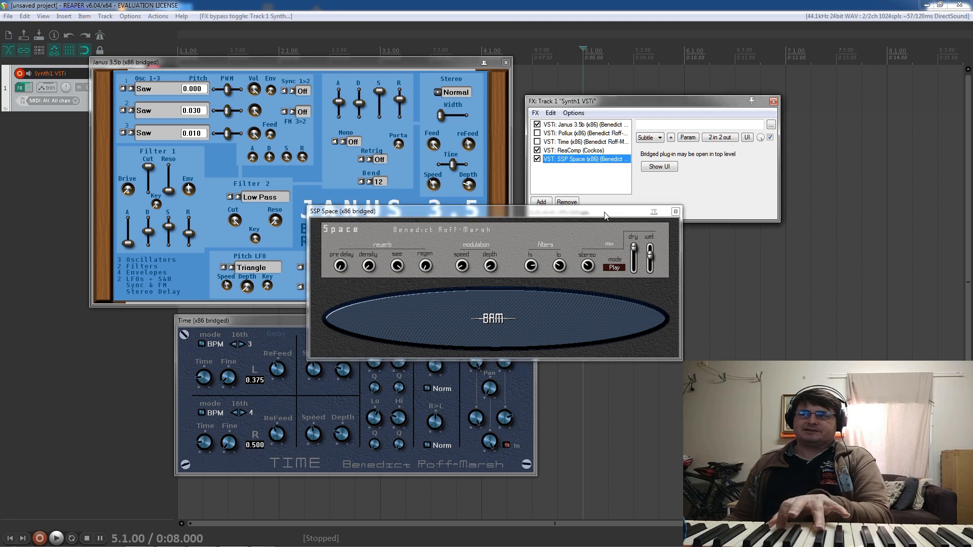
pyautogui.moveTo(650, 253); pyautogui.dragTo(652, 376)
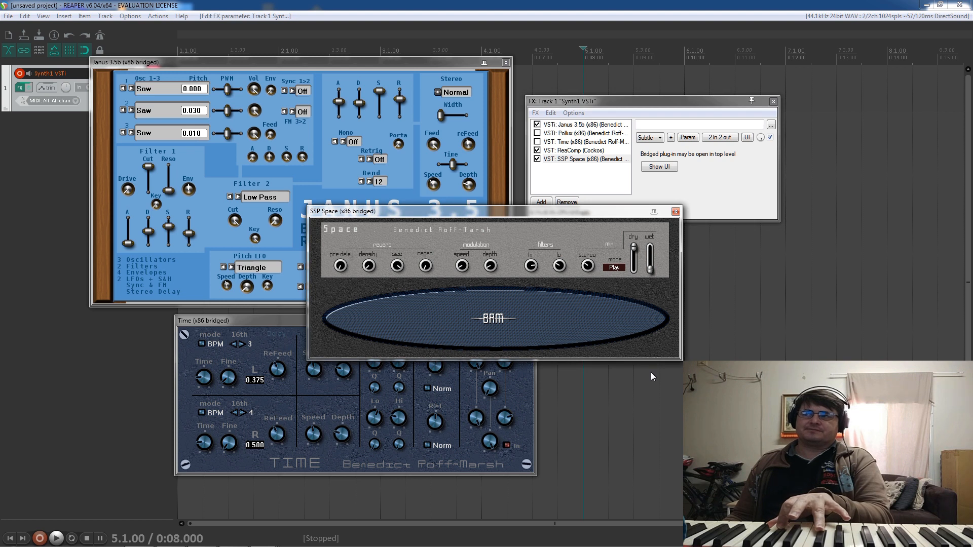
pyautogui.moveTo(634, 248); pyautogui.dragTo(656, 234)
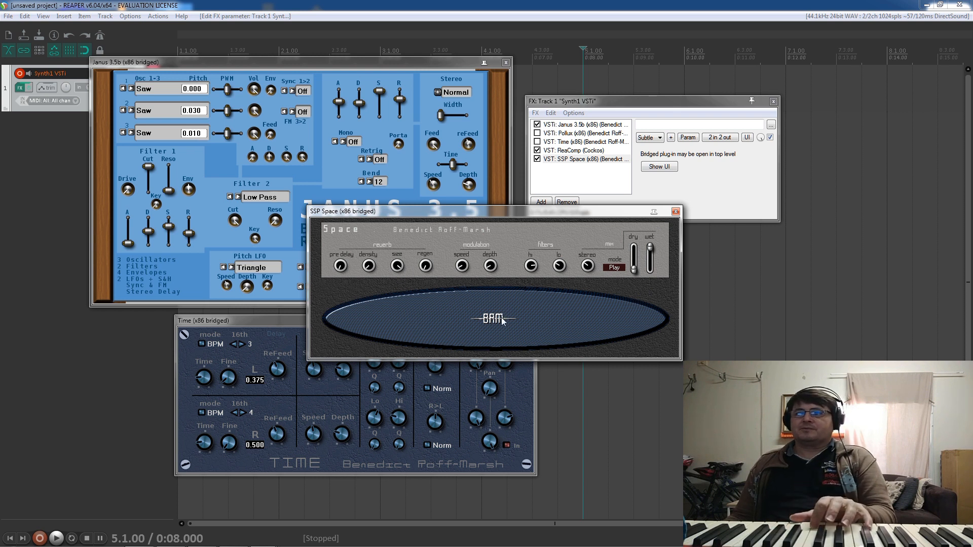
# Step: Switch Space to Edit mode to show its delay taps, and set dry to maximum and wet to minimum
pyautogui.click(614, 268)
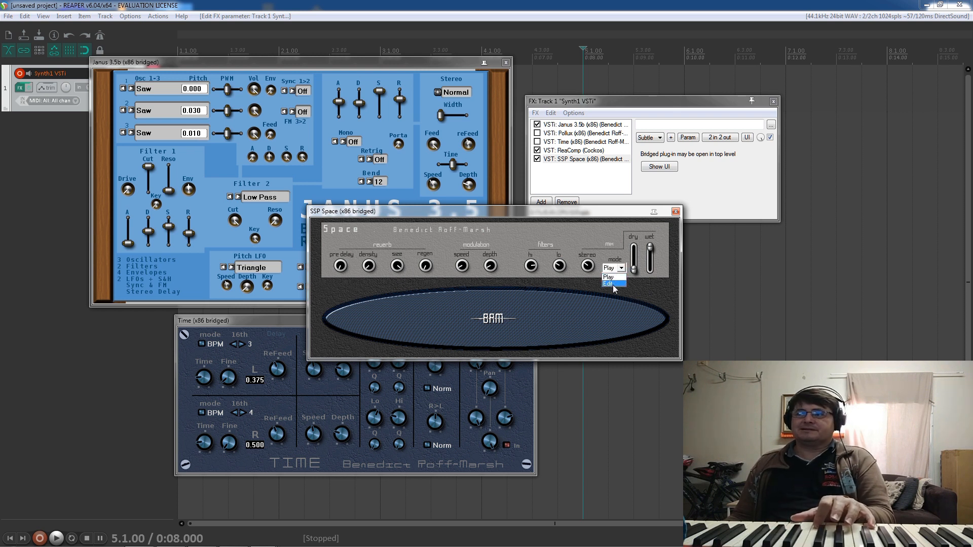
pyautogui.click(613, 286)
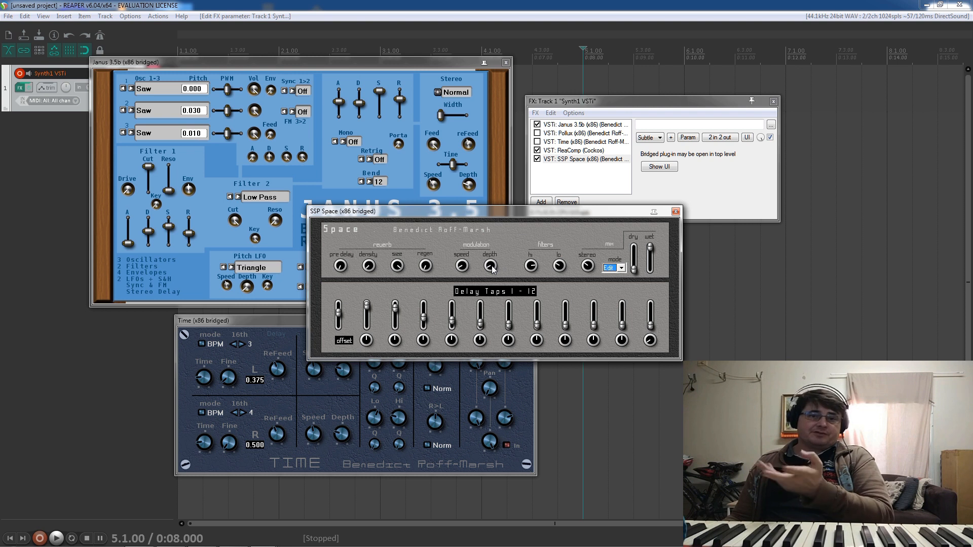
pyautogui.moveTo(650, 248)
pyautogui.mouseDown()
pyautogui.moveTo(650, 272)
pyautogui.moveTo(634, 247)
pyautogui.mouseUp()
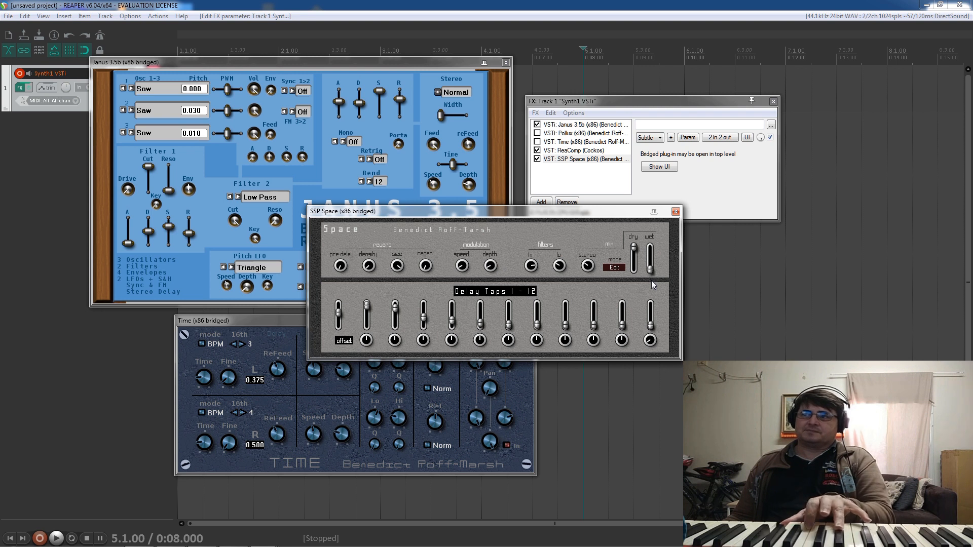
# Step: Move SSP Space ahead of ReaComp in the track's FX chain and toggle Space to compare the sound
pyautogui.click(439, 148)
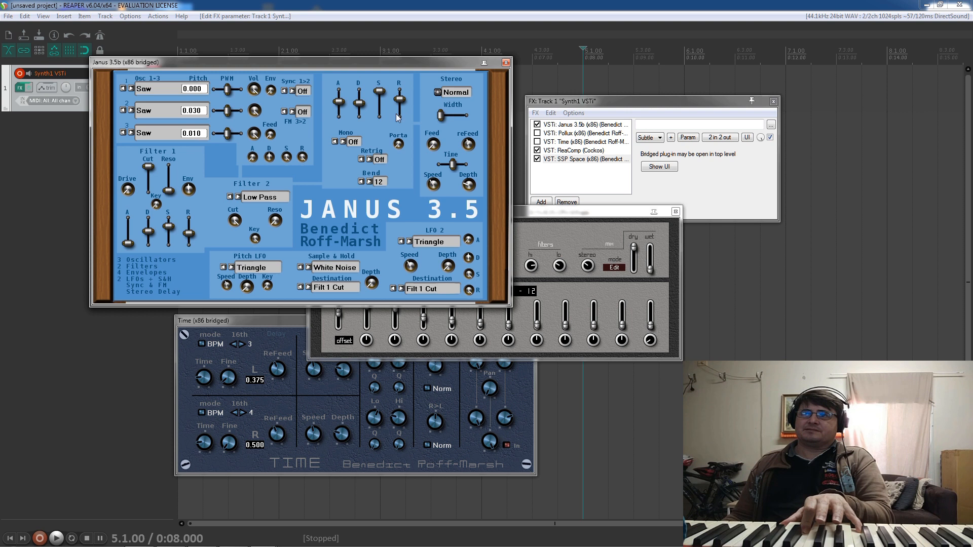
pyautogui.click(568, 213)
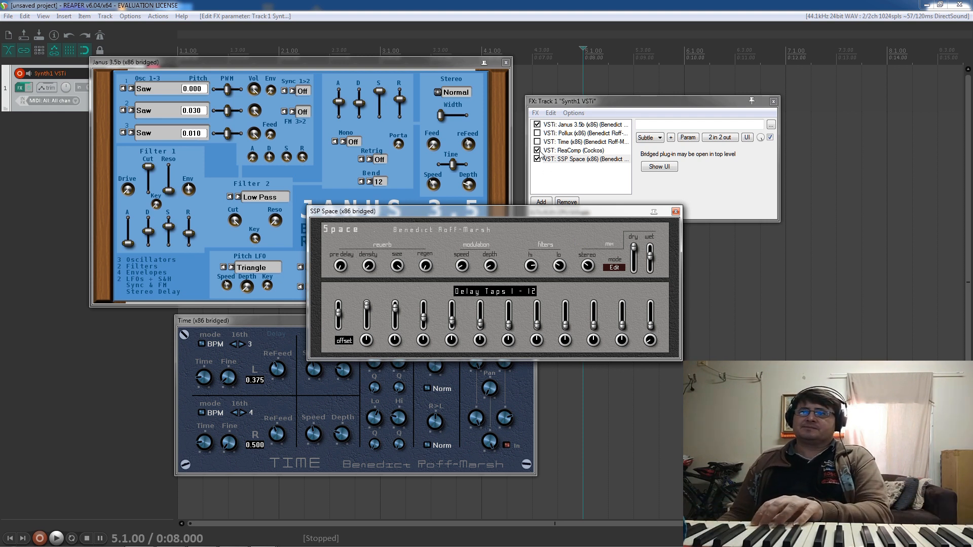
pyautogui.moveTo(547, 161); pyautogui.dragTo(568, 174)
pyautogui.click(566, 152)
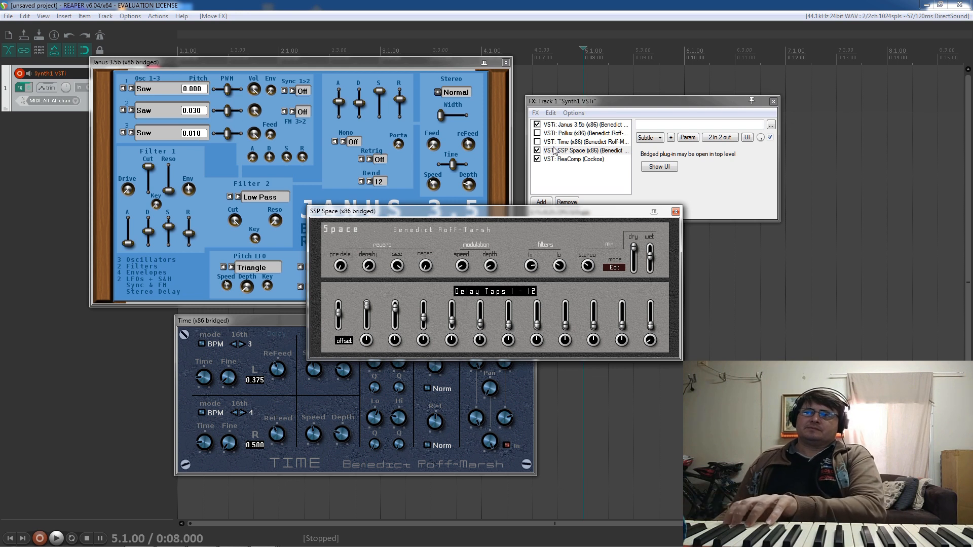
pyautogui.click(537, 151)
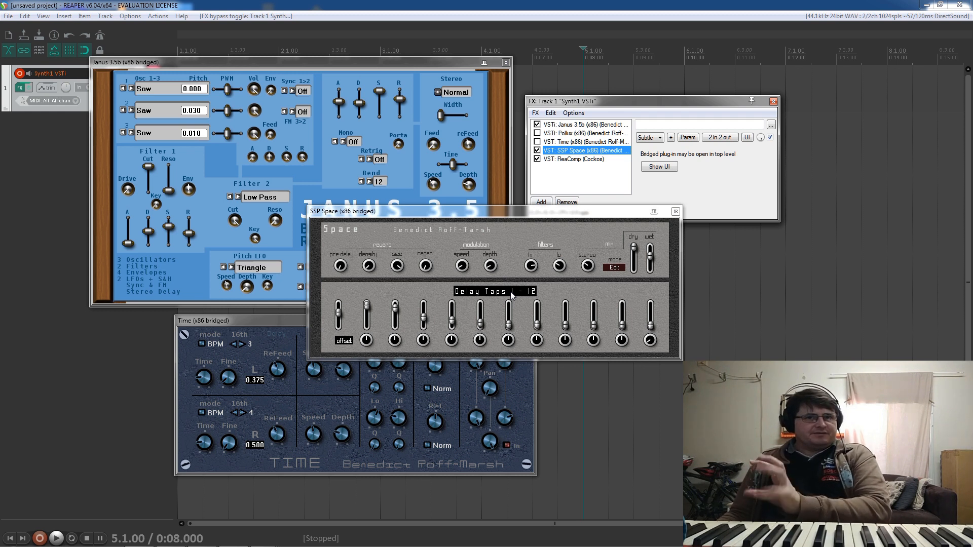
# Step: Audition the Space presets Open Plain, Twin Bloom and Cathedral, and settle on Warm Room
pyautogui.click(660, 139)
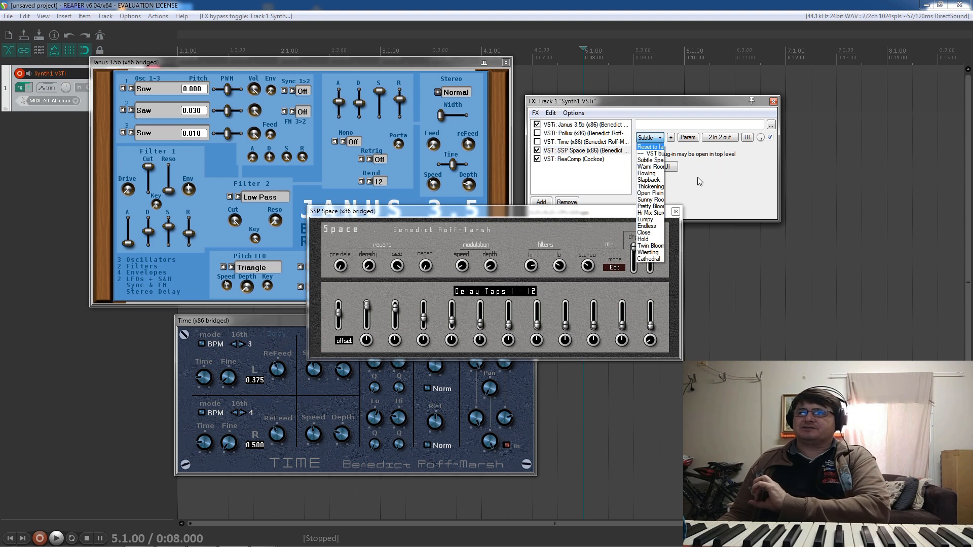
pyautogui.click(659, 193)
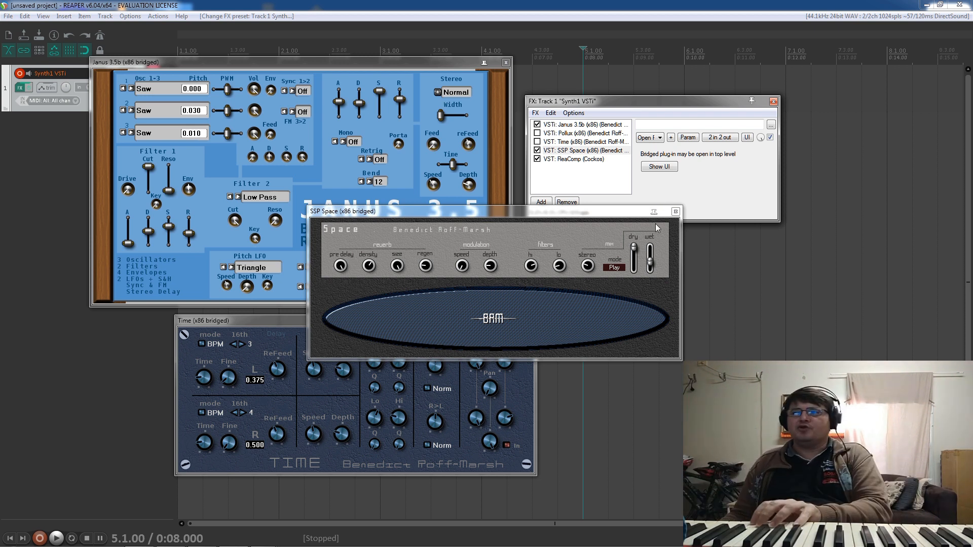
pyautogui.click(658, 138)
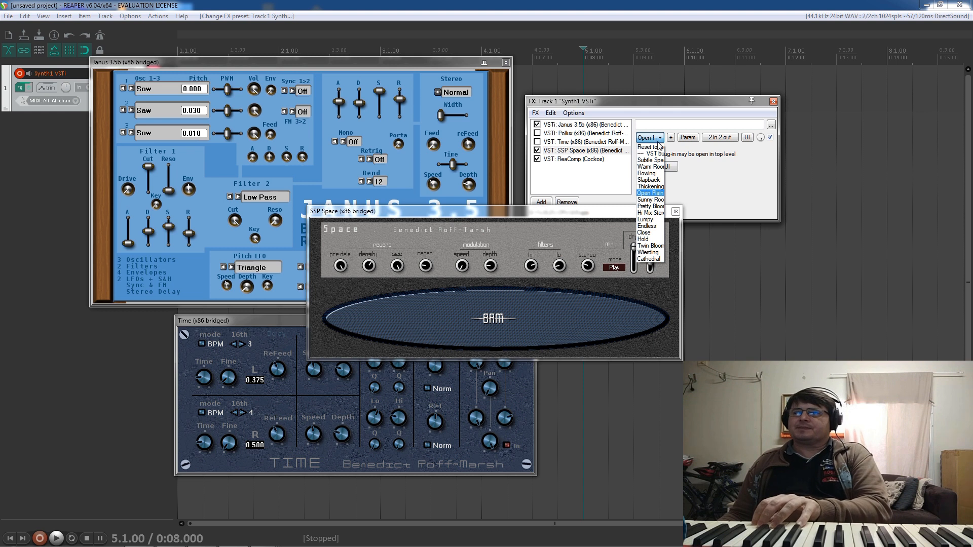
pyautogui.click(653, 246)
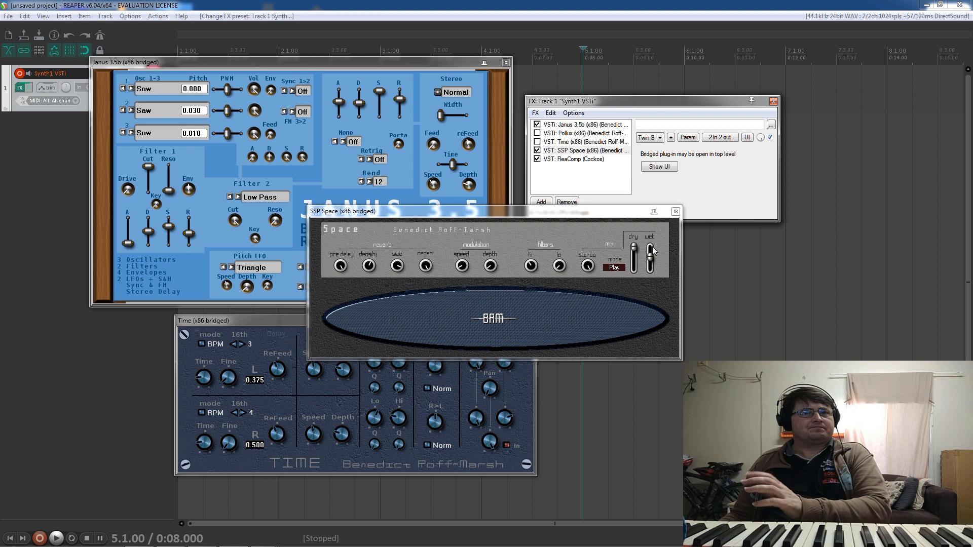
pyautogui.click(659, 137)
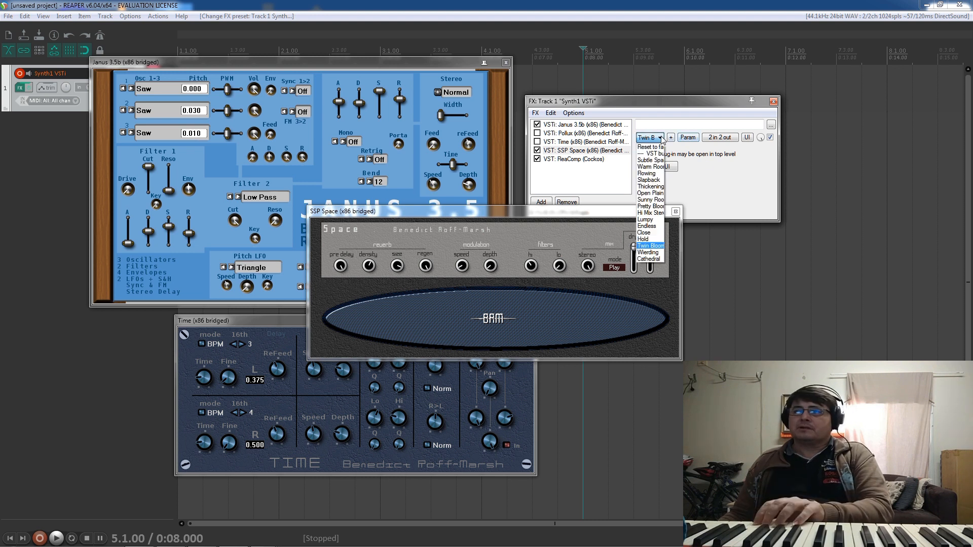
pyautogui.click(654, 258)
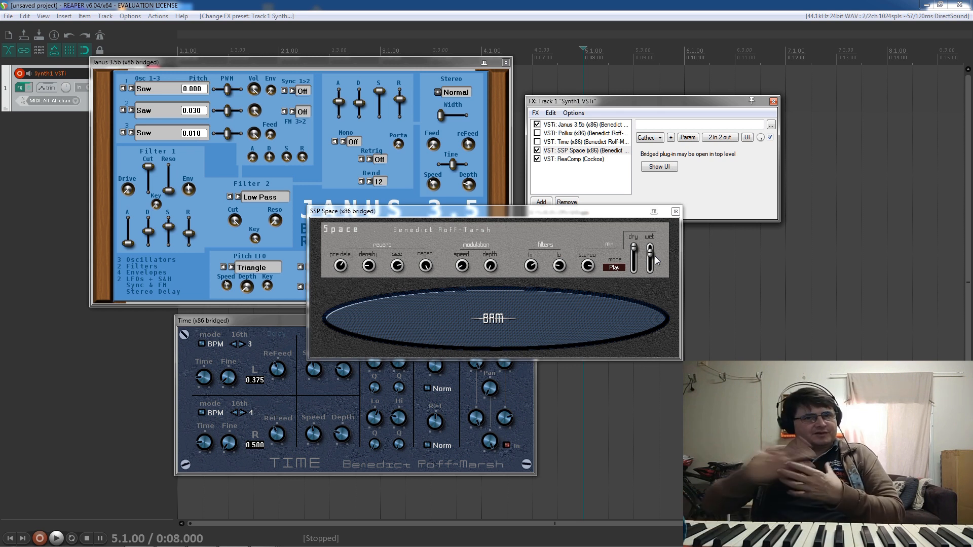
pyautogui.click(659, 145)
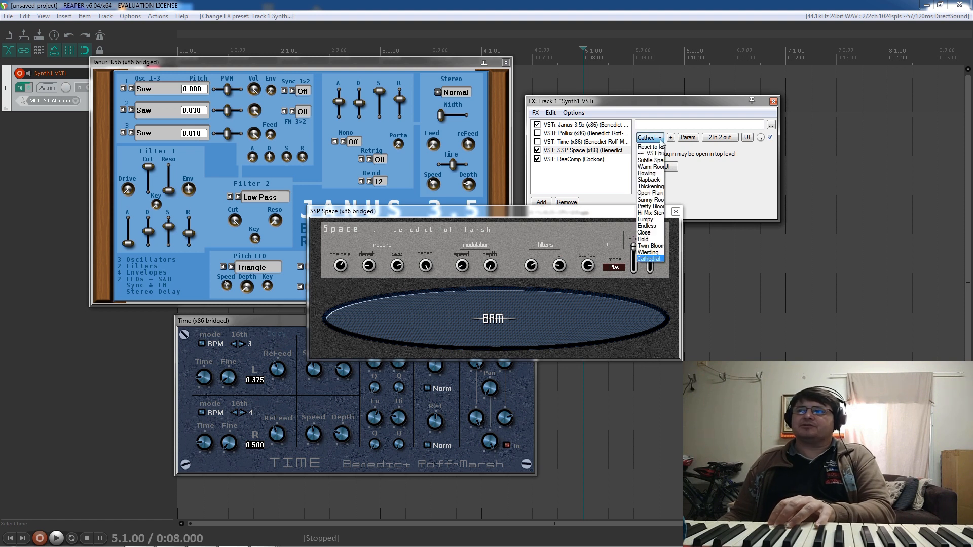
pyautogui.click(652, 167)
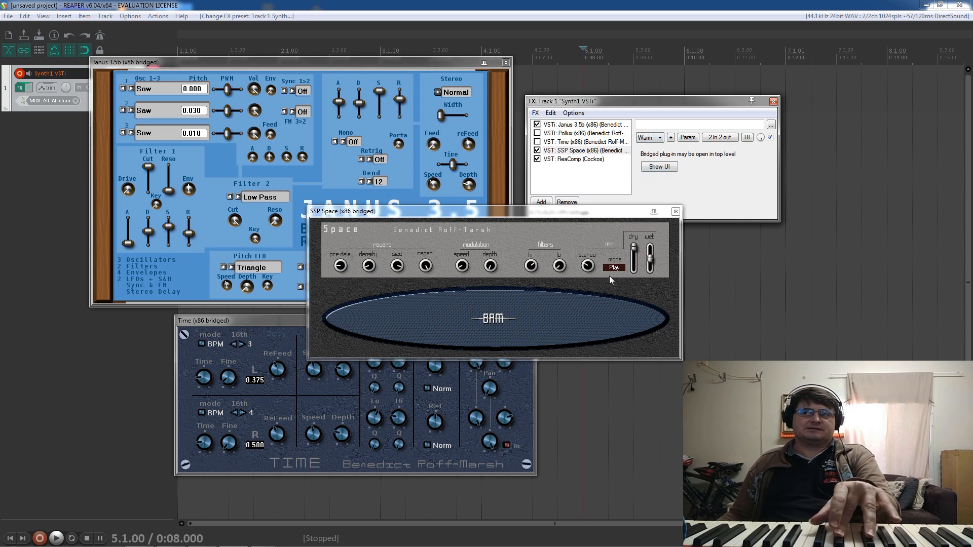
# Step: Toggle Space to compare the Janus sound with and without reverb, and enable the Time delay
pyautogui.click(538, 150)
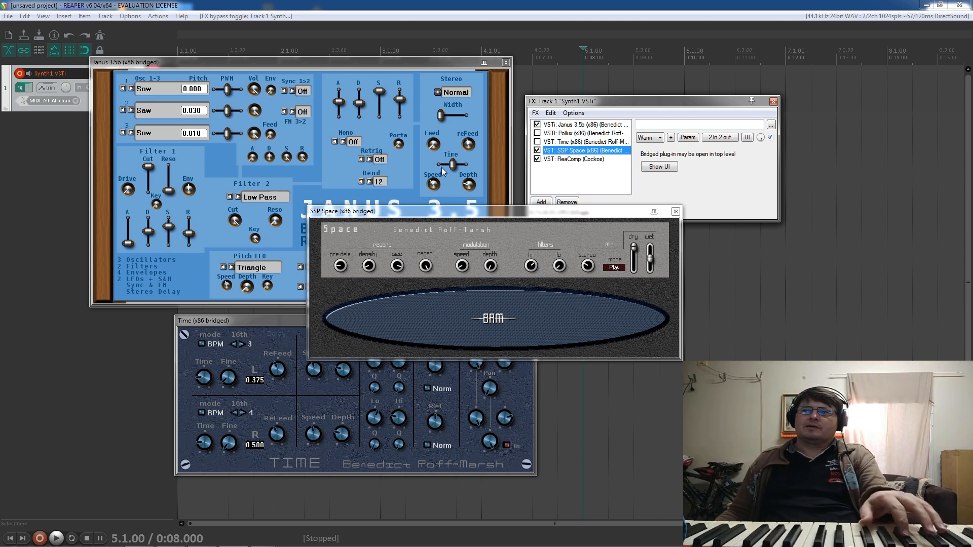
pyautogui.click(445, 116)
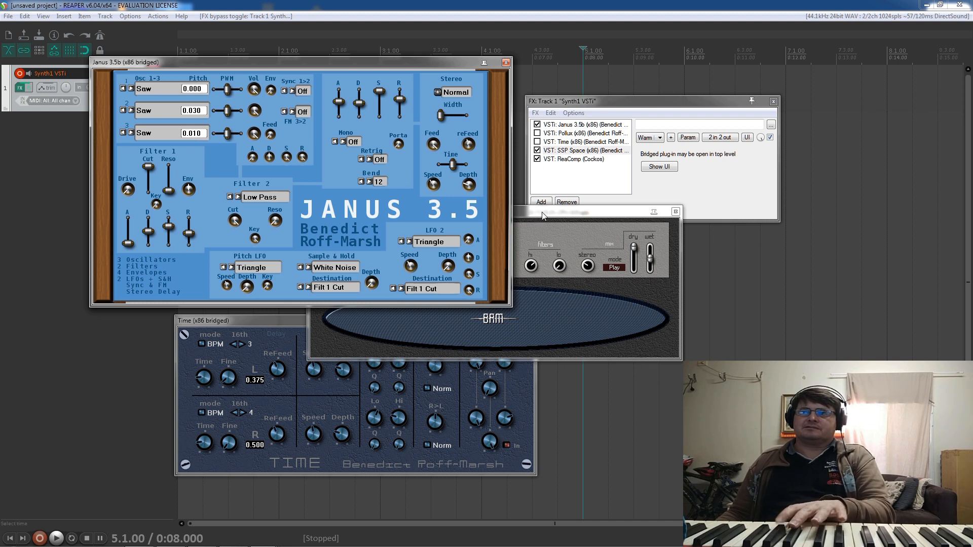
pyautogui.click(277, 319)
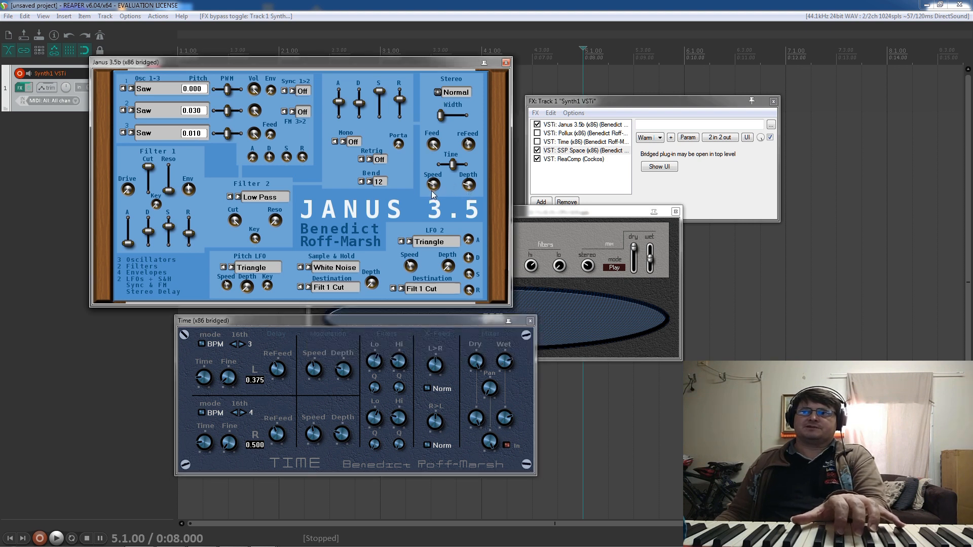
pyautogui.click(537, 142)
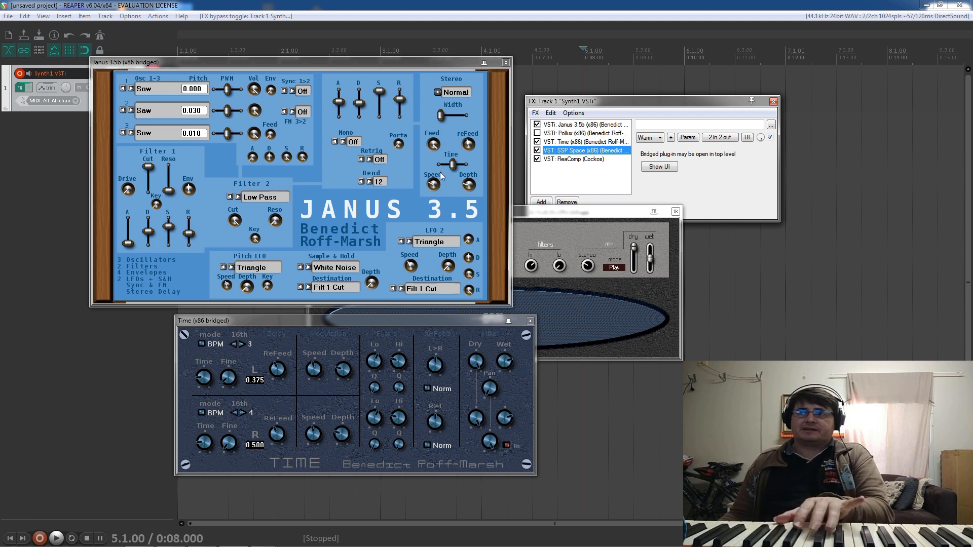
# Step: Widen the FX window, load the Janus preset Nasty Piano, and toggle Time and Space to compare the sound
pyautogui.click(586, 126)
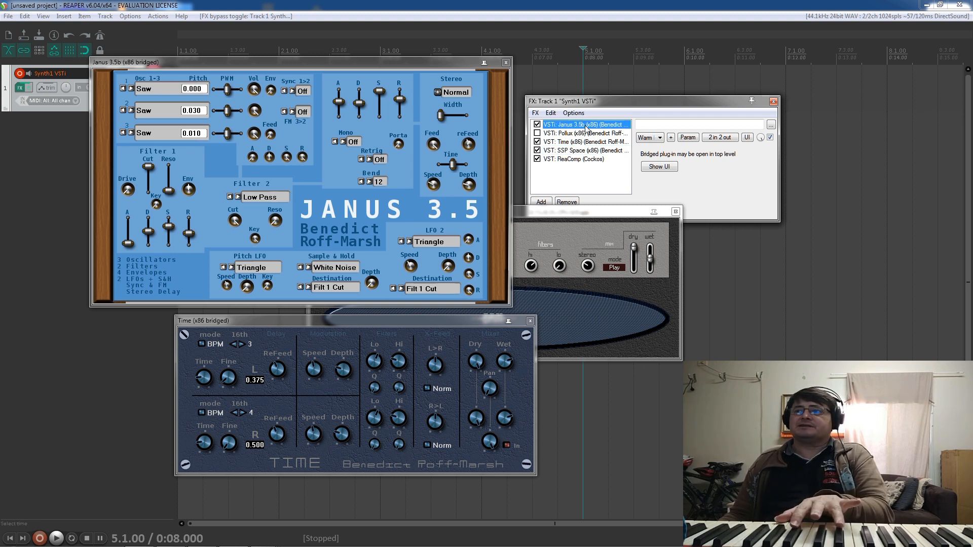
pyautogui.click(660, 138)
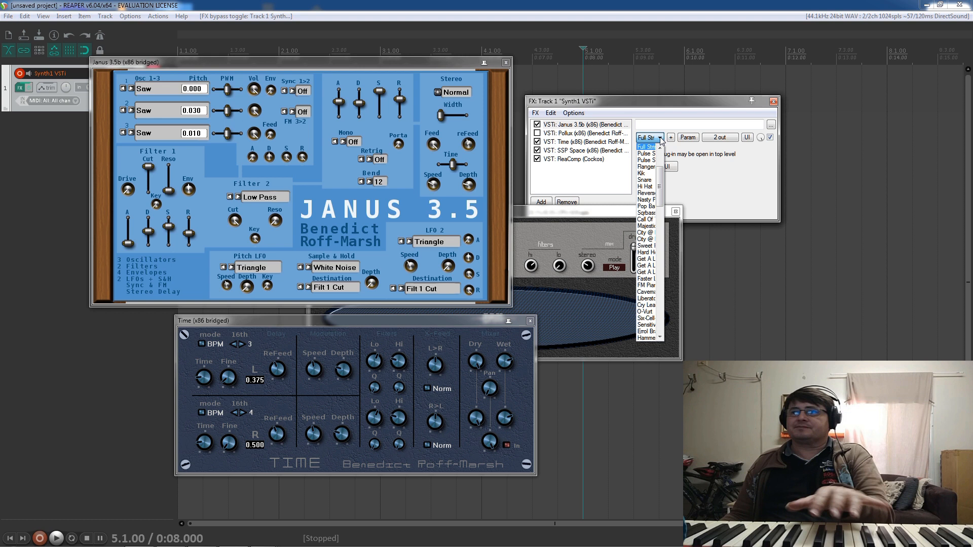
pyautogui.click(780, 168)
pyautogui.moveTo(780, 174); pyautogui.dragTo(874, 181)
pyautogui.click(755, 138)
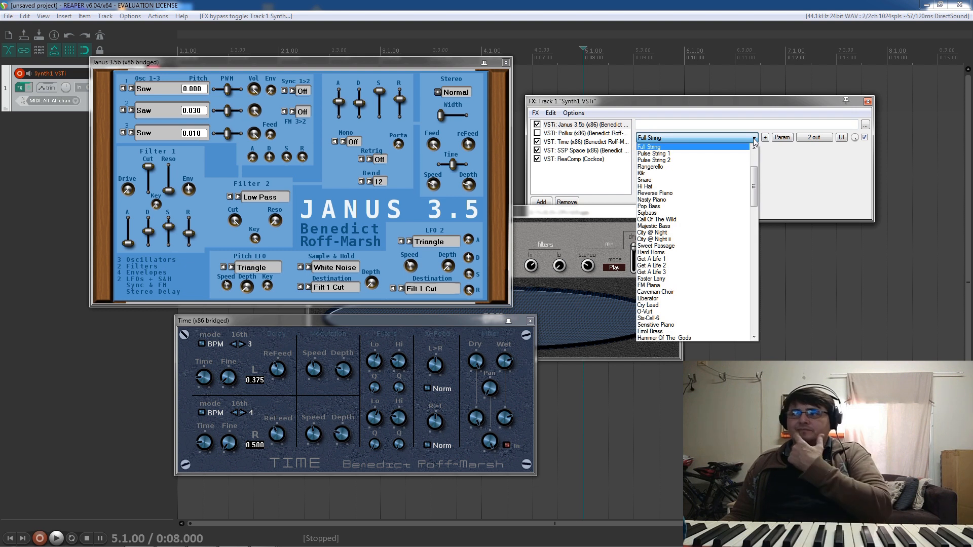
pyautogui.click(679, 200)
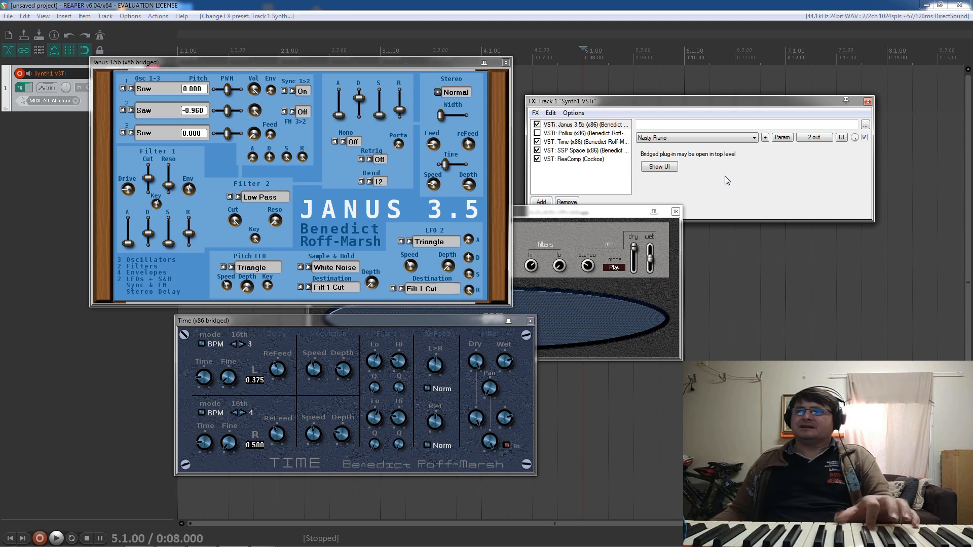
pyautogui.click(538, 142)
pyautogui.click(537, 150)
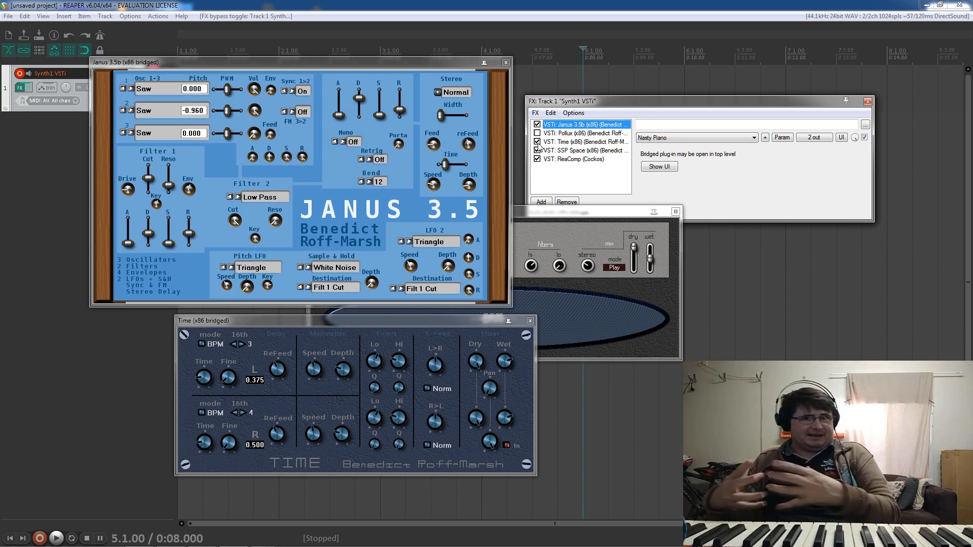
# Step: Load the Janus preset Faster Larry and set its Stereo mode to Normal
pyautogui.click(683, 137)
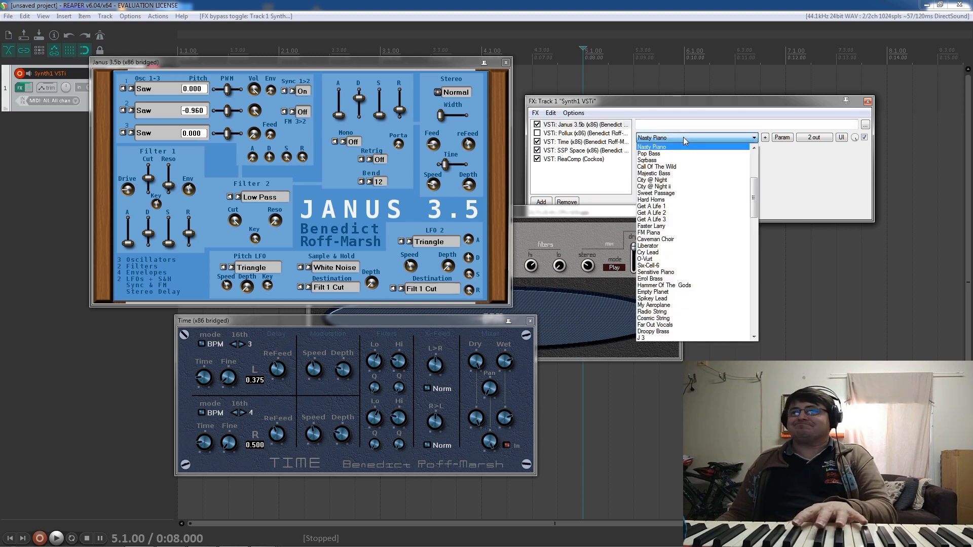
pyautogui.click(672, 226)
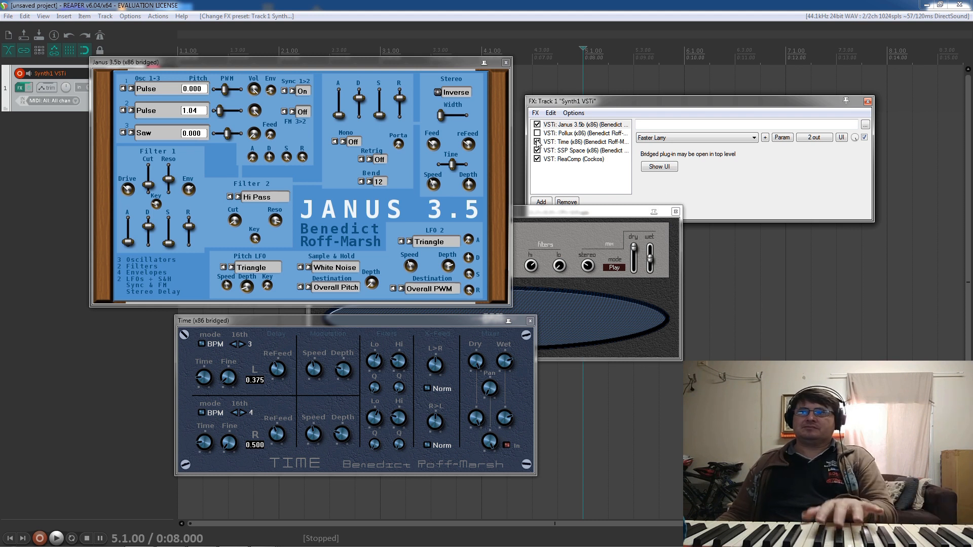
pyautogui.click(438, 92)
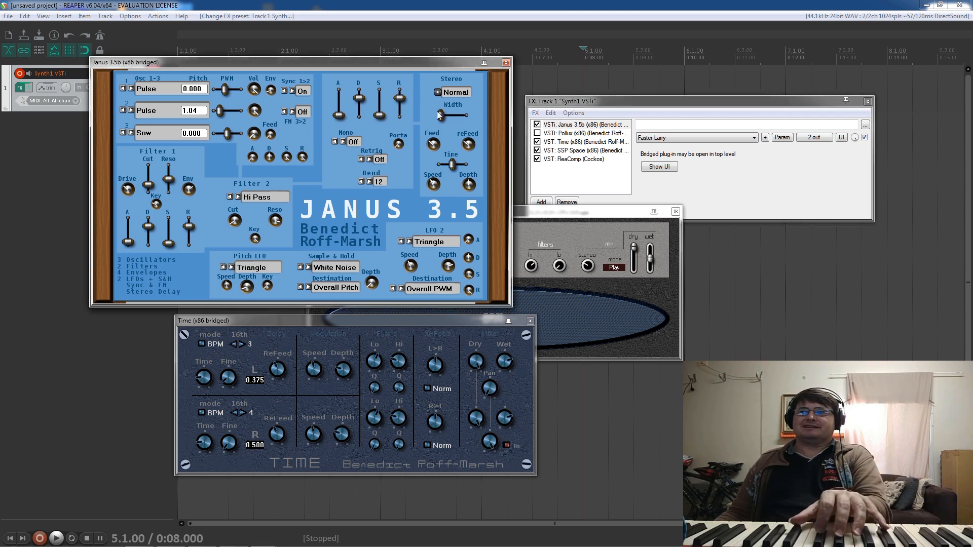
# Step: Bypass Time and Space to hear the Janus patch on its own, and re-enable both effects
pyautogui.click(537, 151)
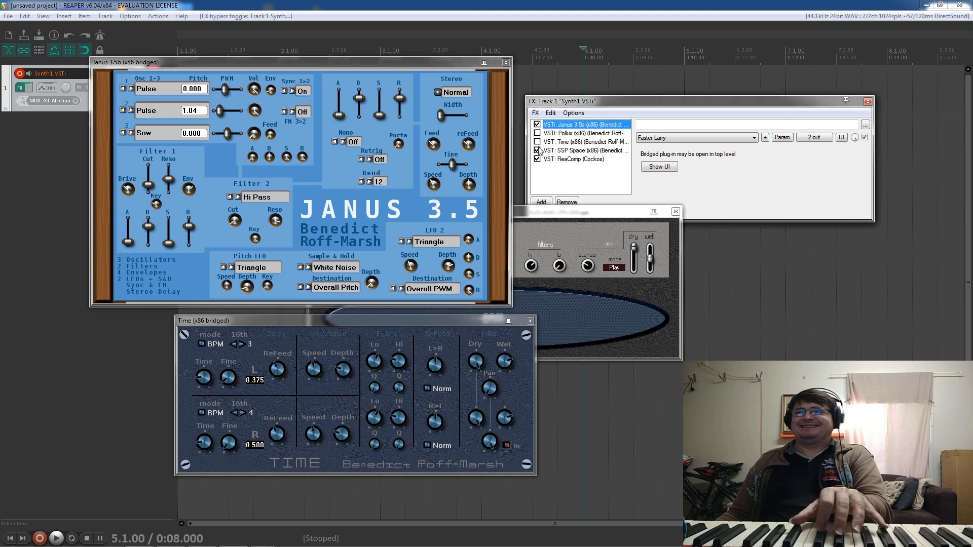
pyautogui.click(434, 156)
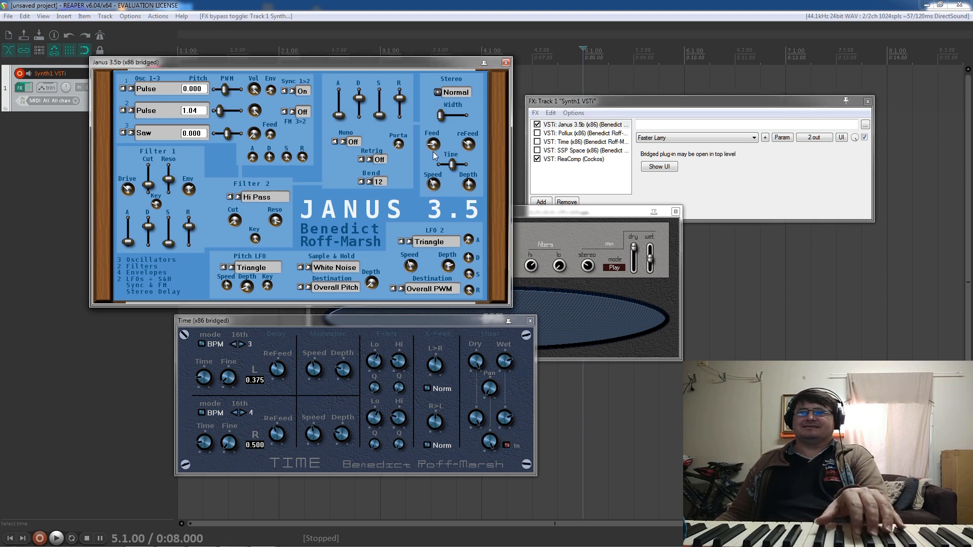
pyautogui.click(537, 151)
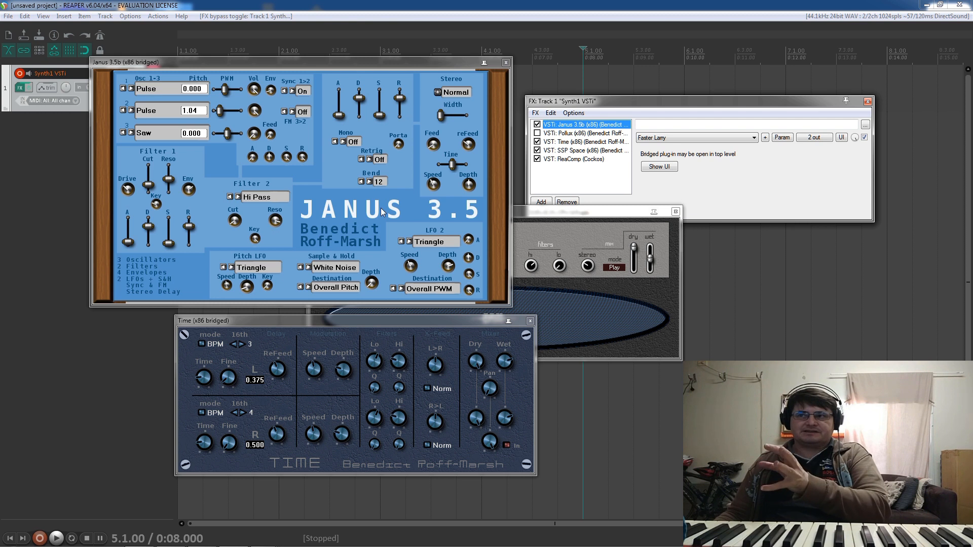
# Step: Bring the Space, Time and Janus windows forward in turn to review how each contributes to the sound
pyautogui.click(564, 211)
pyautogui.click(285, 321)
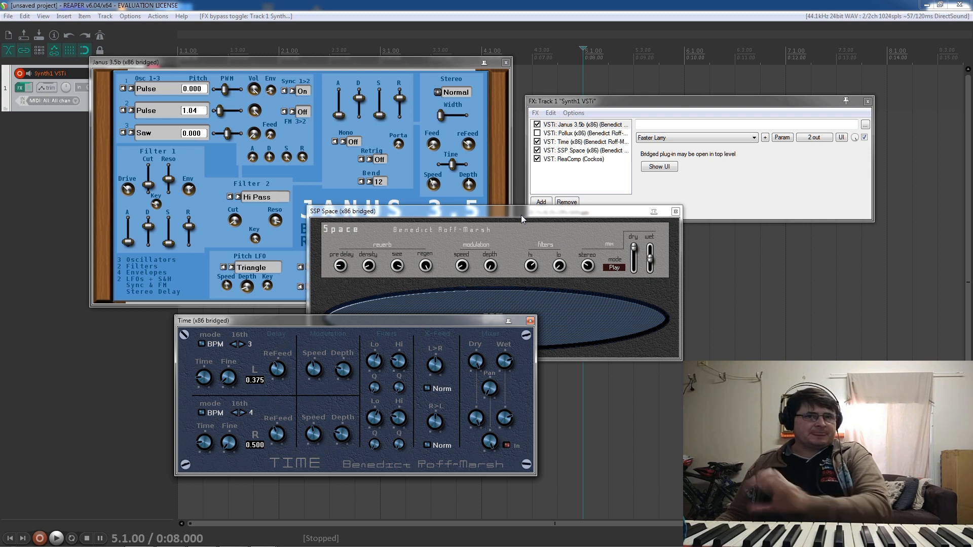
pyautogui.click(320, 150)
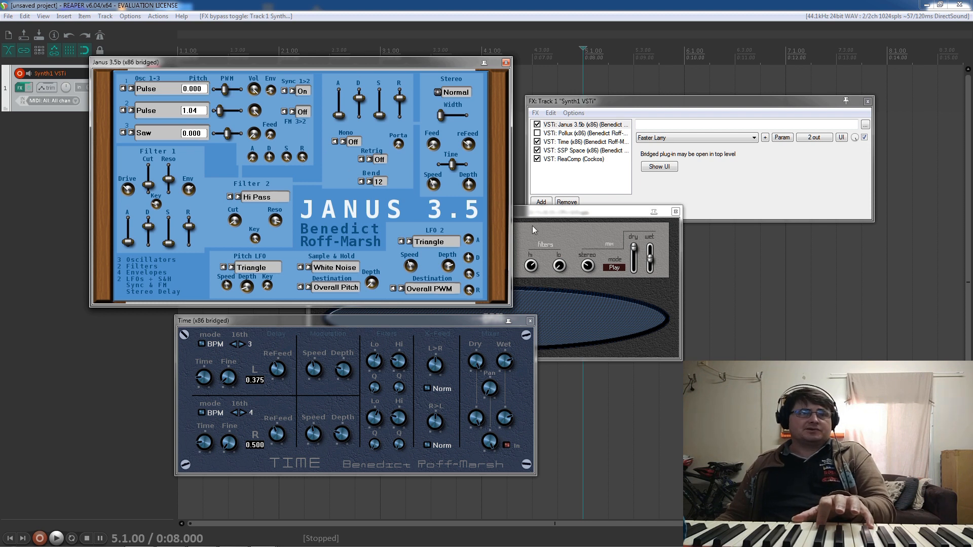
pyautogui.click(583, 210)
pyautogui.click(266, 321)
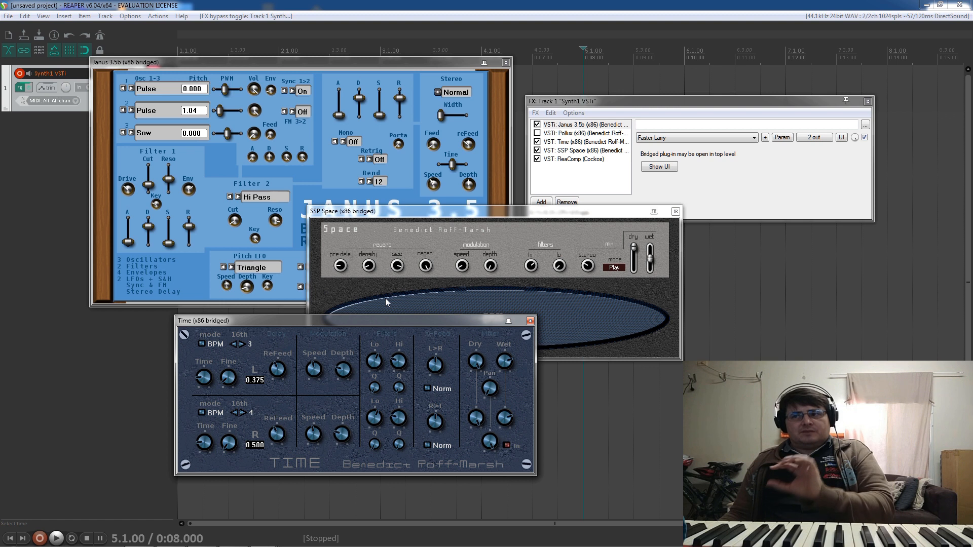
pyautogui.click(310, 195)
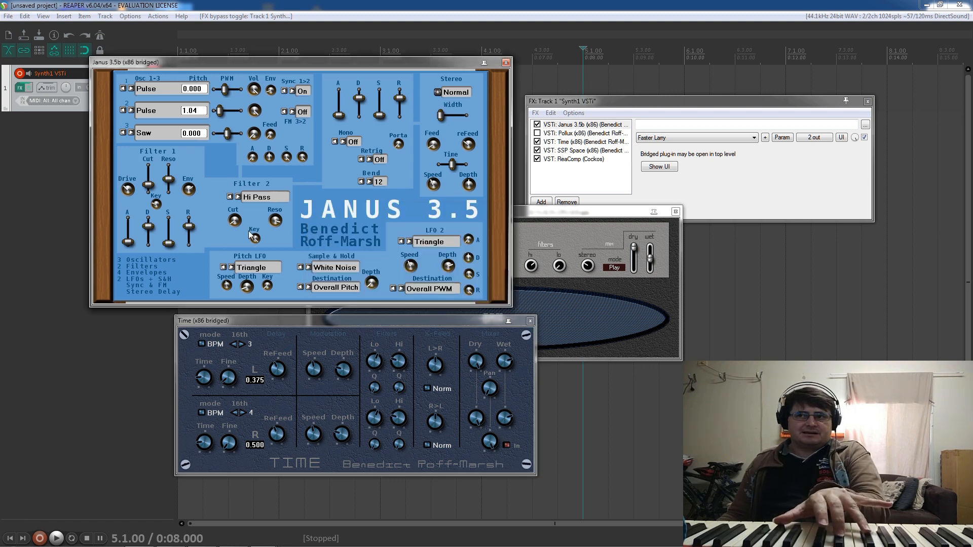
pyautogui.click(314, 339)
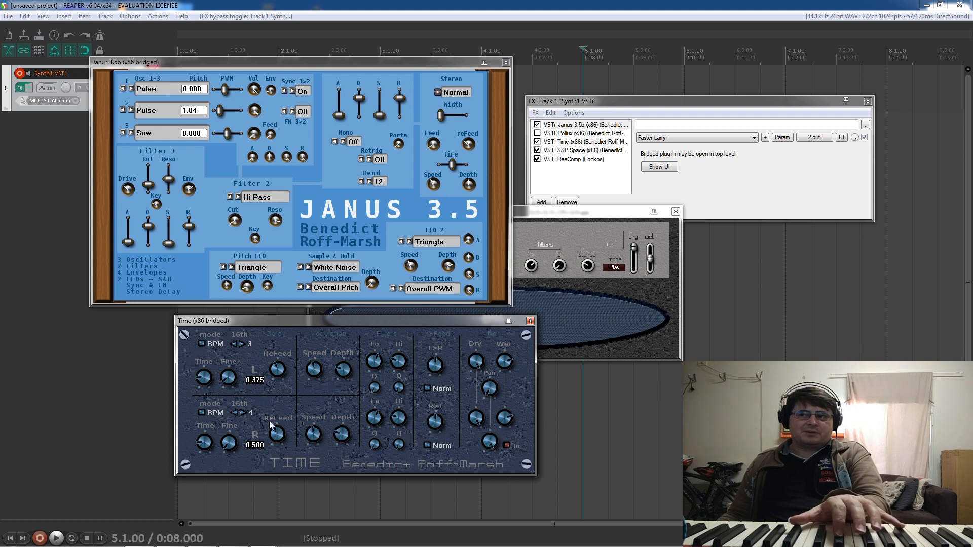
pyautogui.click(580, 219)
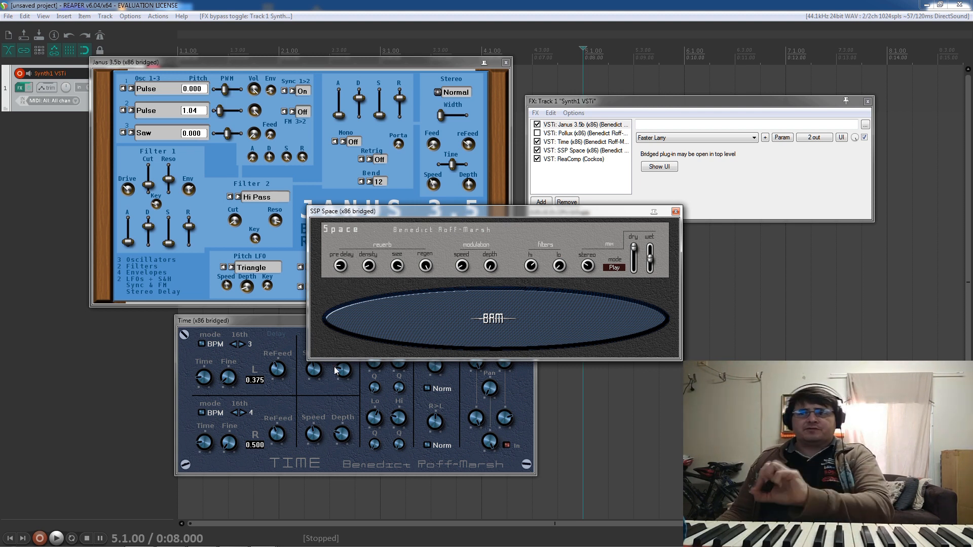
# Step: Close the Space and Time windows and bypass both effects
pyautogui.click(676, 213)
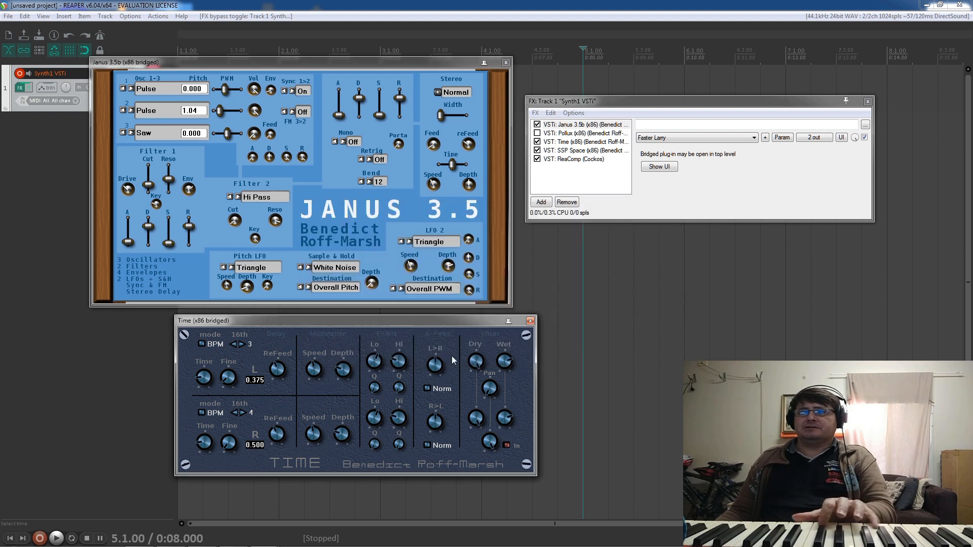
pyautogui.click(530, 321)
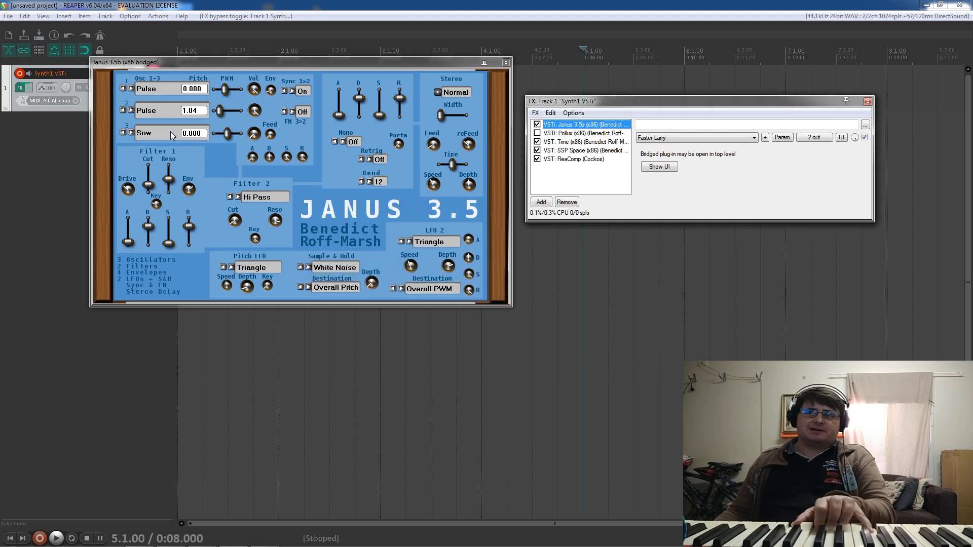
pyautogui.click(537, 141)
pyautogui.click(537, 150)
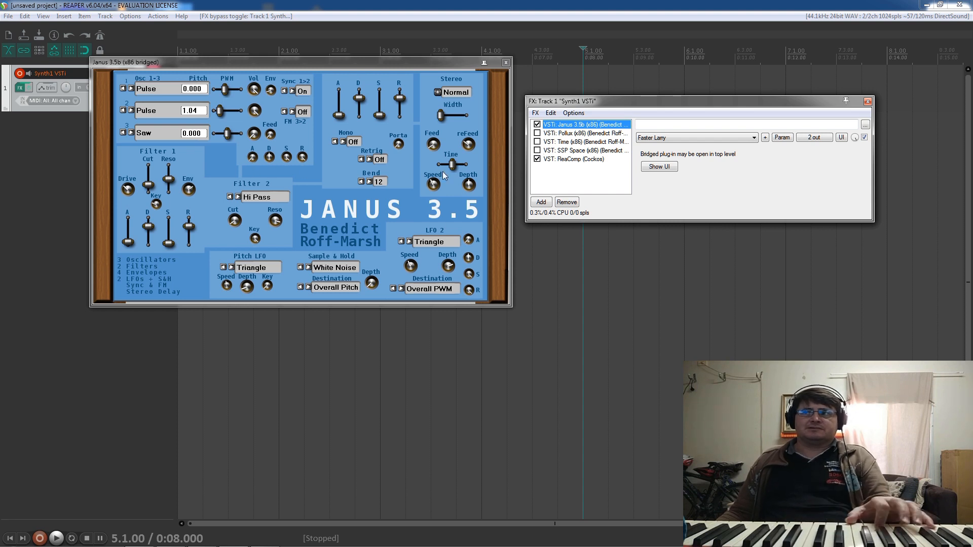
# Step: Listen to the Janus patch with only Space enabled, and switch to only the Time delay
pyautogui.click(439, 151)
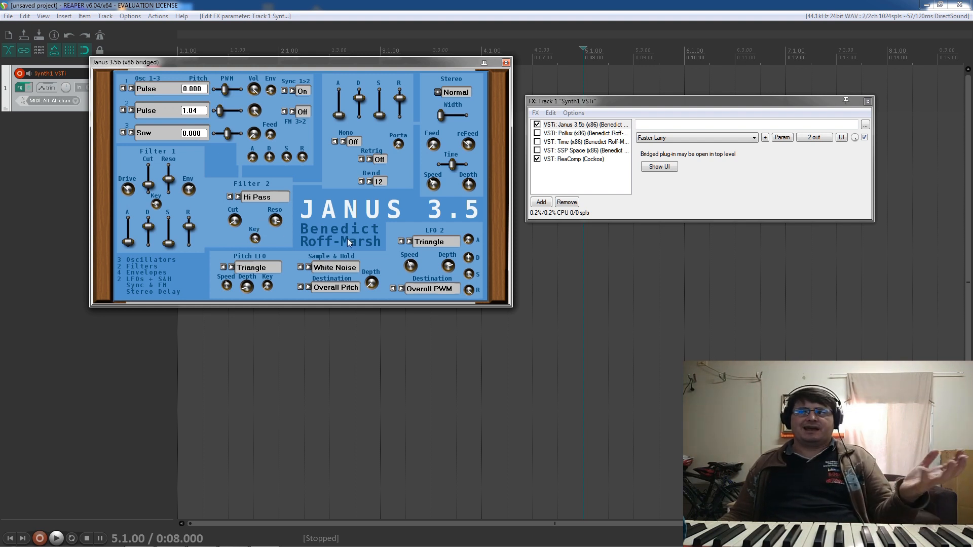
pyautogui.click(538, 150)
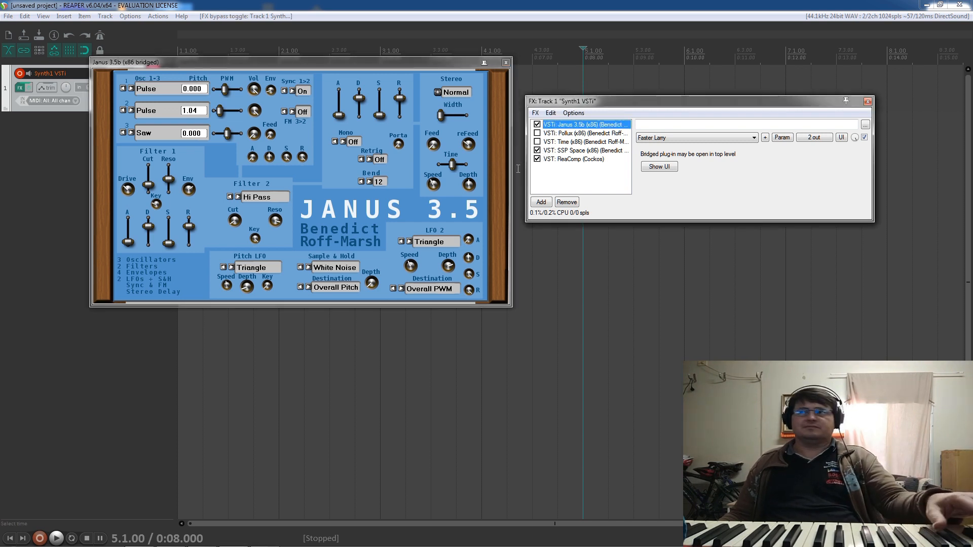
pyautogui.click(537, 143)
pyautogui.click(537, 150)
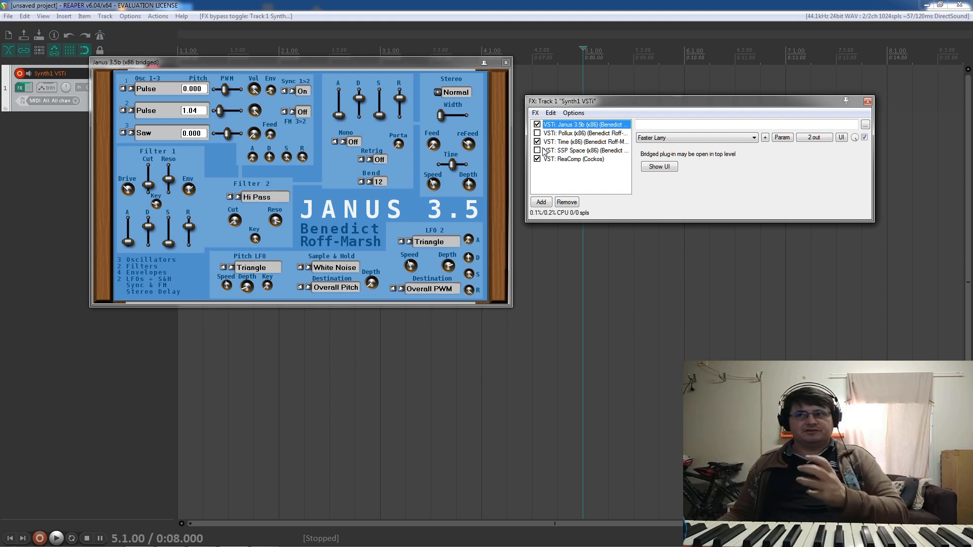
# Step: Close the Janus window and the track's FX chain window
pyautogui.click(505, 63)
pyautogui.moveTo(604, 100); pyautogui.dragTo(135, 138)
pyautogui.click(399, 140)
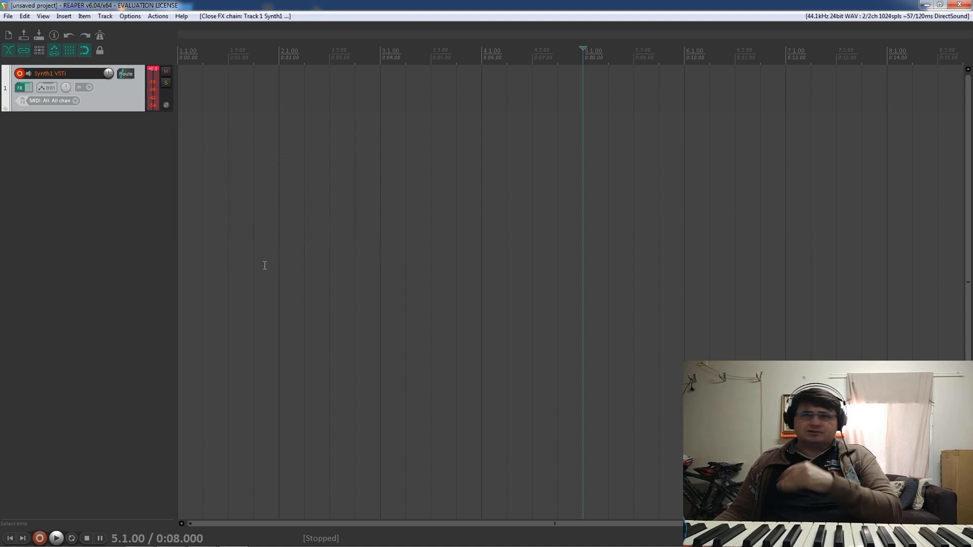